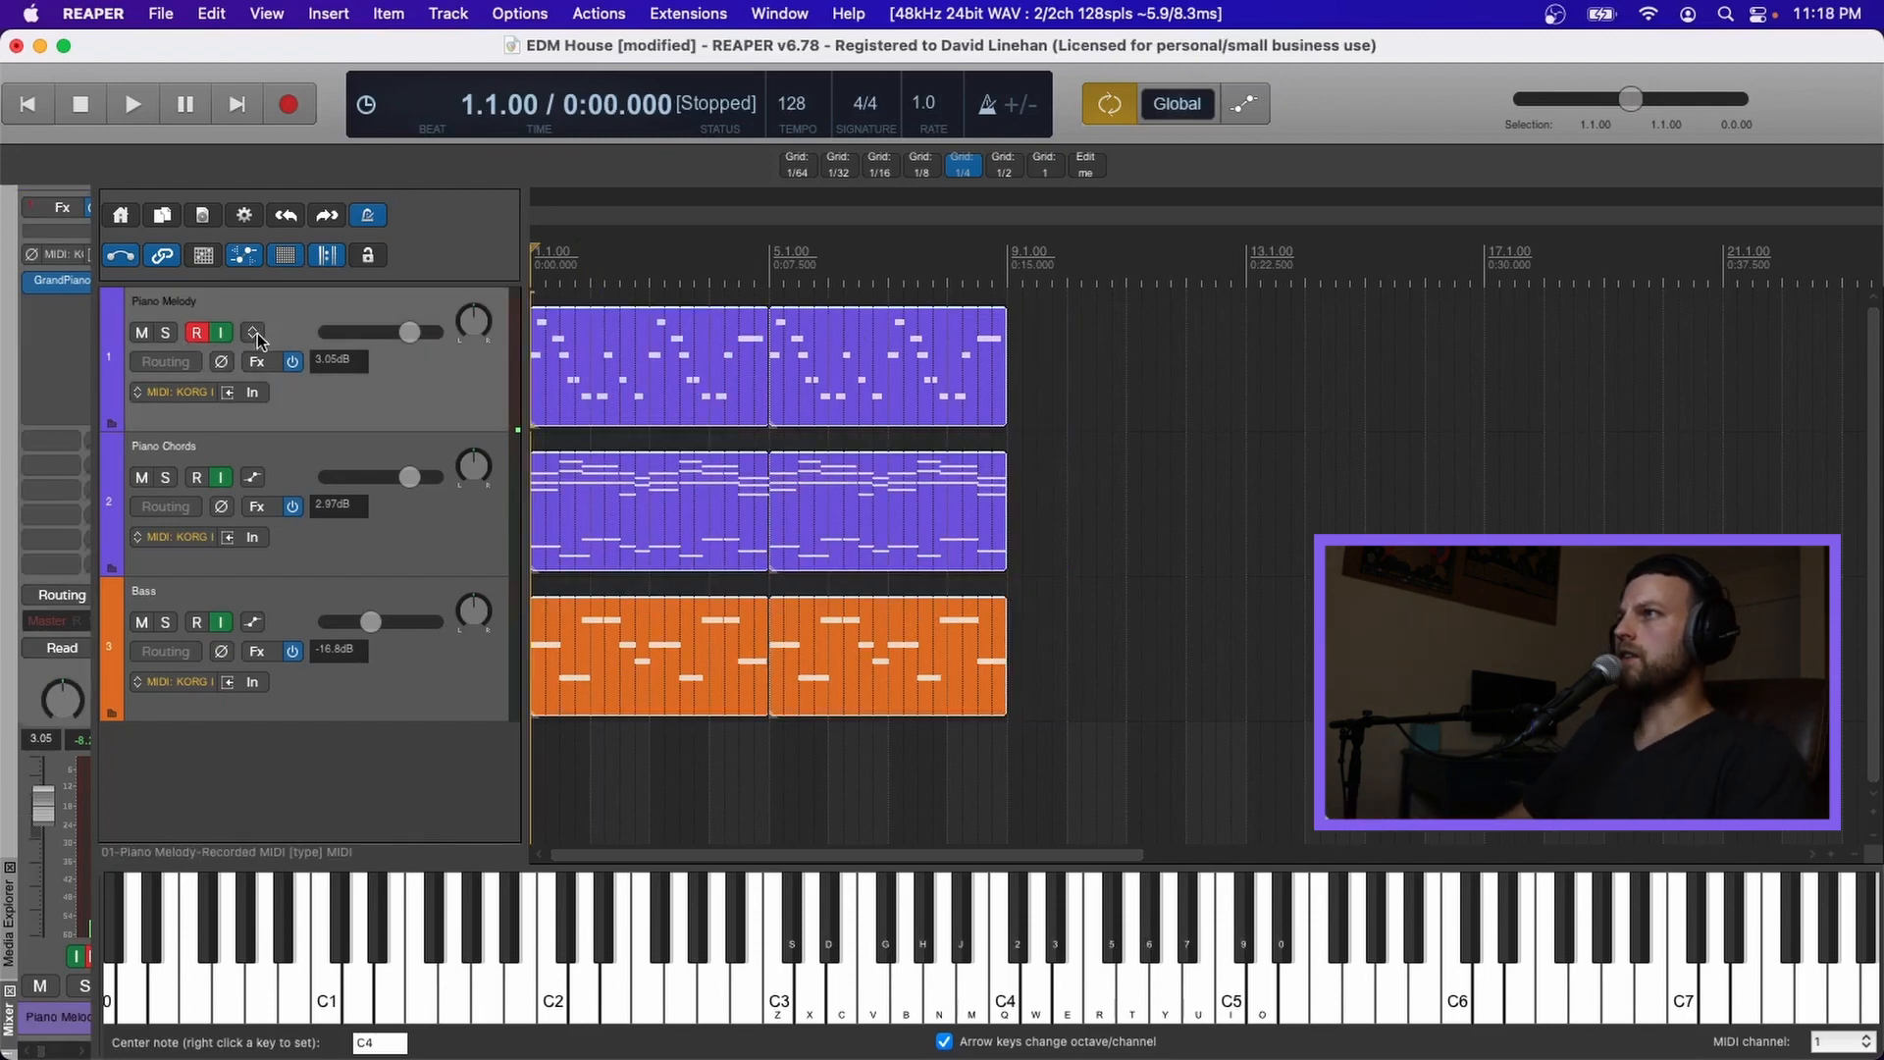
- Check the Piano Melody track's envelope list and add the ReaEQ plugin to its effects chain
click(253, 333)
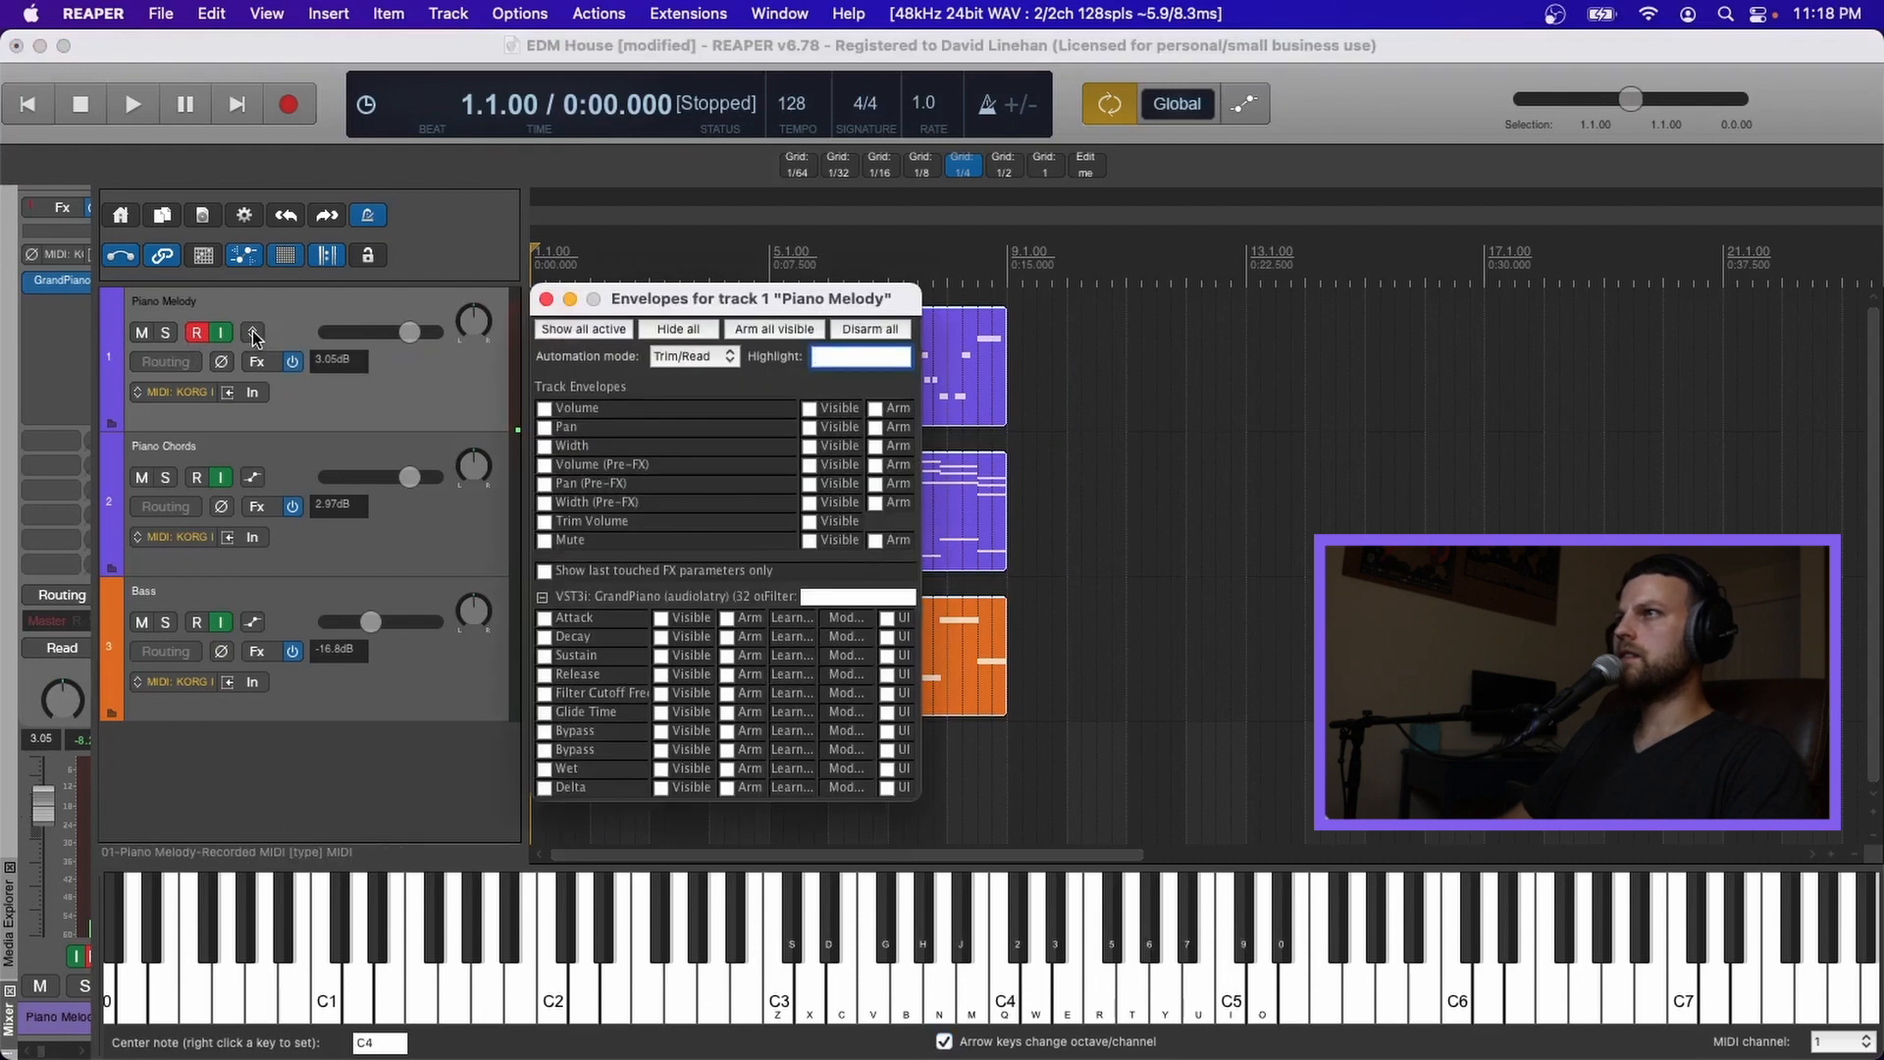
click(544, 299)
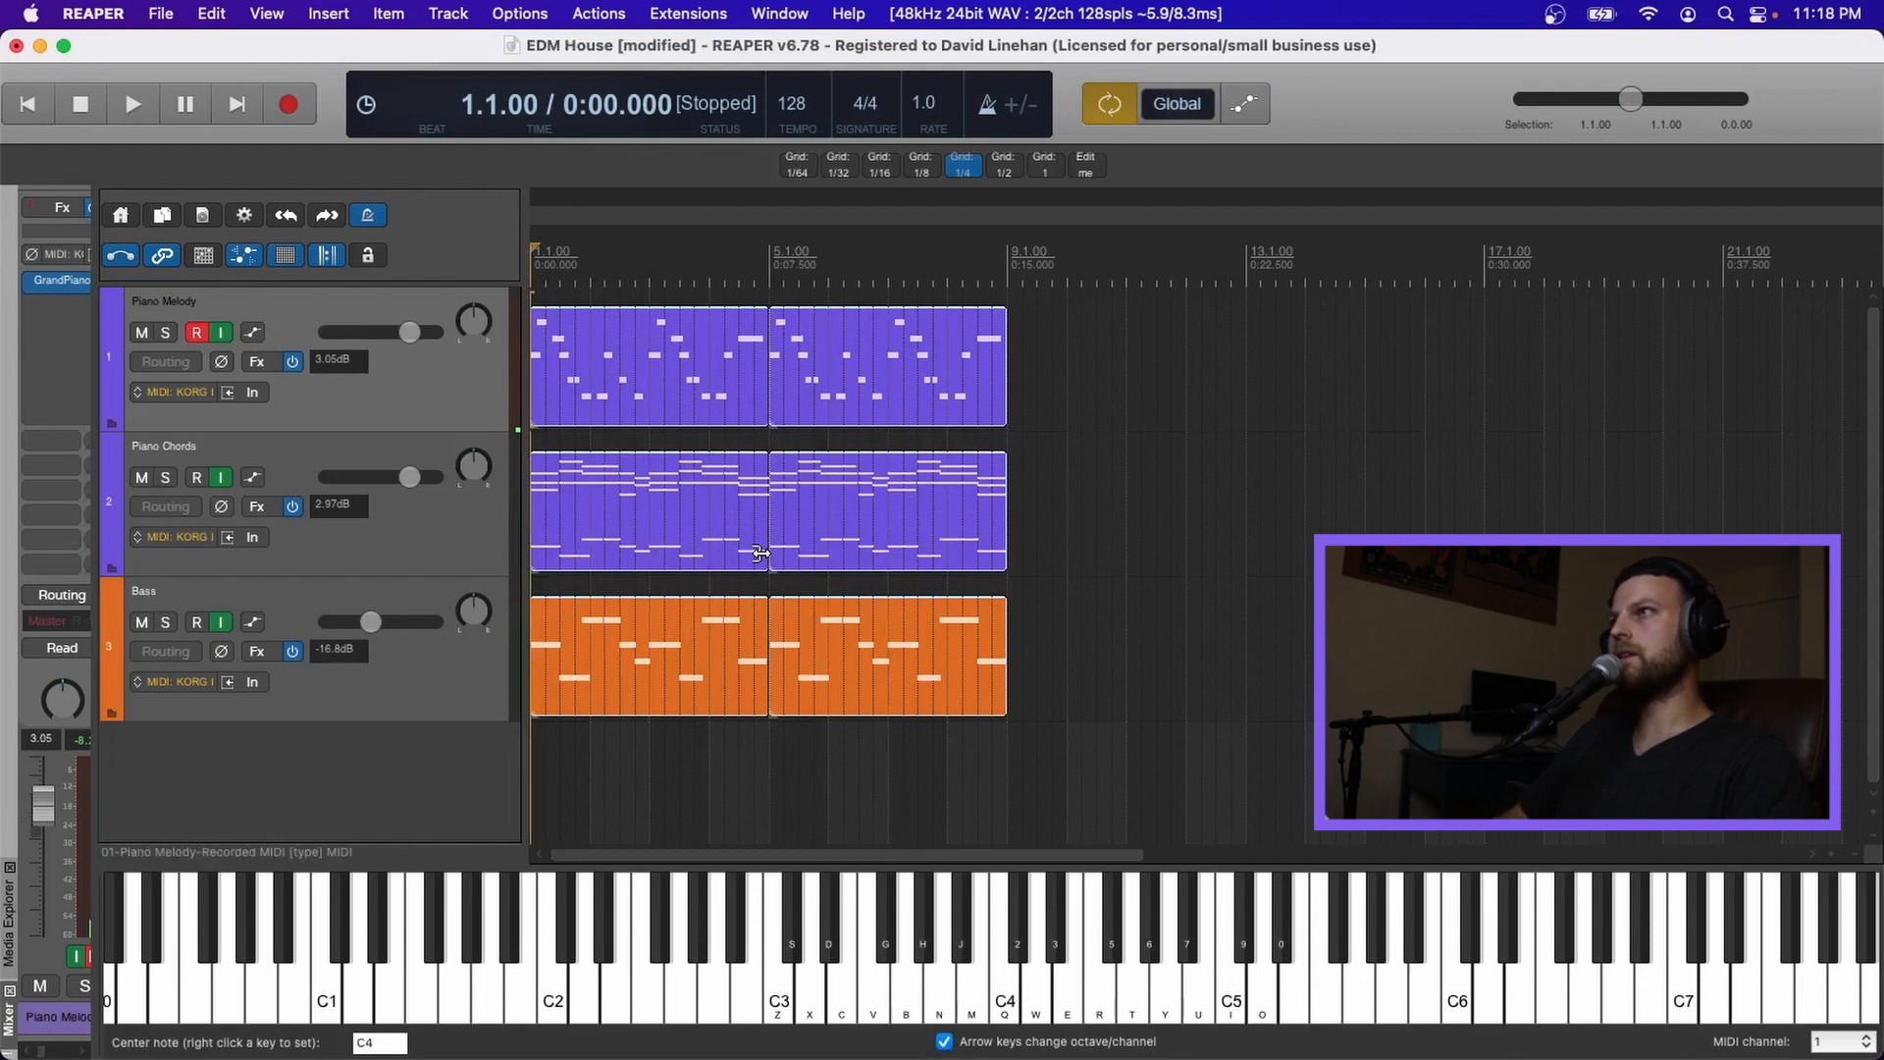
click(257, 359)
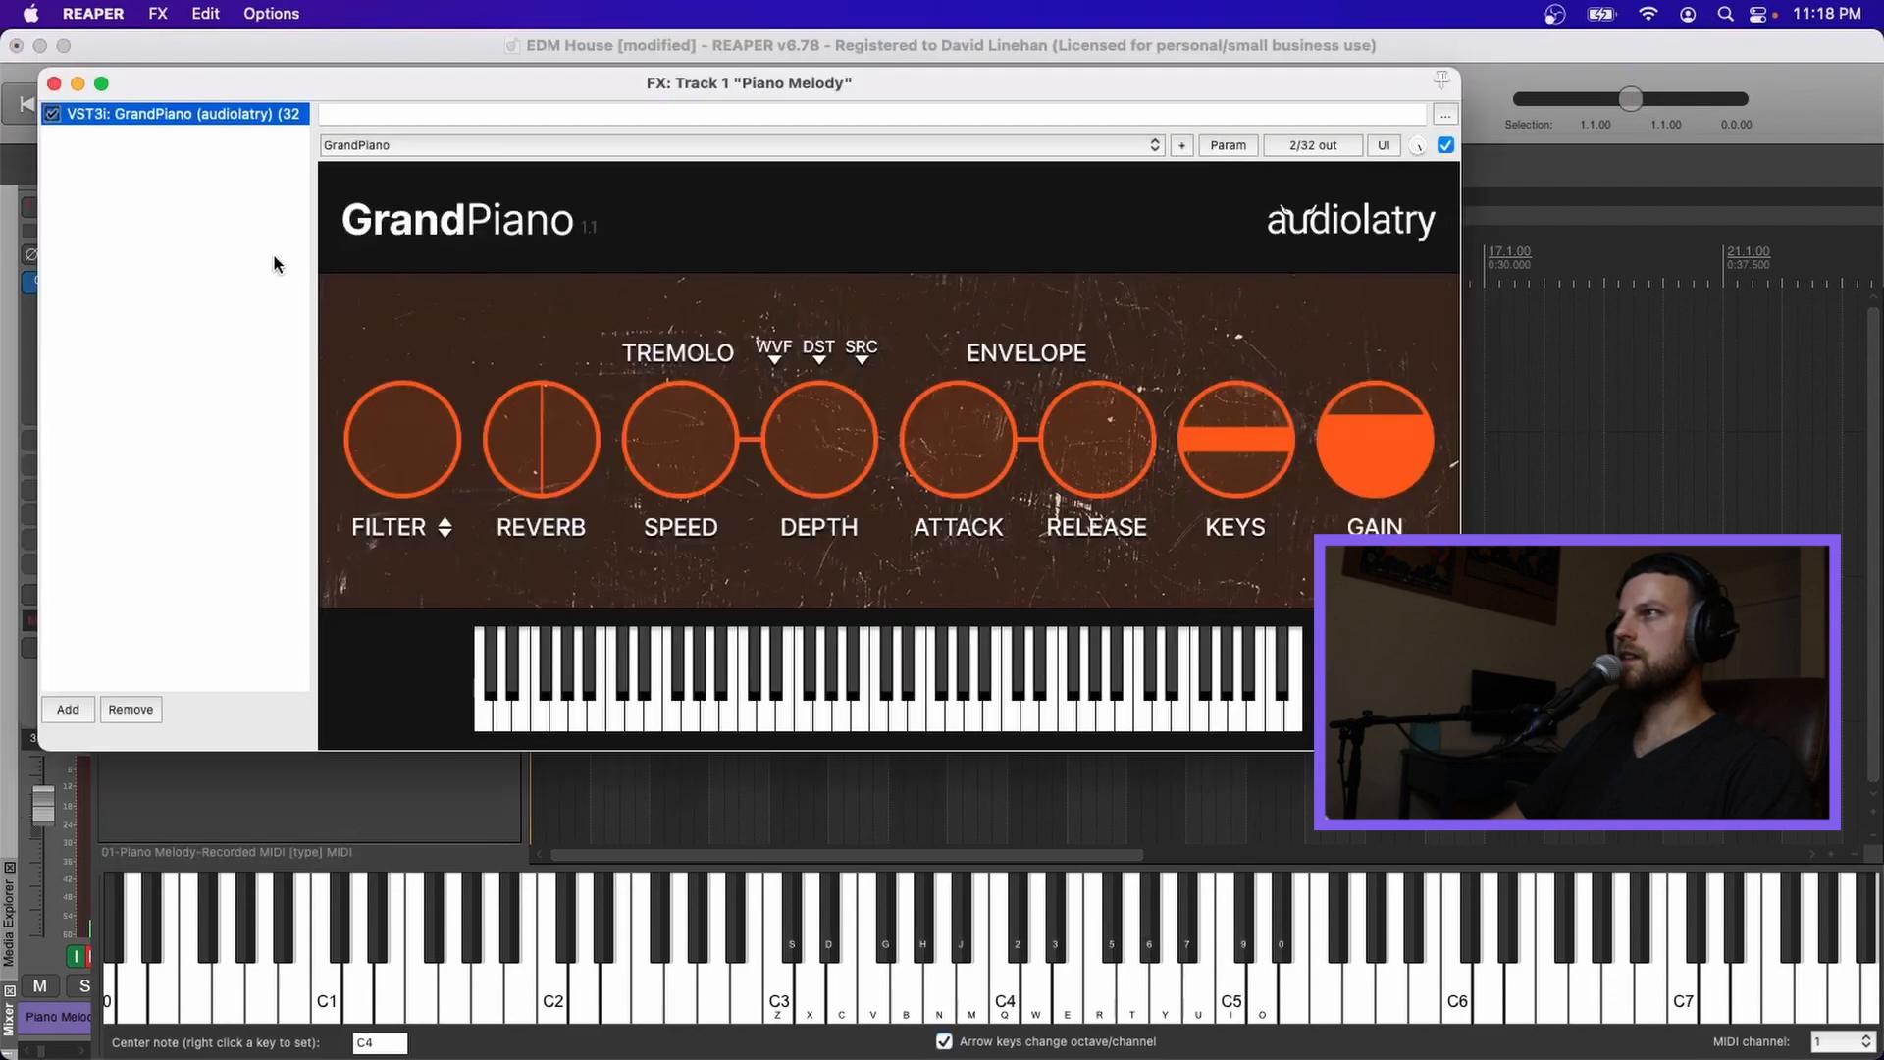
double_click(209, 149)
text(eq)
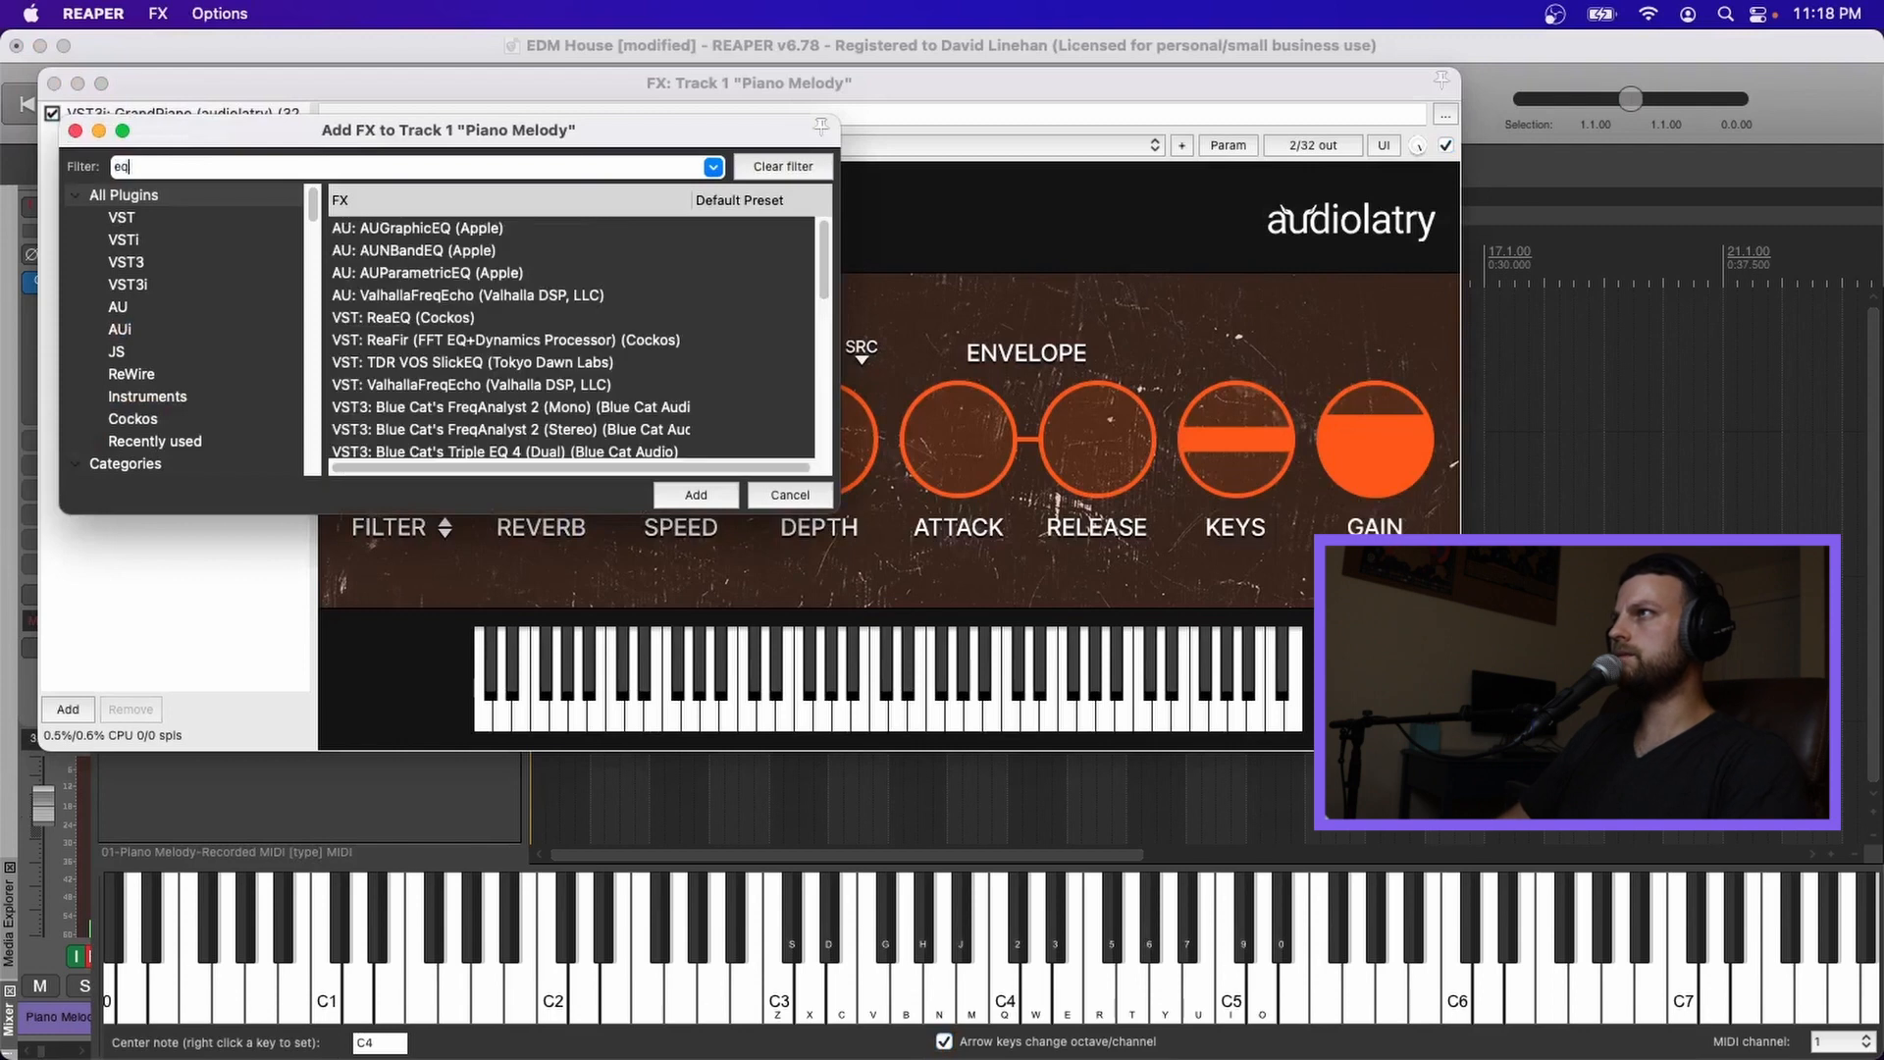
click(451, 316)
click(692, 495)
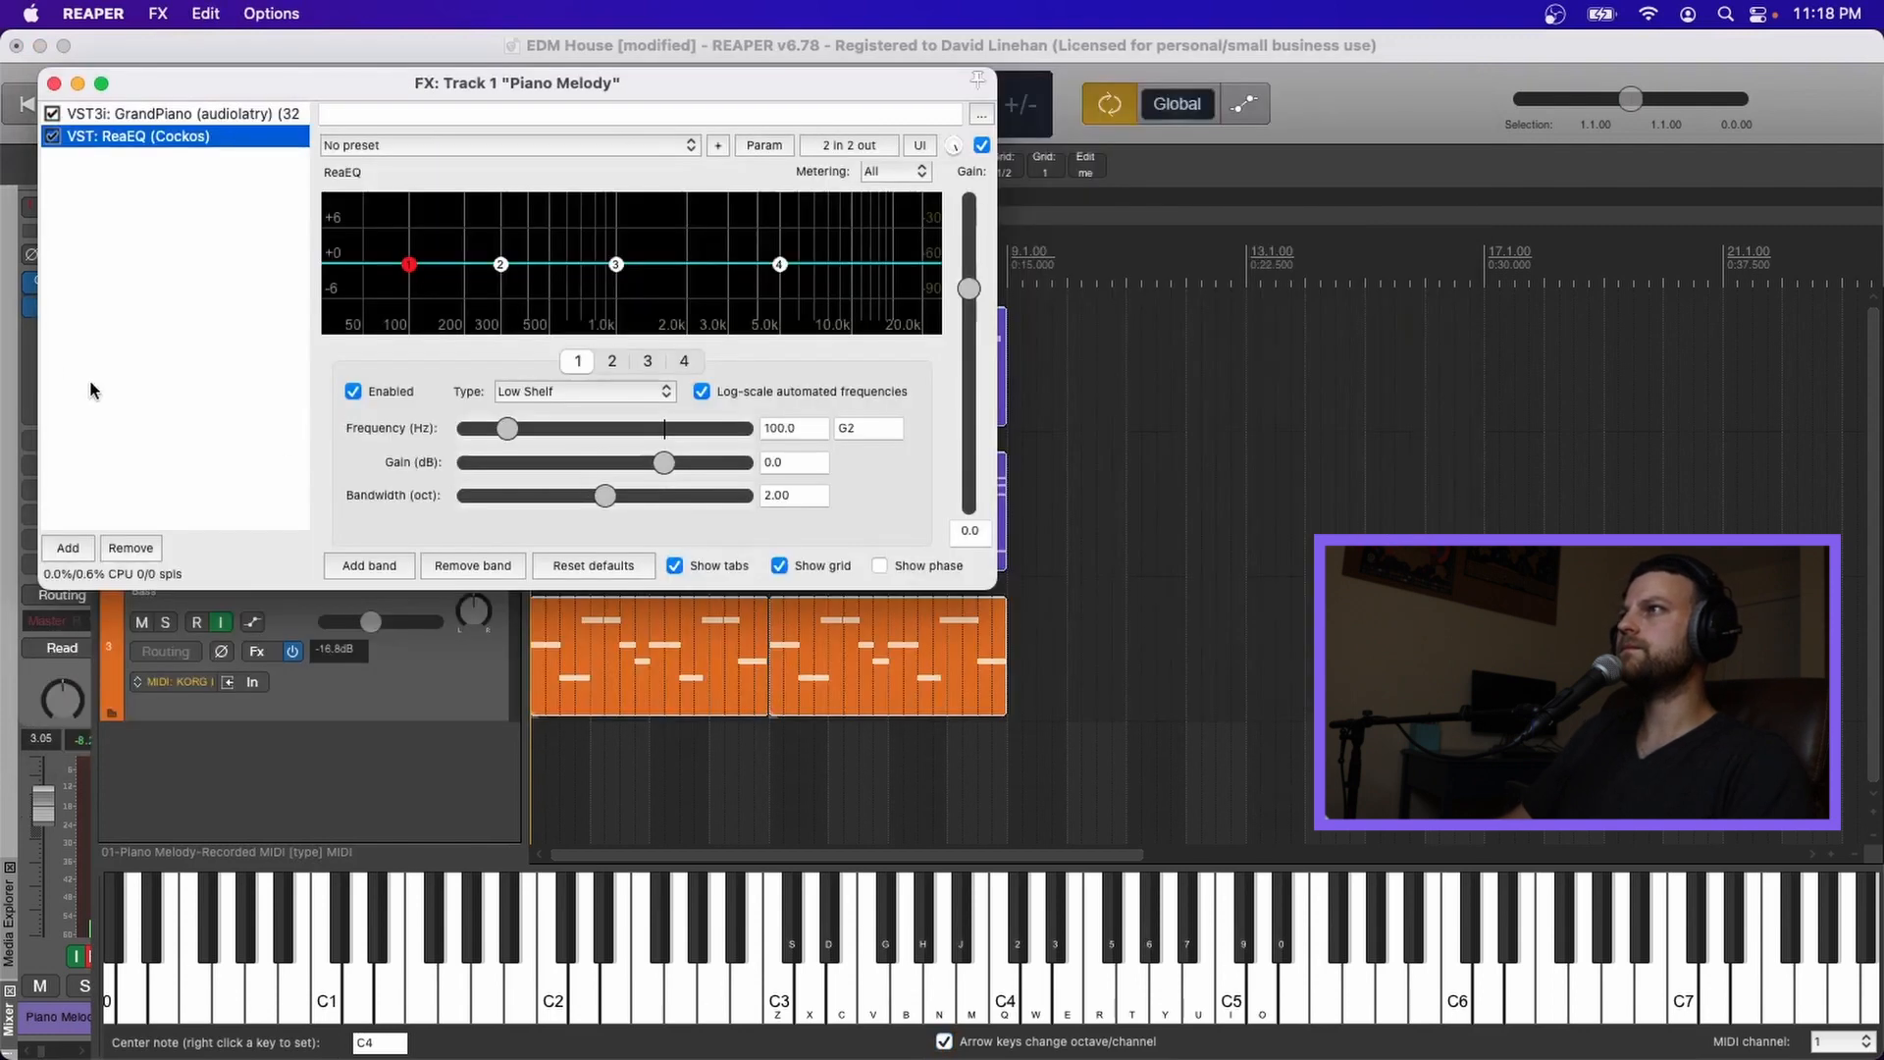
- Change ReaEQ band 1 to Low Pass and set its frequency to about 196 Hz
click(567, 386)
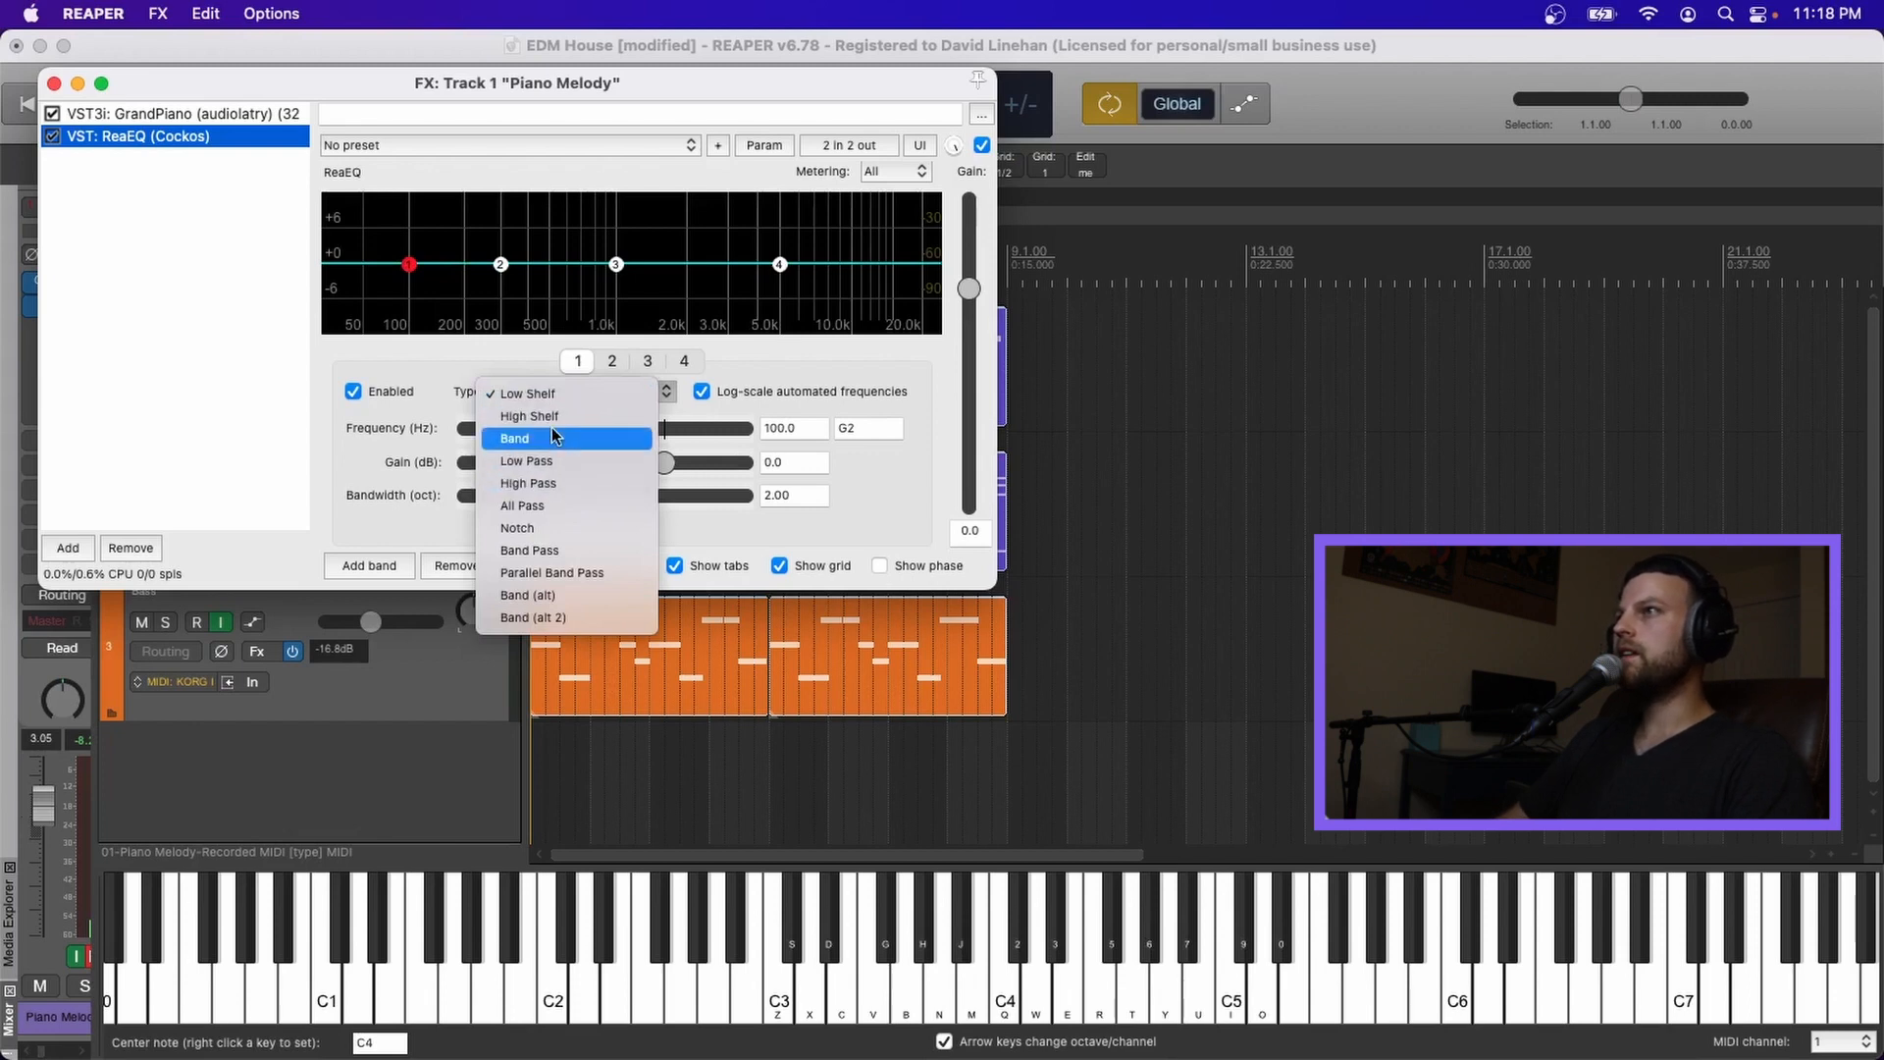
click(563, 463)
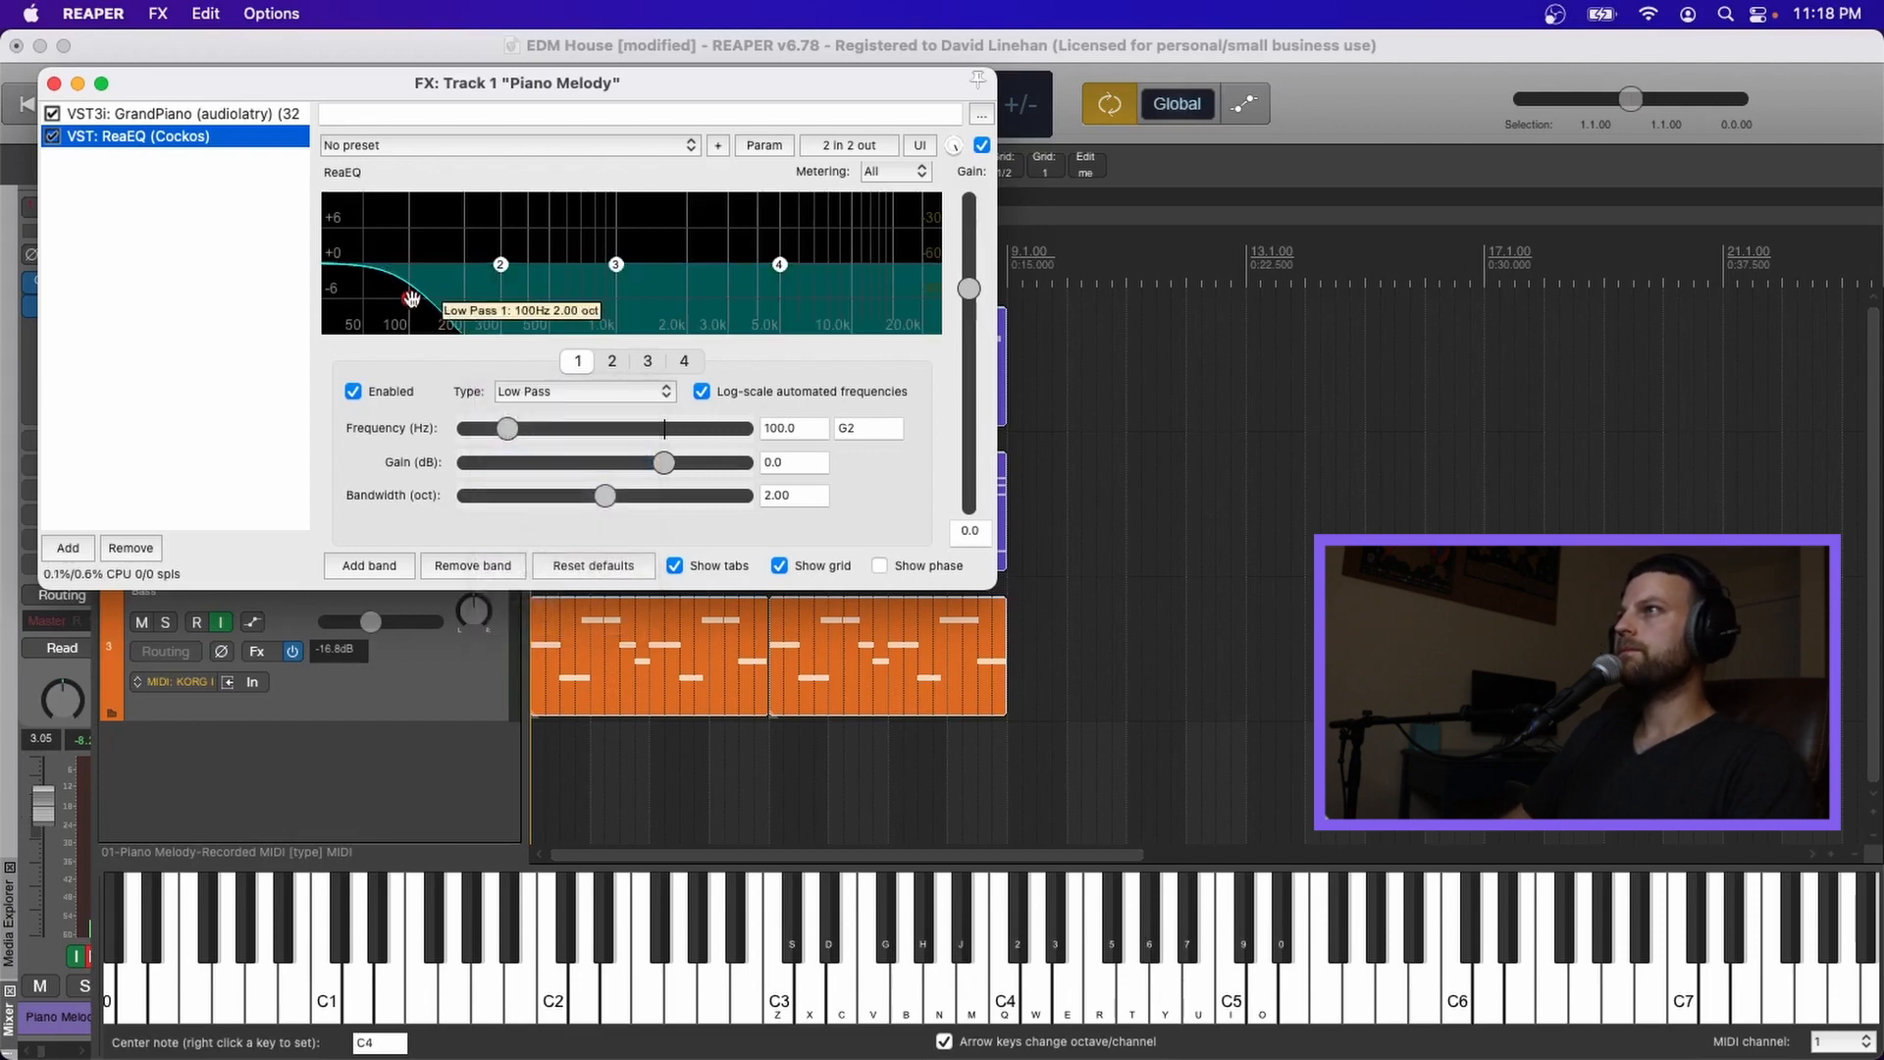
drag(409, 299, 463, 298)
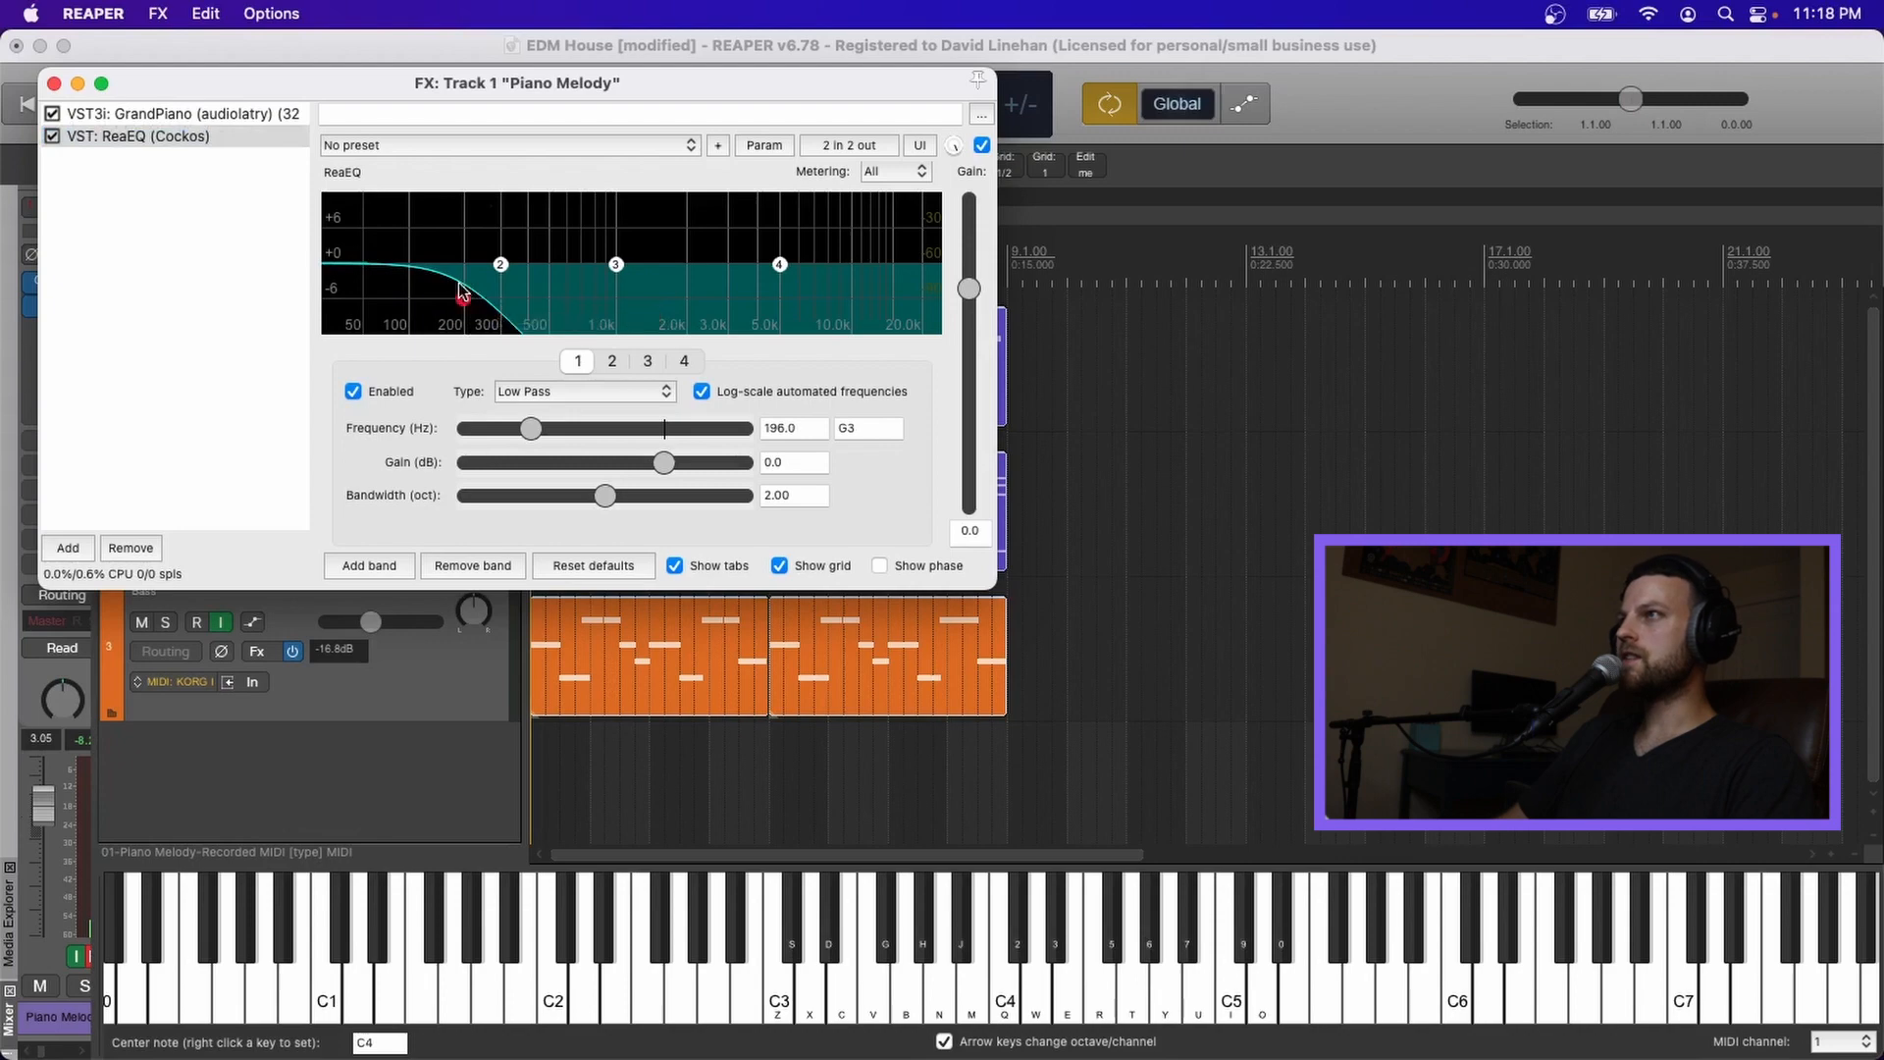
- Solo the Piano Melody track, play it through the low-pass filter, and unsolo it
drag(404, 91, 1251, 120)
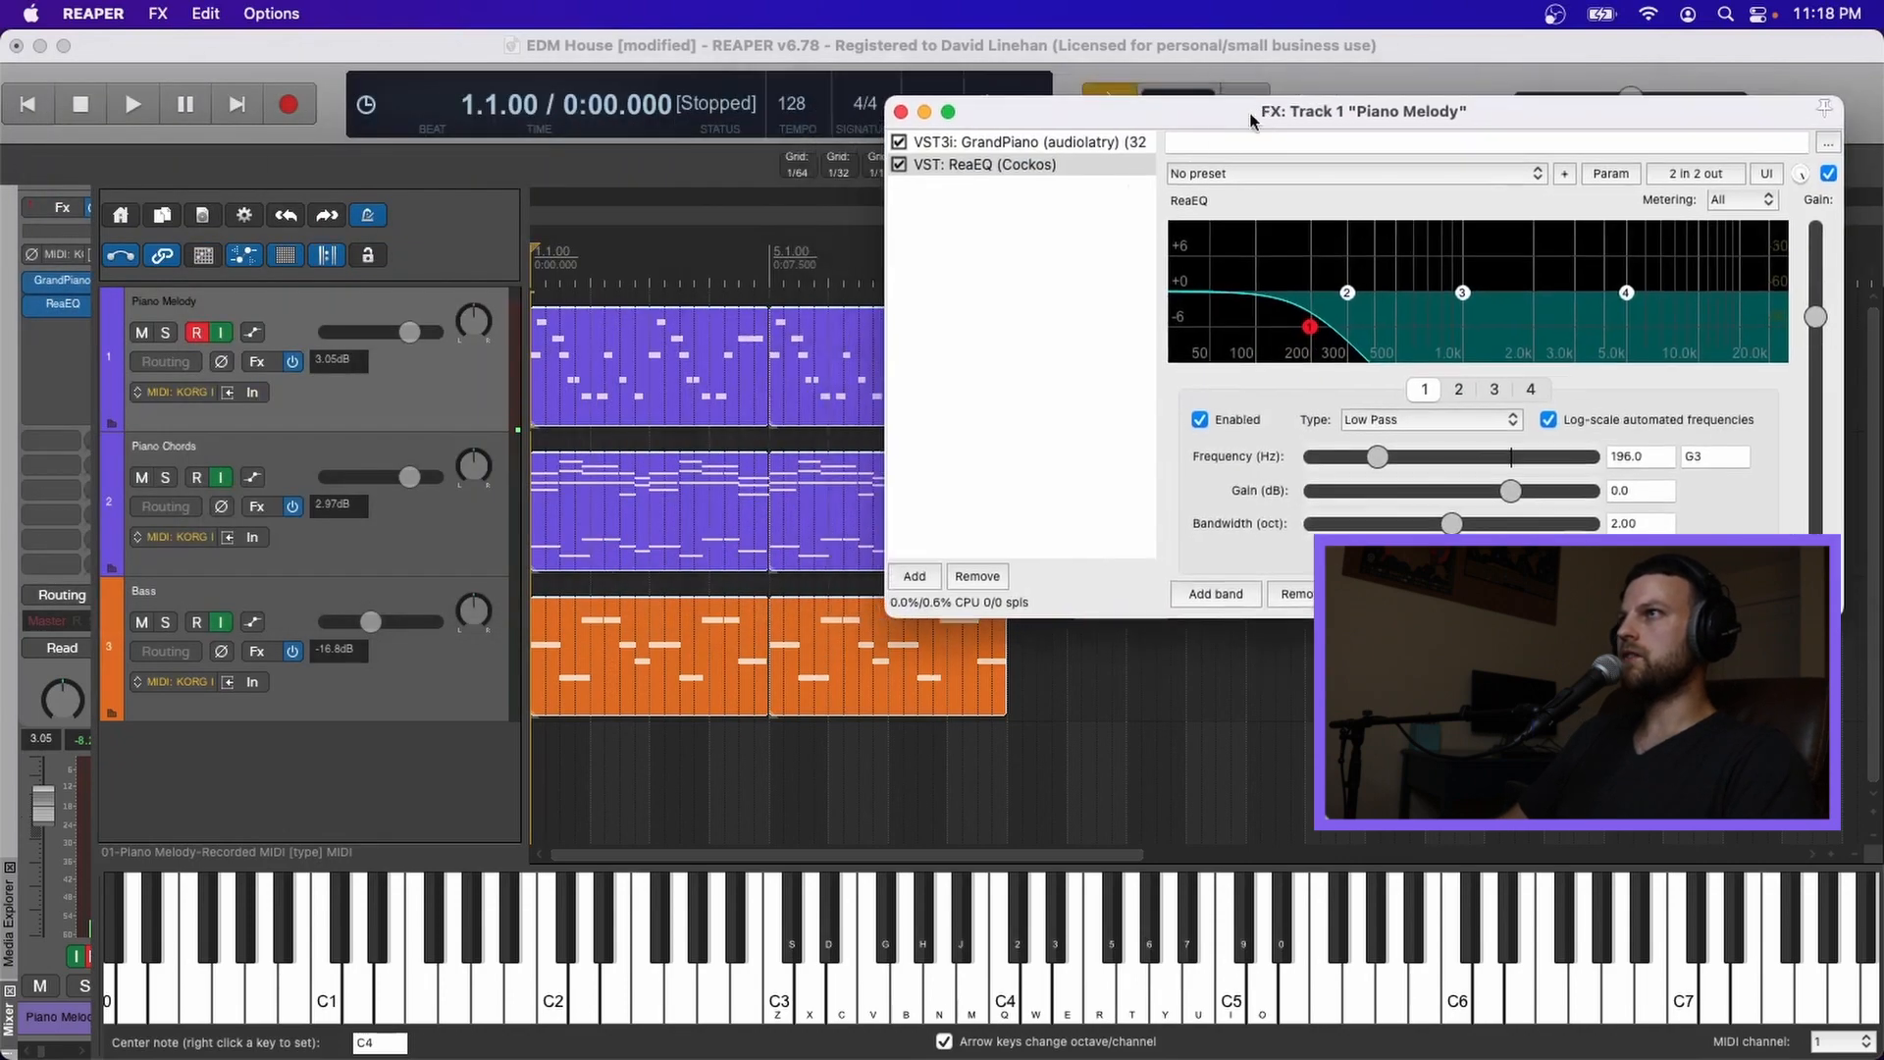
click(165, 334)
key(space)
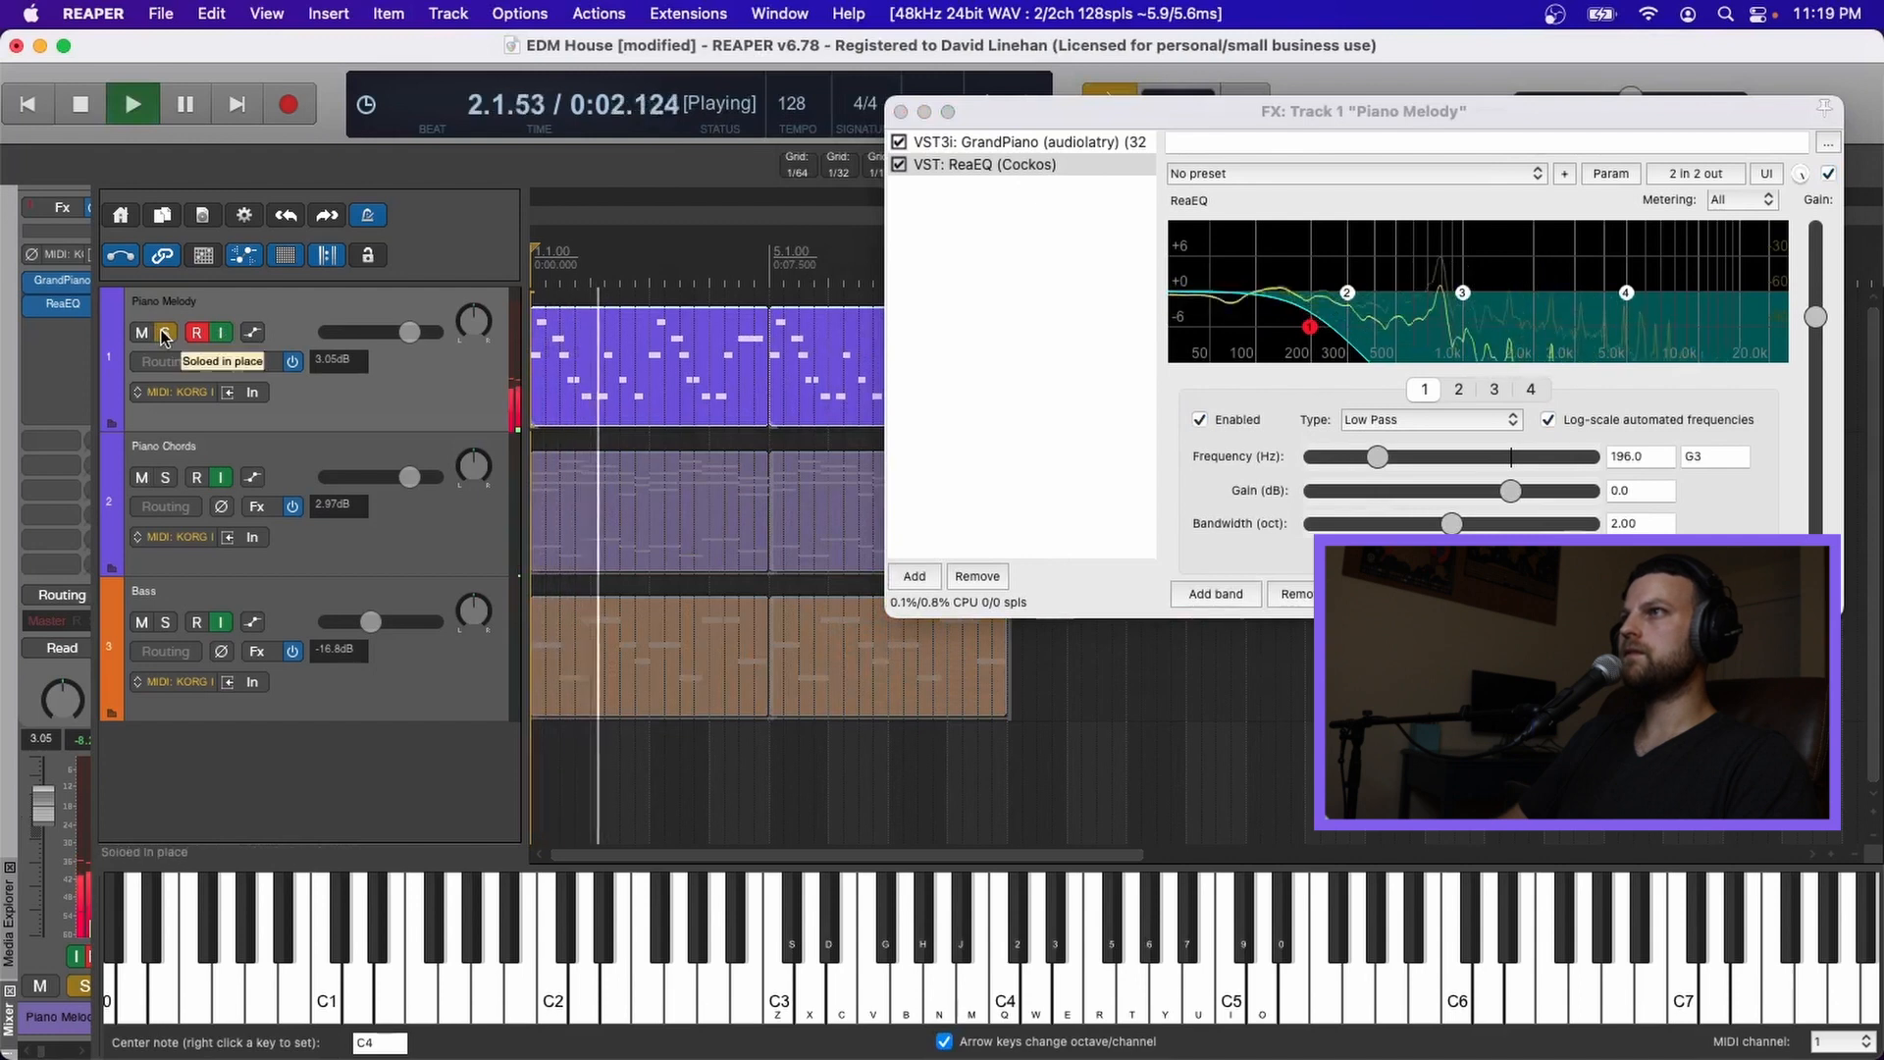
key(space)
click(165, 333)
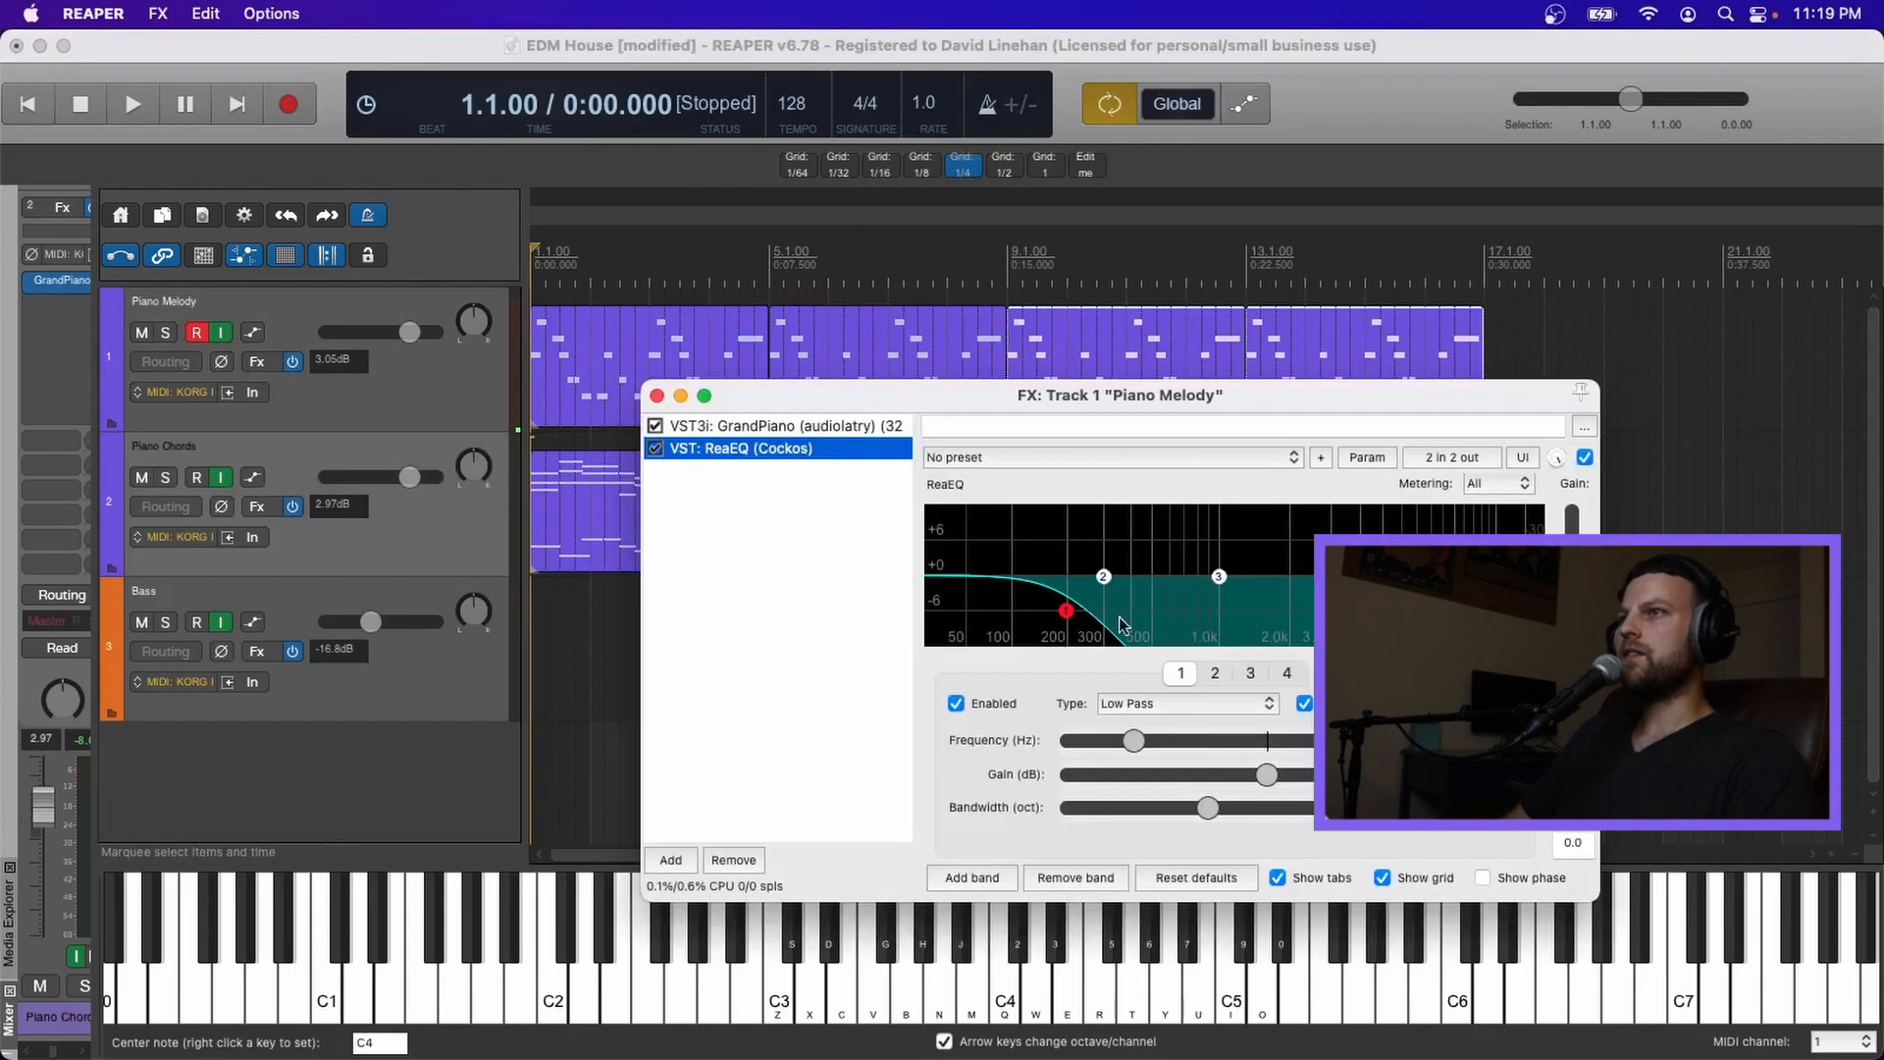
mouse_move(1062, 609)
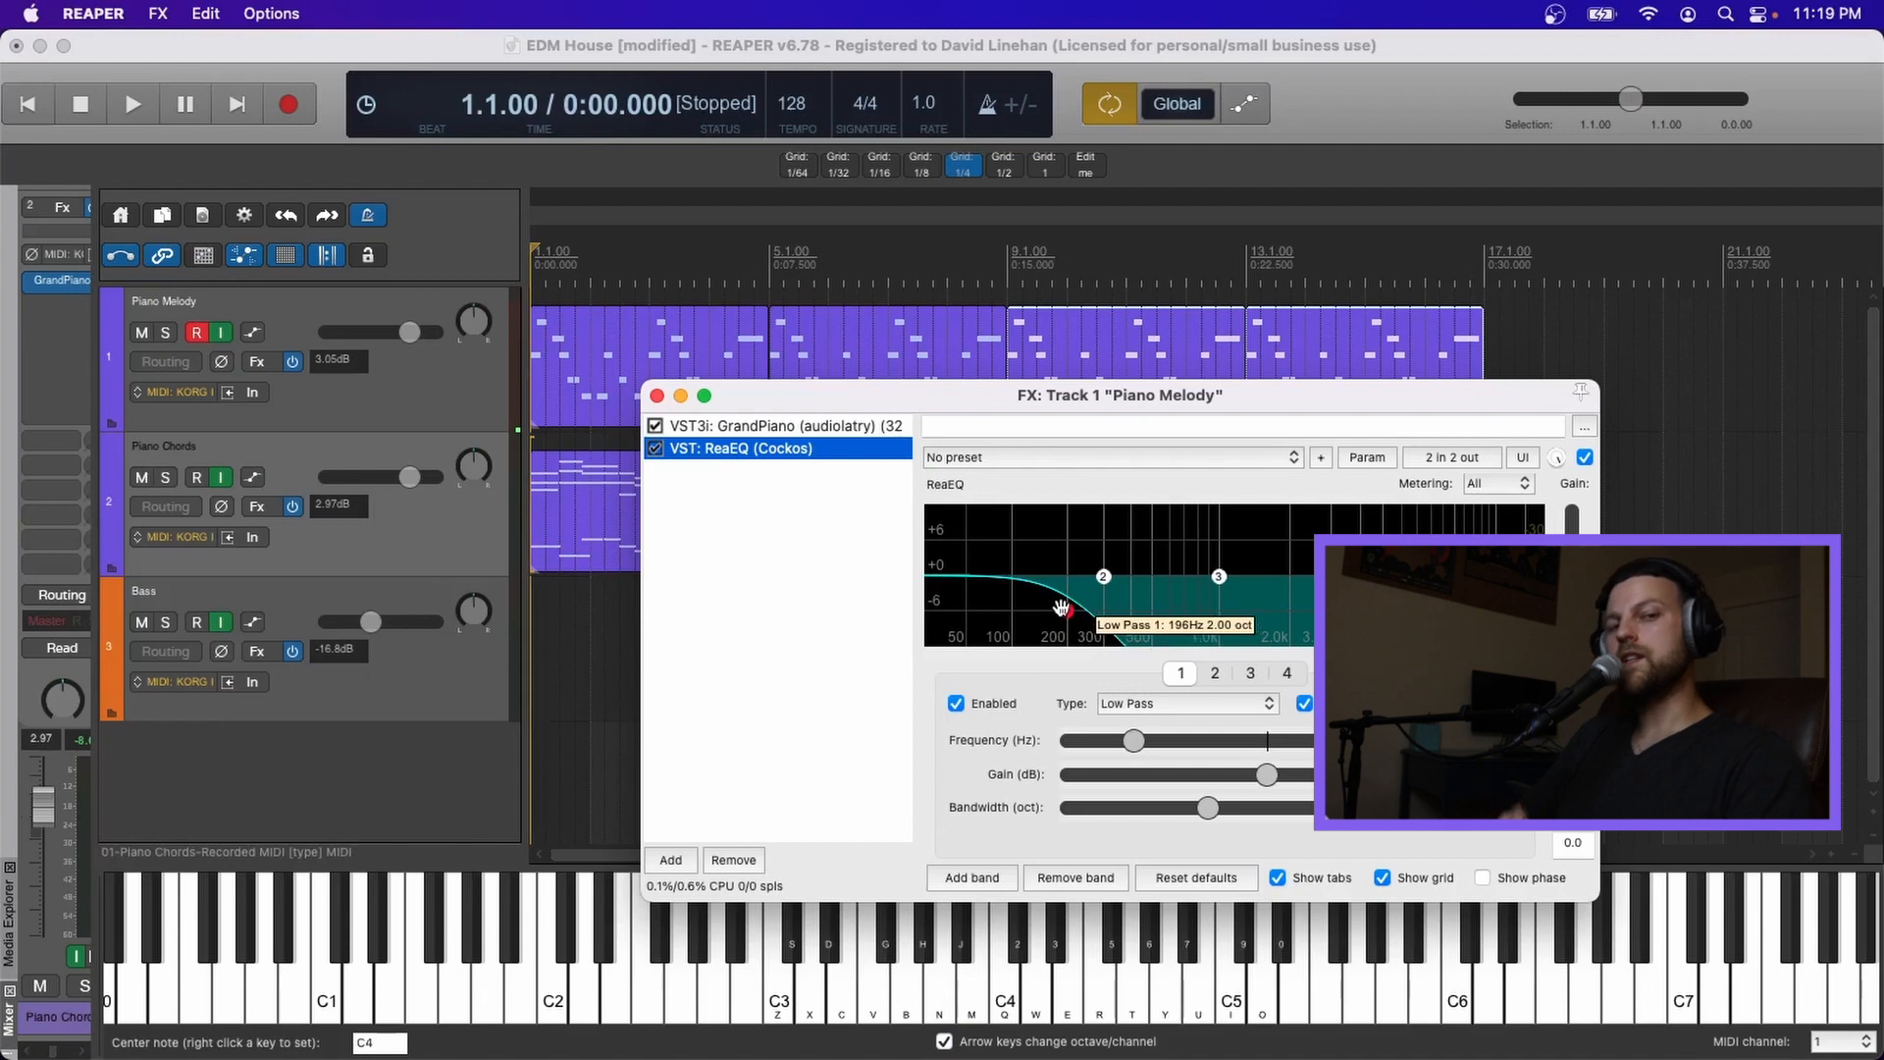
click(656, 395)
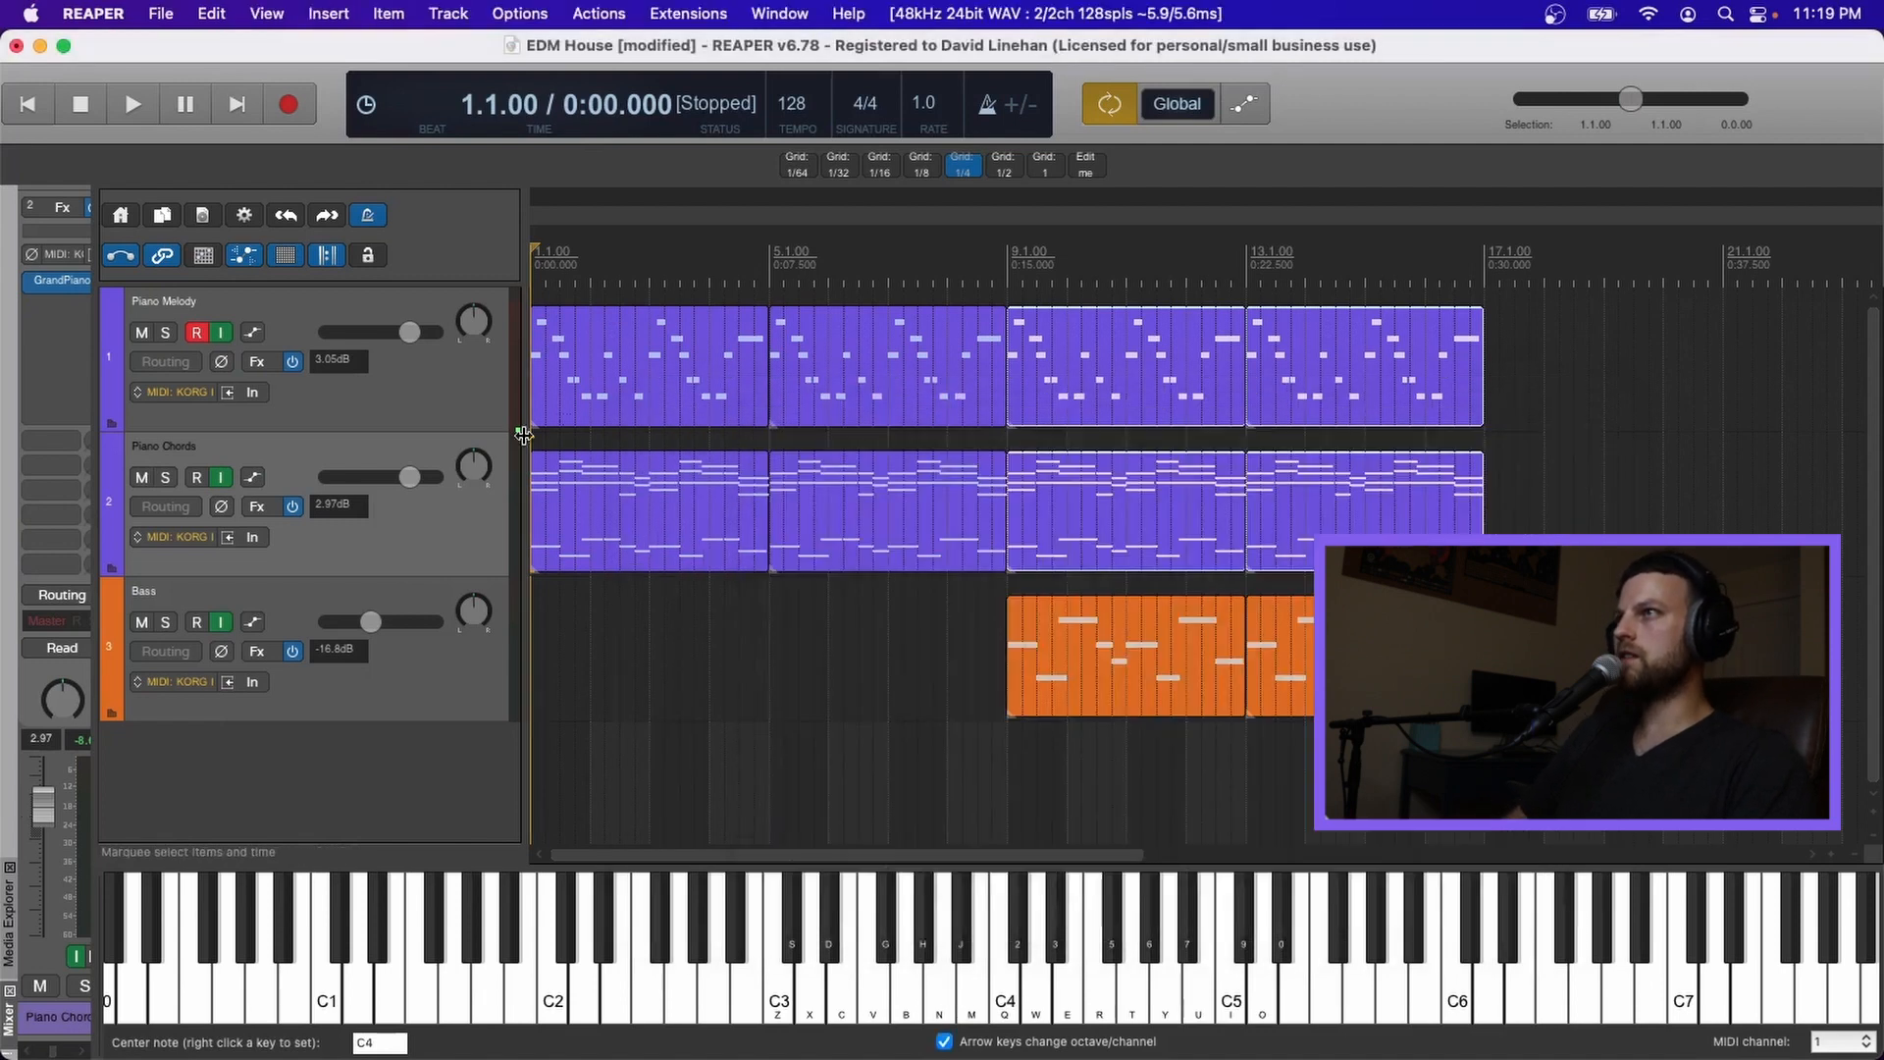
- Activate the ReaEQ Freq-Low Pass 1 envelope on the Piano Melody track
click(253, 334)
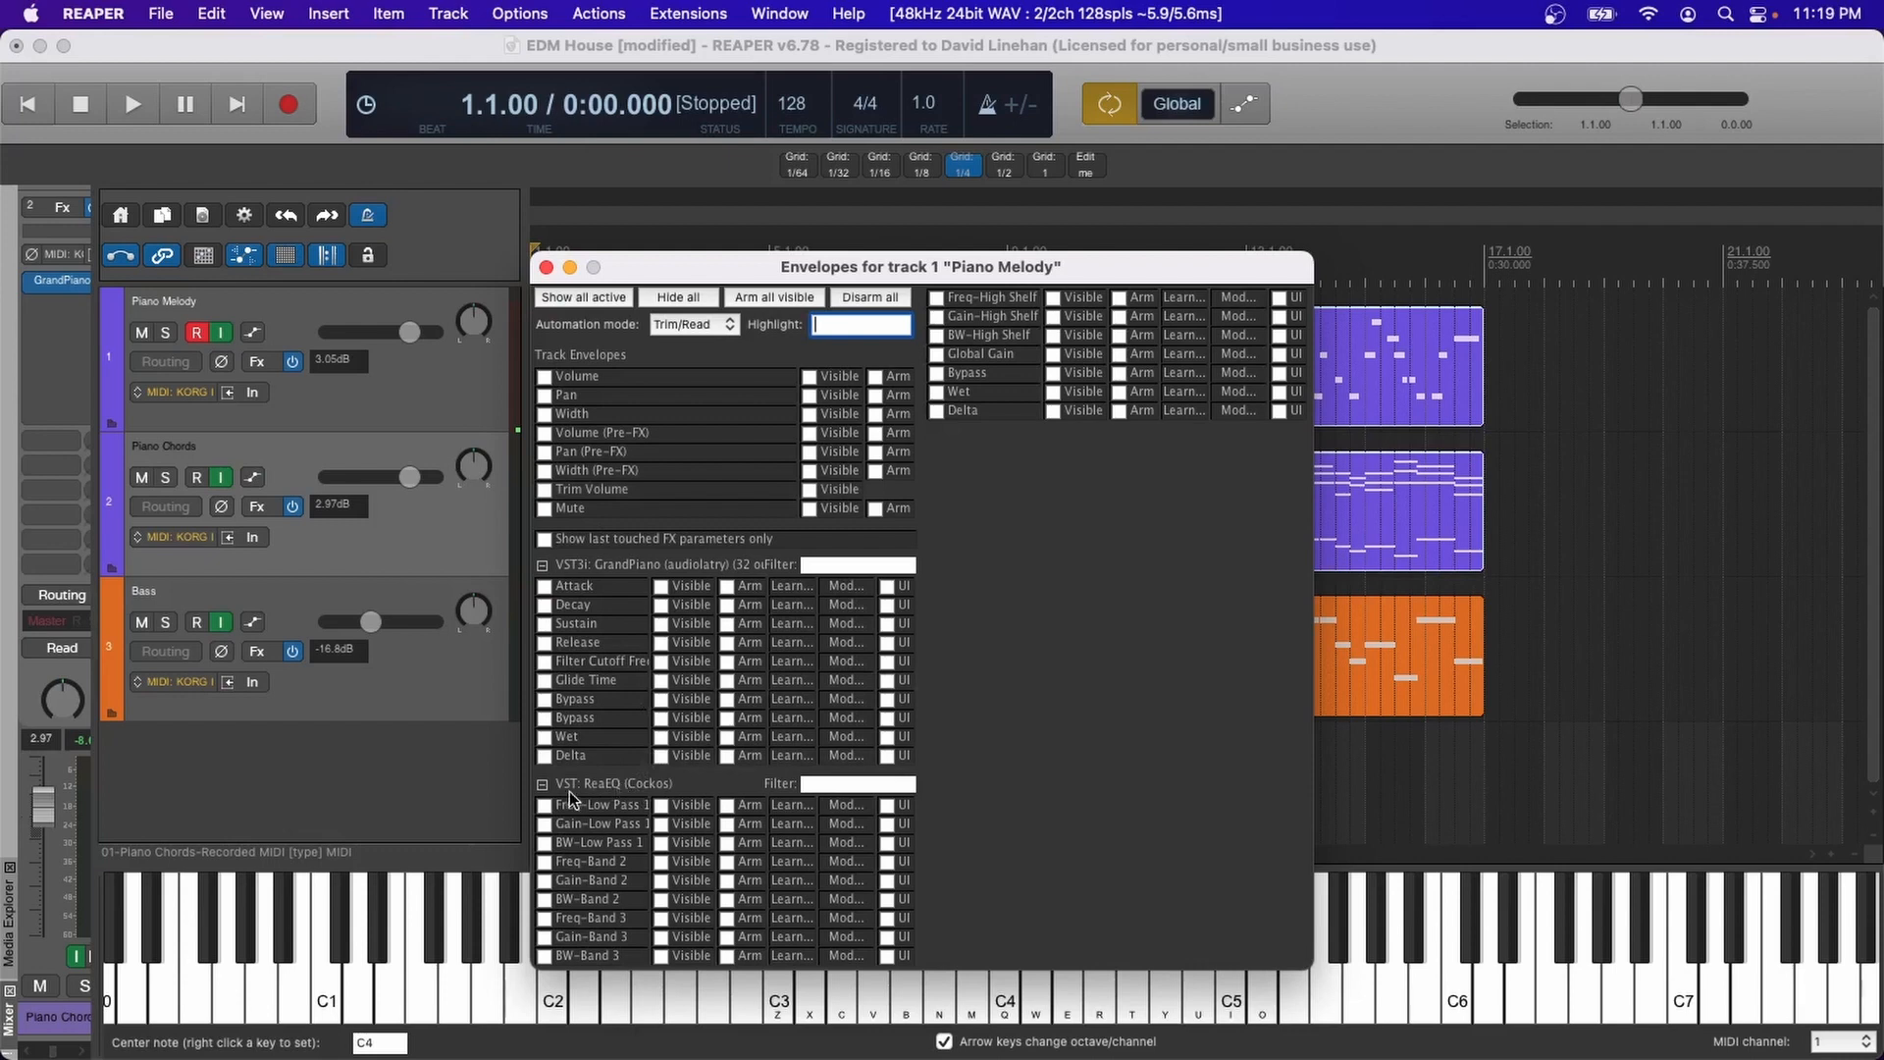
click(546, 804)
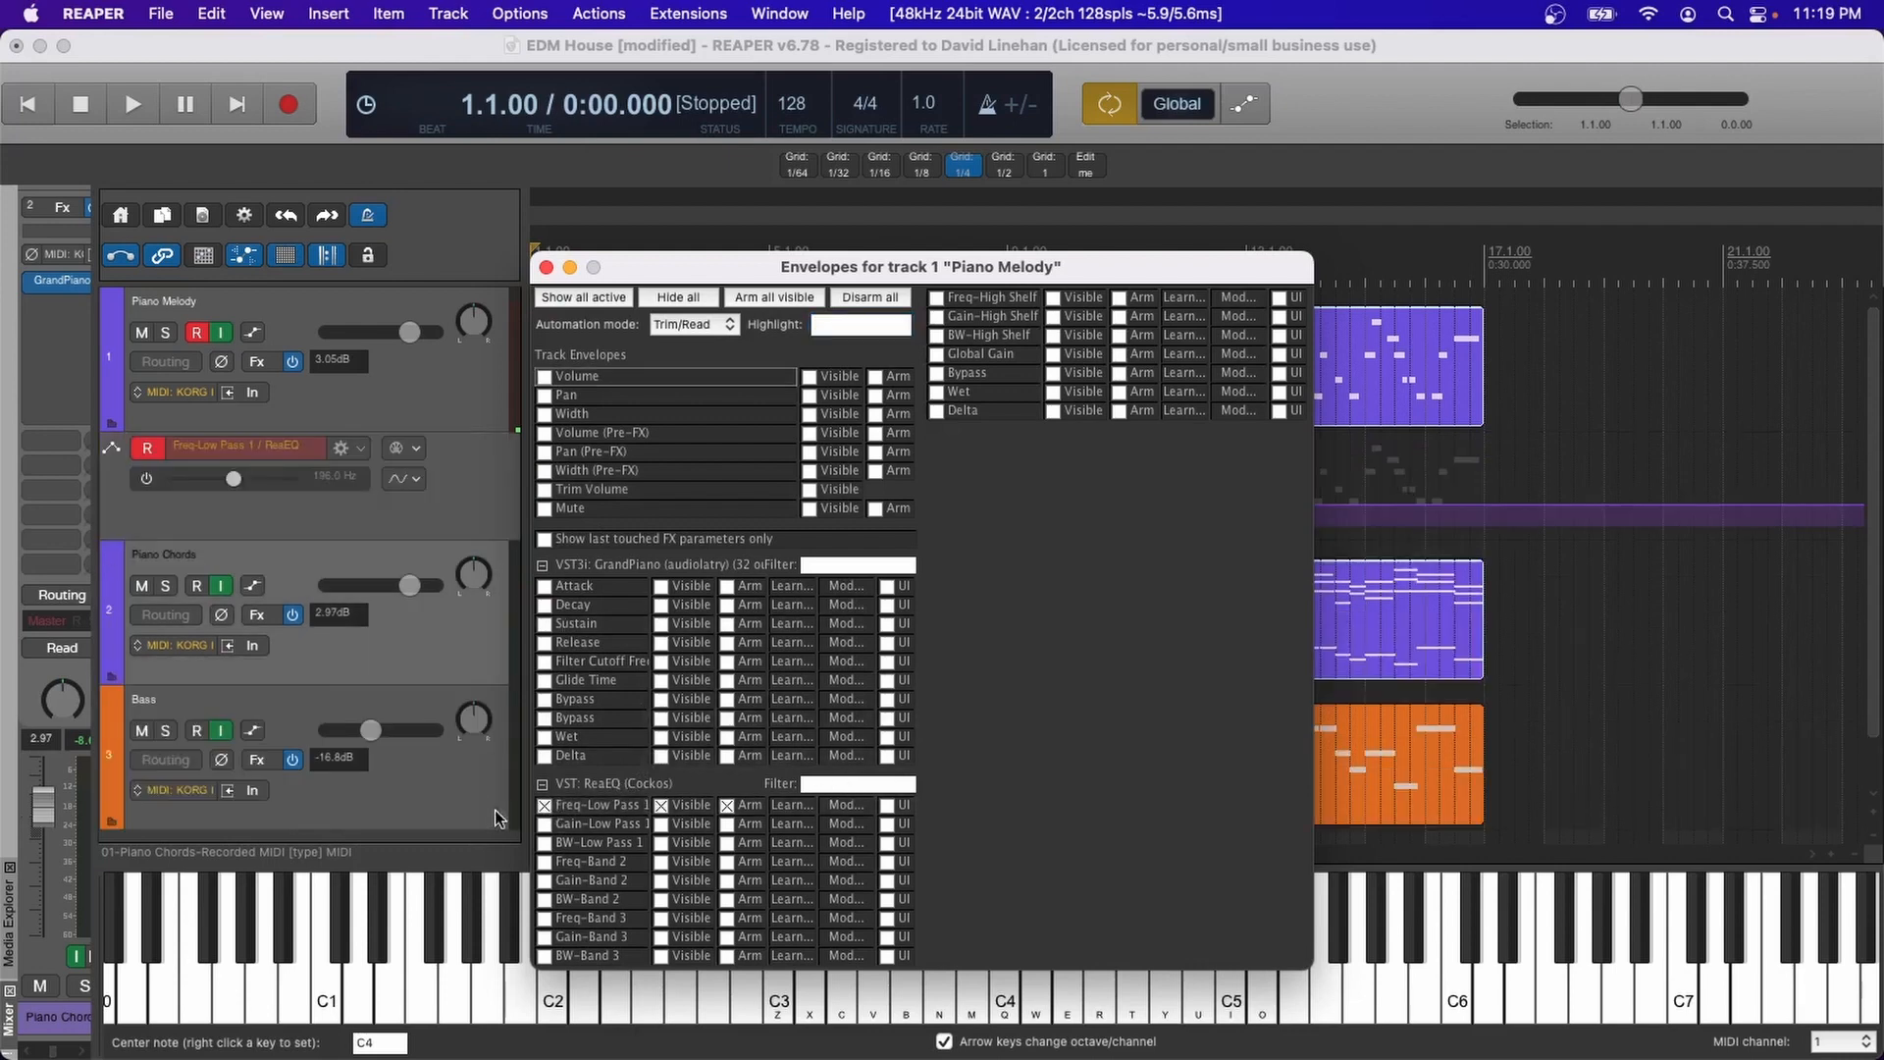
click(546, 268)
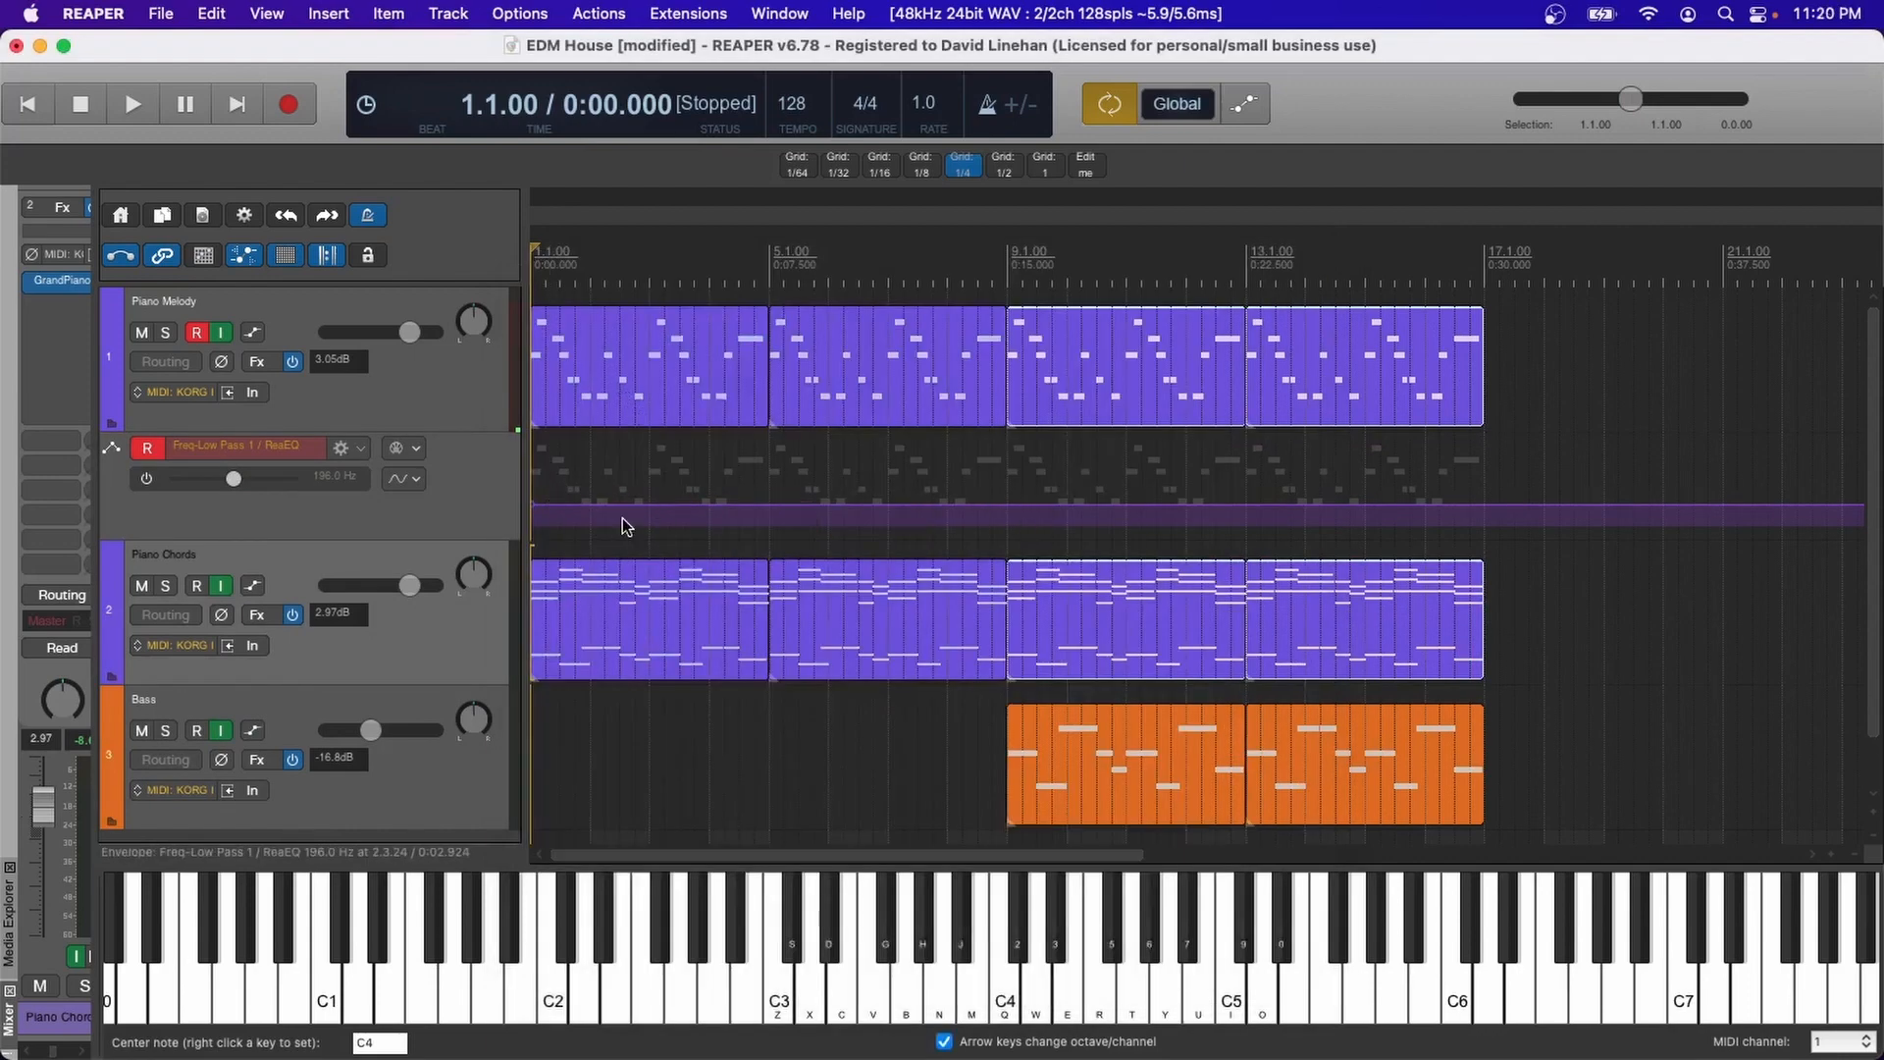
scroll(596, 518, up, 2)
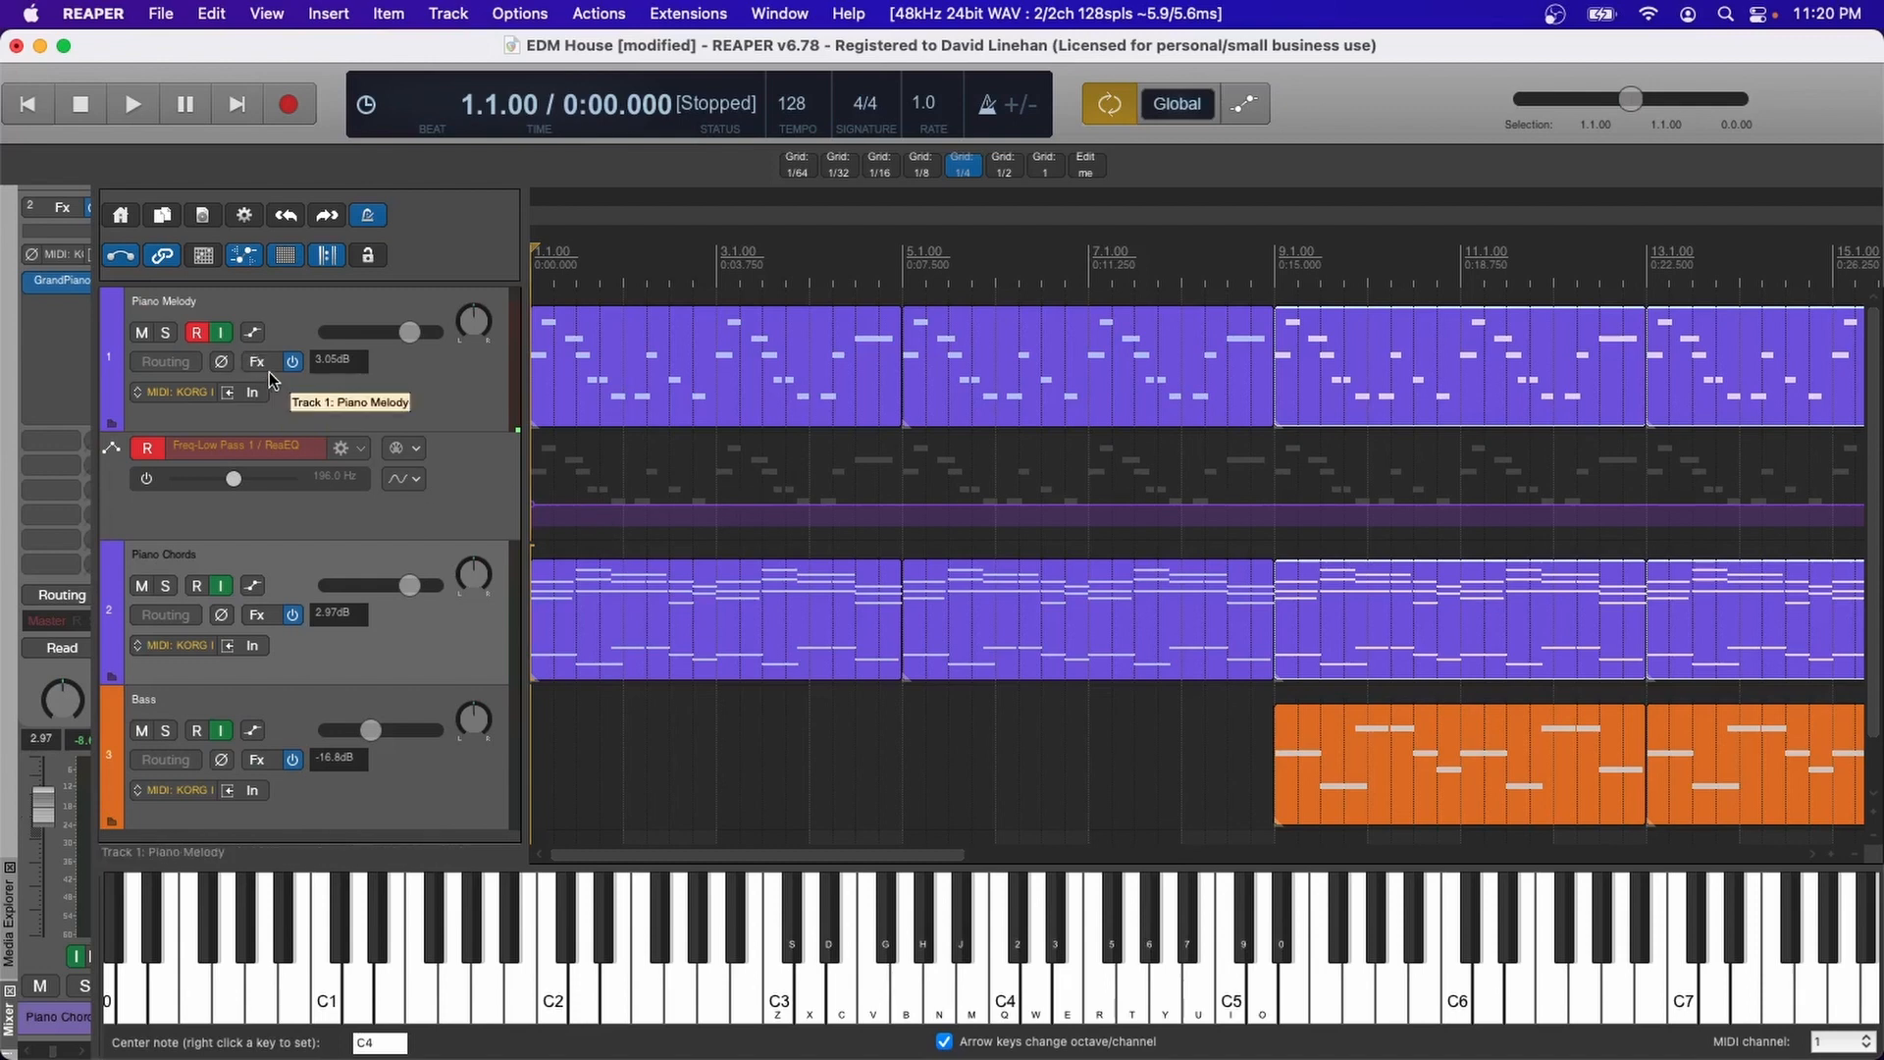
scroll(765, 490, down, 1)
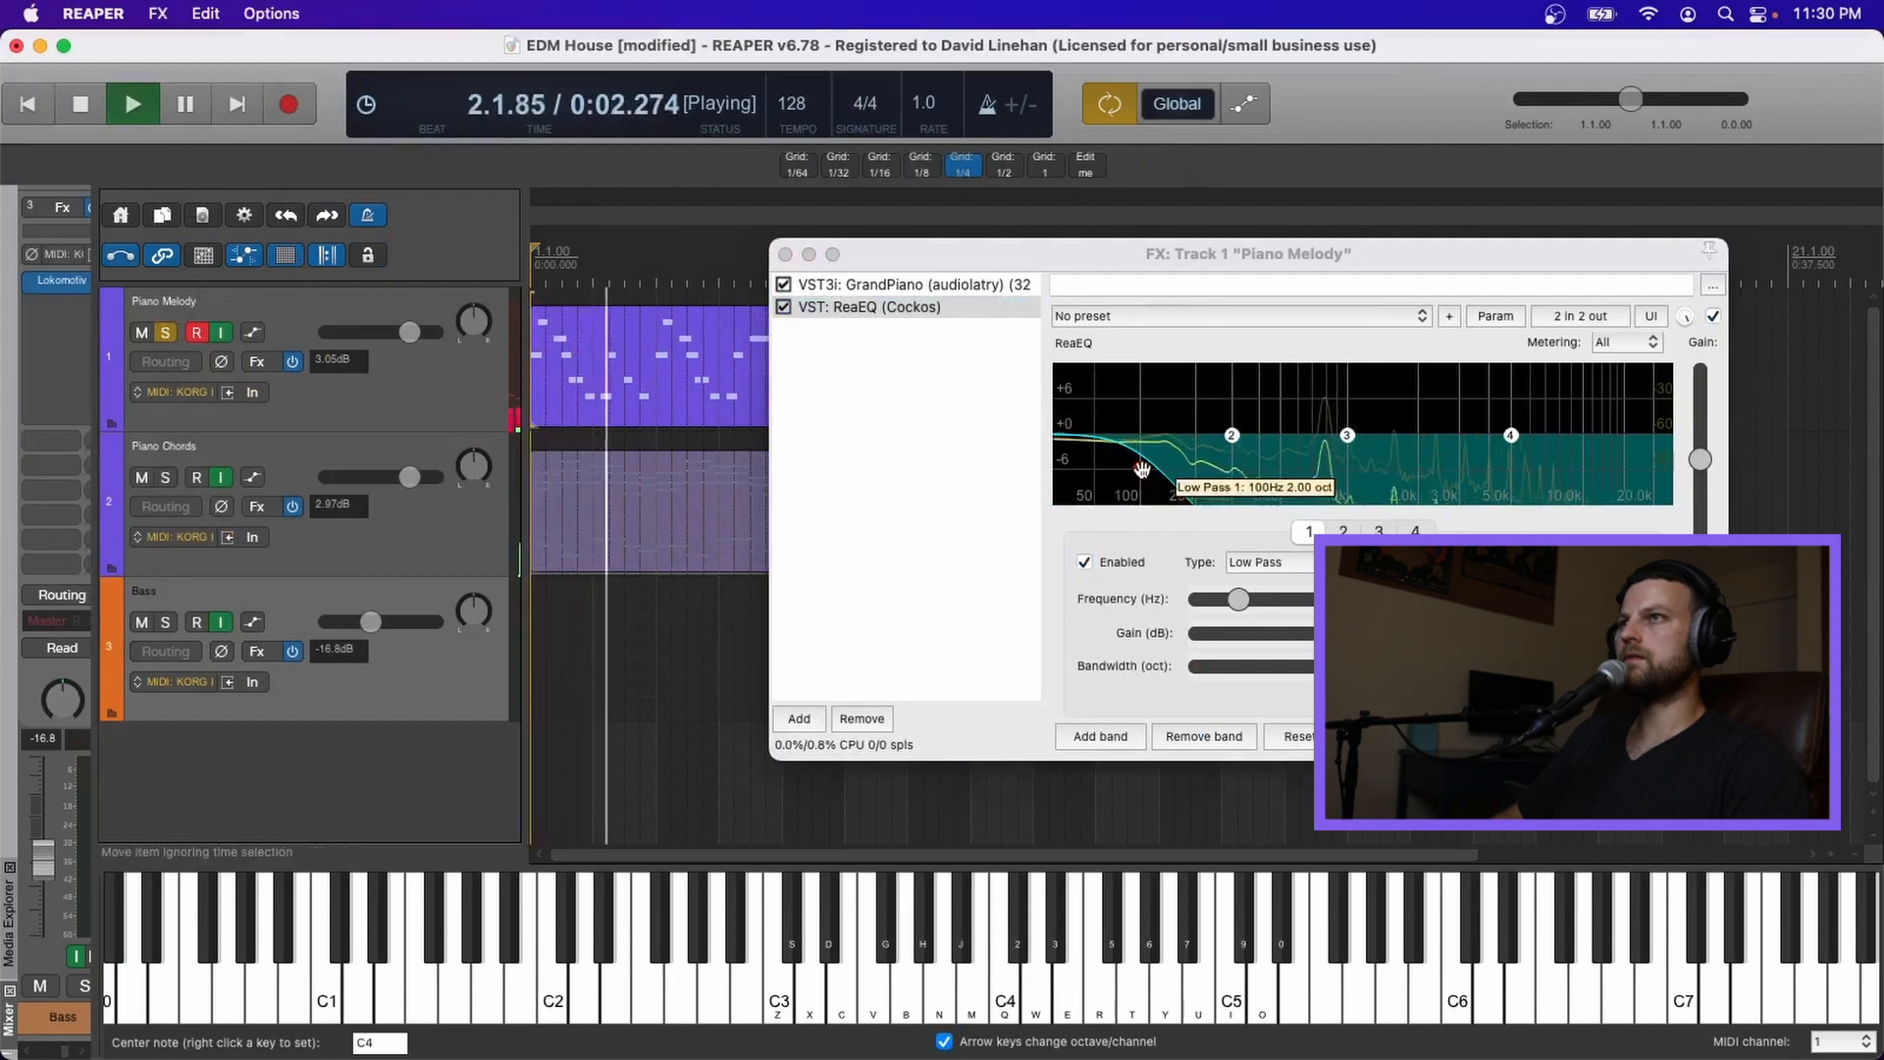
- Sweep the Piano Melody low-pass frequency up to about 2 kHz during playback and return it to about 193 Hz
drag(1141, 469, 1400, 470)
key(space)
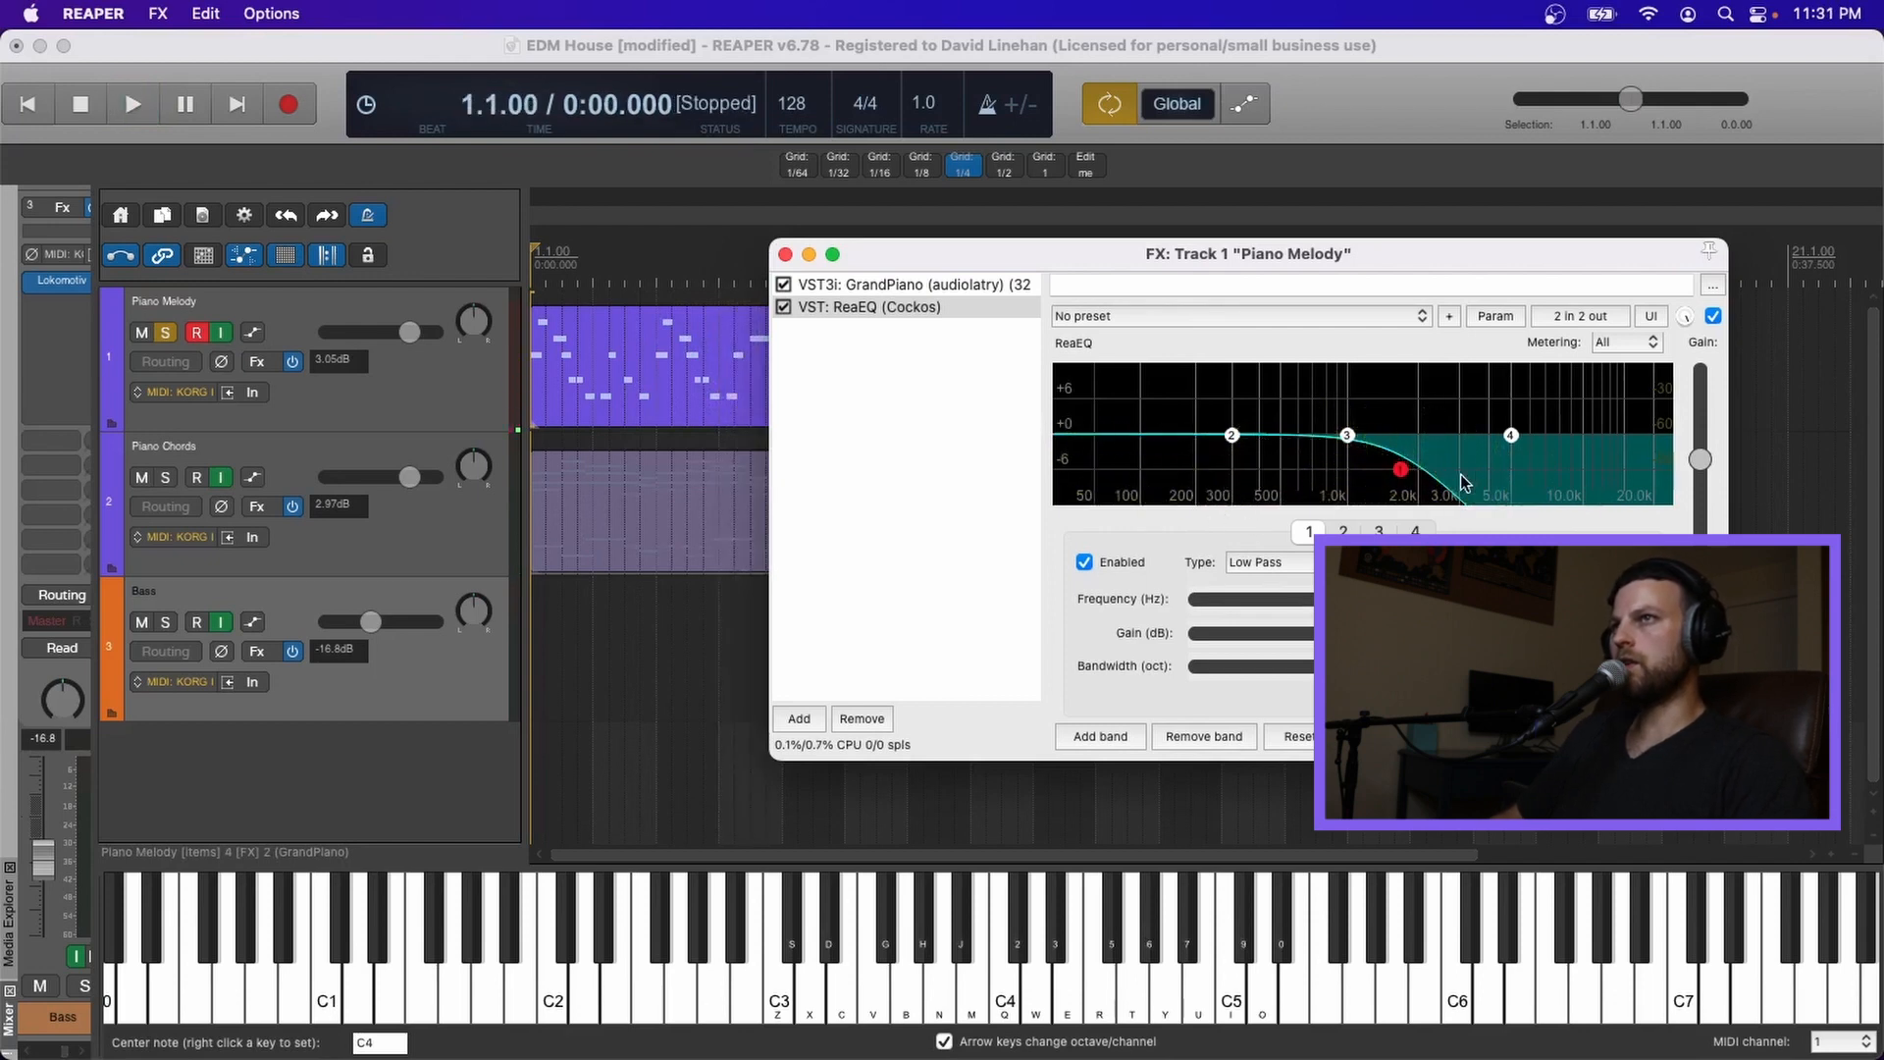
drag(1401, 470, 1197, 479)
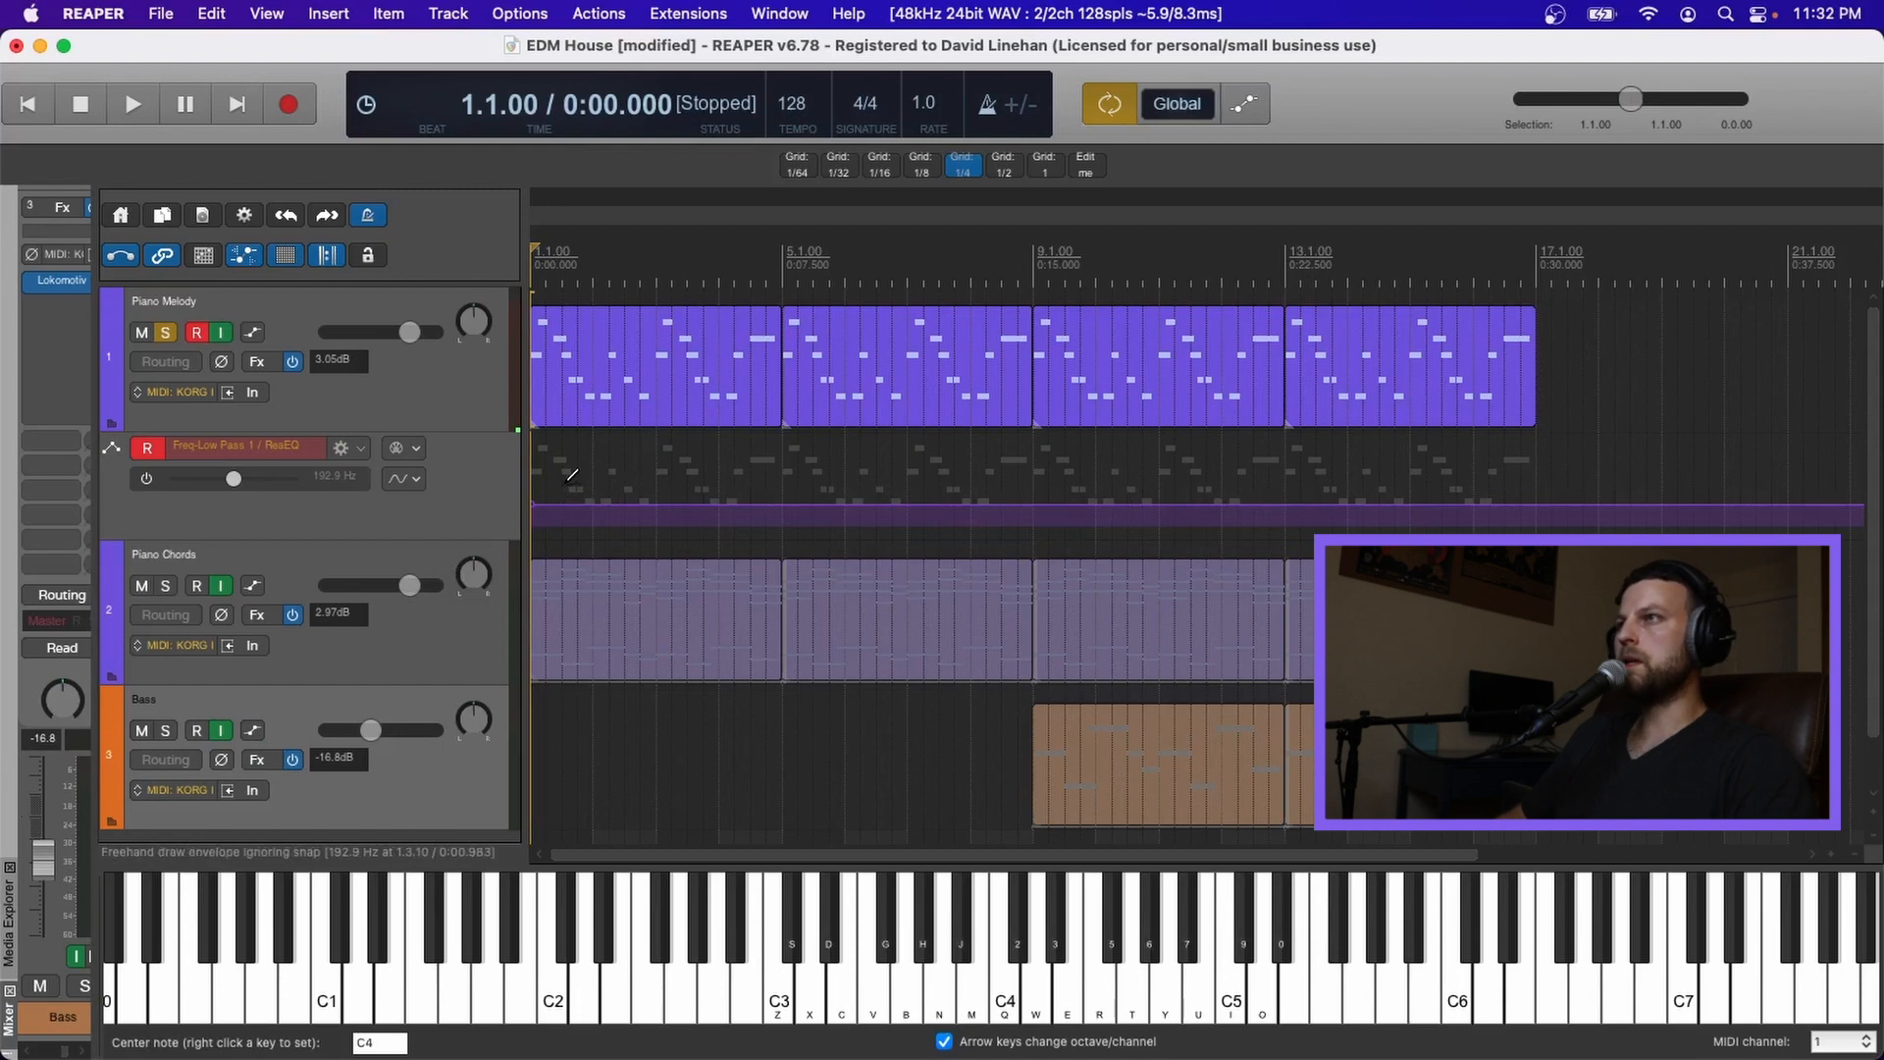
- Draw a freehand wave on the Piano Melody low-pass envelope from bar 1 to about bar 13, and undo it
mouse_move(560, 481)
mouse_down()
mouse_move(696, 441)
mouse_move(776, 484)
mouse_move(847, 446)
mouse_move(888, 488)
mouse_move(1192, 459)
mouse_move(1305, 487)
mouse_up()
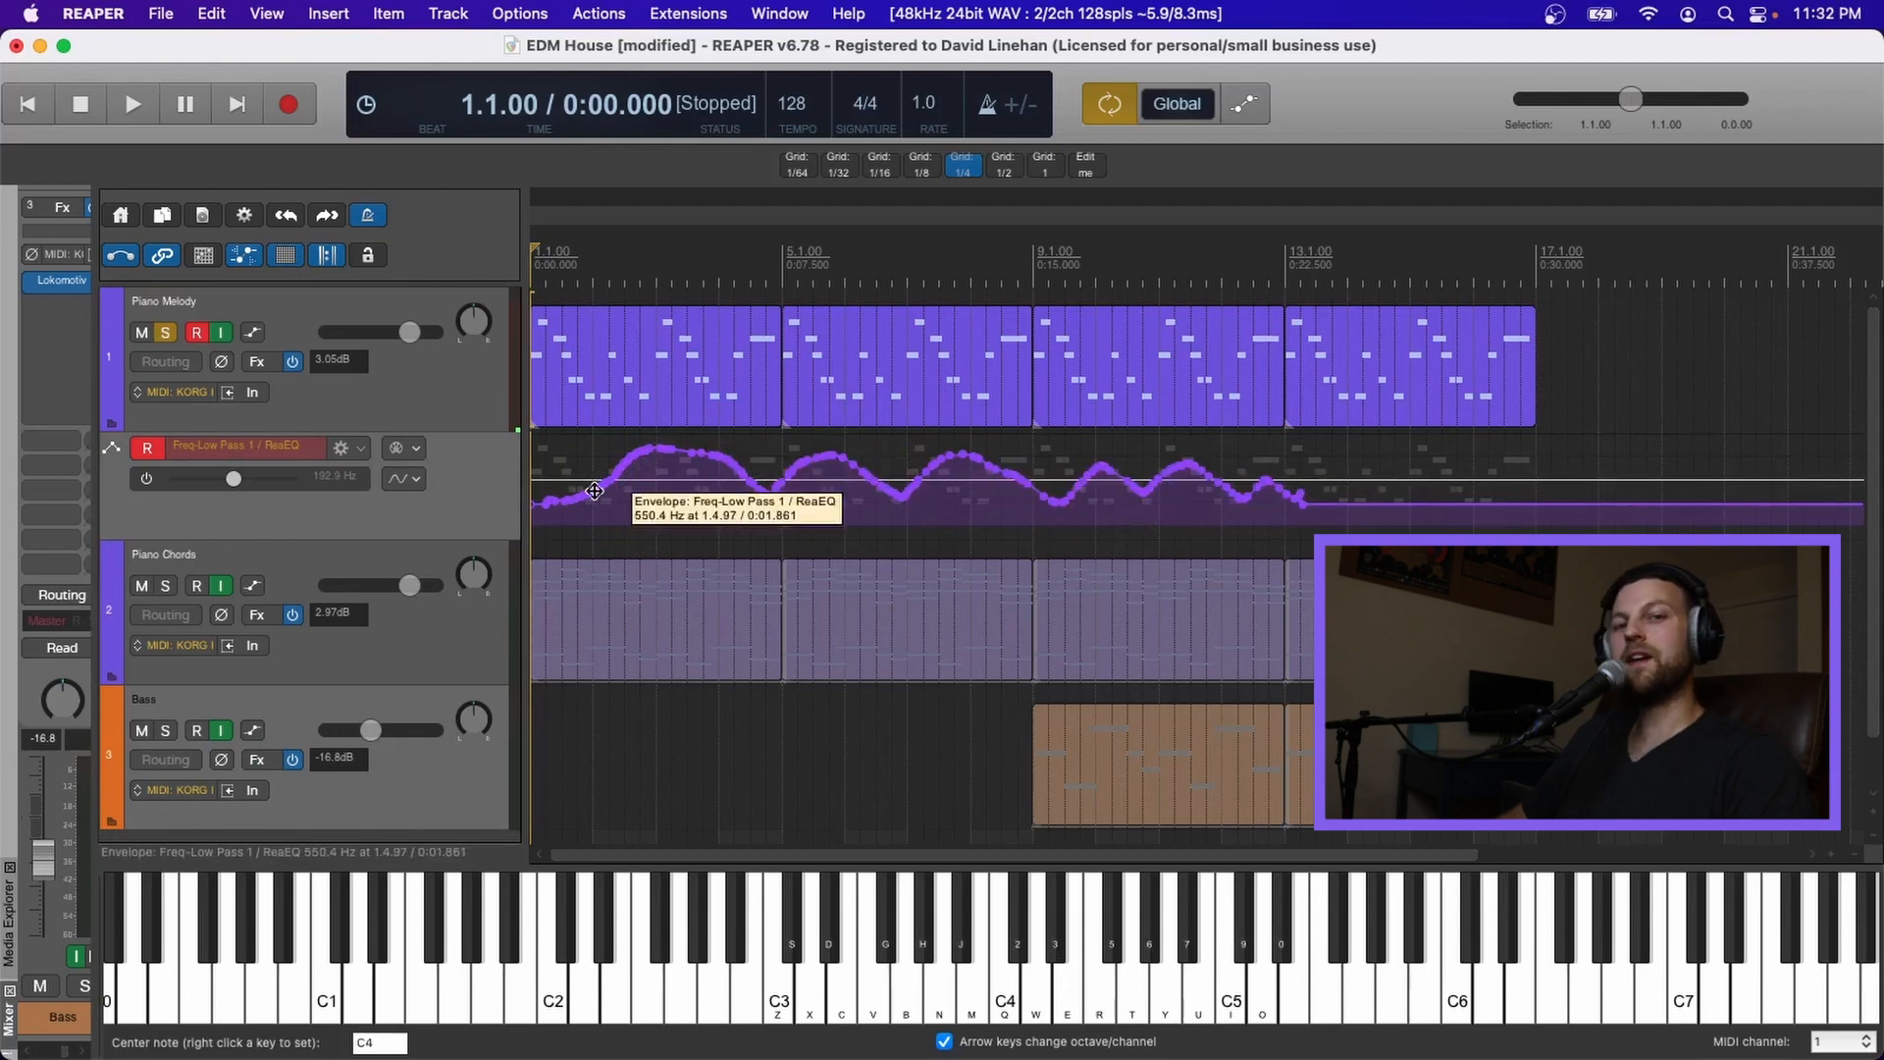
key(super+z)
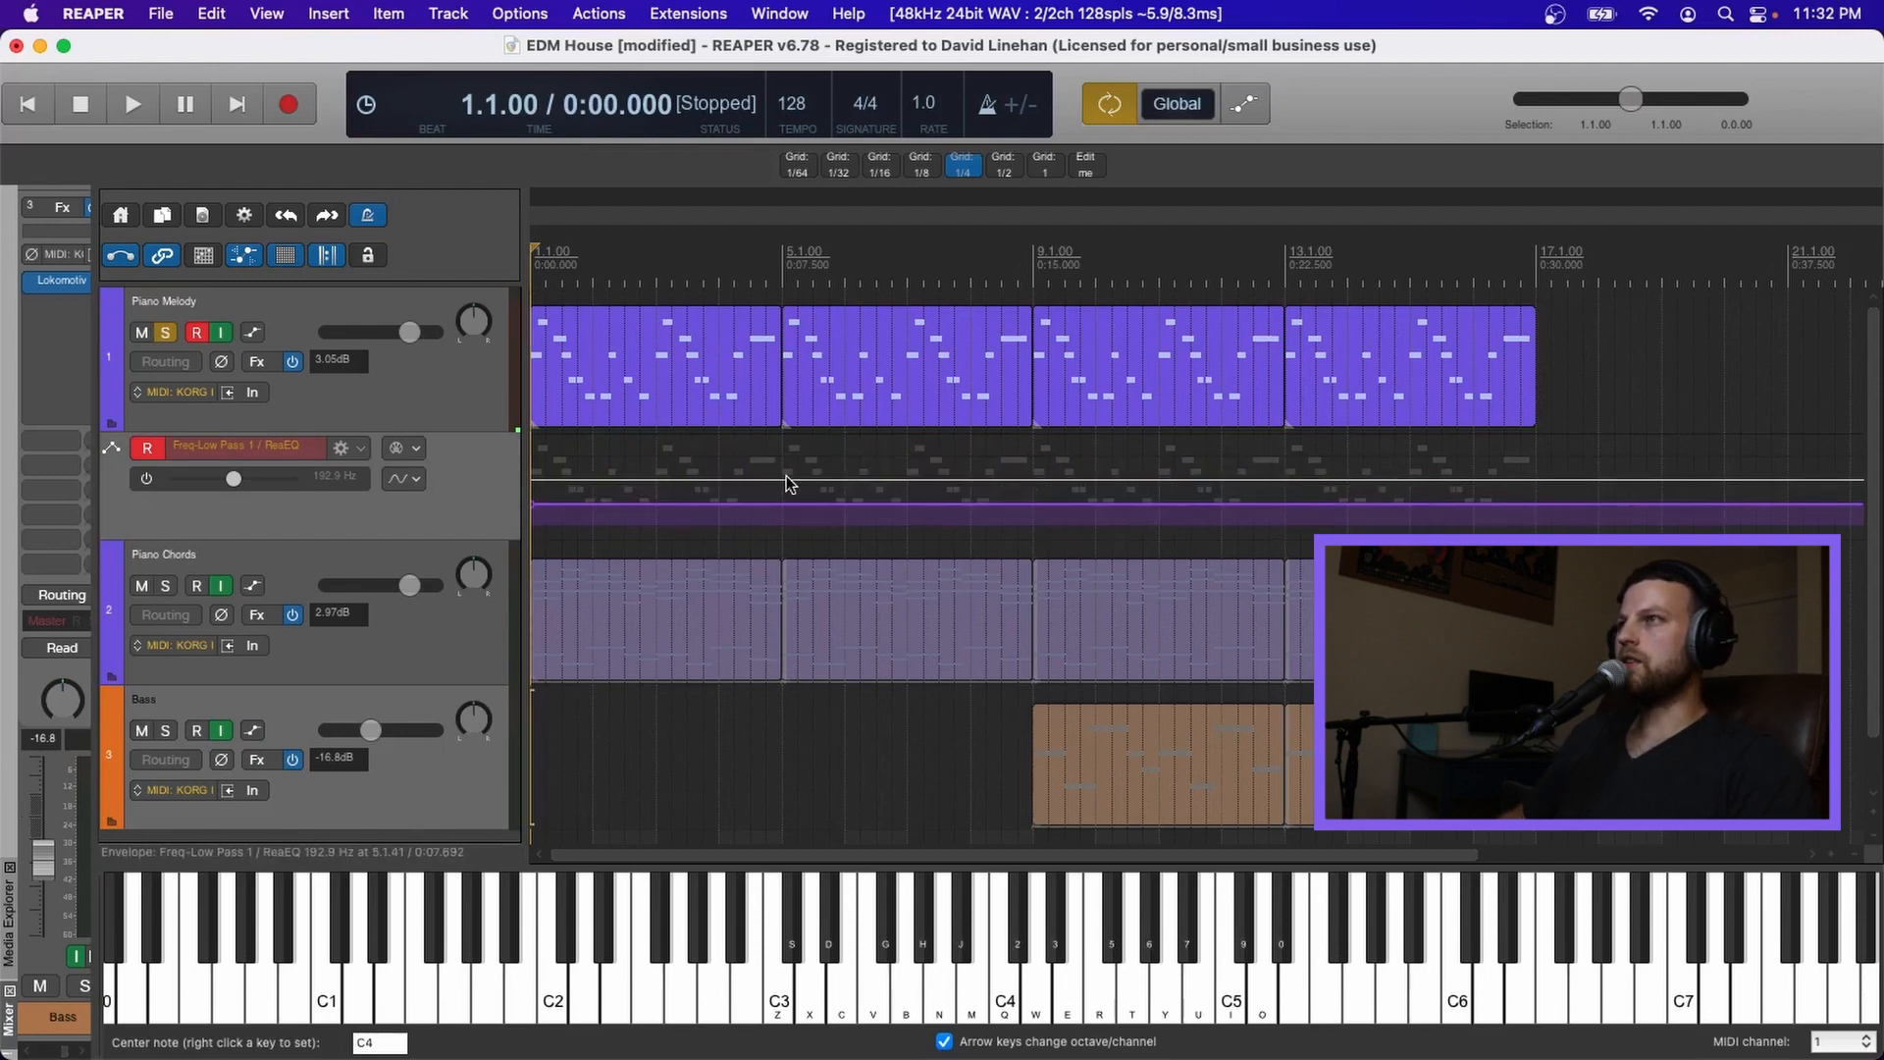
- Shape a rising Piano Melody low-pass envelope with a point near the lane's top at bar 9 and a lower point at bar 5
click(1033, 447)
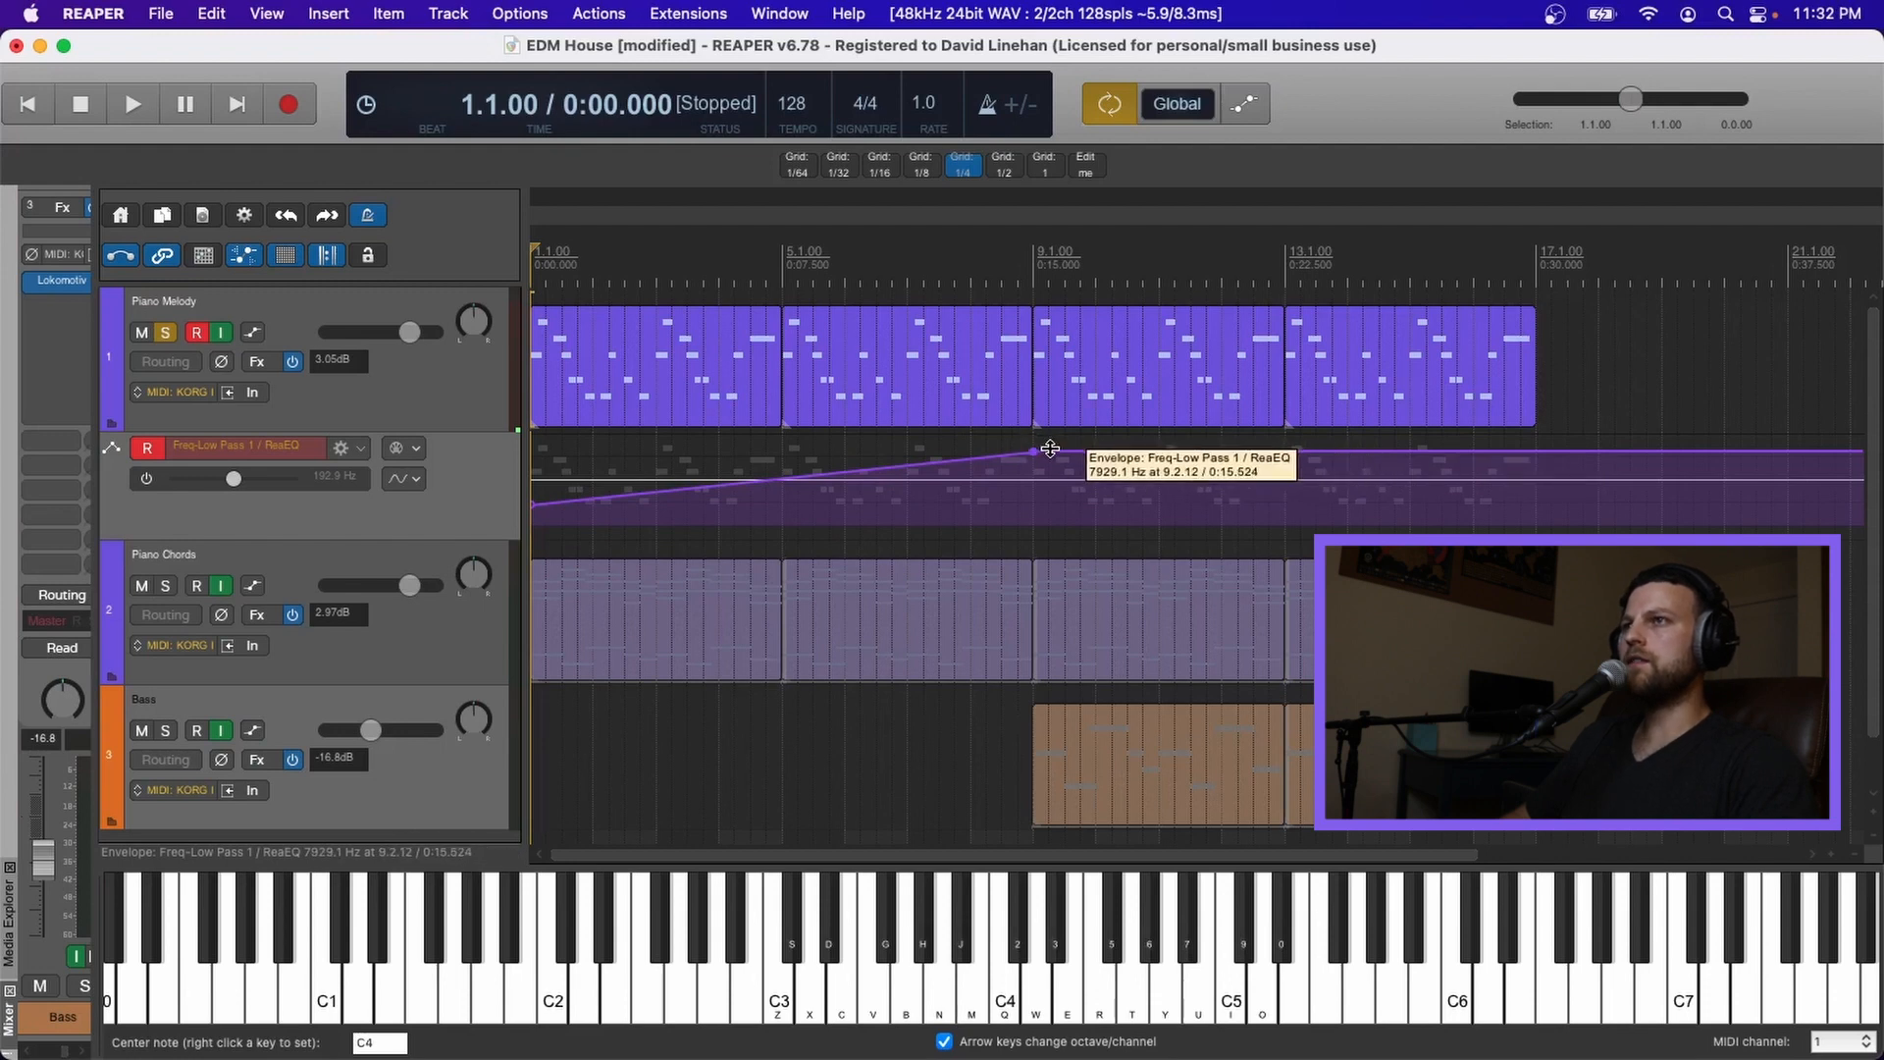
drag(1052, 450, 1086, 424)
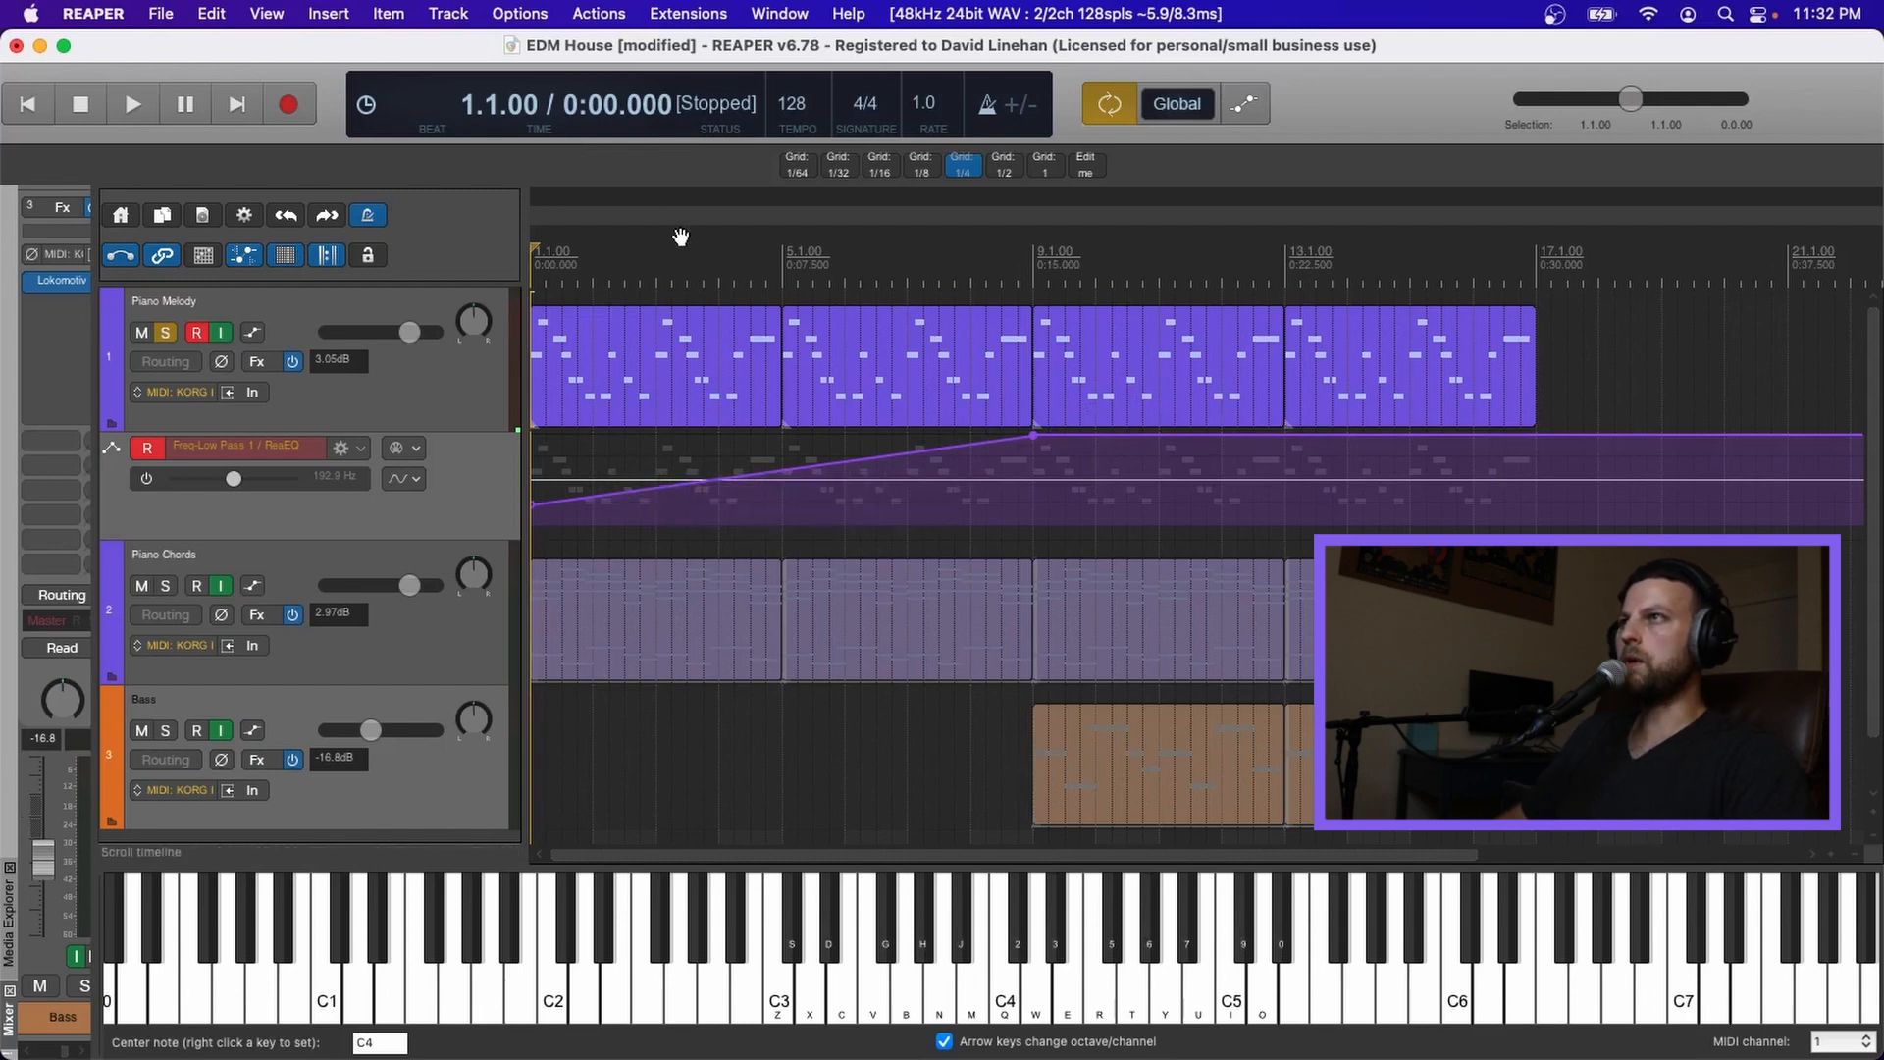
click(656, 275)
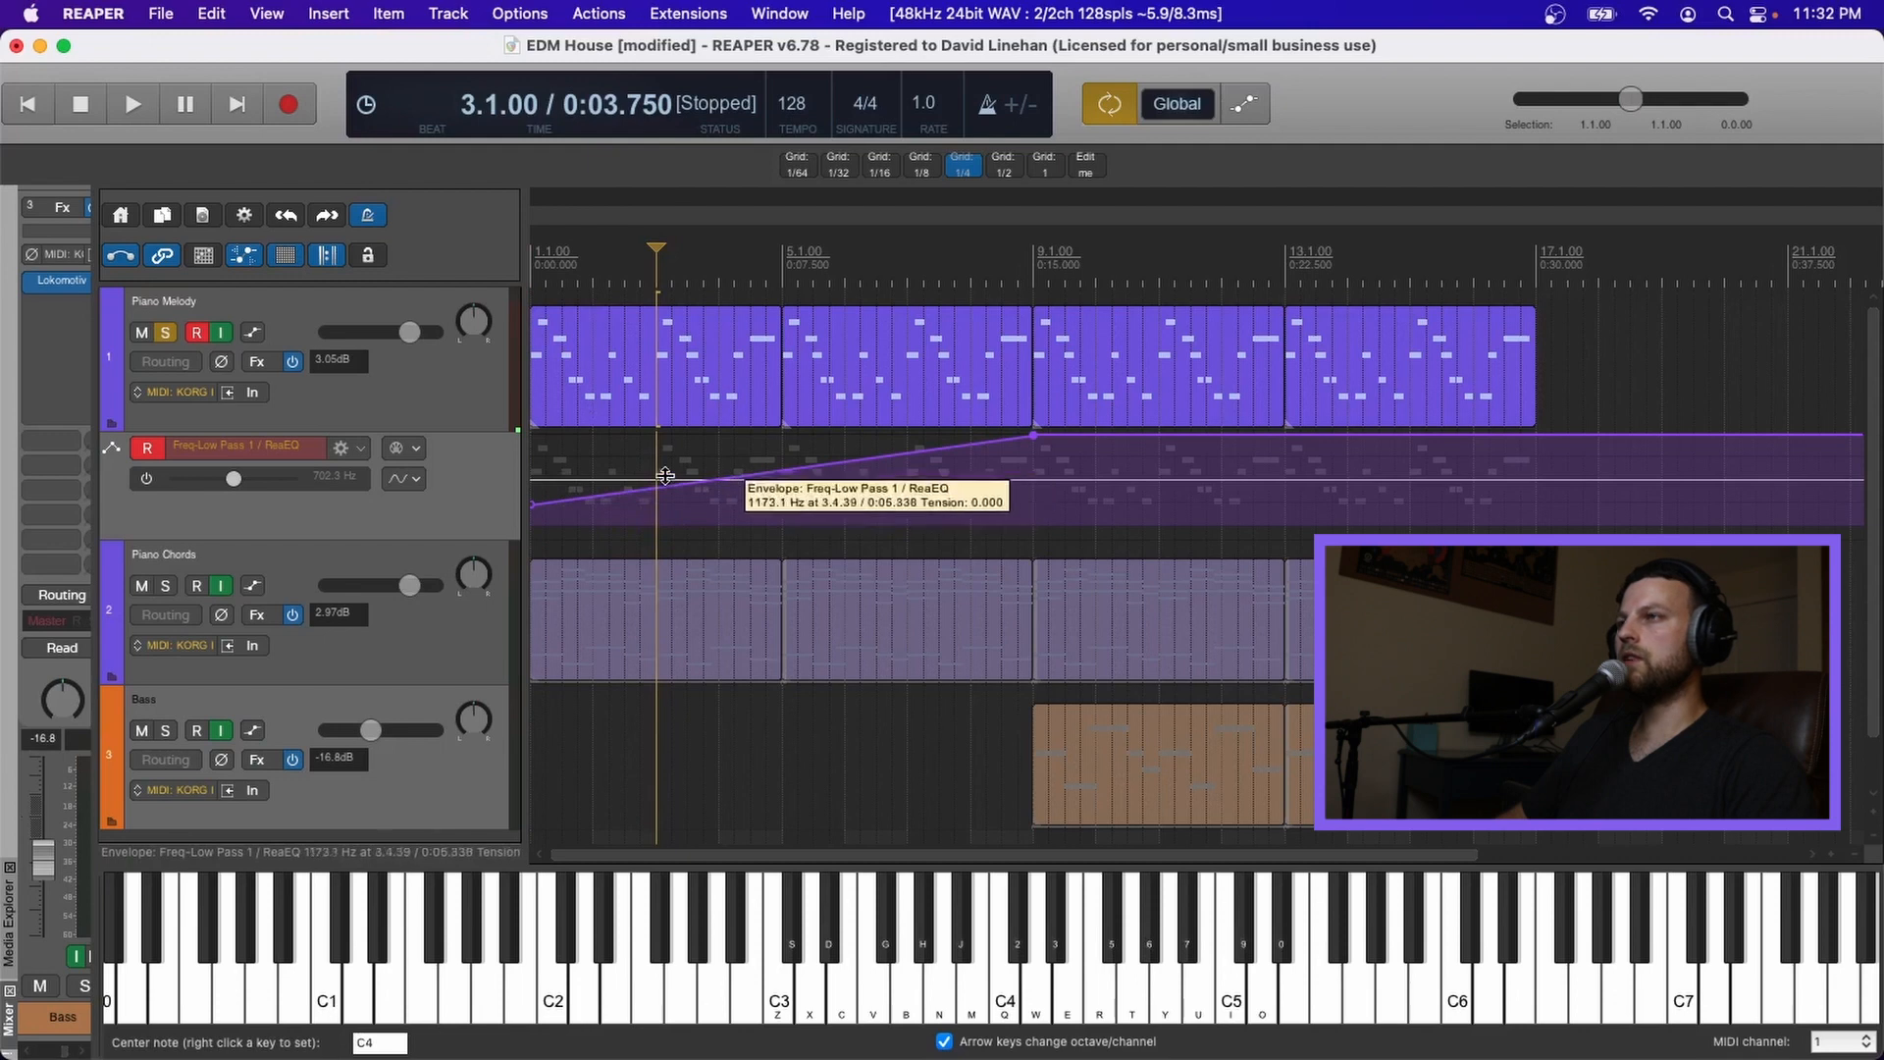
click(743, 501)
drag(744, 501, 781, 465)
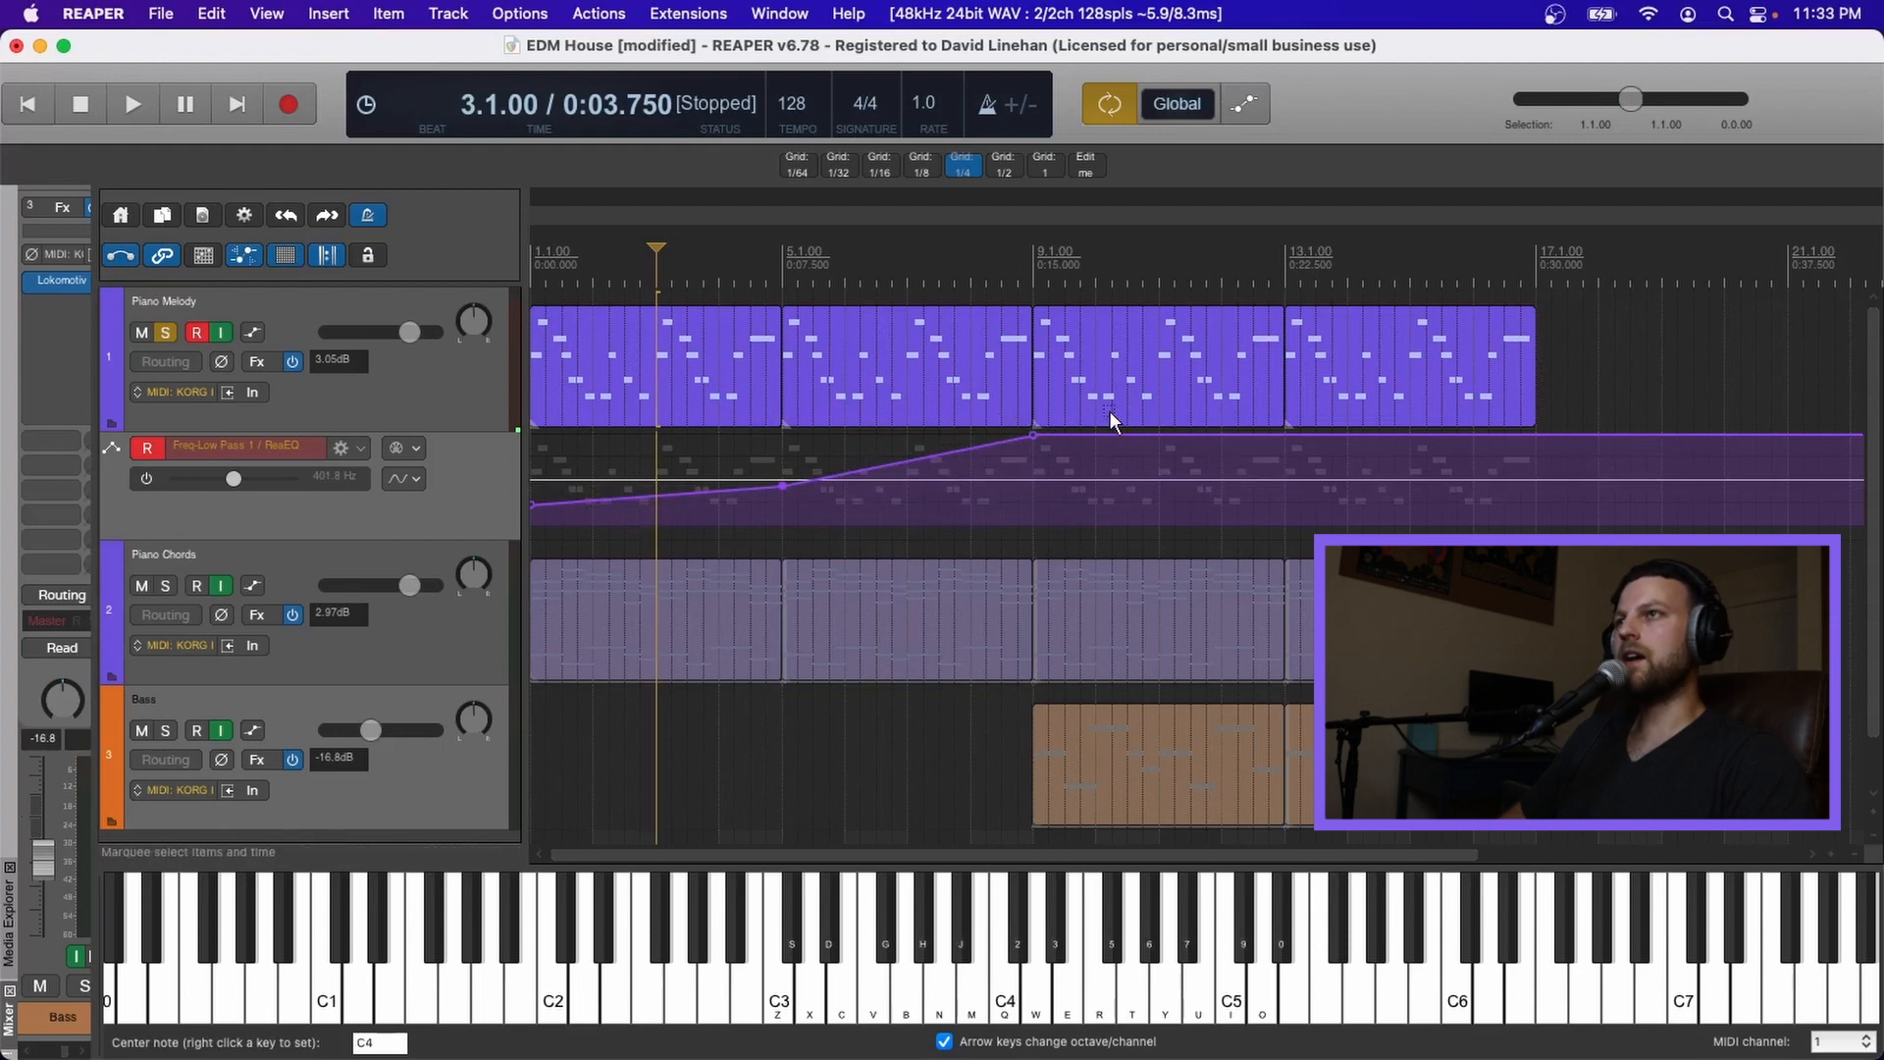
- Play the project from bar 1 to hear the low-pass sweep on Piano Melody
click(530, 257)
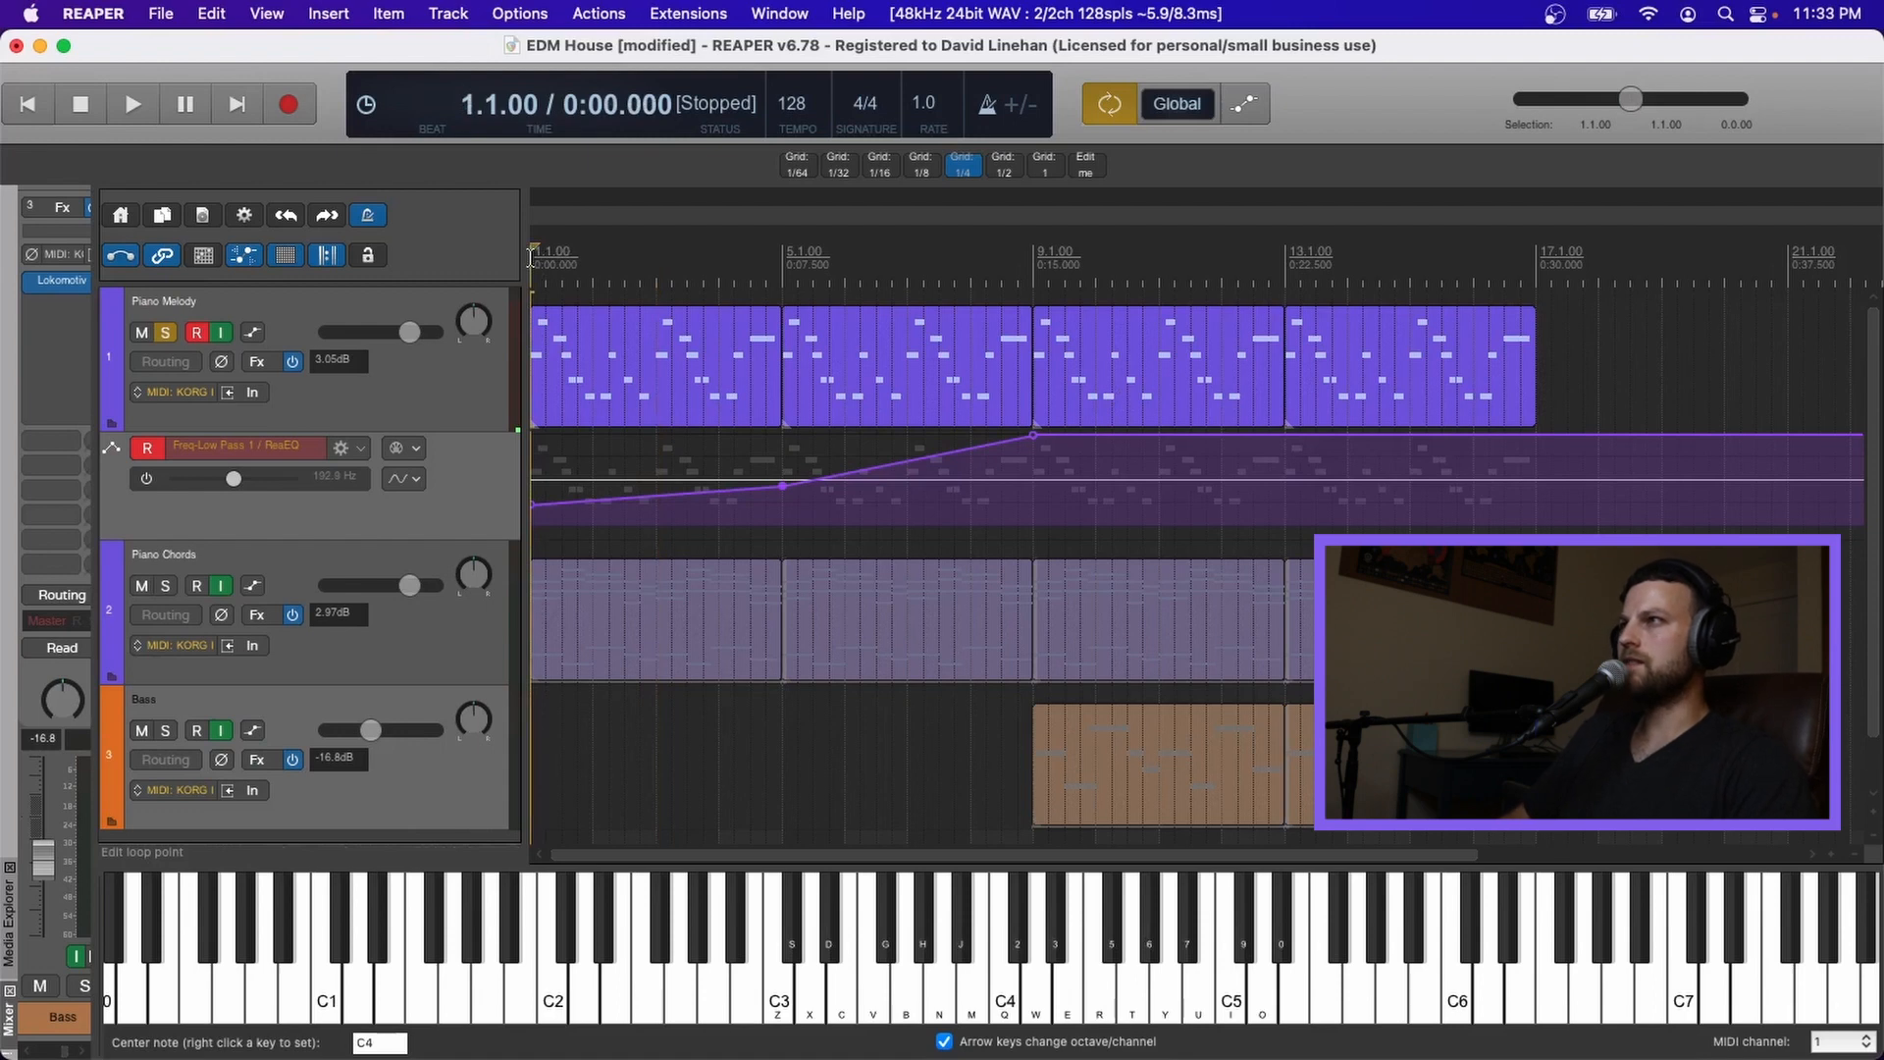
key(space)
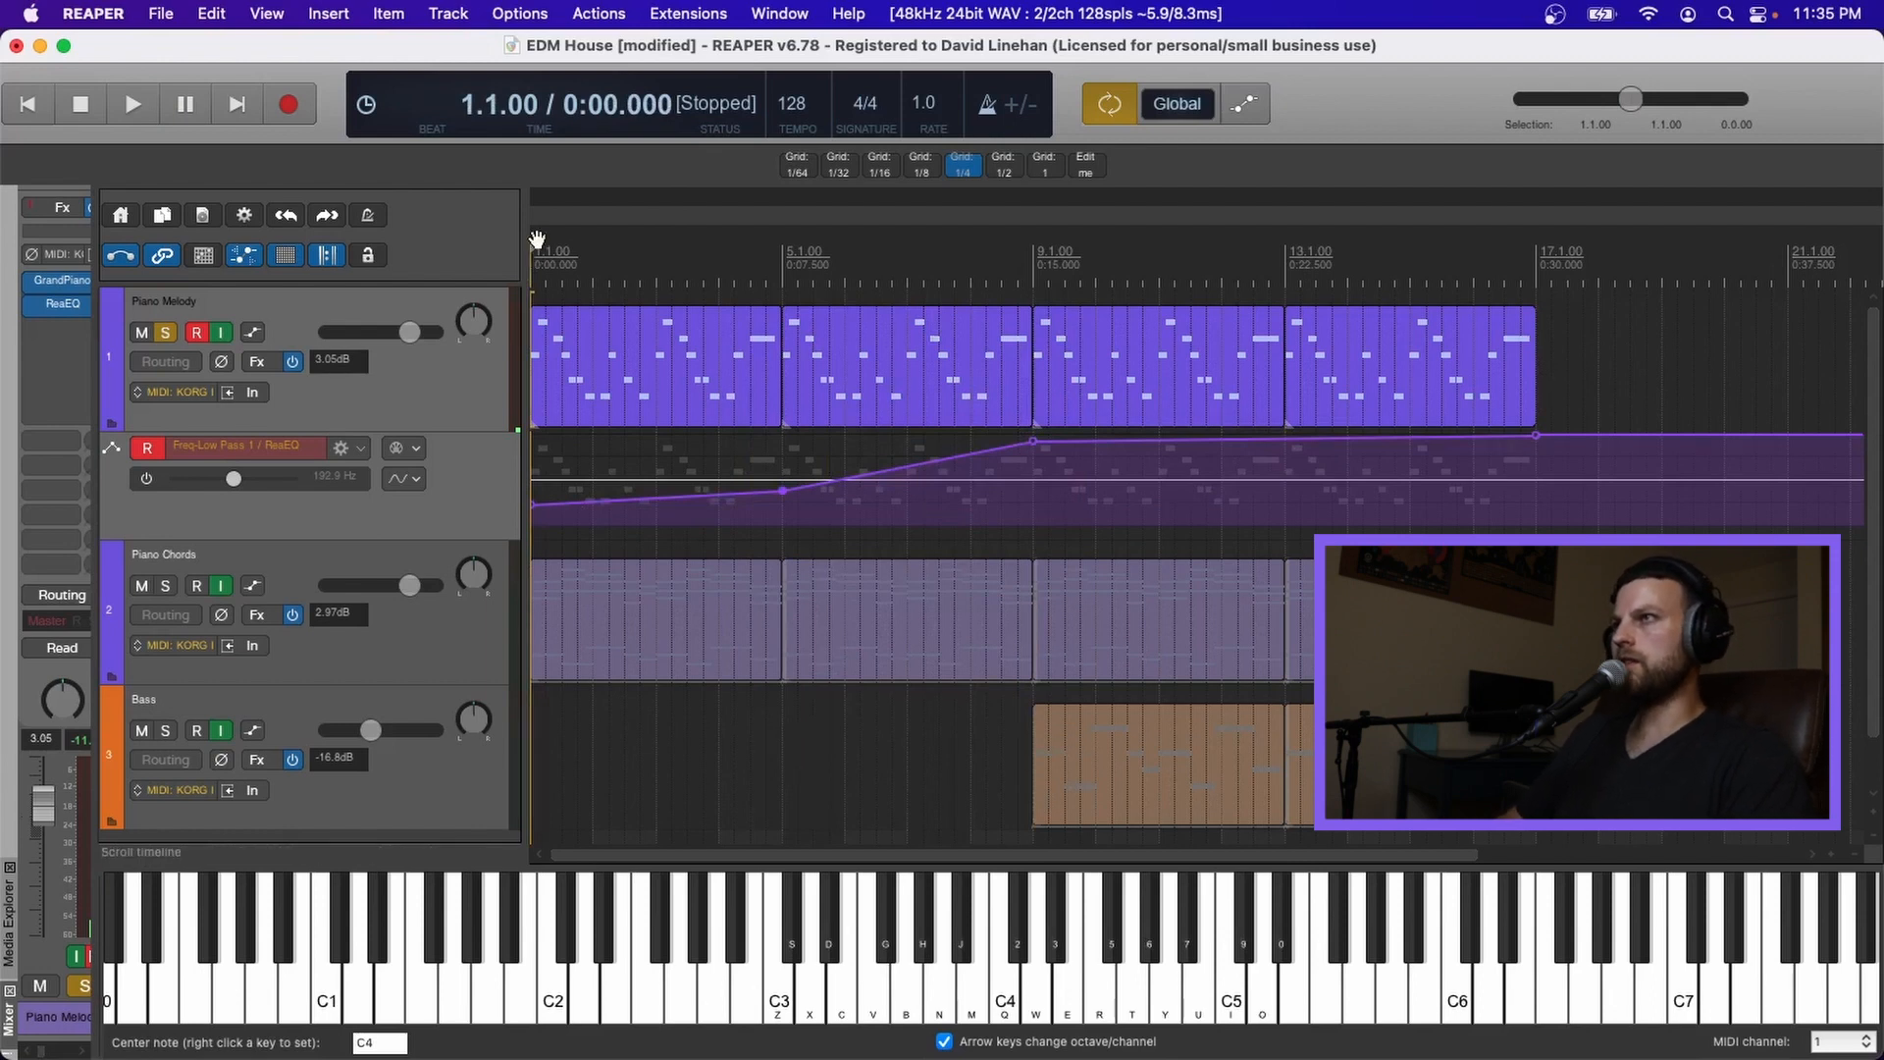
- Select the first Piano Chords item and unsolo the Piano Melody track
click(892, 377)
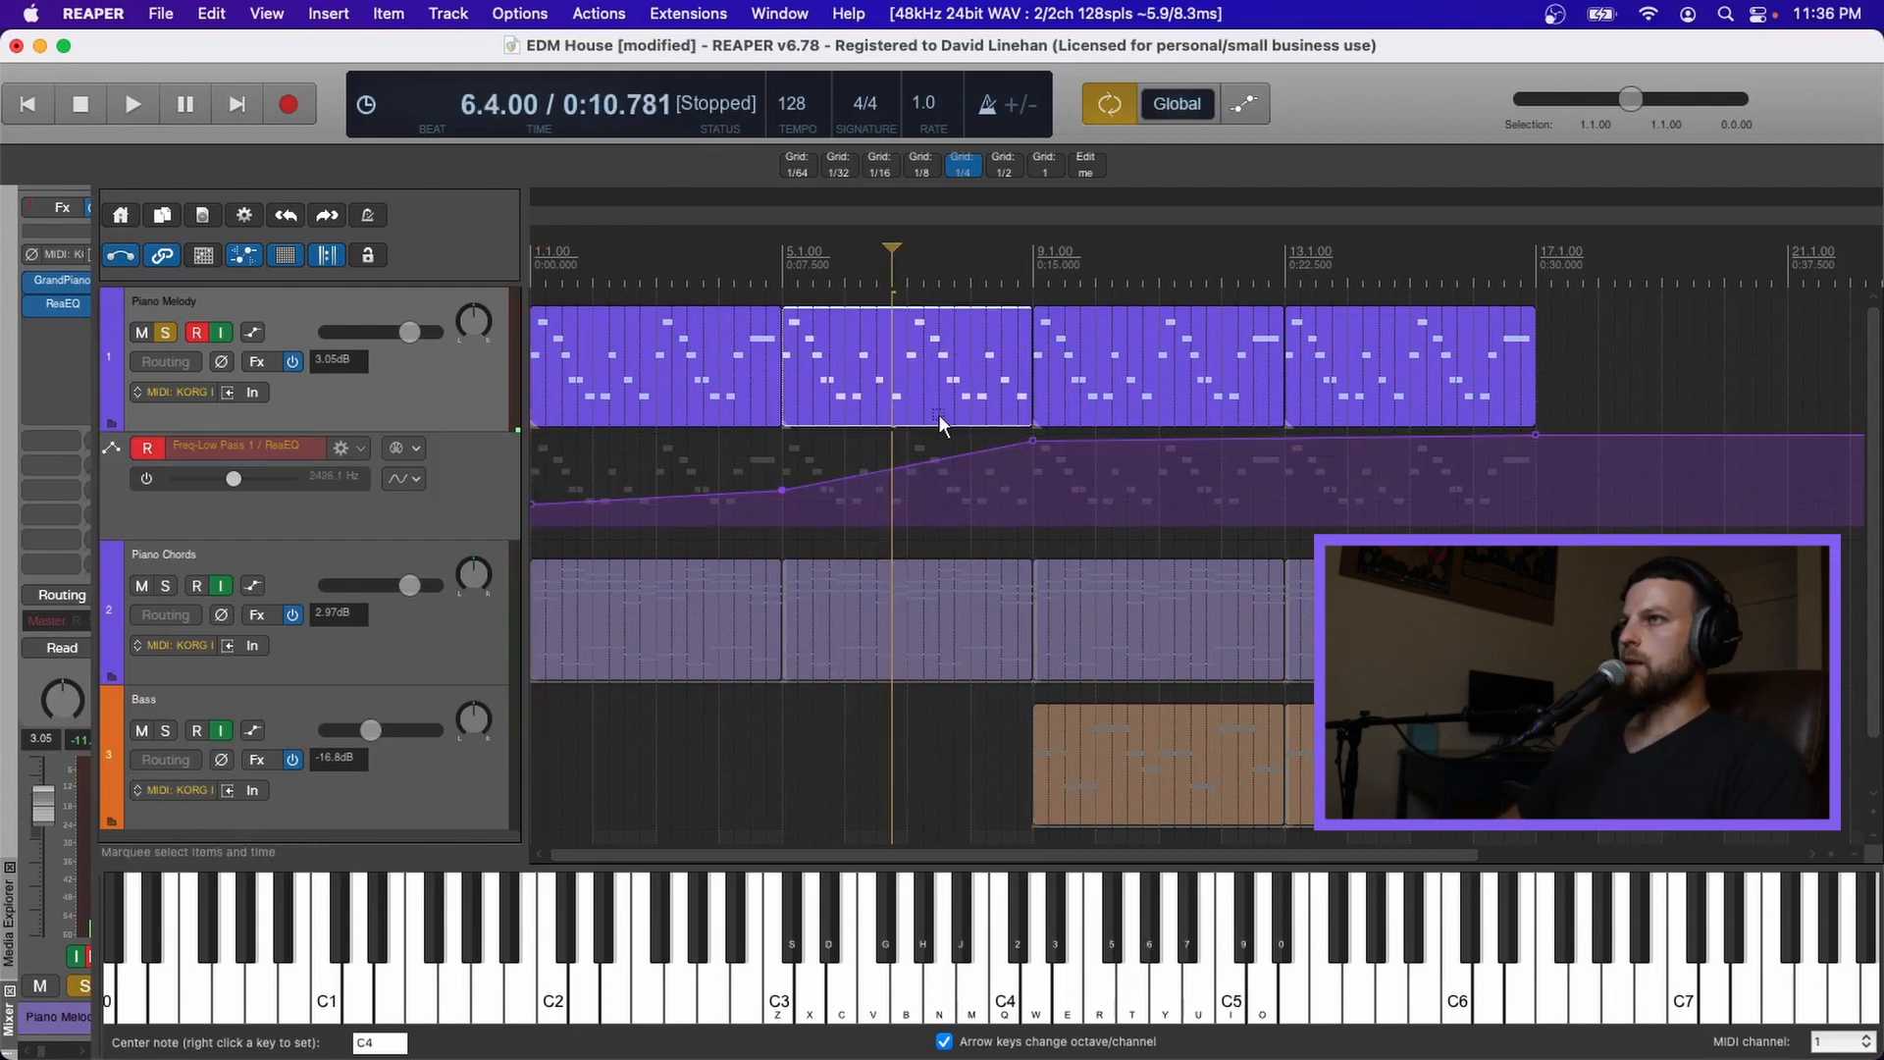
click(816, 614)
click(703, 614)
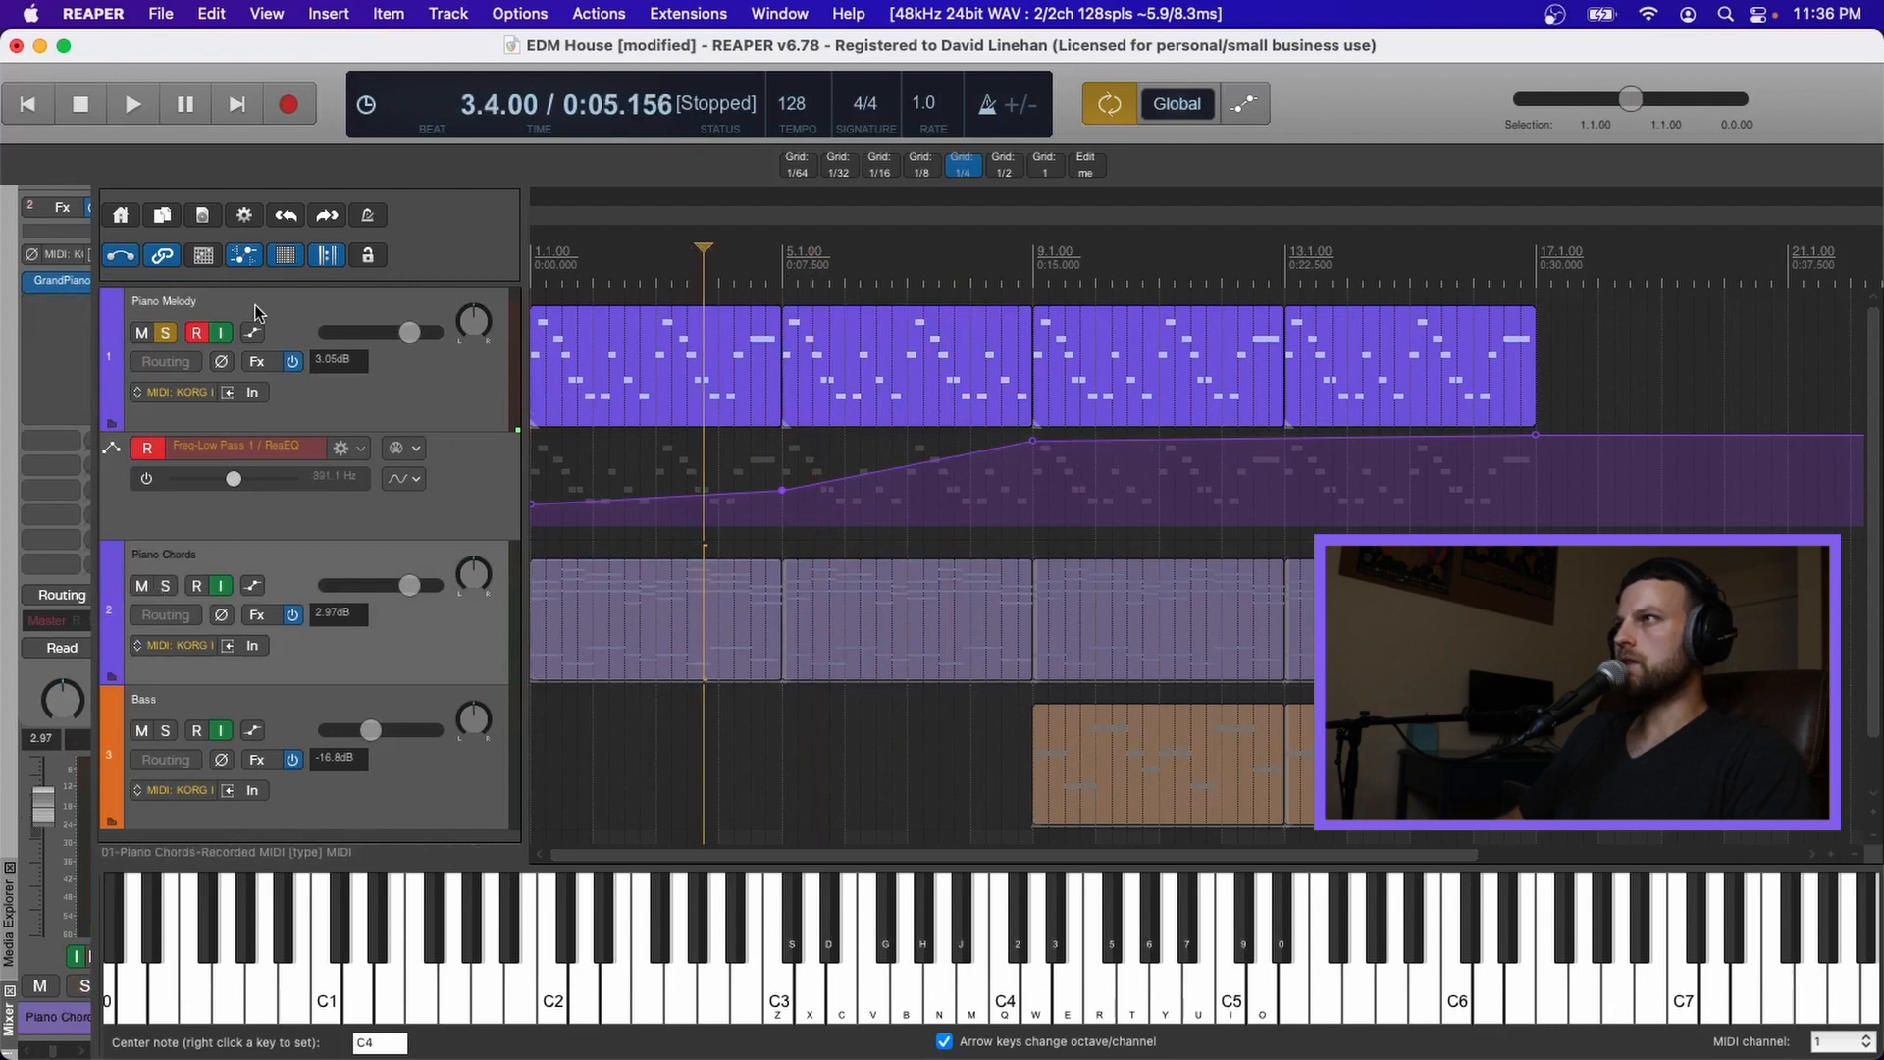
click(164, 331)
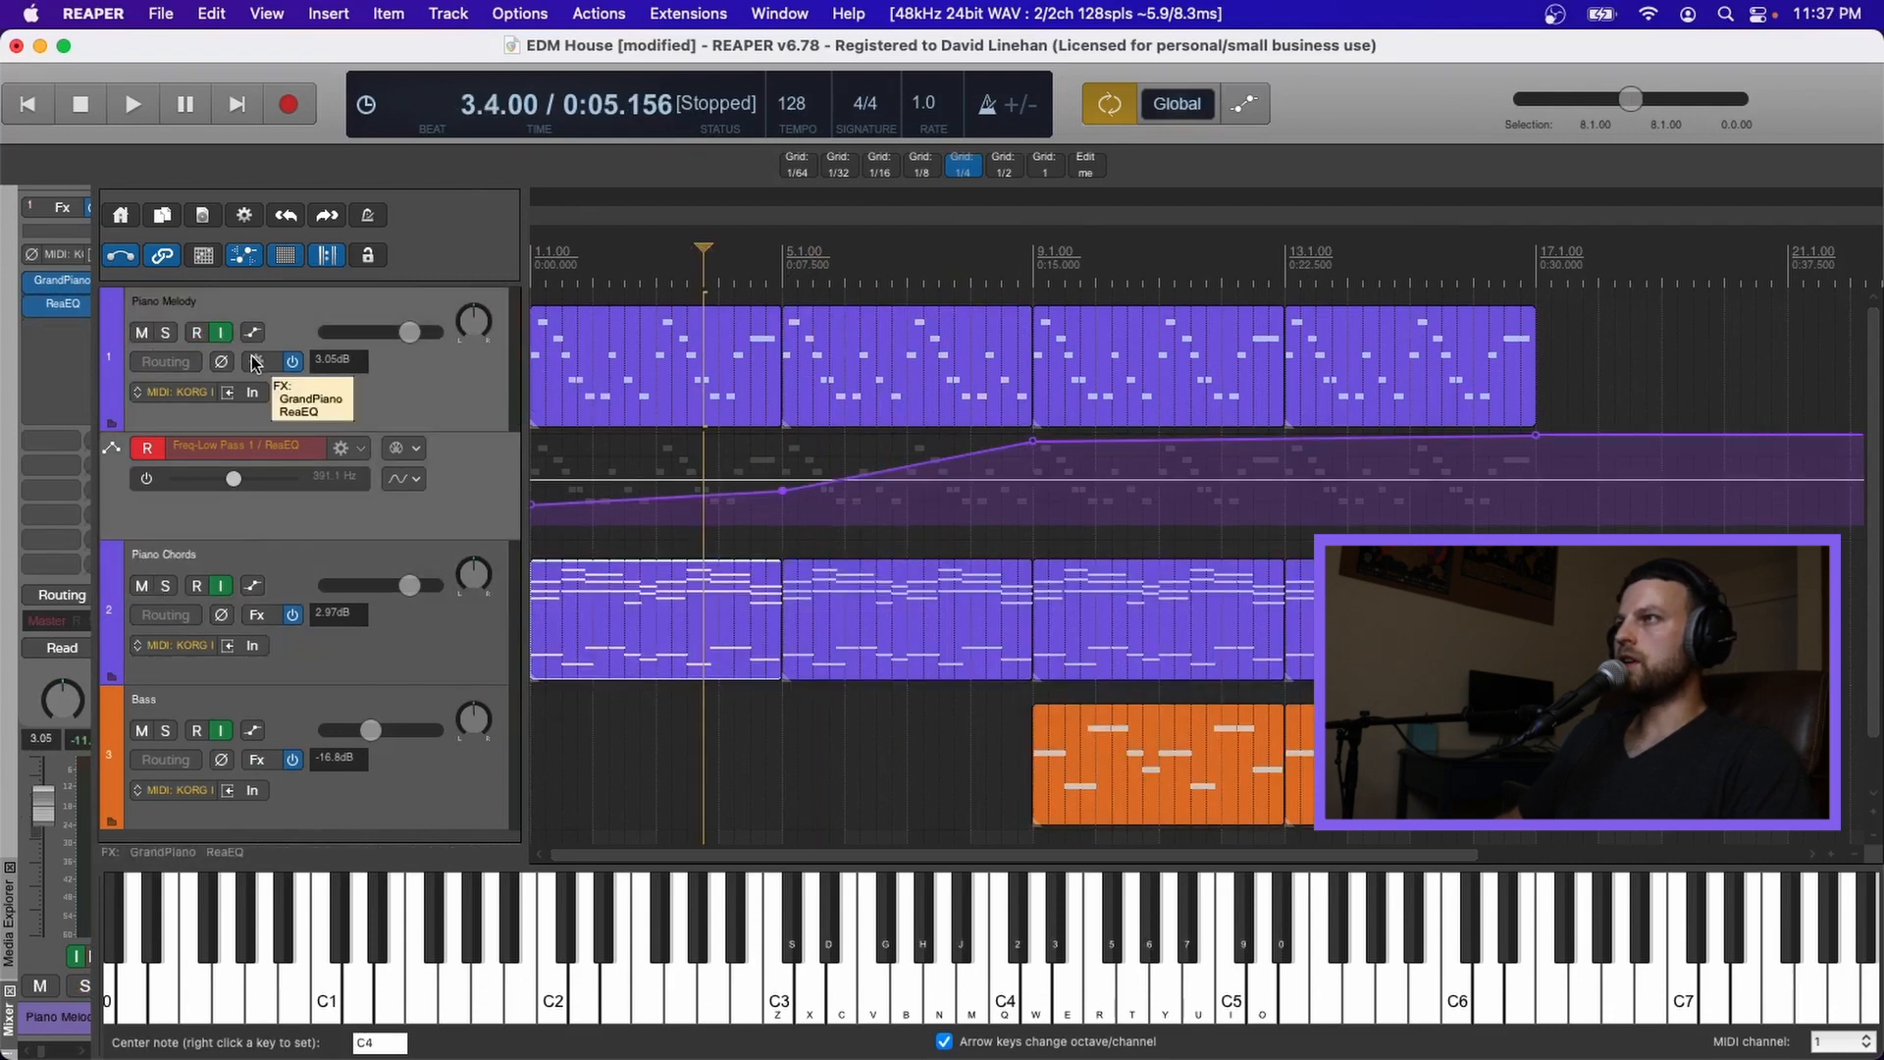
- Copy the Piano Melody effects onto the Piano Chords track and delete the duplicate GrandPiano there
drag(257, 361, 263, 616)
click(261, 615)
click(566, 241)
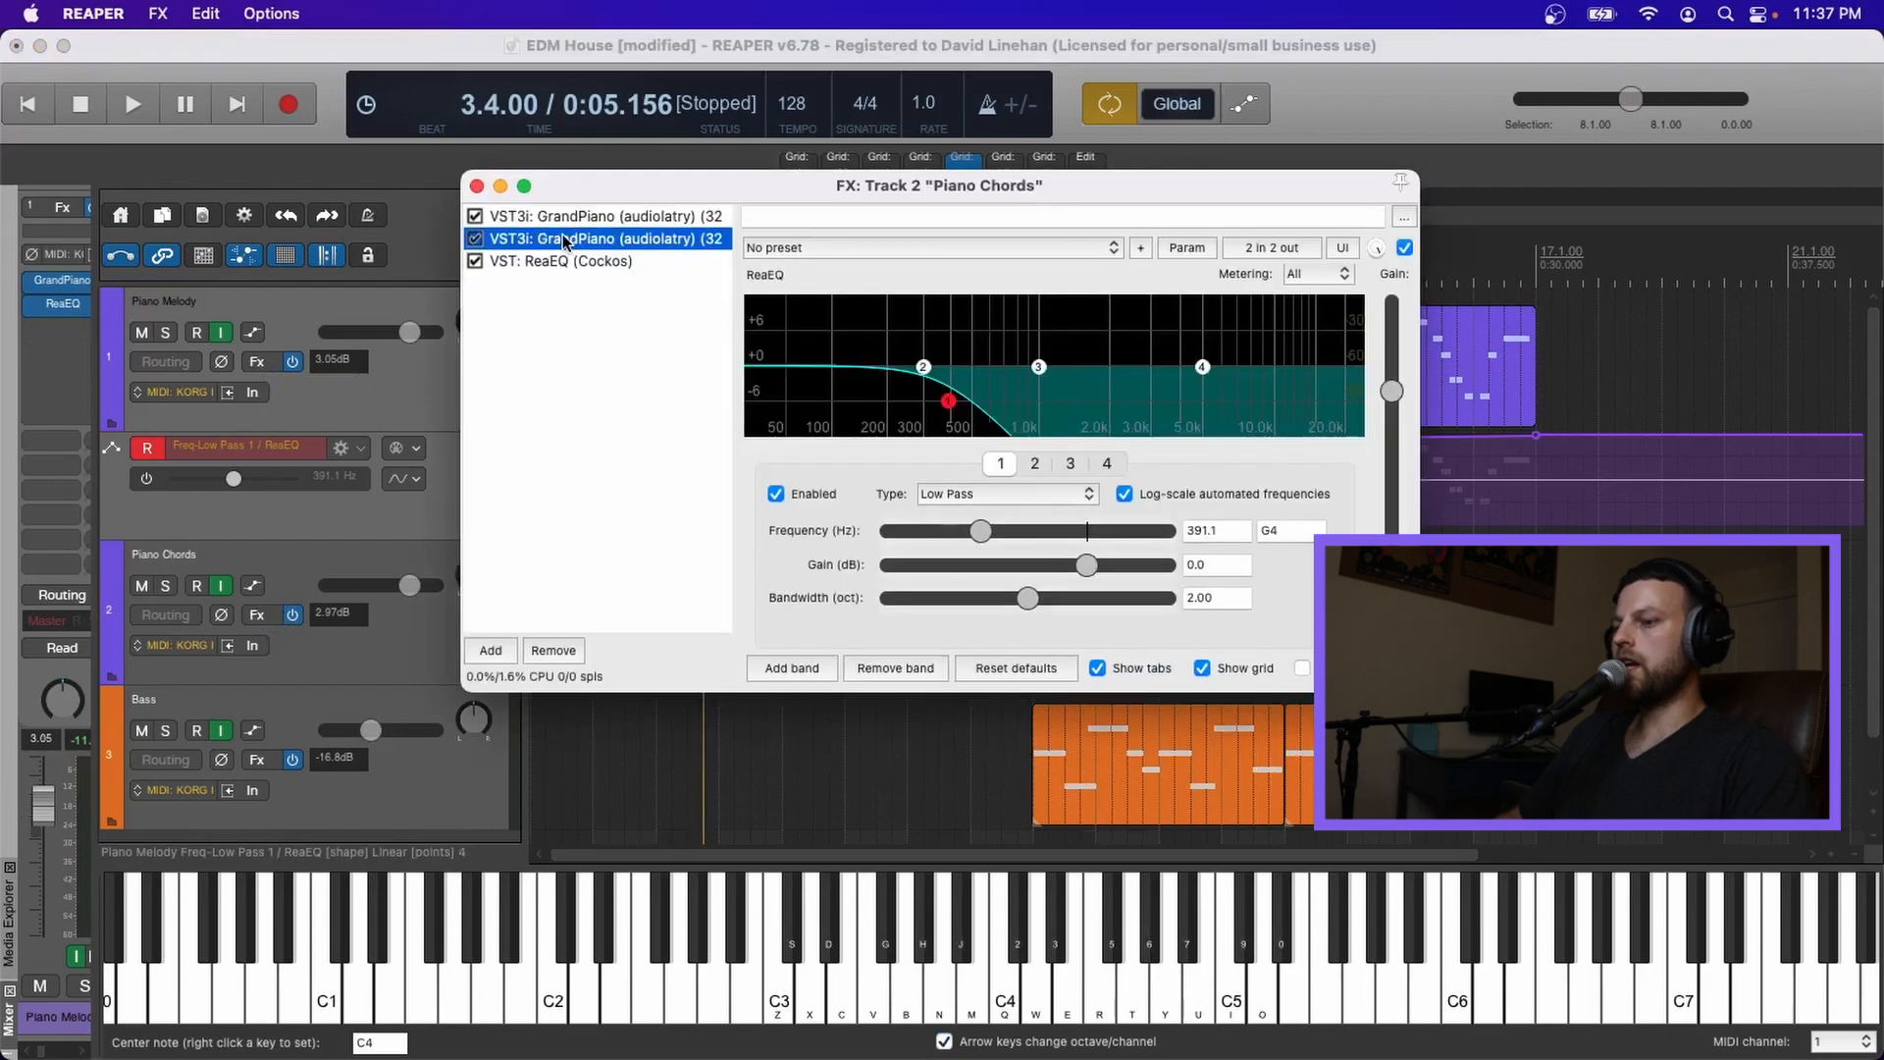
key(Delete)
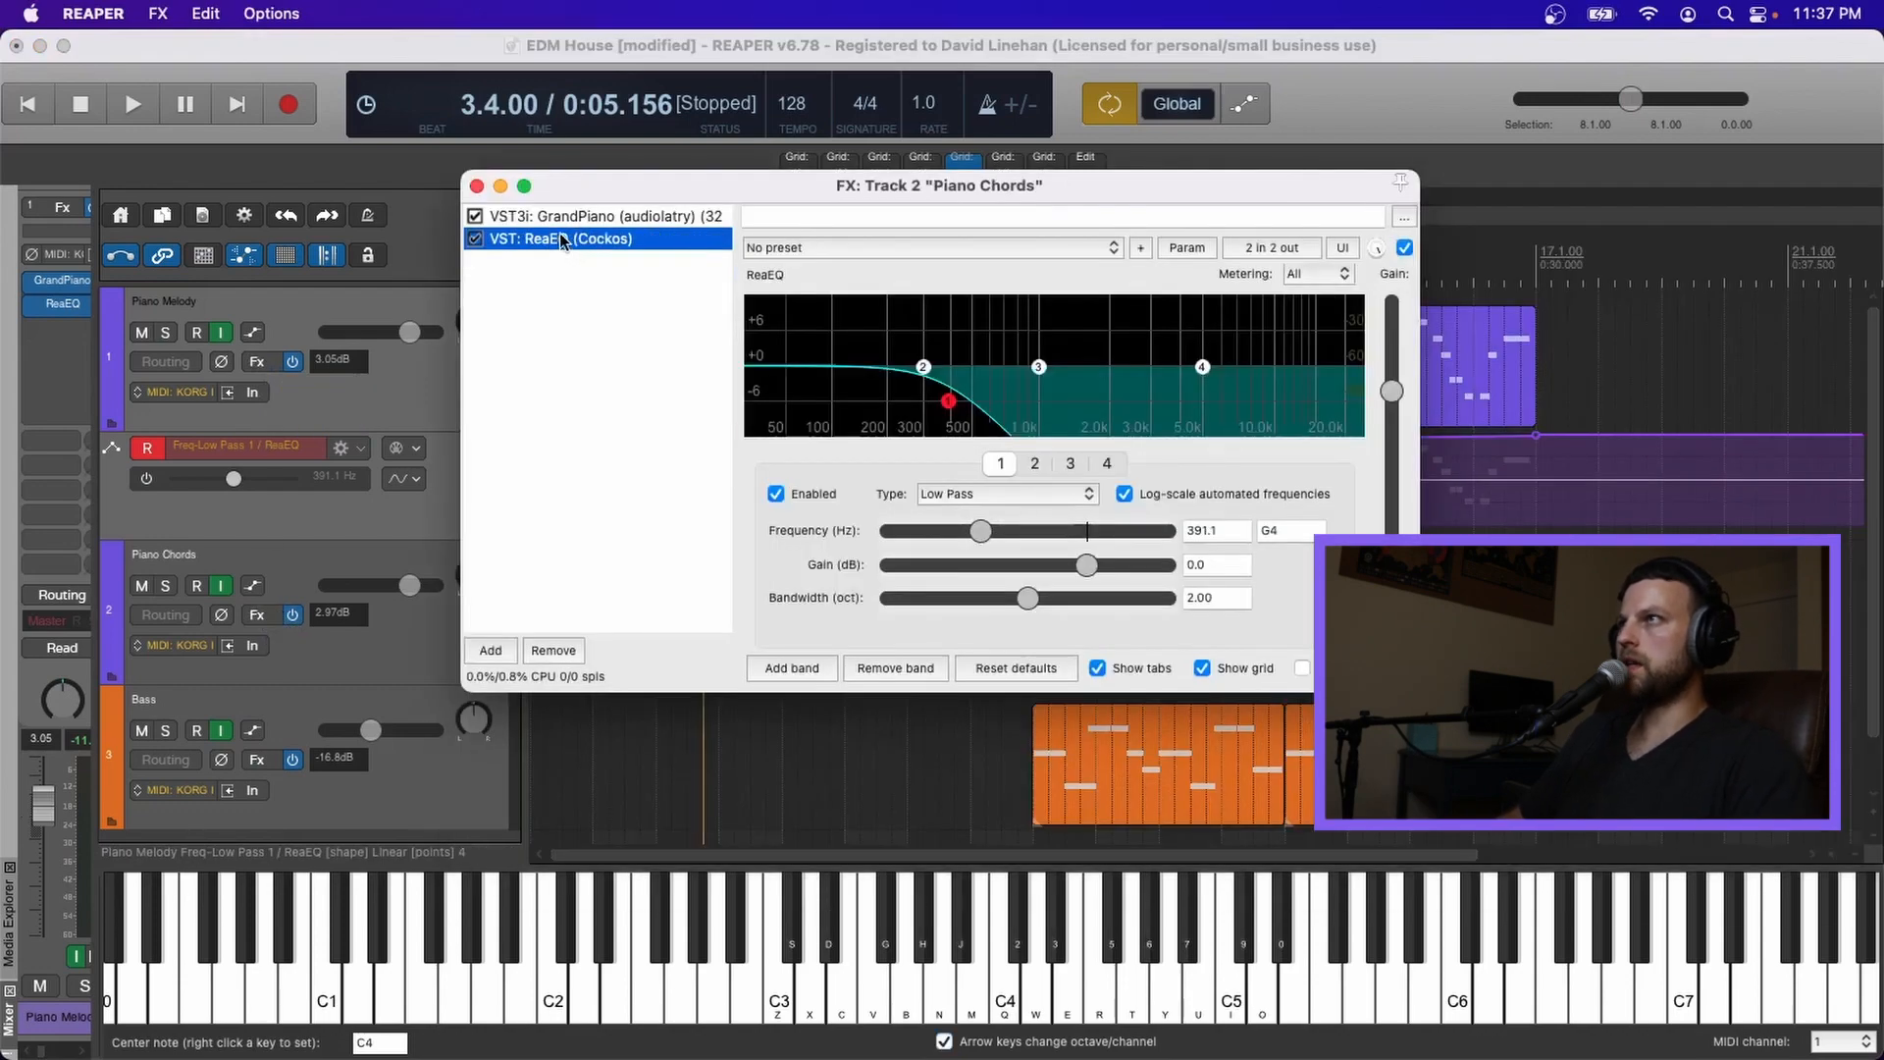
click(477, 185)
- Activate the ReaEQ Freq-Low Pass 1 envelope on the Piano Chords track
click(252, 586)
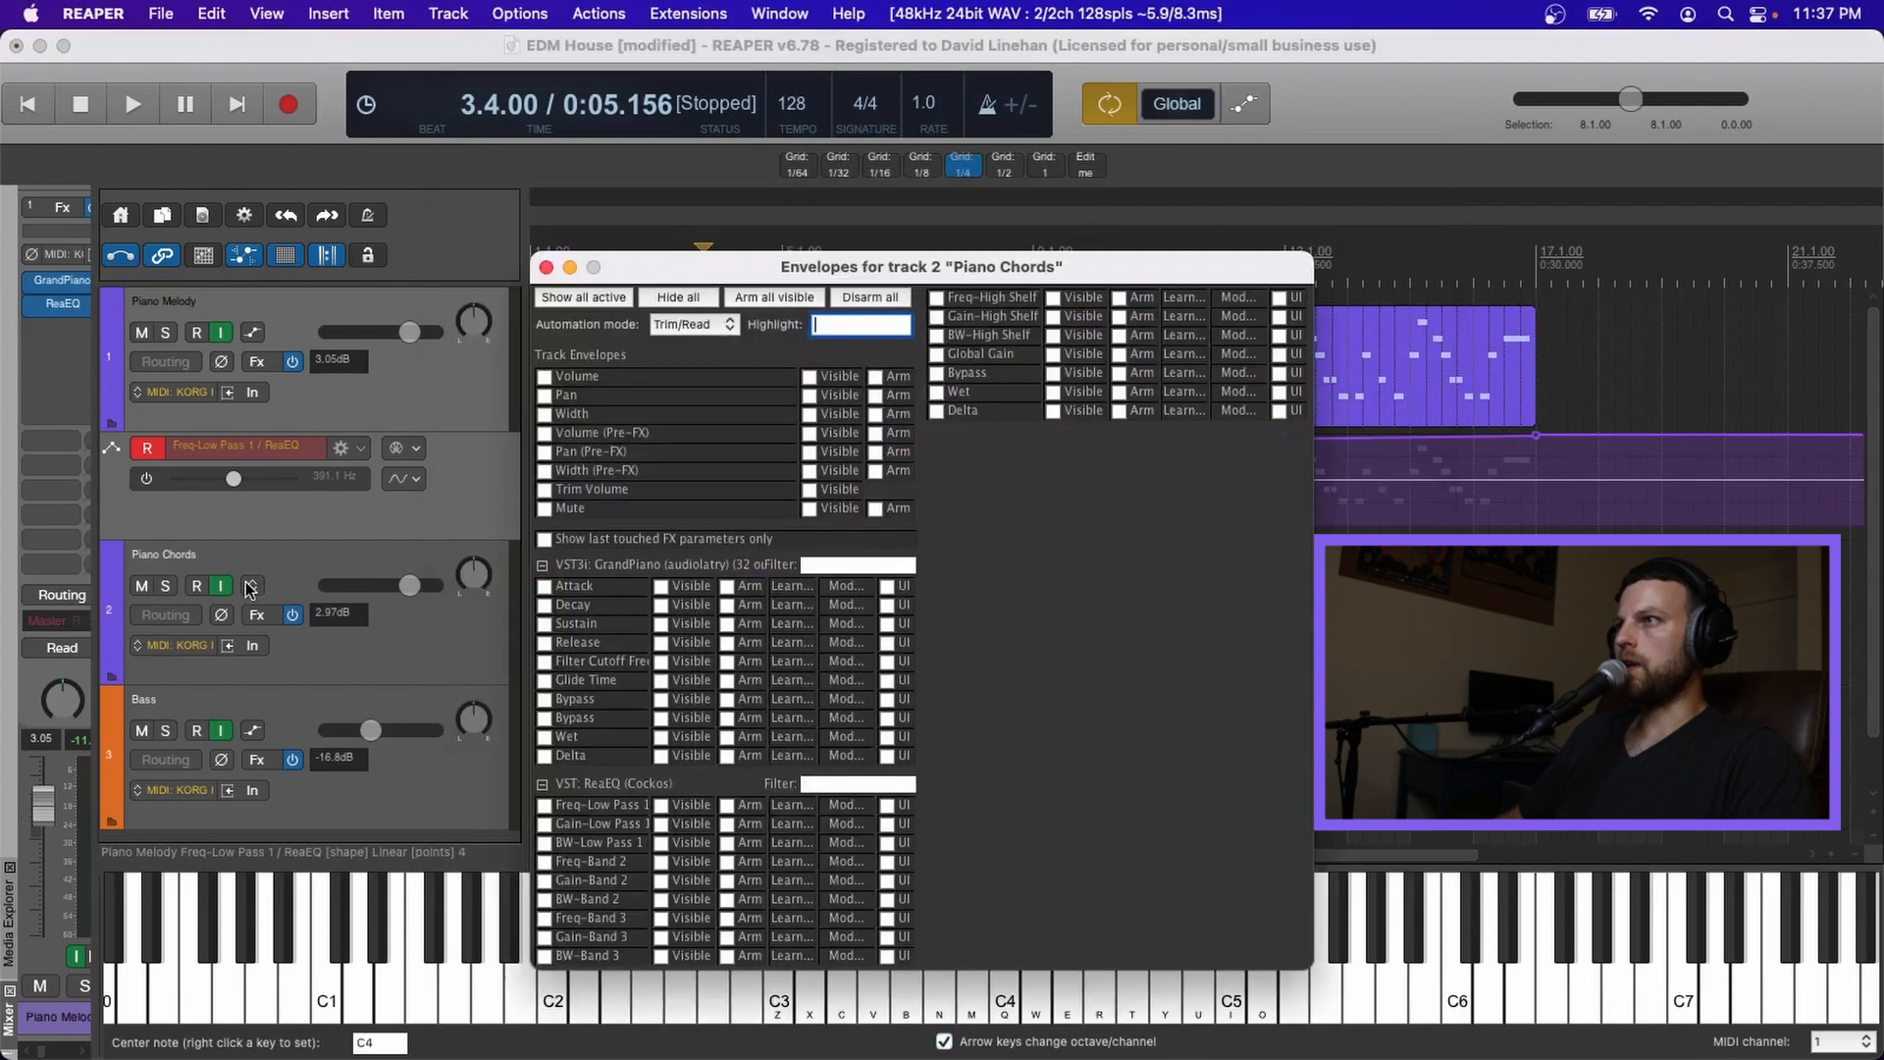
click(546, 805)
key(Escape)
- Copy the low-pass sweep points of the Piano Melody envelope and paste them at bar 1 of the Piano Chords envelope
drag(1095, 520, 551, 438)
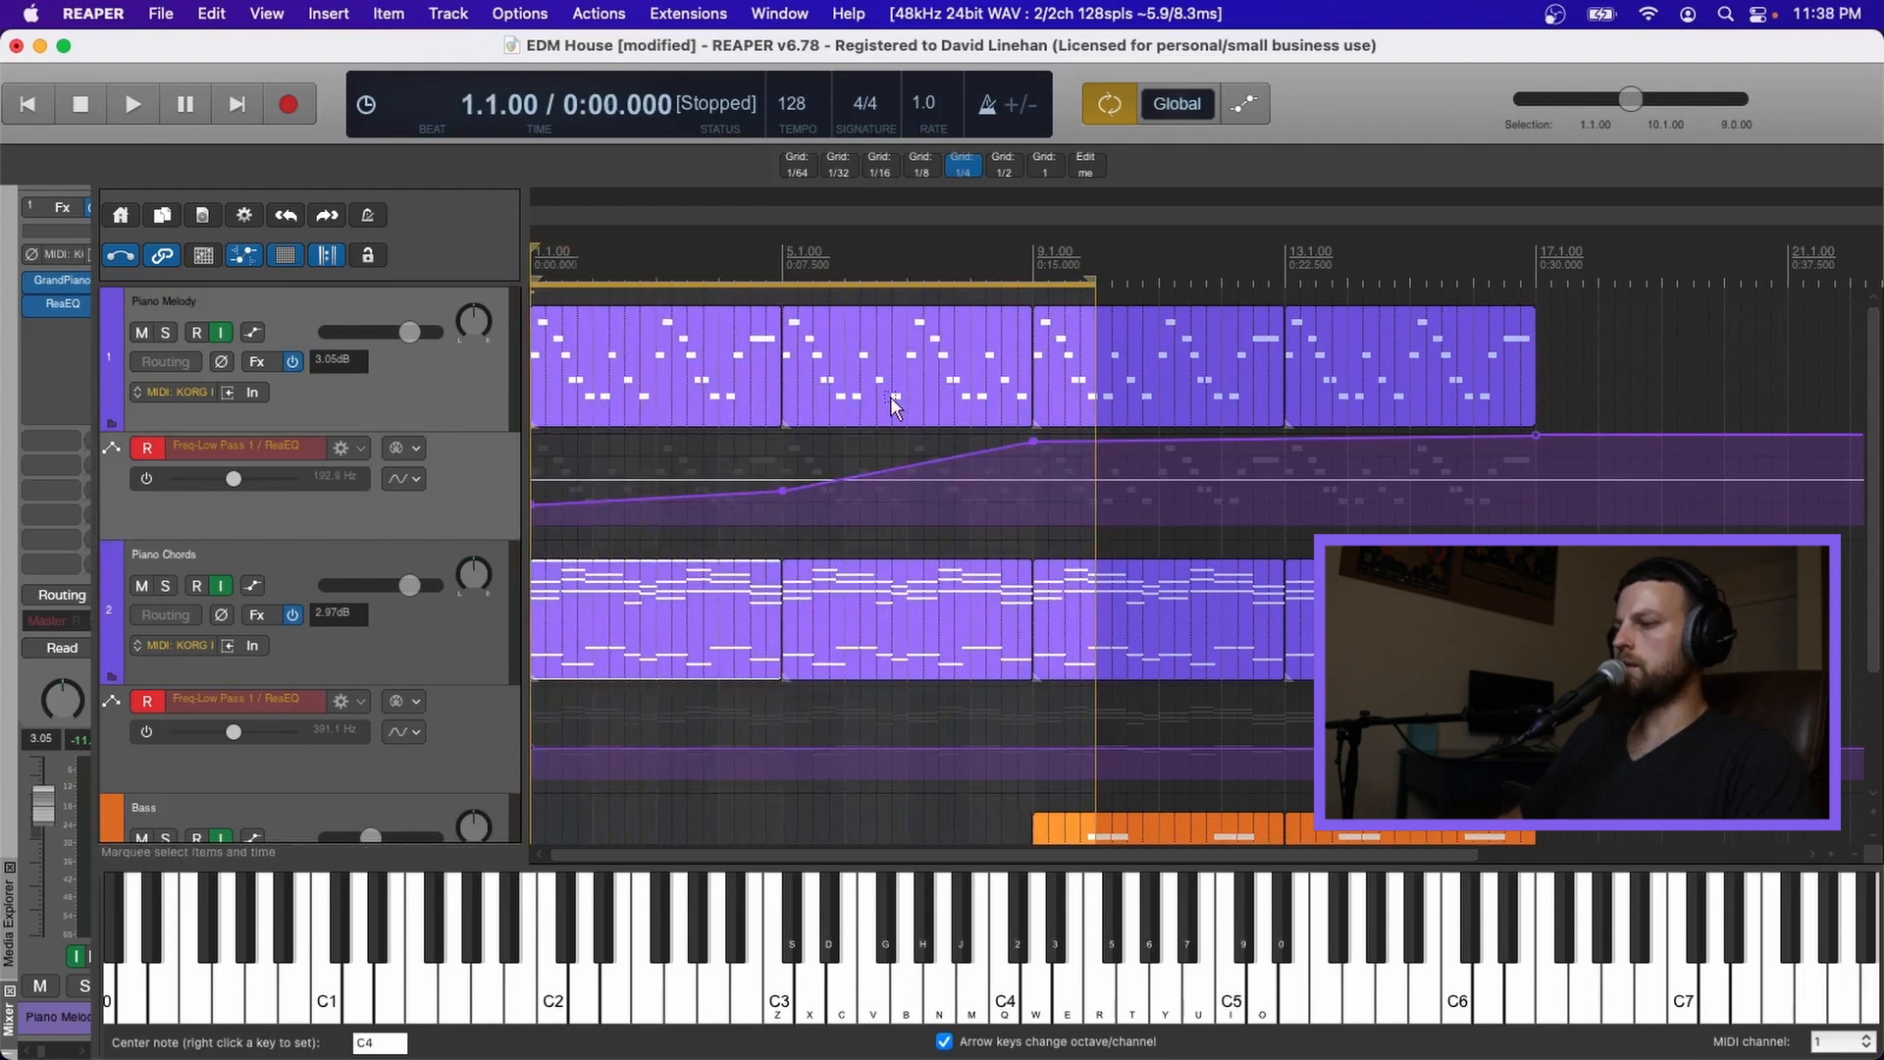
scroll(687, 520, down, 3)
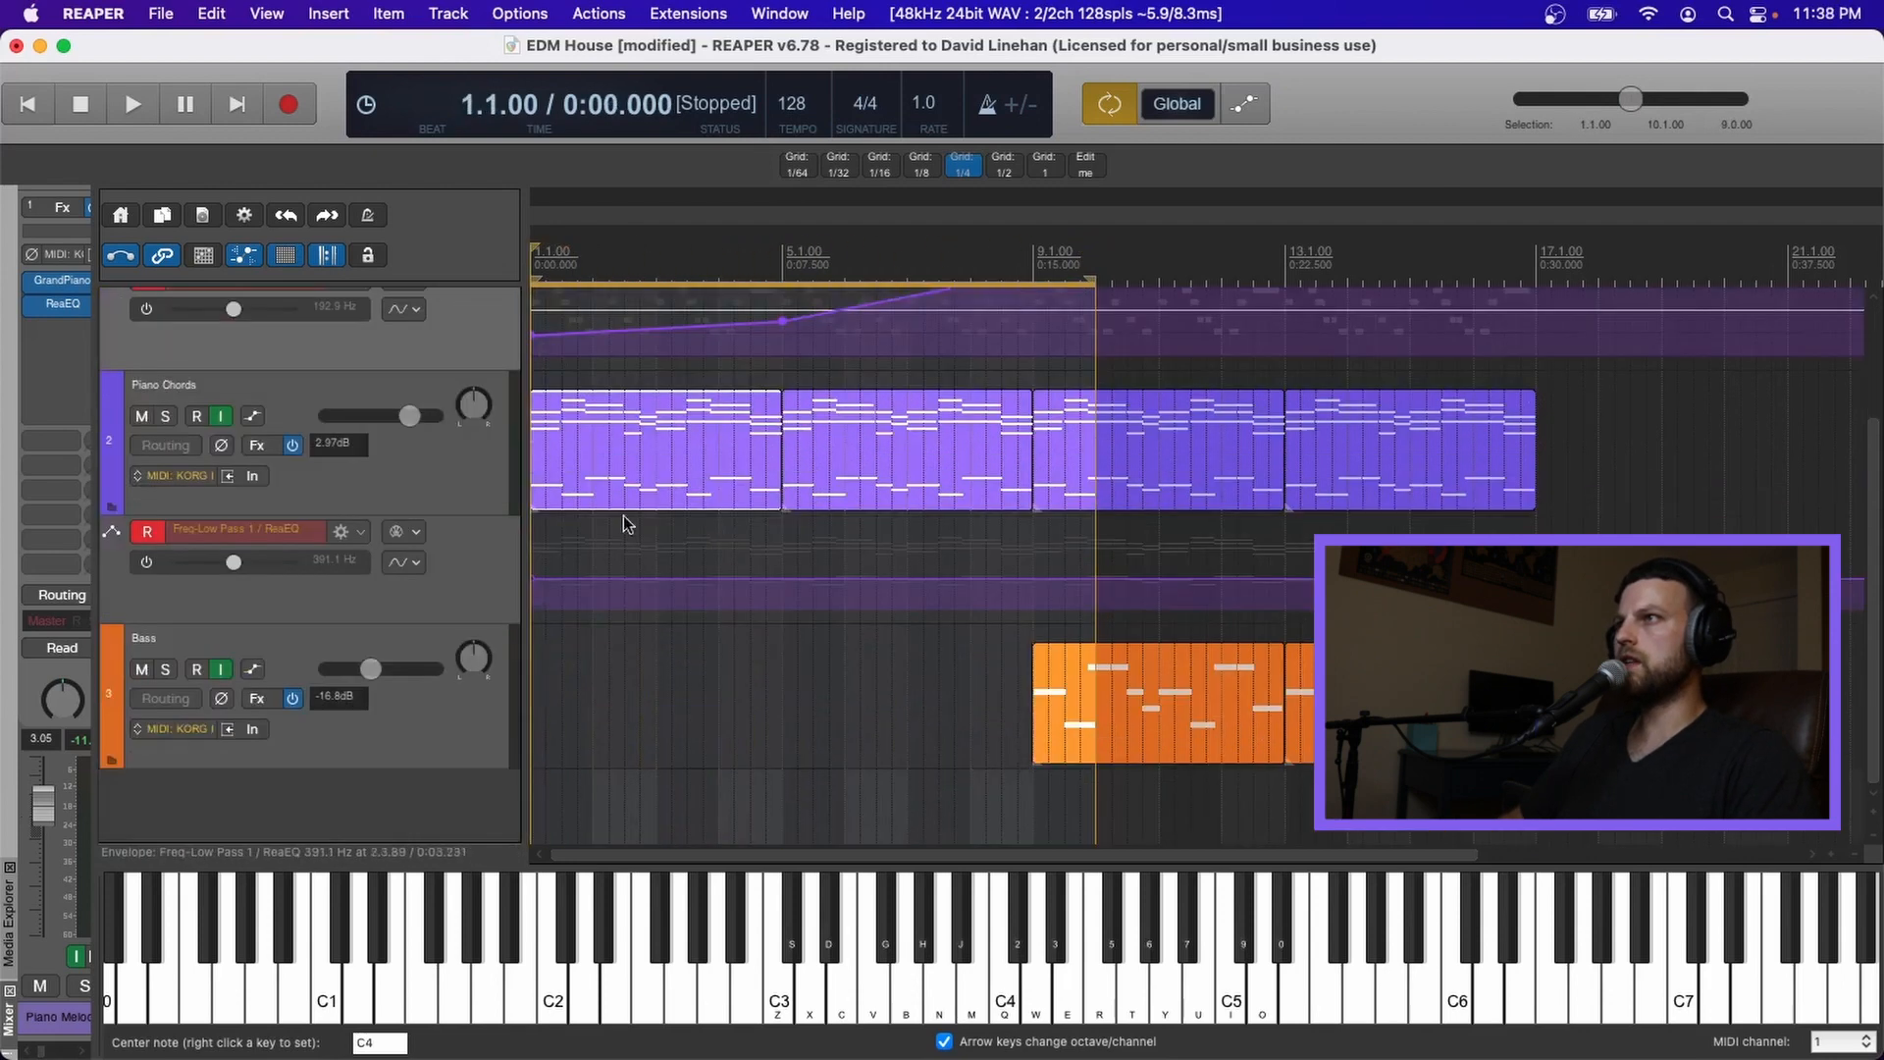
click(528, 537)
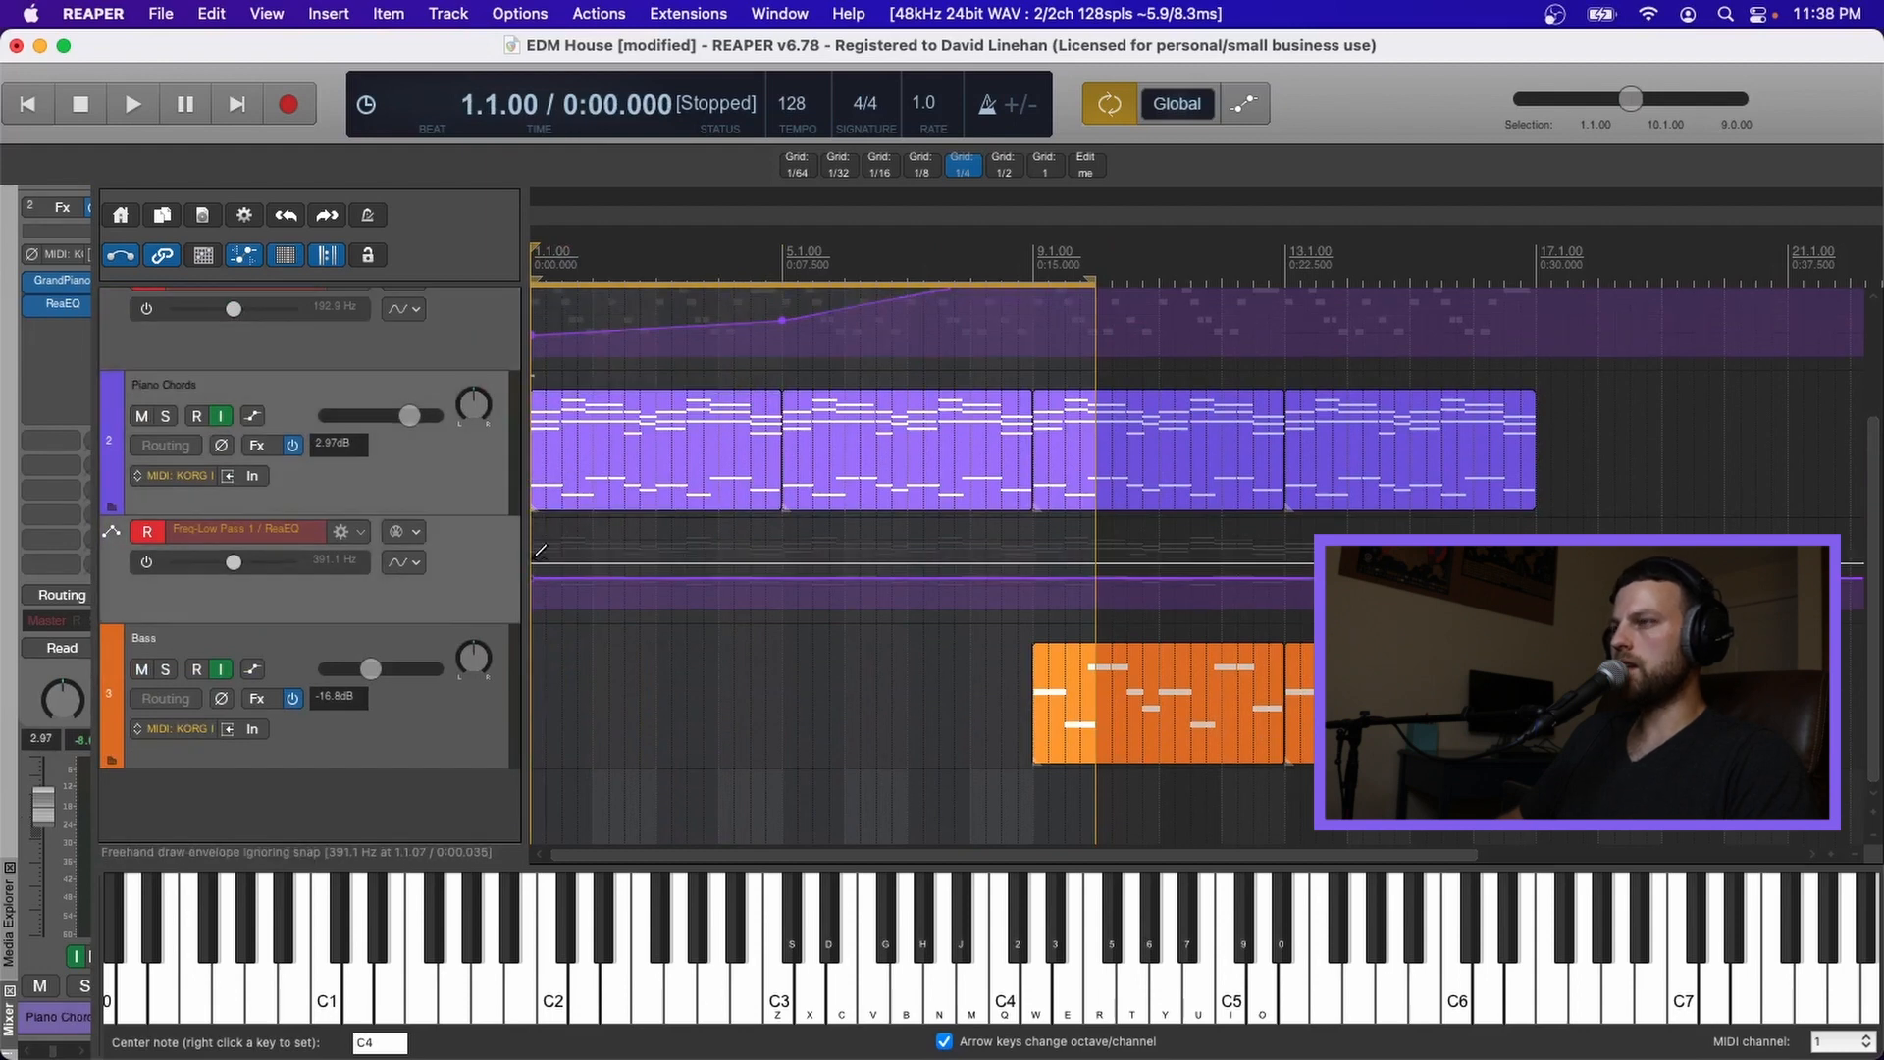
key(super+v)
scroll(687, 598, up, 1)
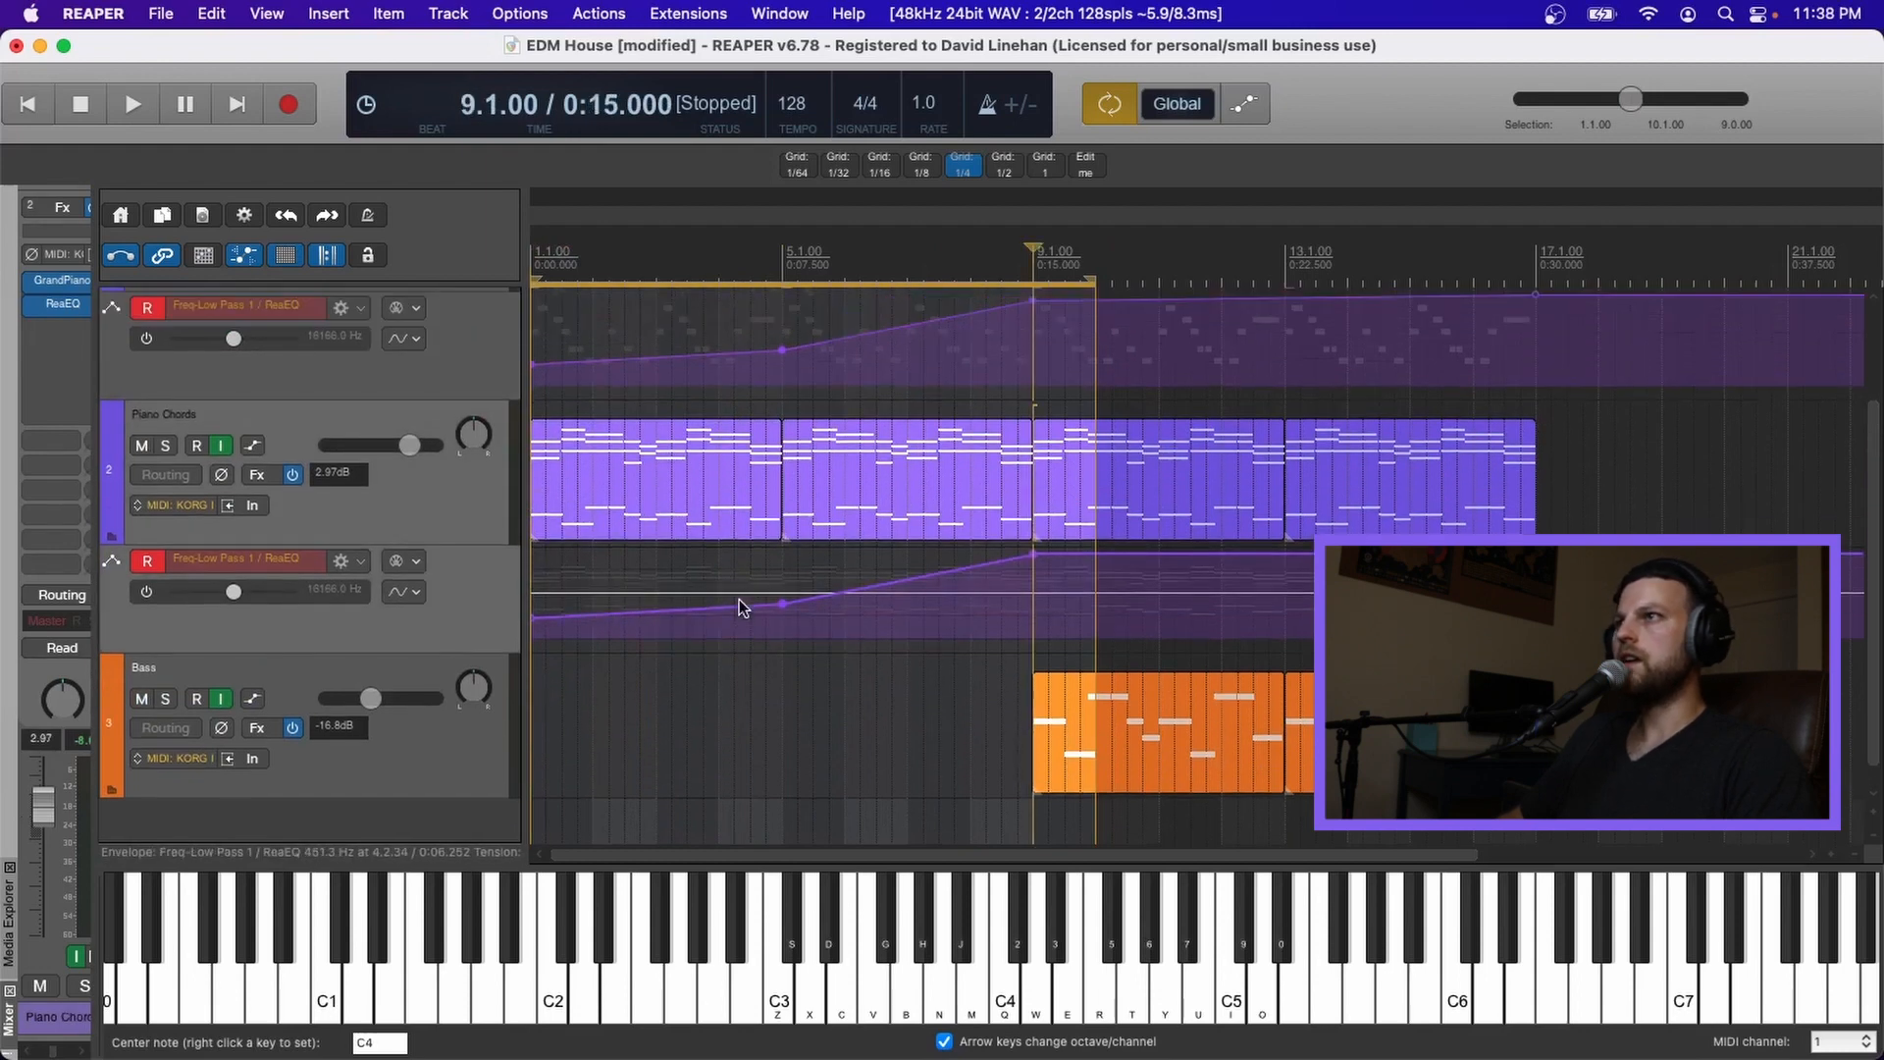
scroll(870, 552, up, 1)
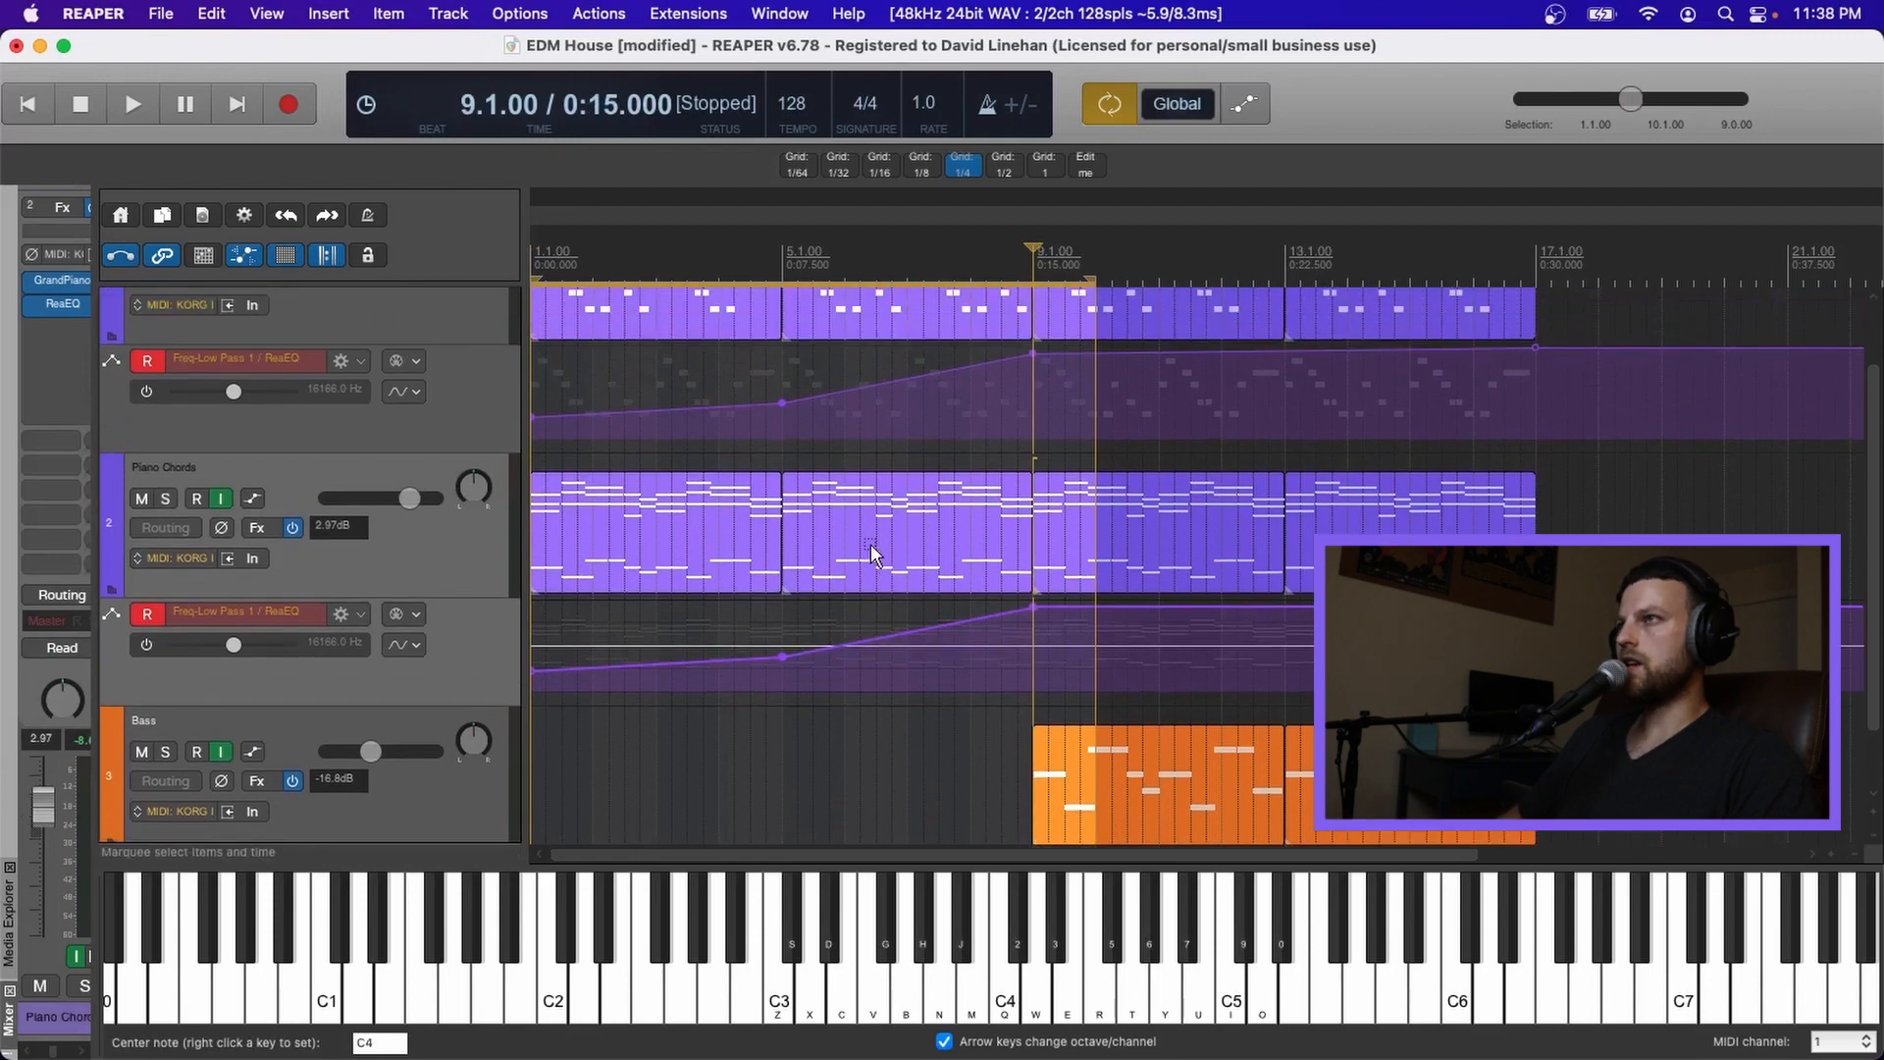
scroll(692, 481, up, 2)
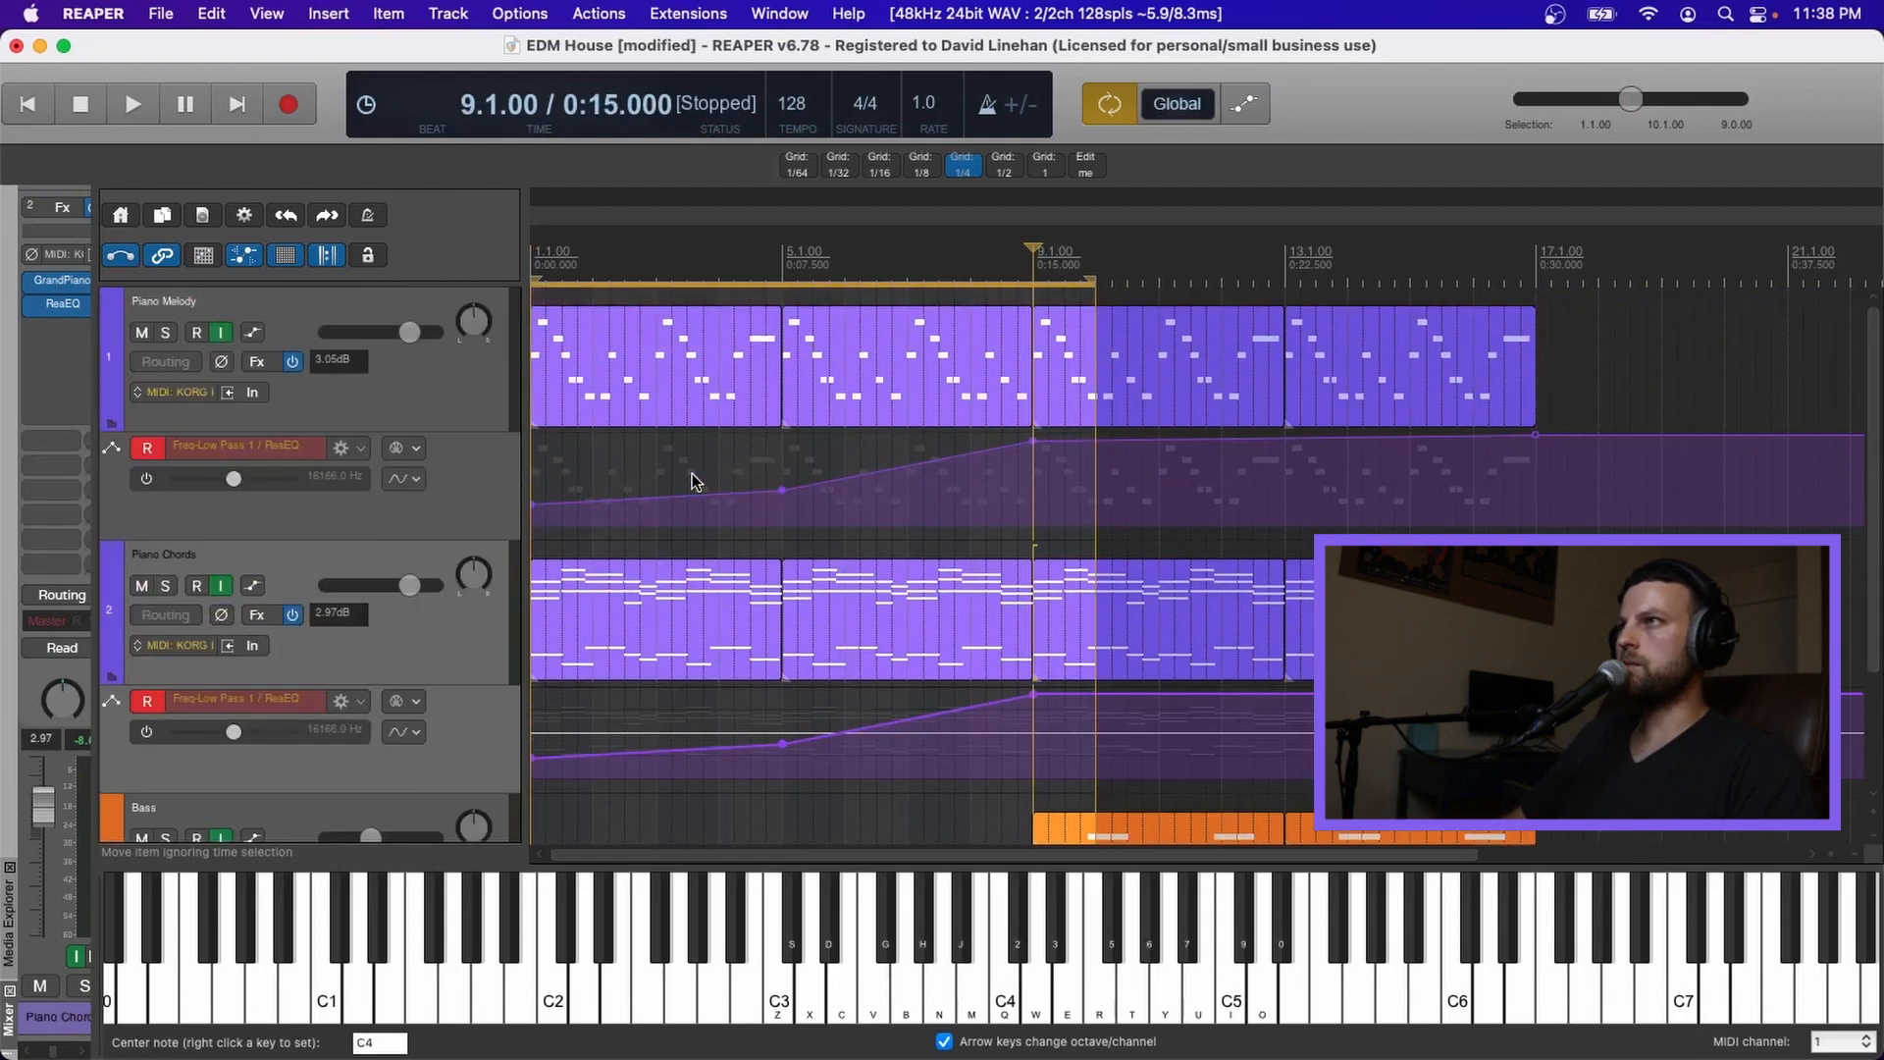
- Play the project from bar 1 to hear the low-pass sweep on both piano tracks
click(536, 253)
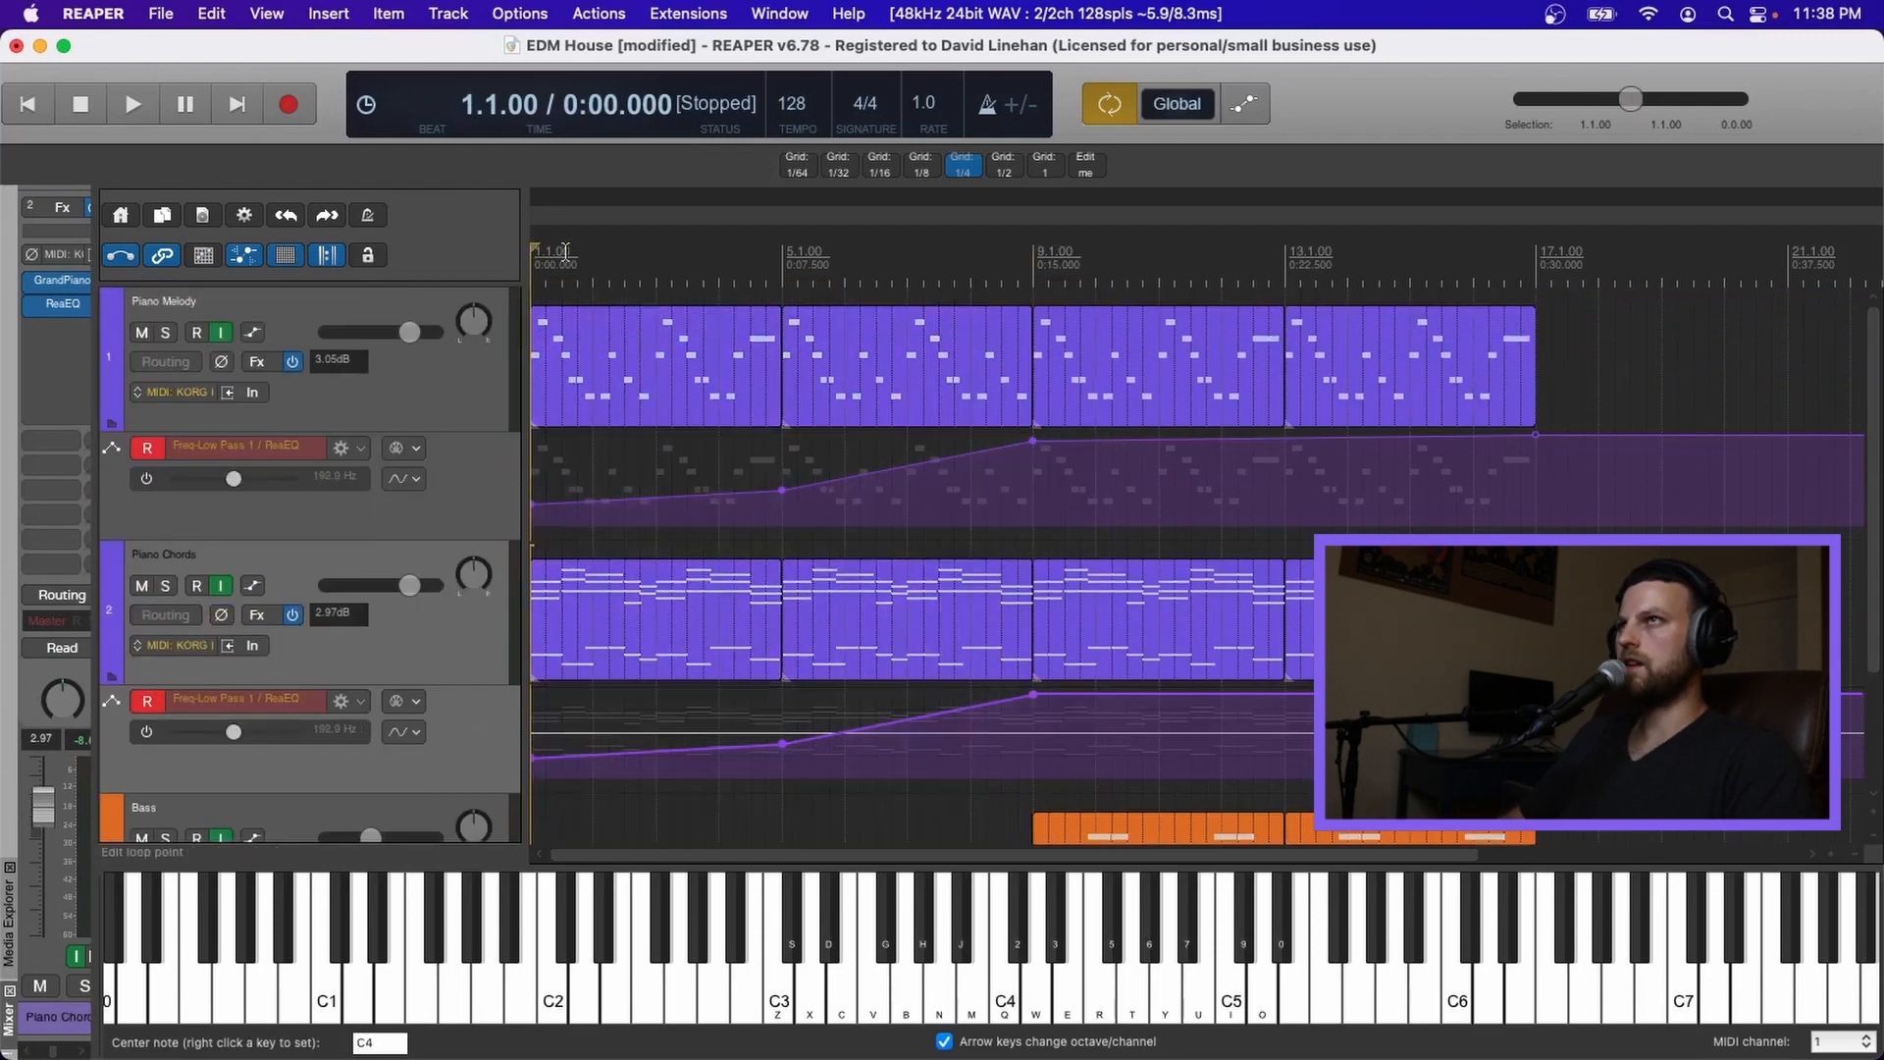
key(space)
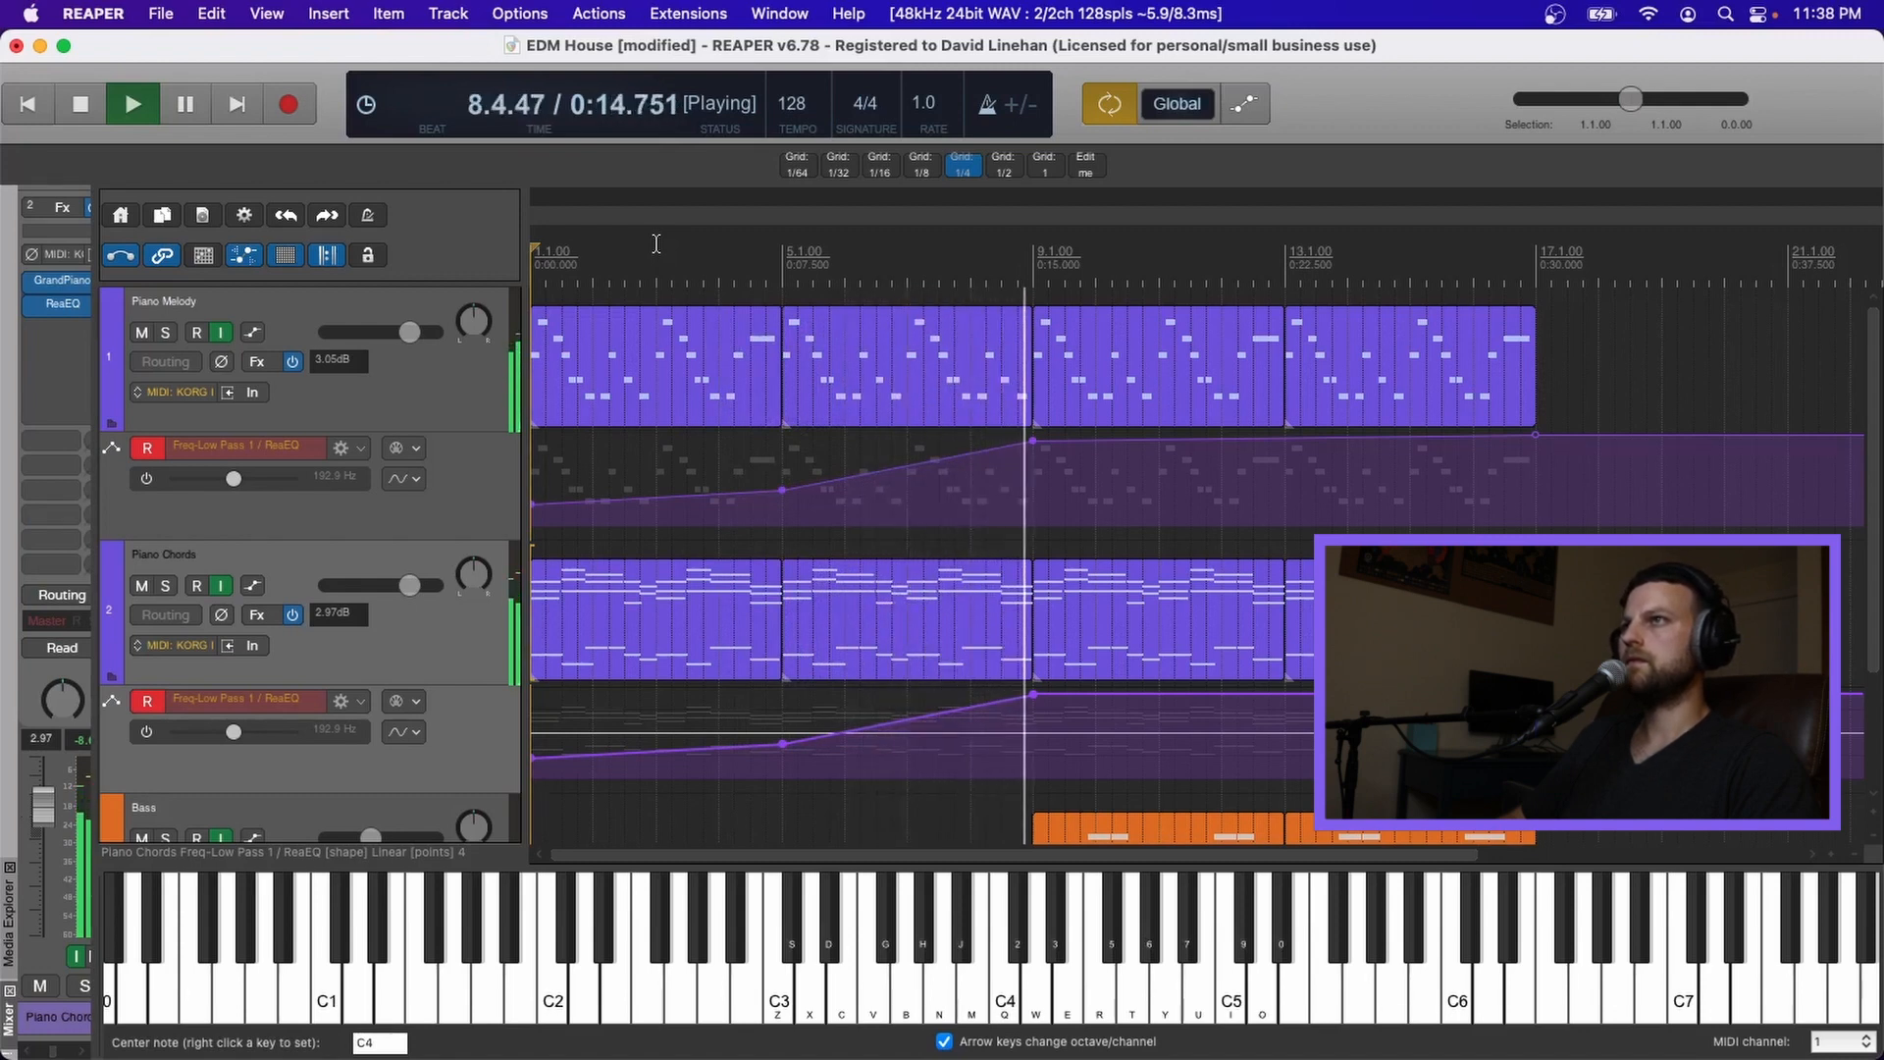
key(space)
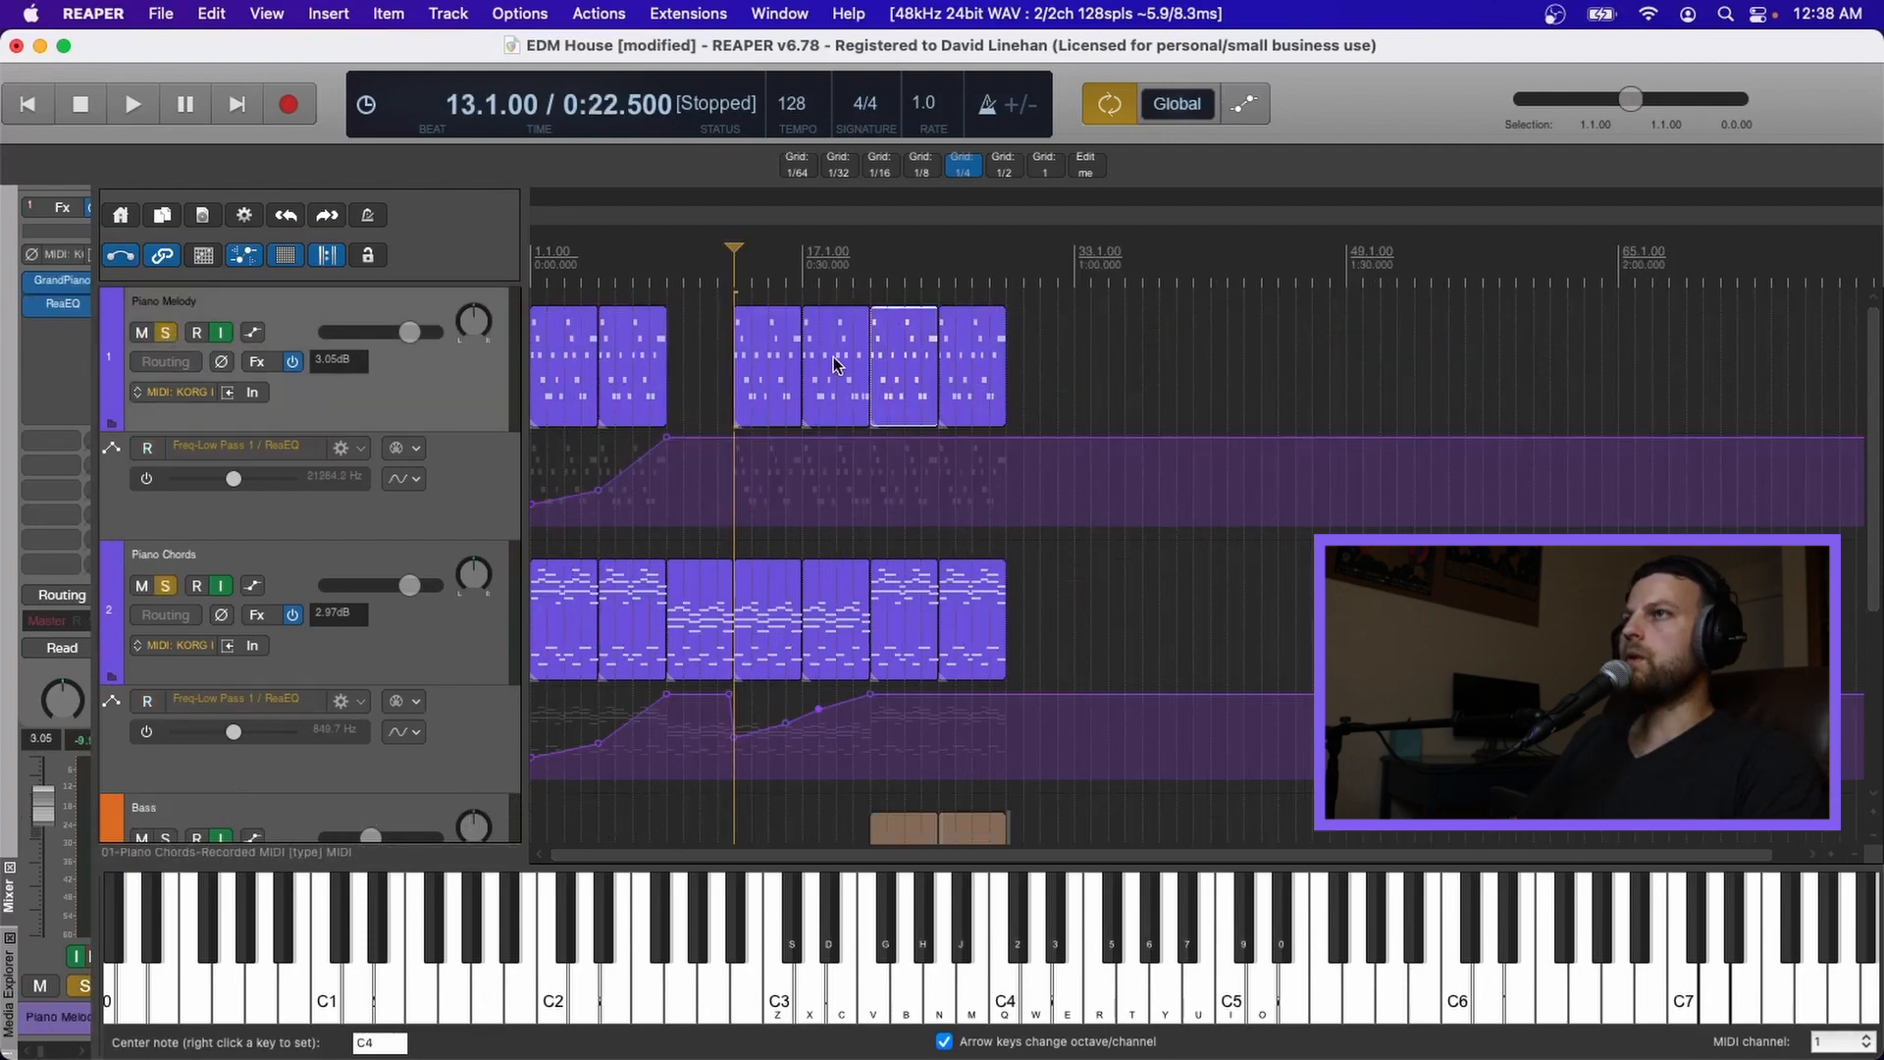
- Solo the Piano Chords, Bass and Drums tracks alongside Piano Melody
scroll(833, 361, down, 5)
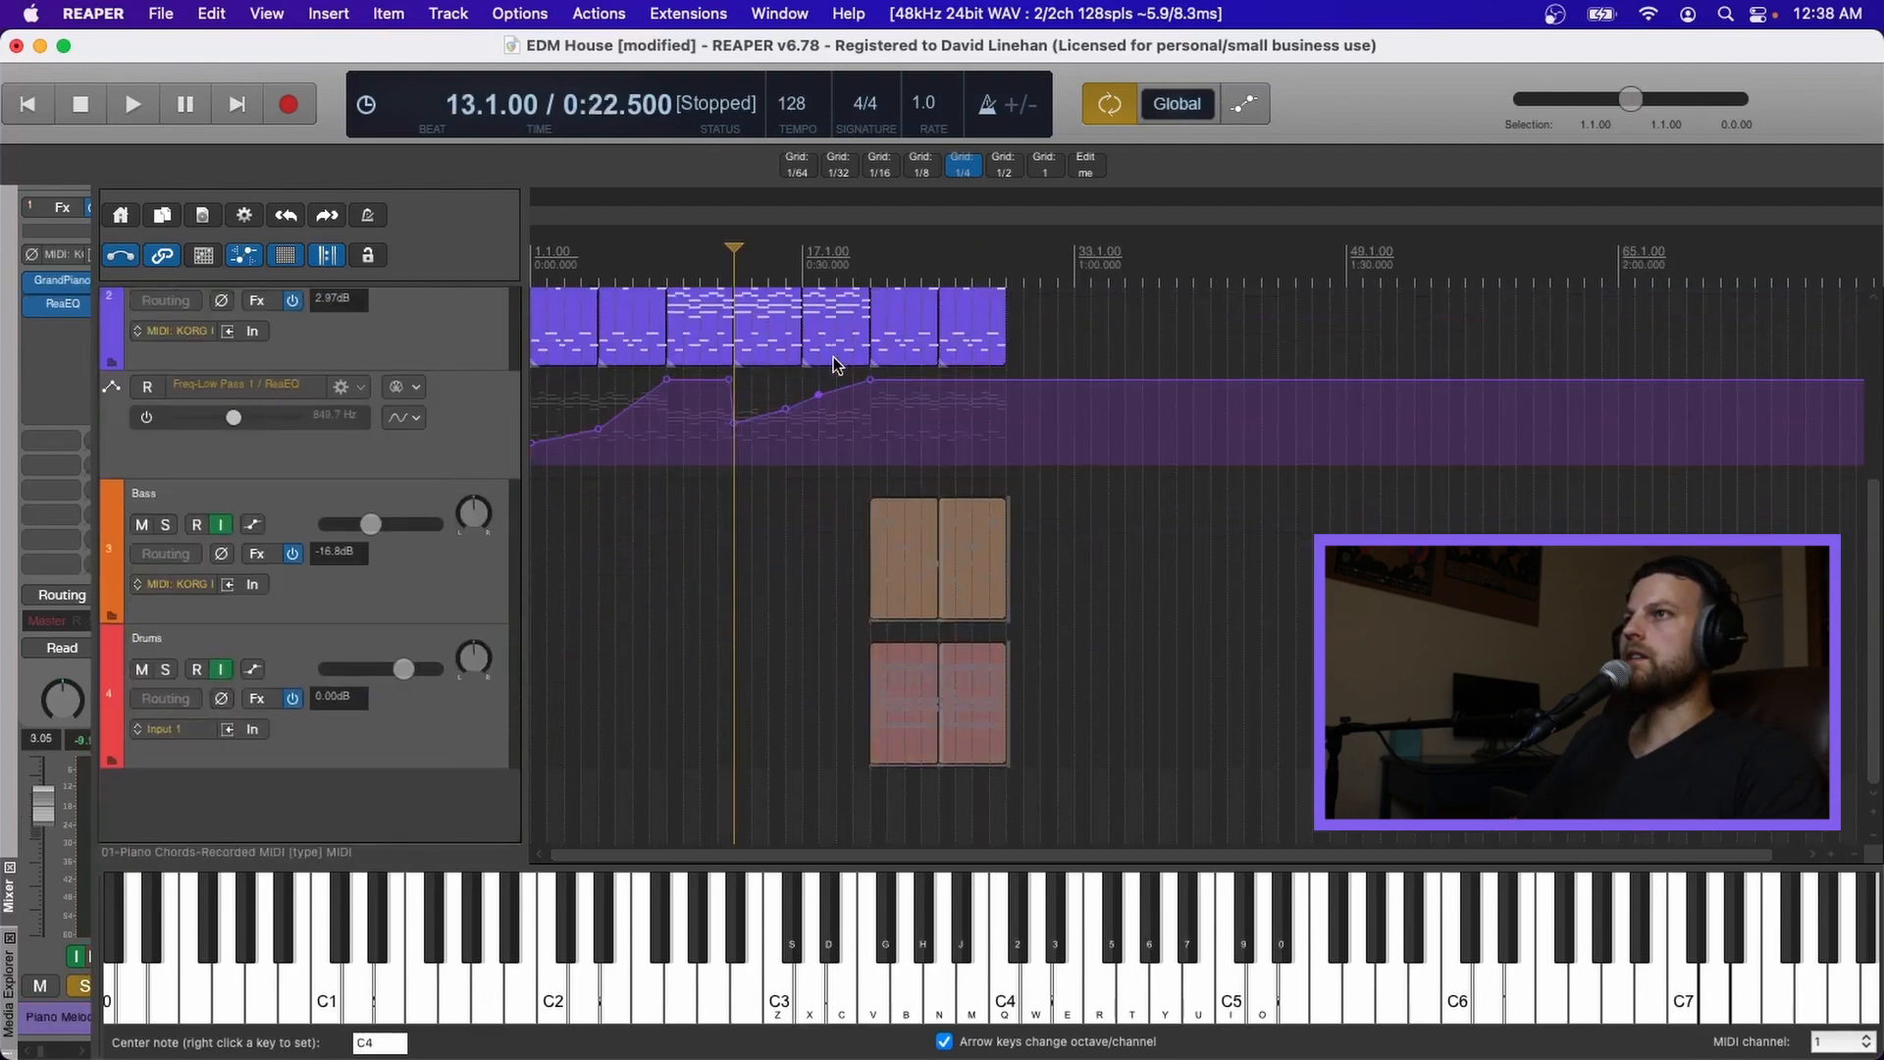
click(171, 520)
scroll(832, 643, up, 4)
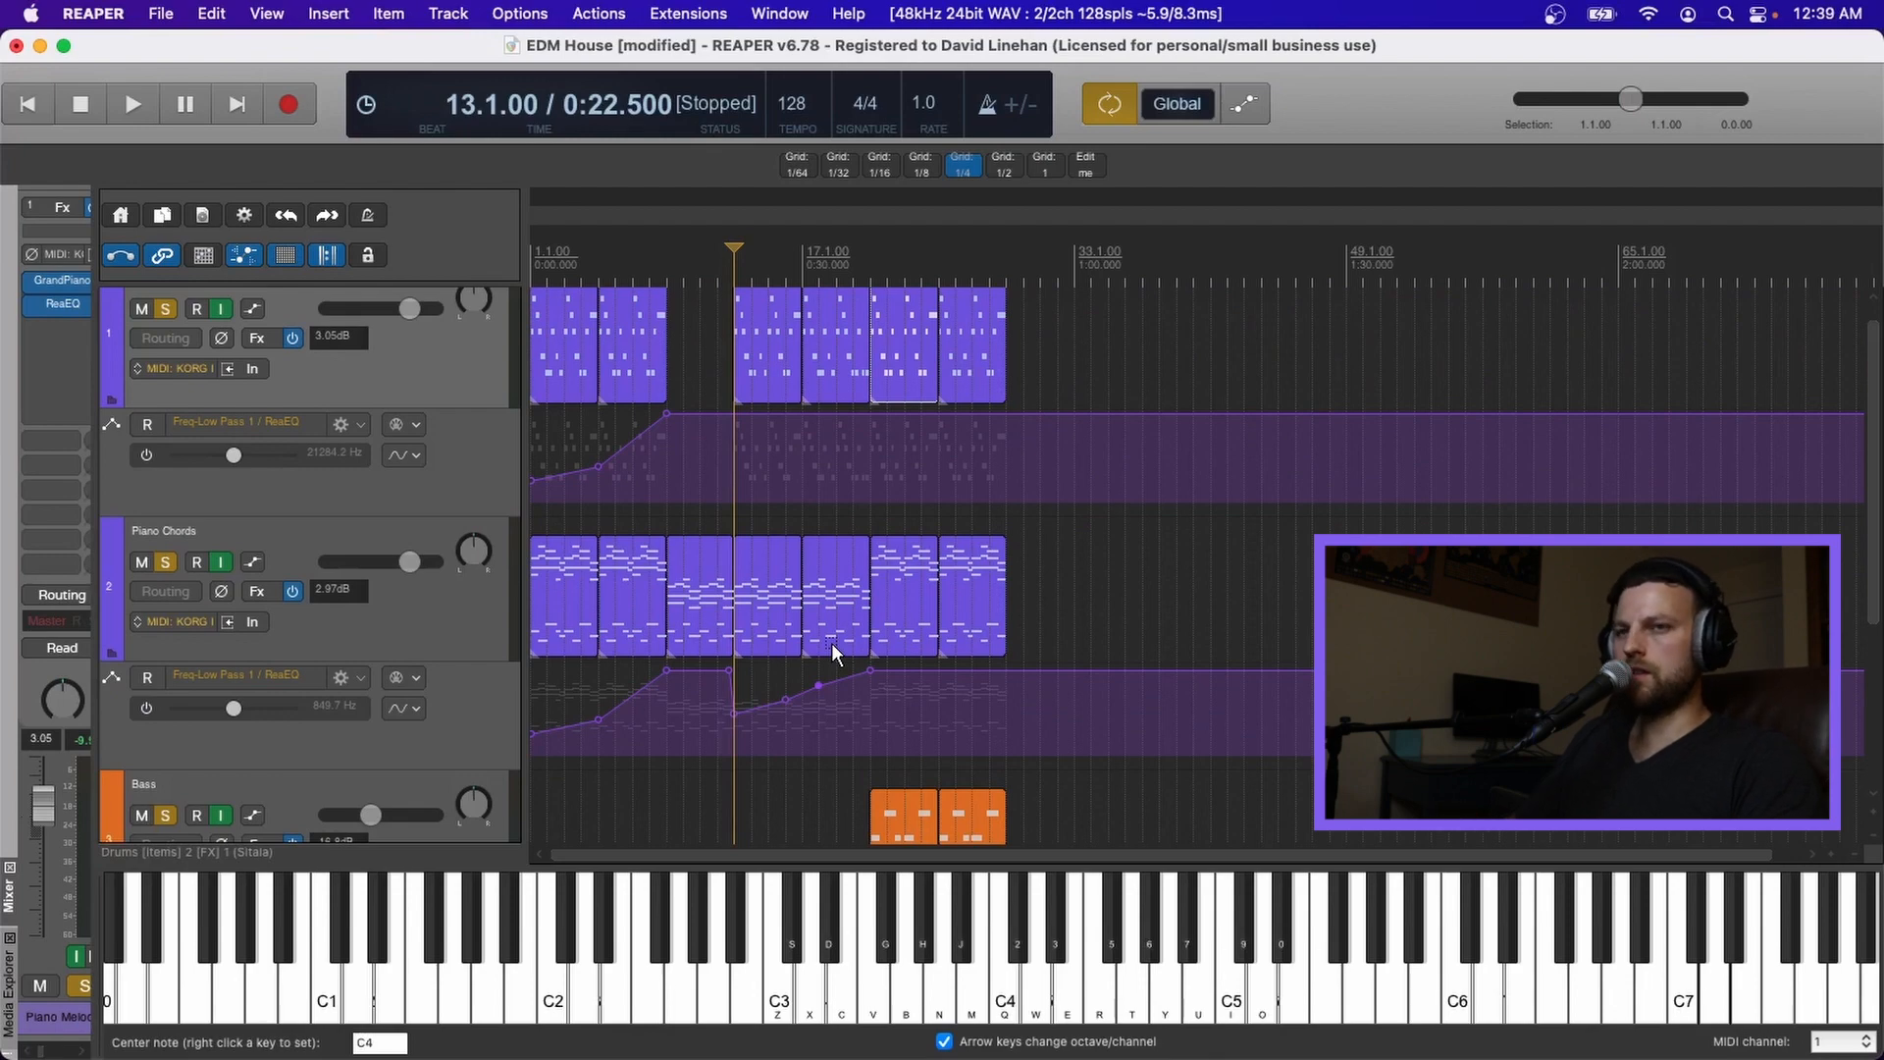
scroll(832, 644, down, 4)
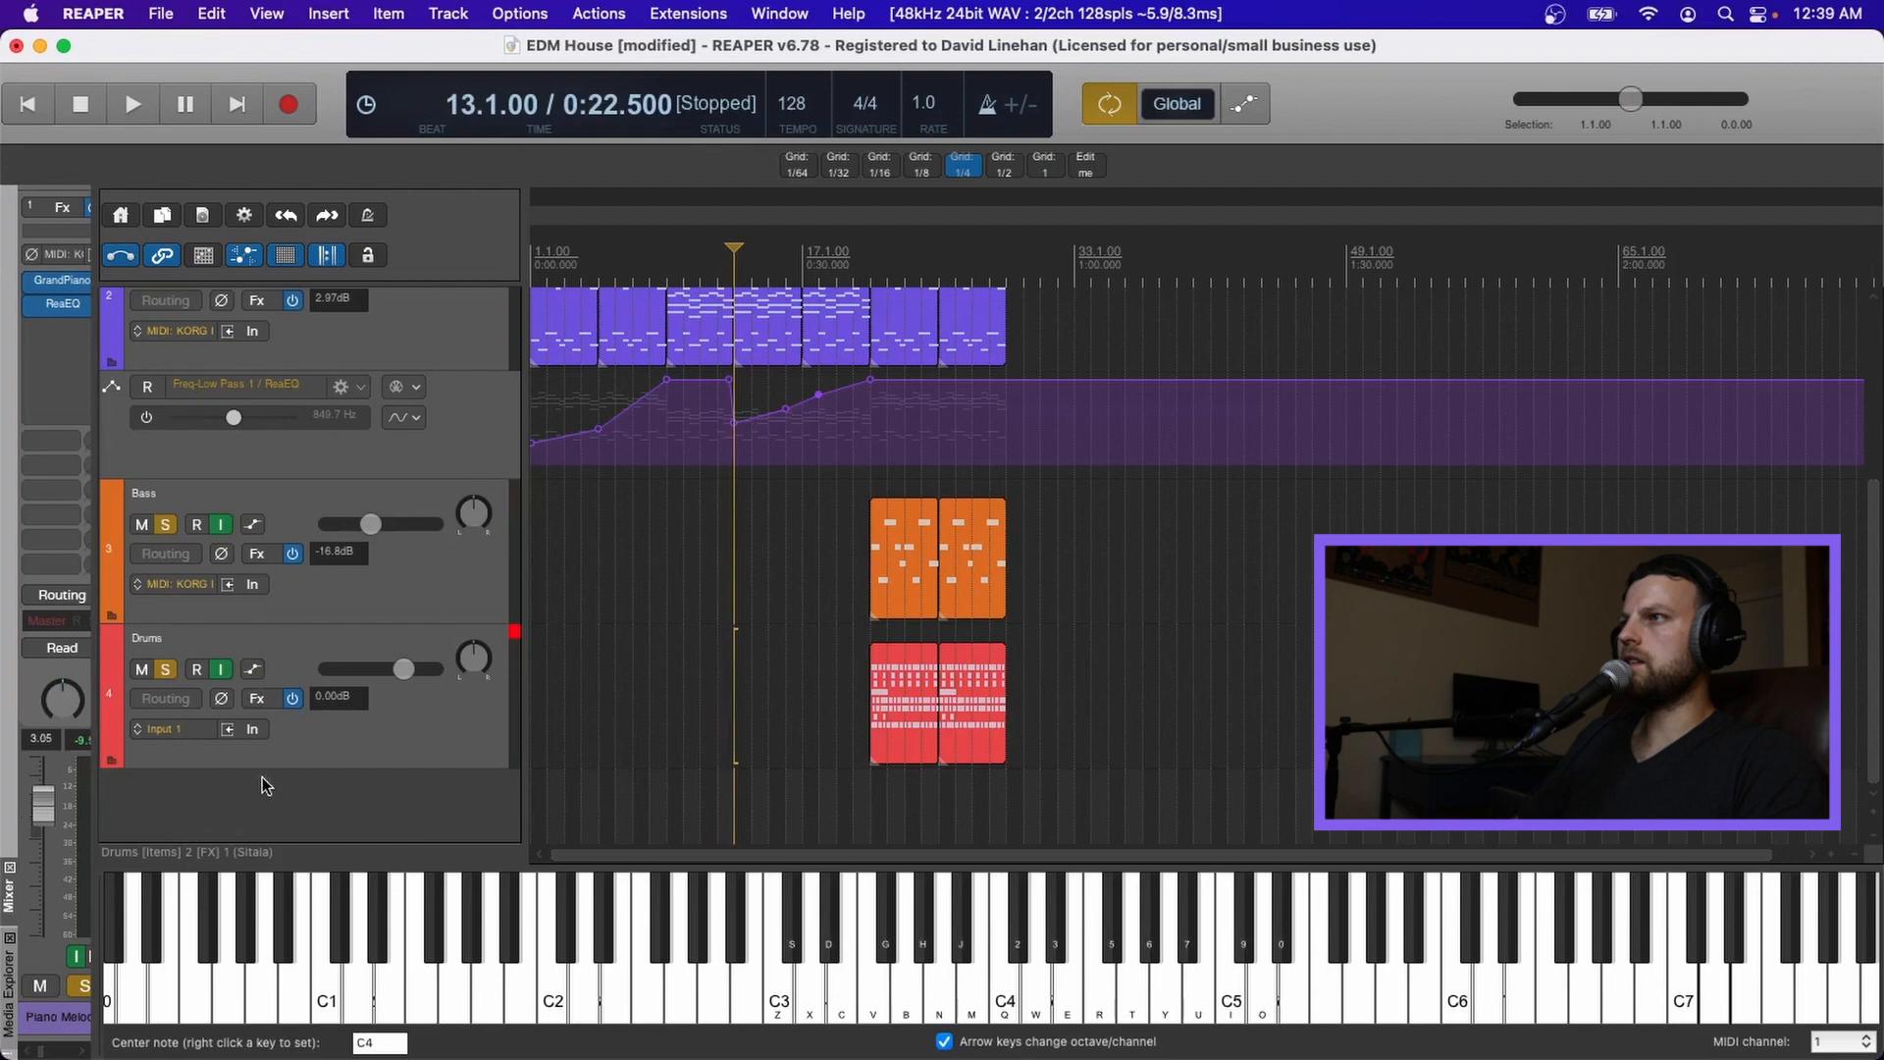
- Insert SD_Kick_Boost_C.wav from the Media Explorer on a new track below Drums and move the kick item to bar 13
key(super+m)
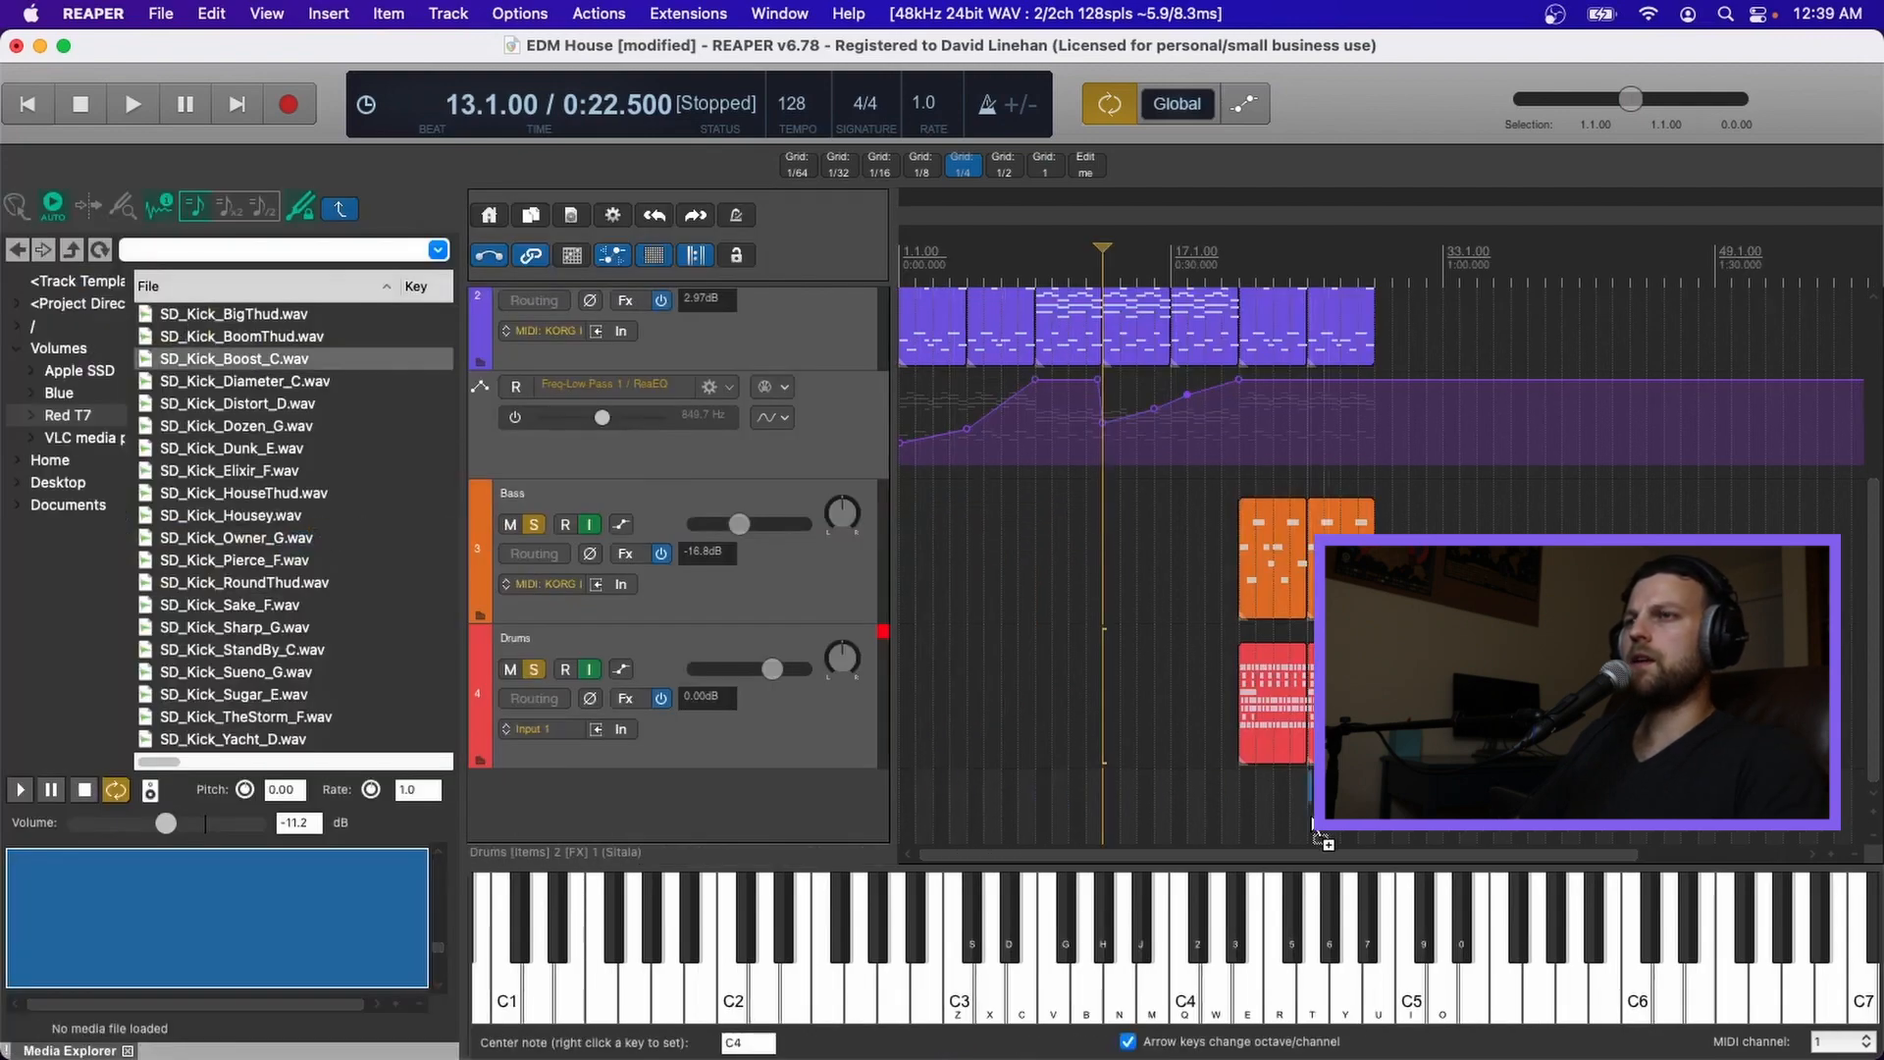
scroll(1300, 382, up, 4)
scroll(1201, 456, down, 4)
scroll(1201, 457, up, 4)
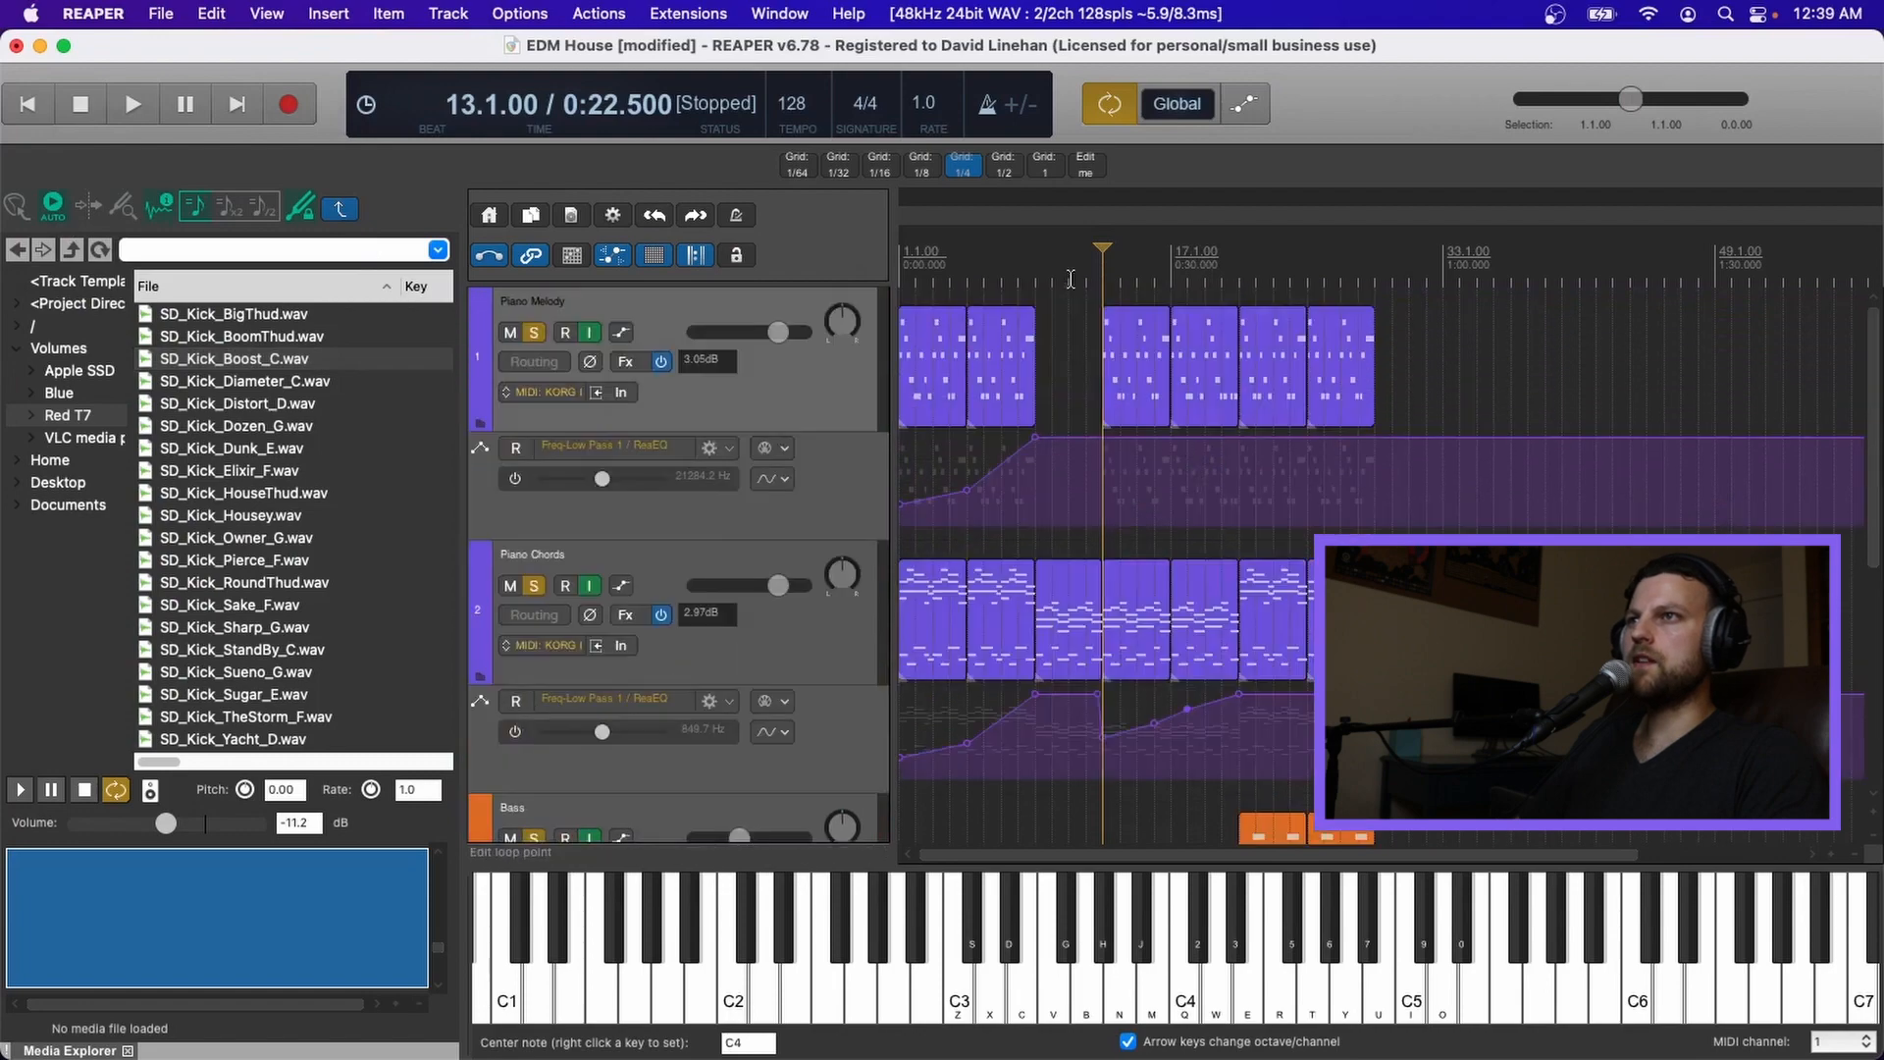
scroll(1198, 463, down, 4)
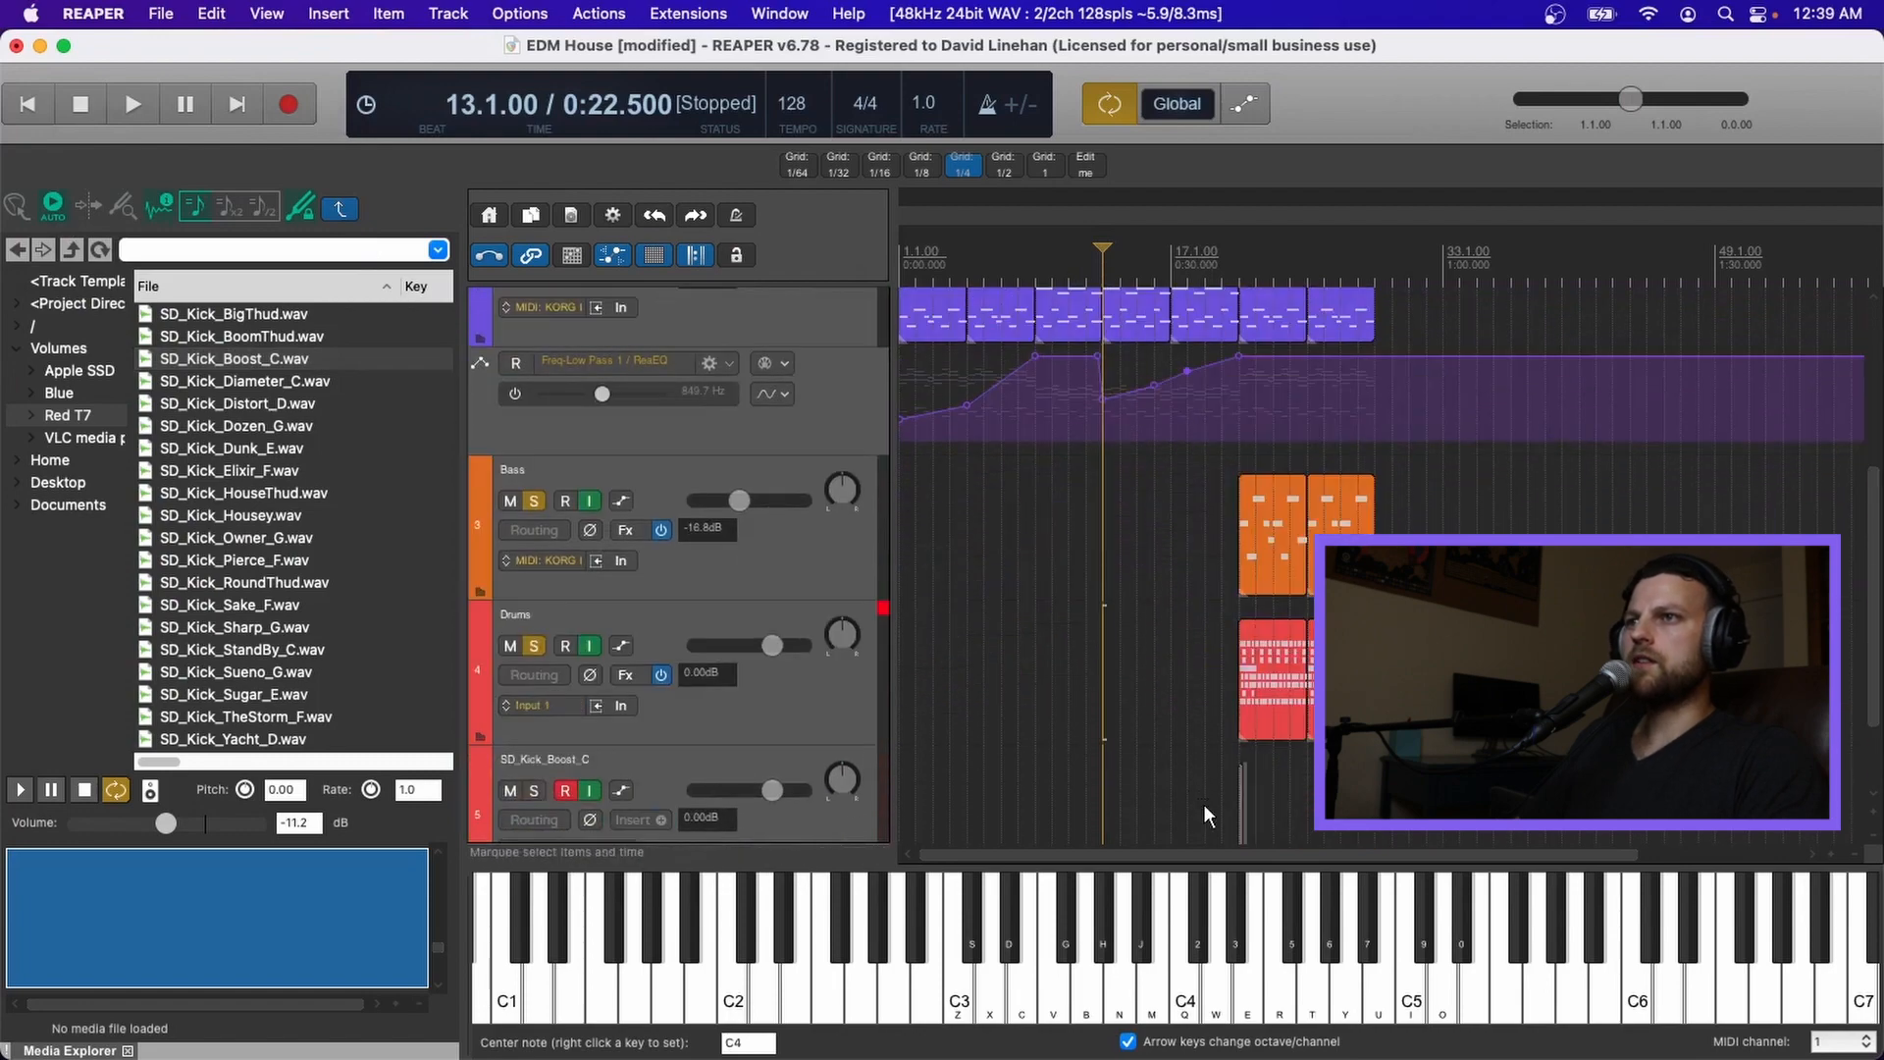
drag(1237, 799, 1093, 801)
scroll(1093, 801, up, 6)
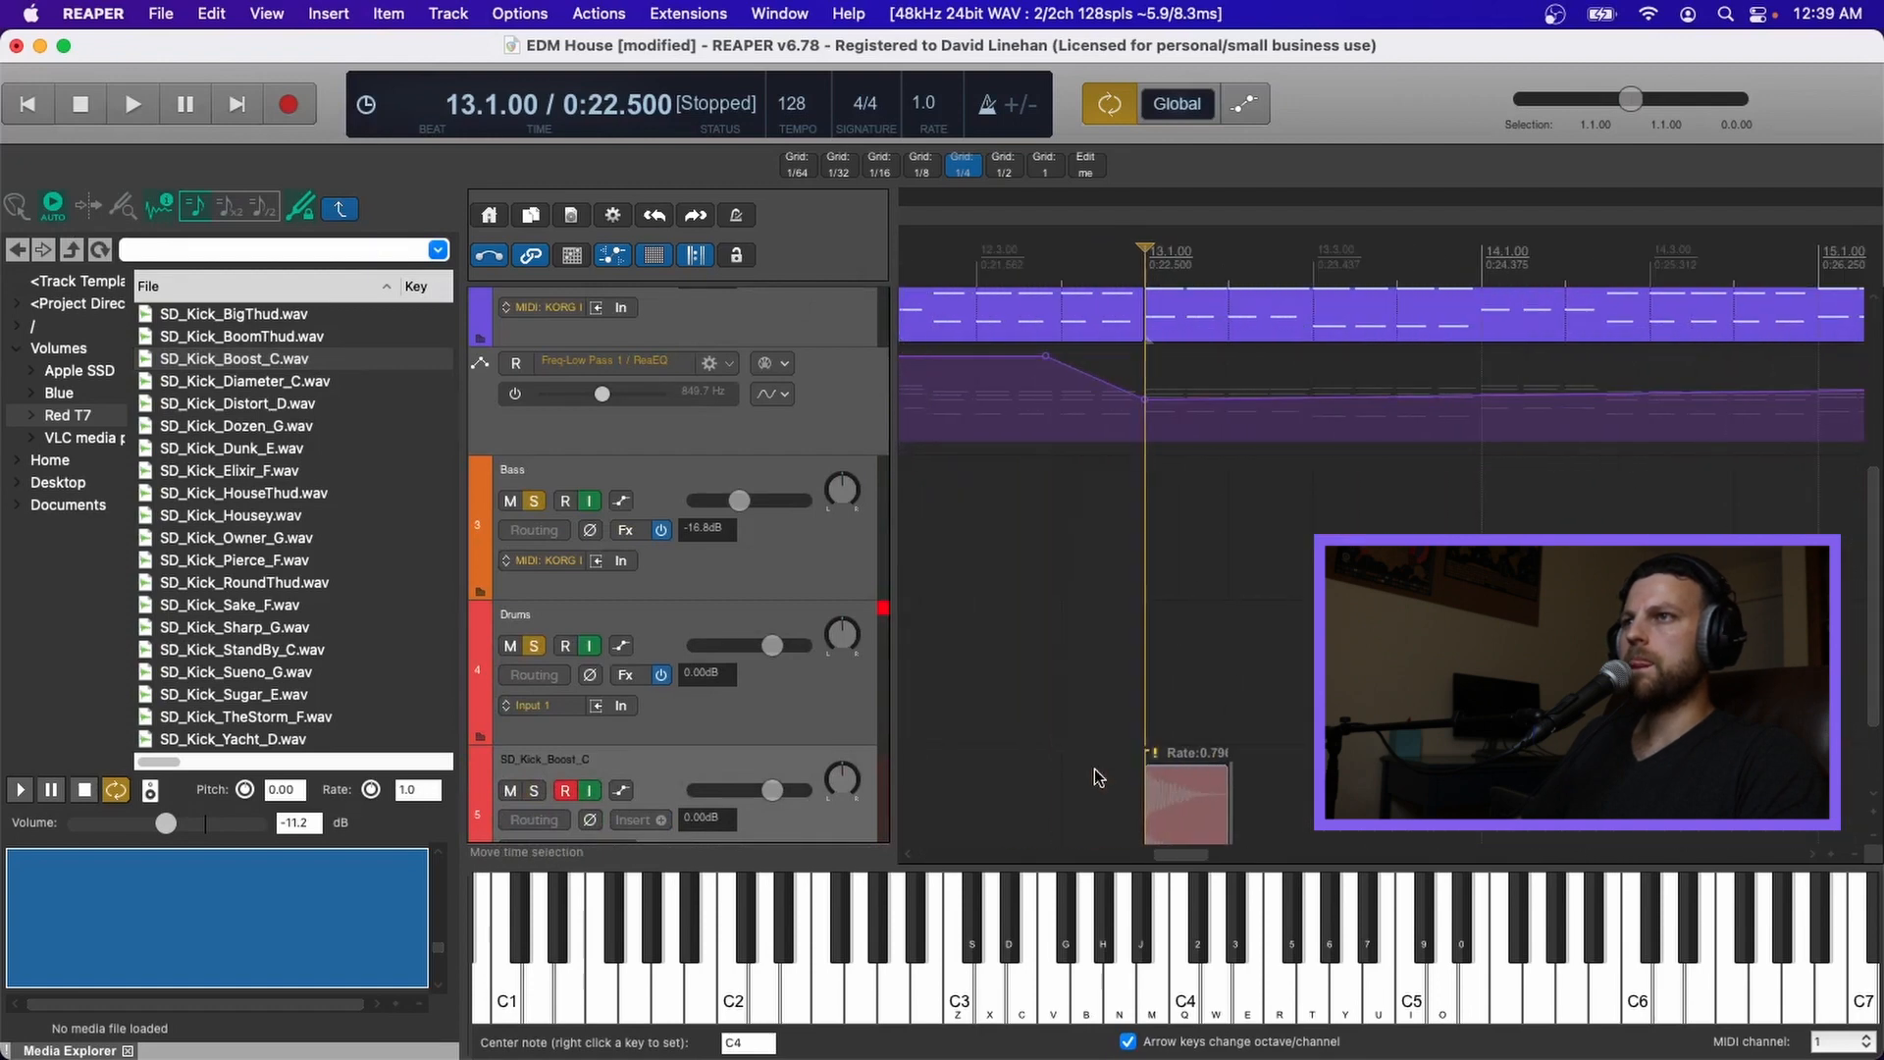
click(1239, 802)
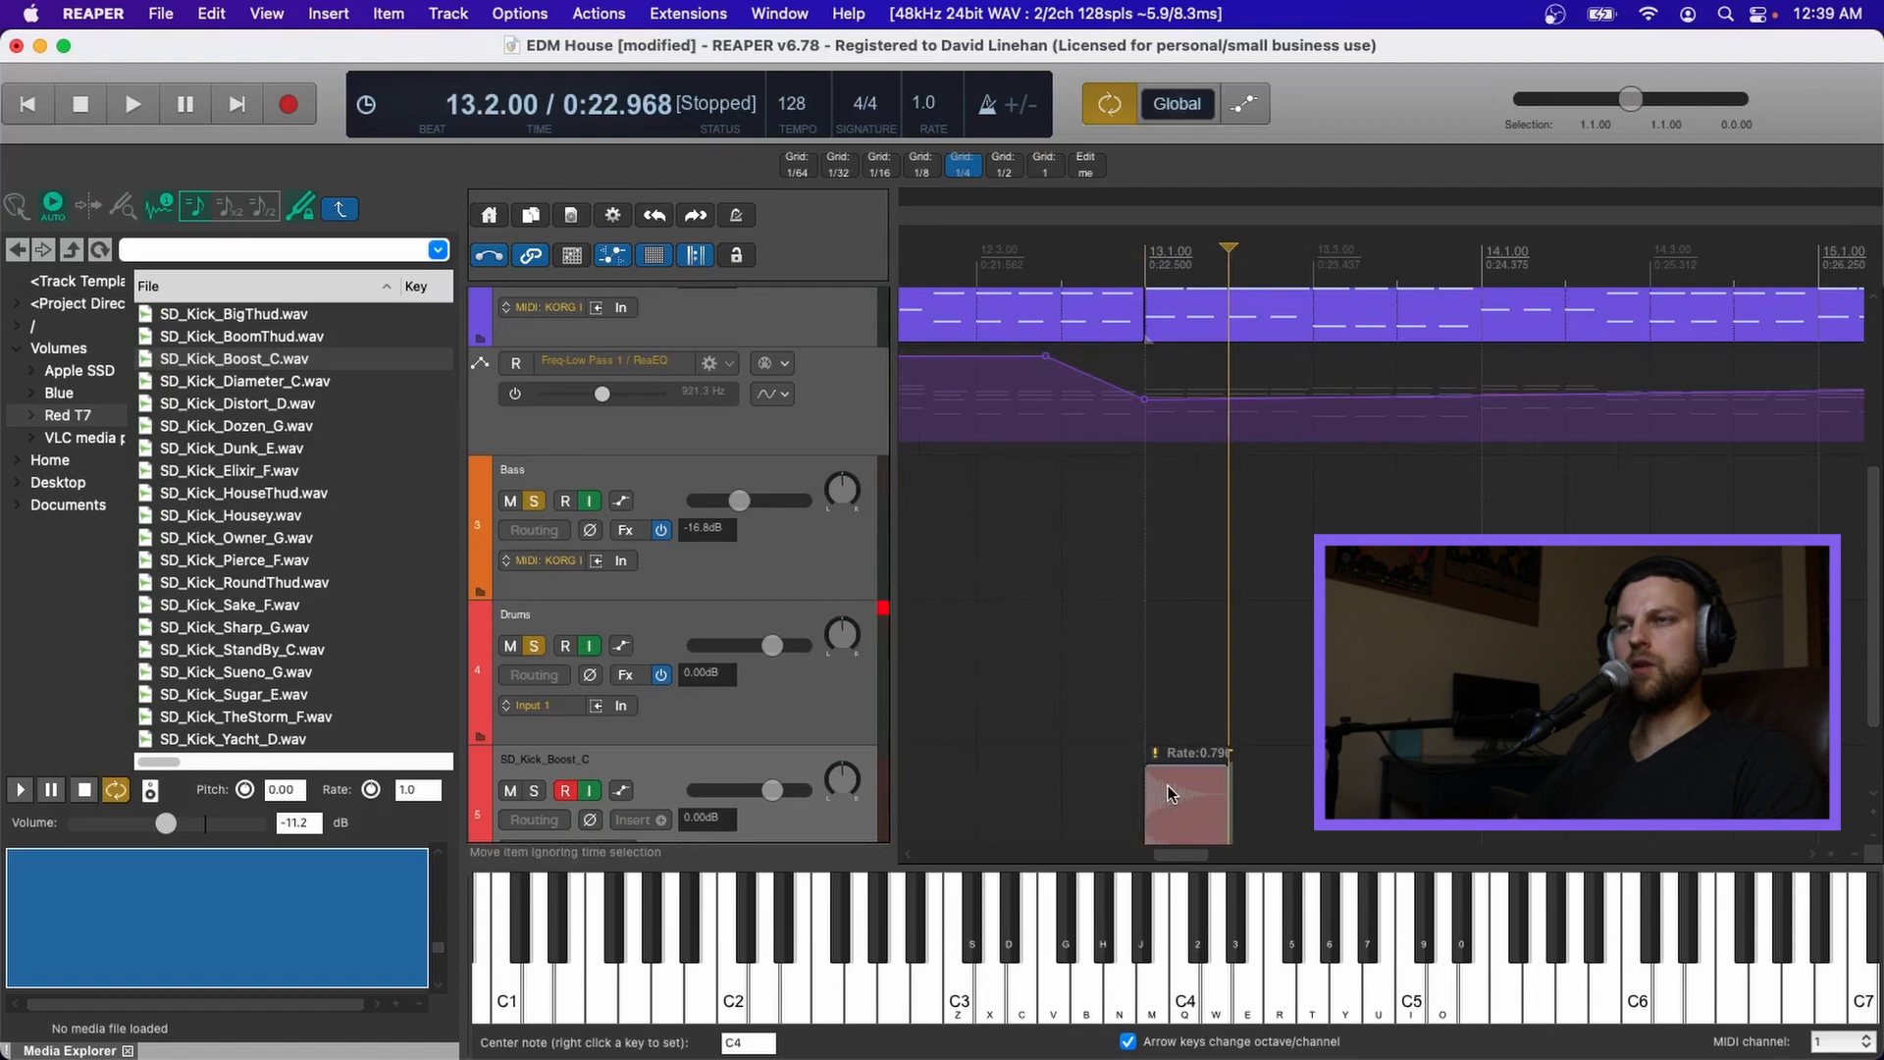
scroll(1259, 797, up, 5)
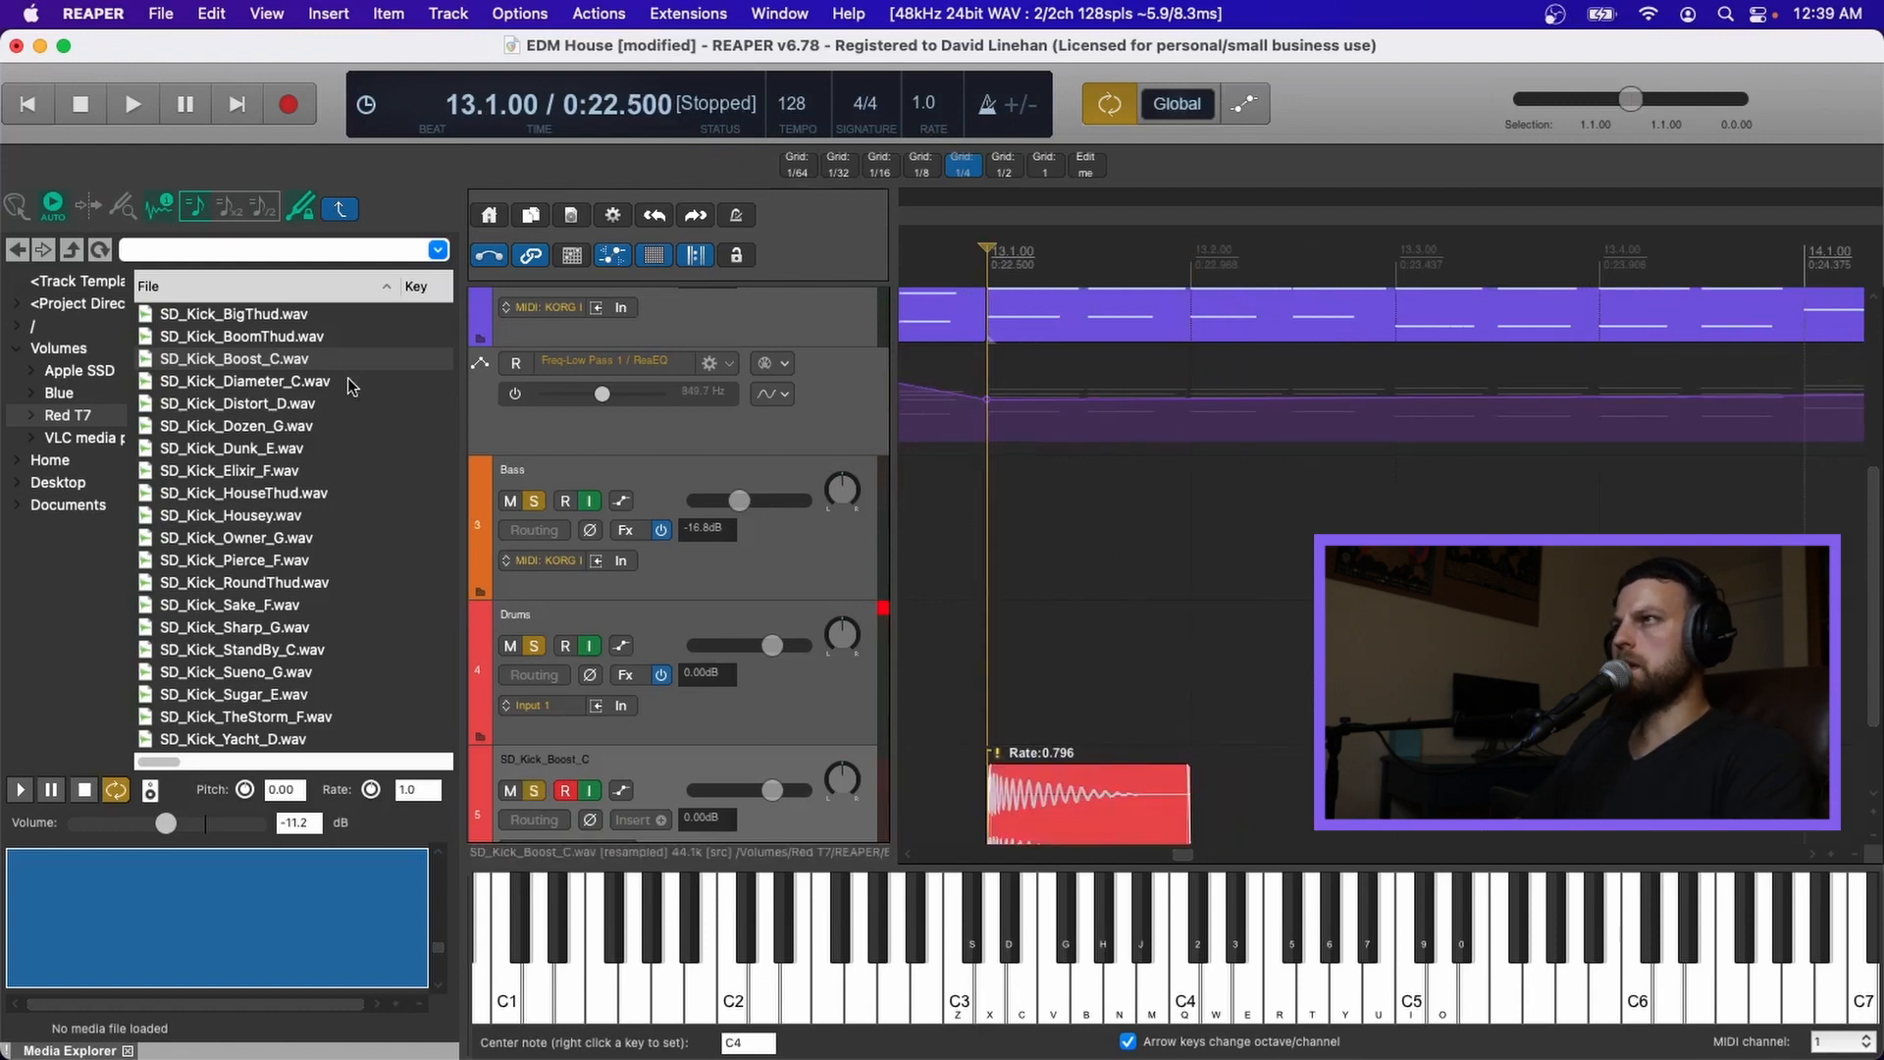
key(super+m)
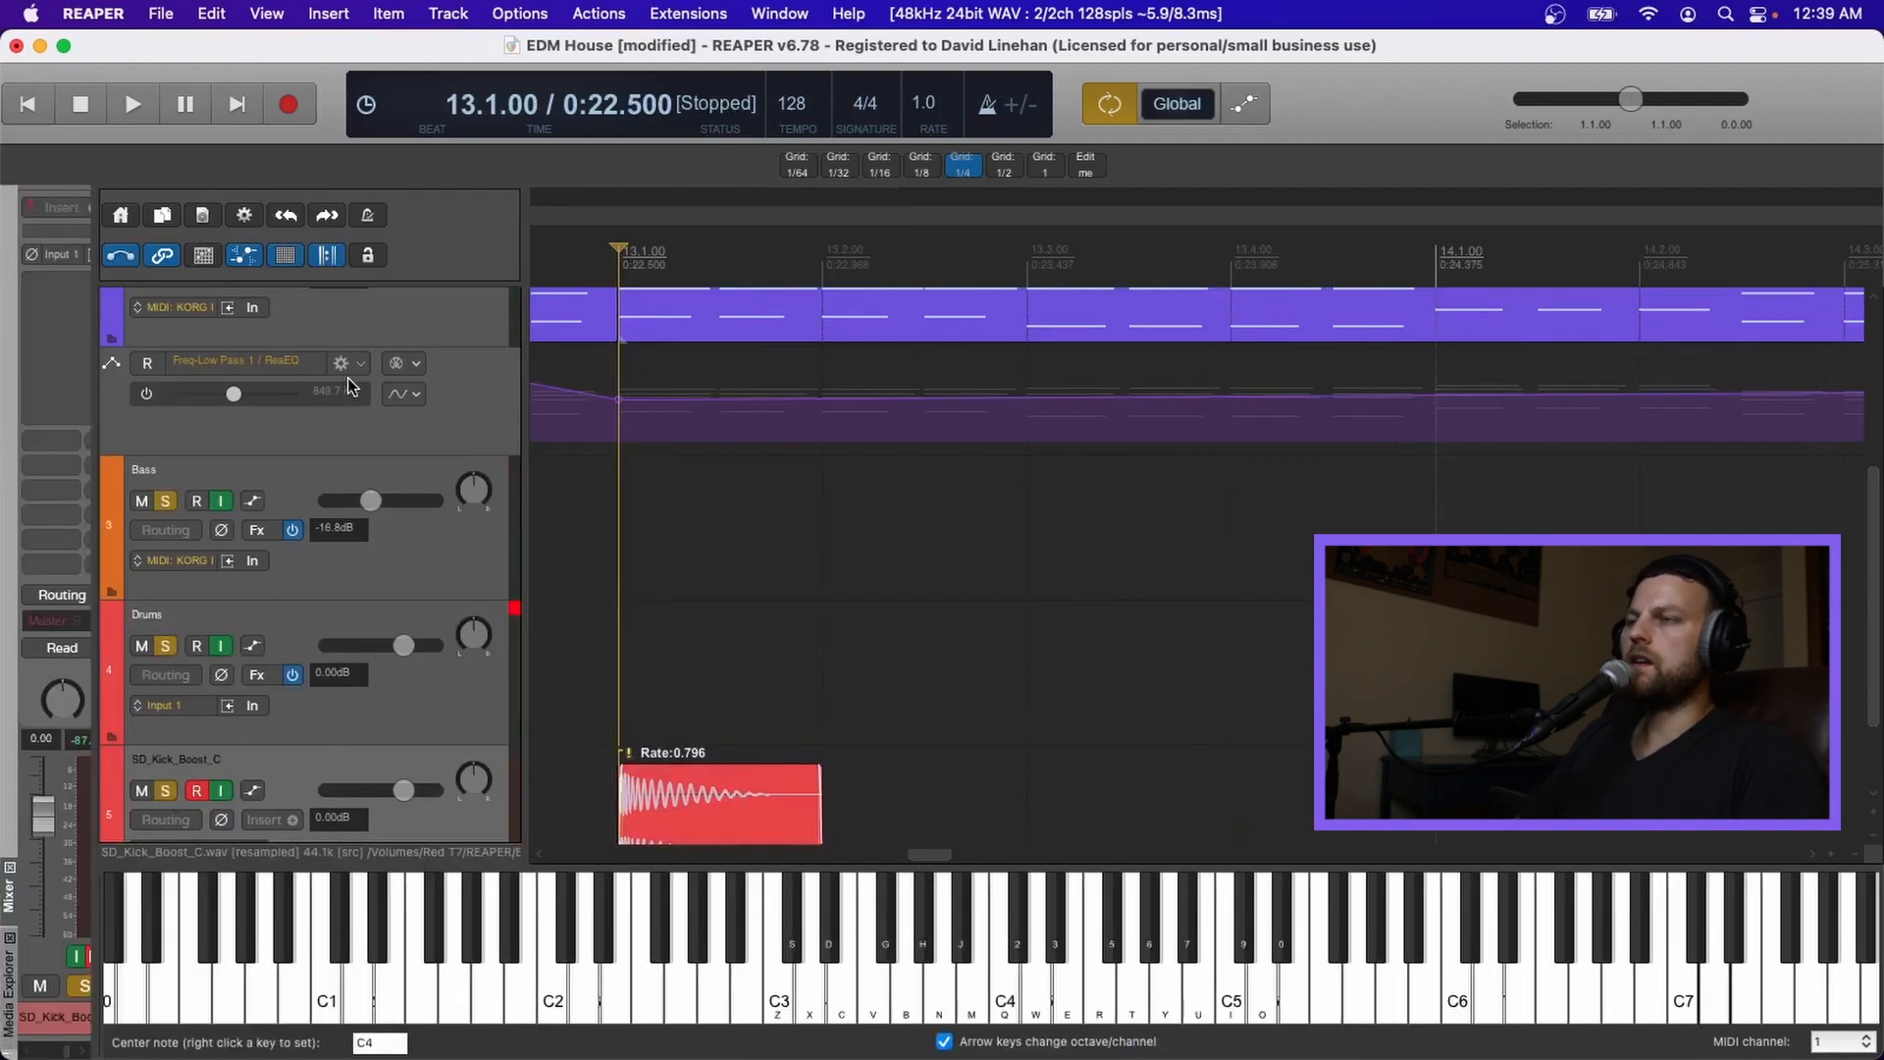
- Duplicate the one-beat kick item so that four kicks fill bar 13
scroll(816, 802, up, 5)
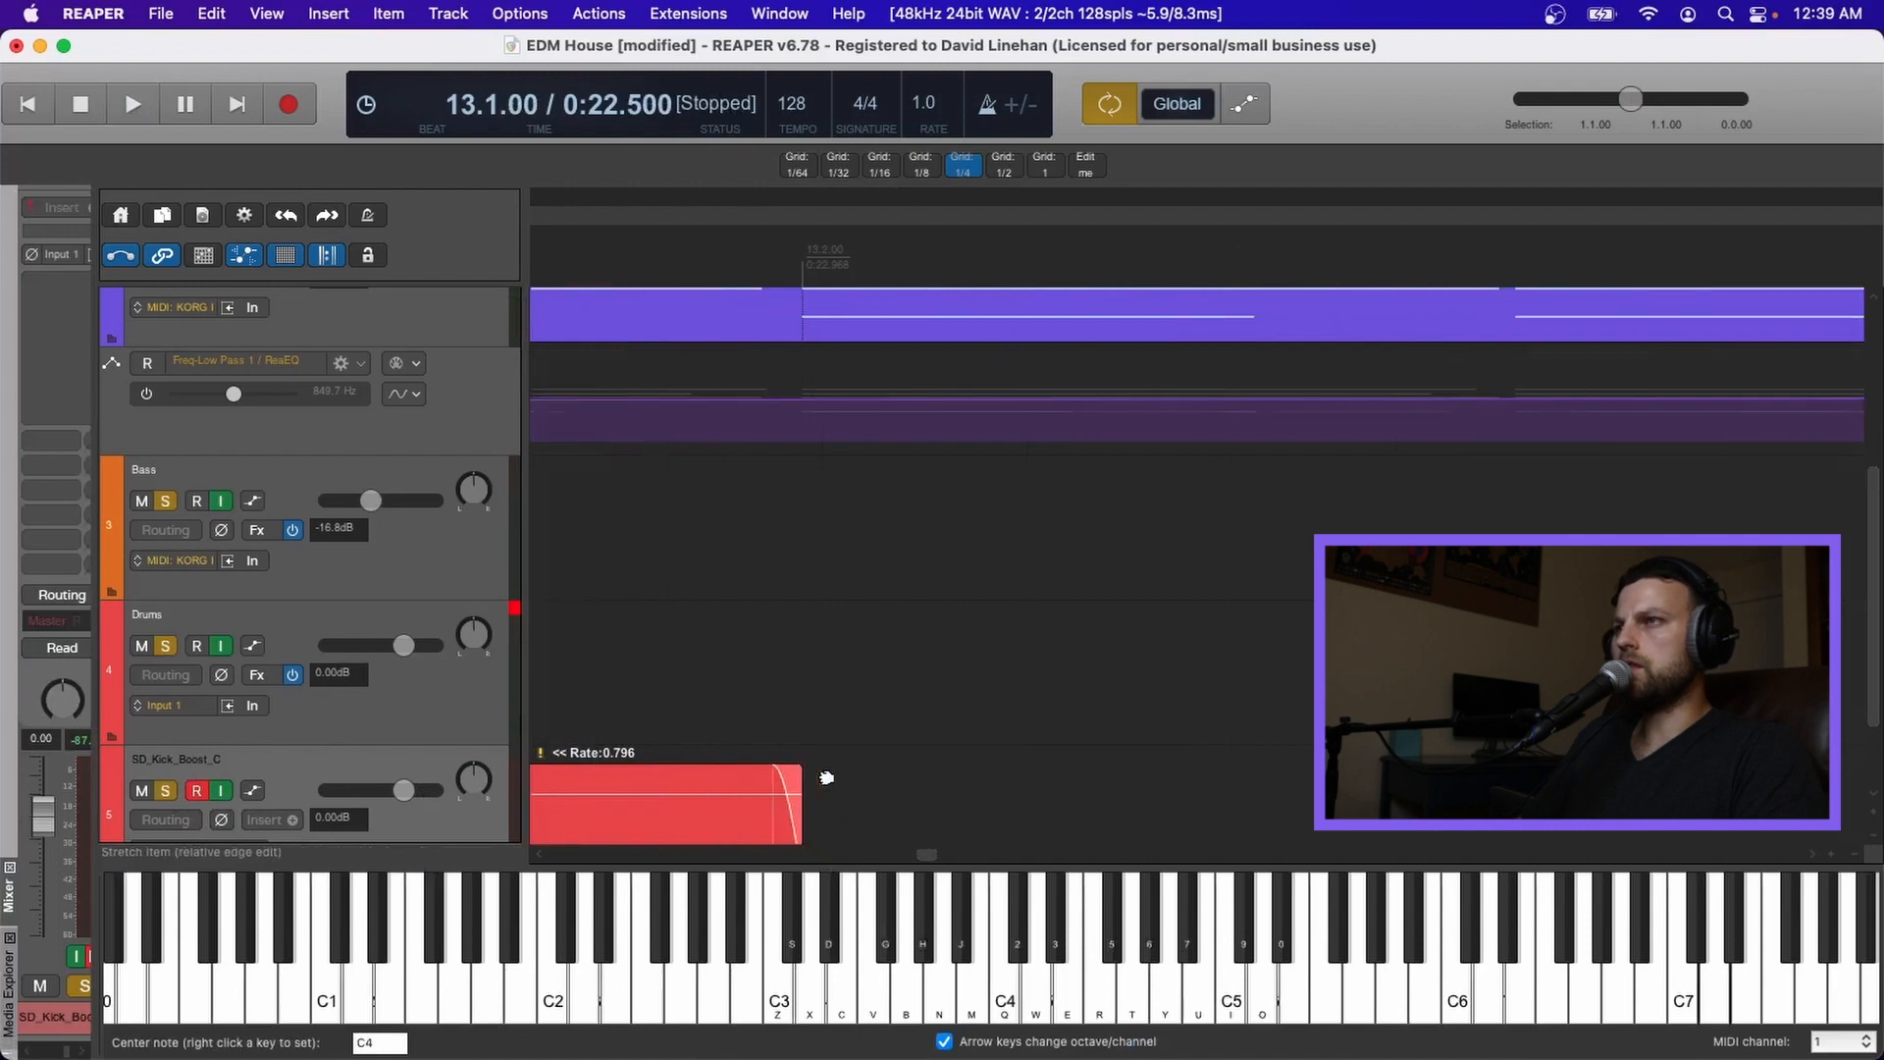
scroll(710, 746, down, 6)
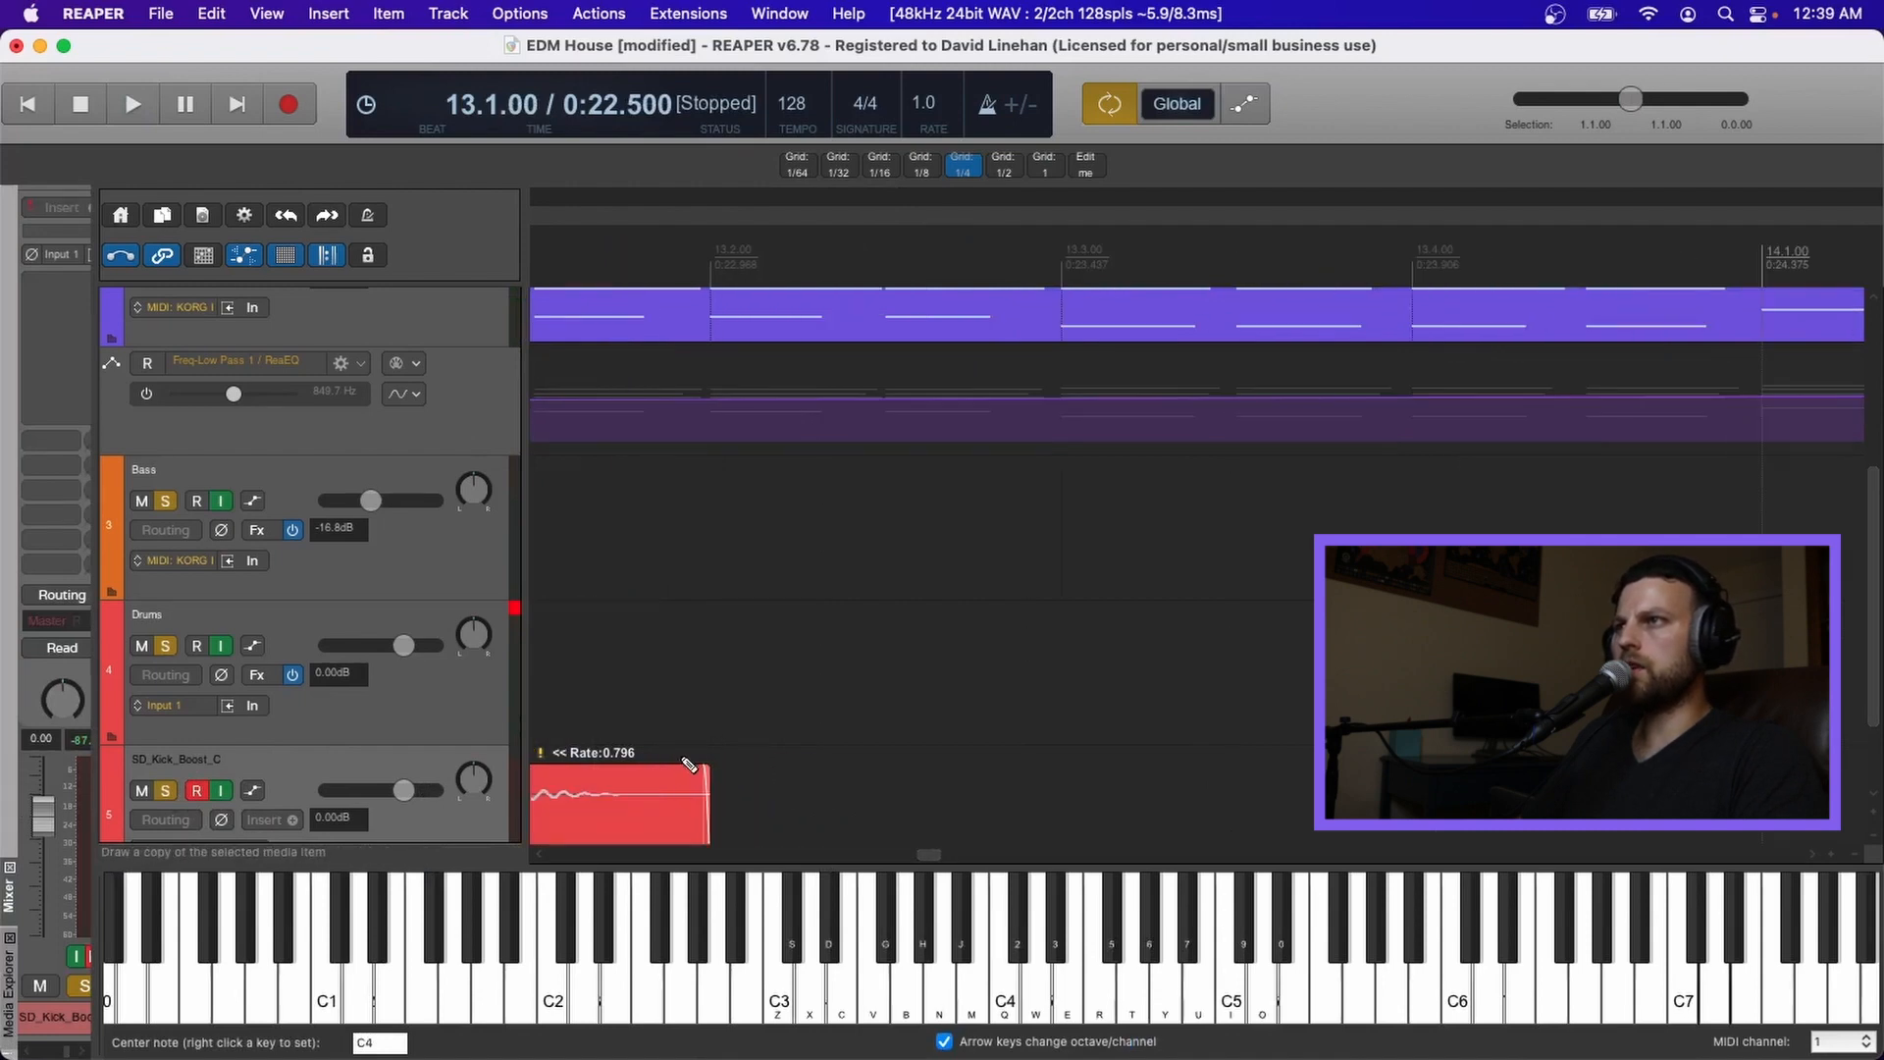
scroll(1167, 772, down, 5)
click(1096, 793)
key(shift+d)
key(shift+d)
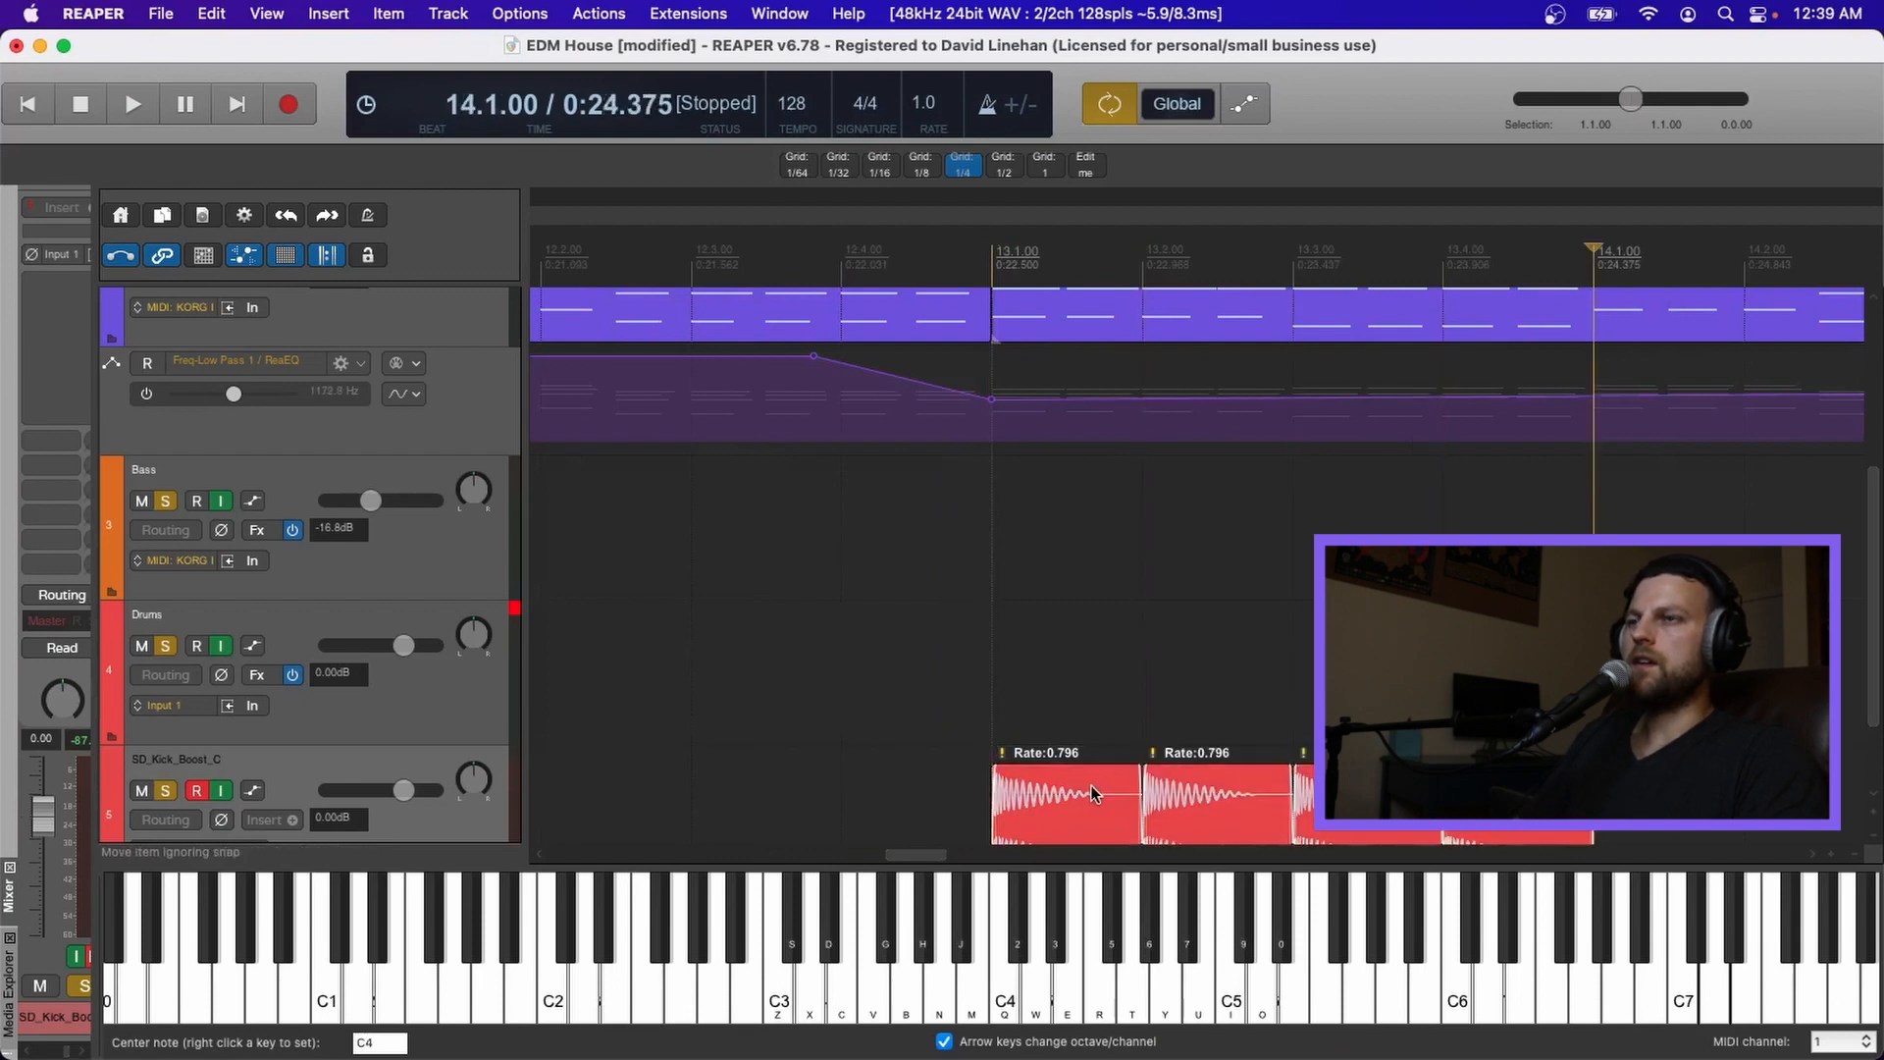
- Examine the kicks' alignment with the beats and play from bar 13 to hear them against the Piano Chords
scroll(1149, 751, right, 2)
scroll(865, 769, up, 3)
scroll(776, 792, left, 5)
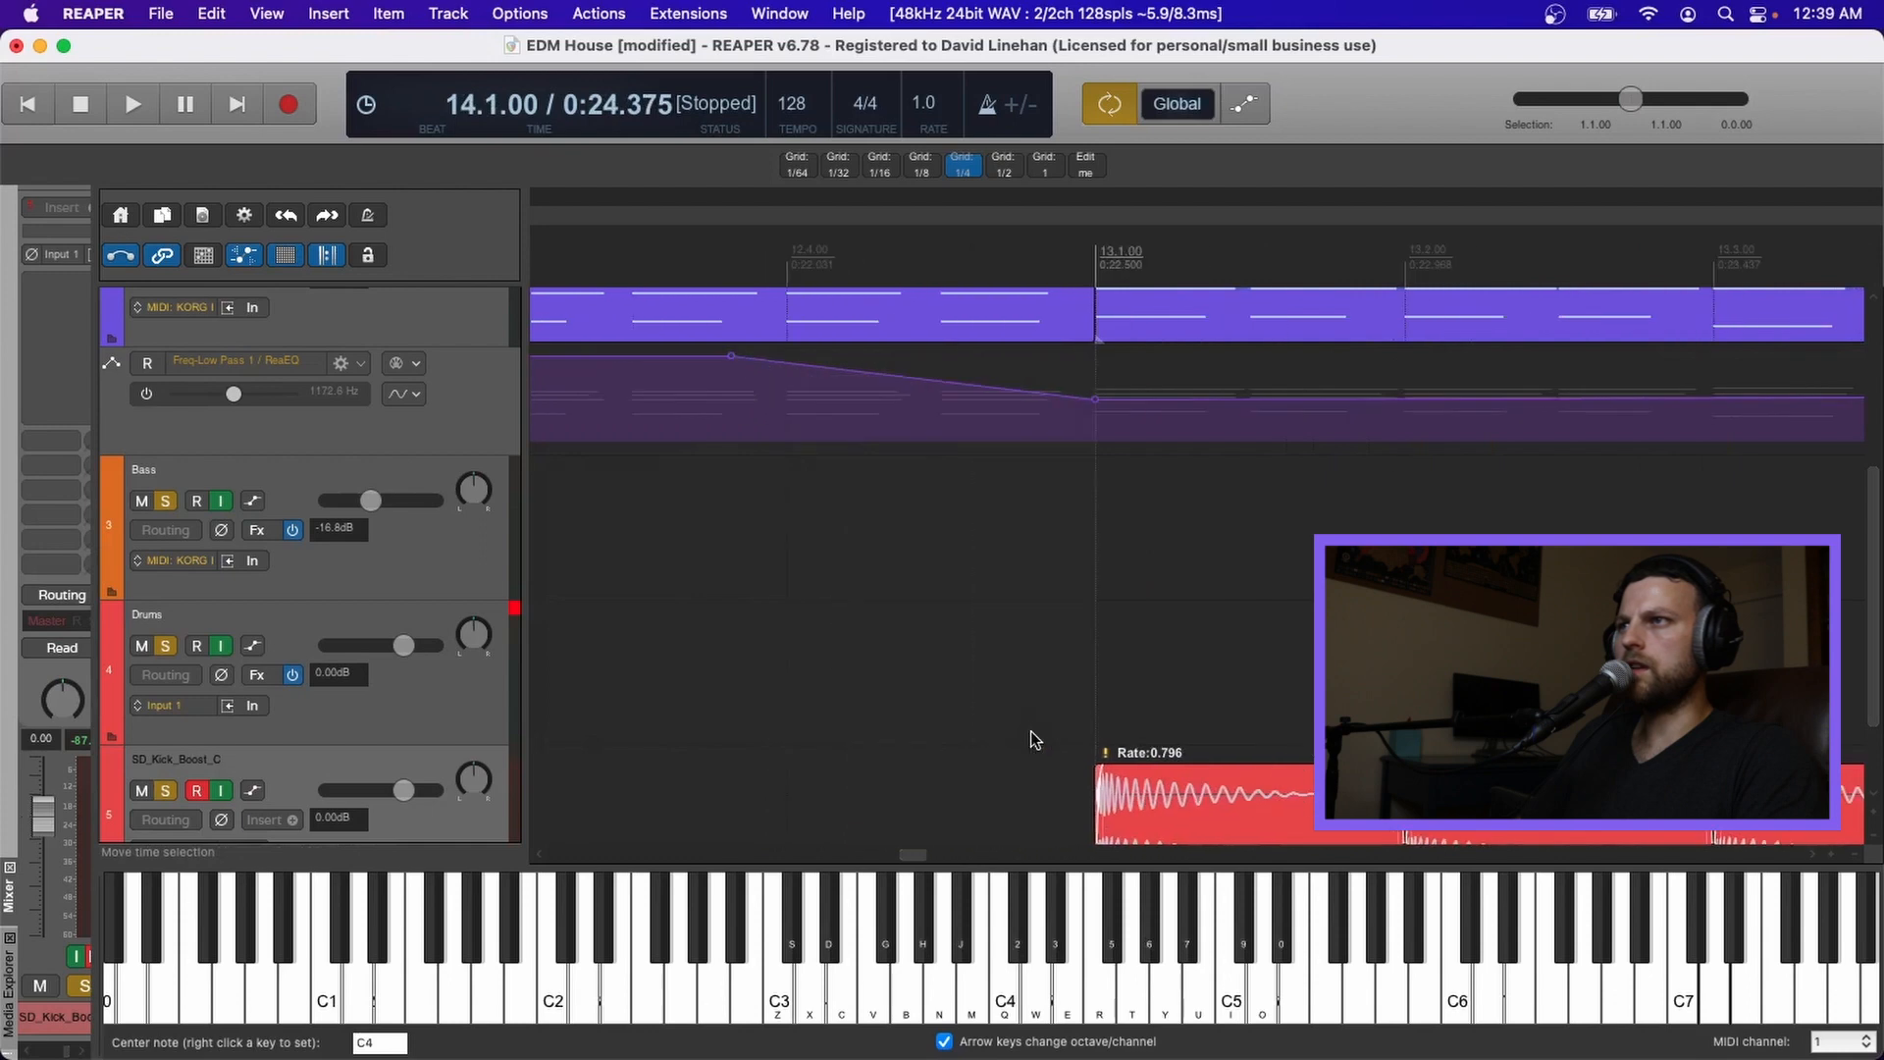
scroll(932, 802, right, 3)
scroll(932, 803, right, 4)
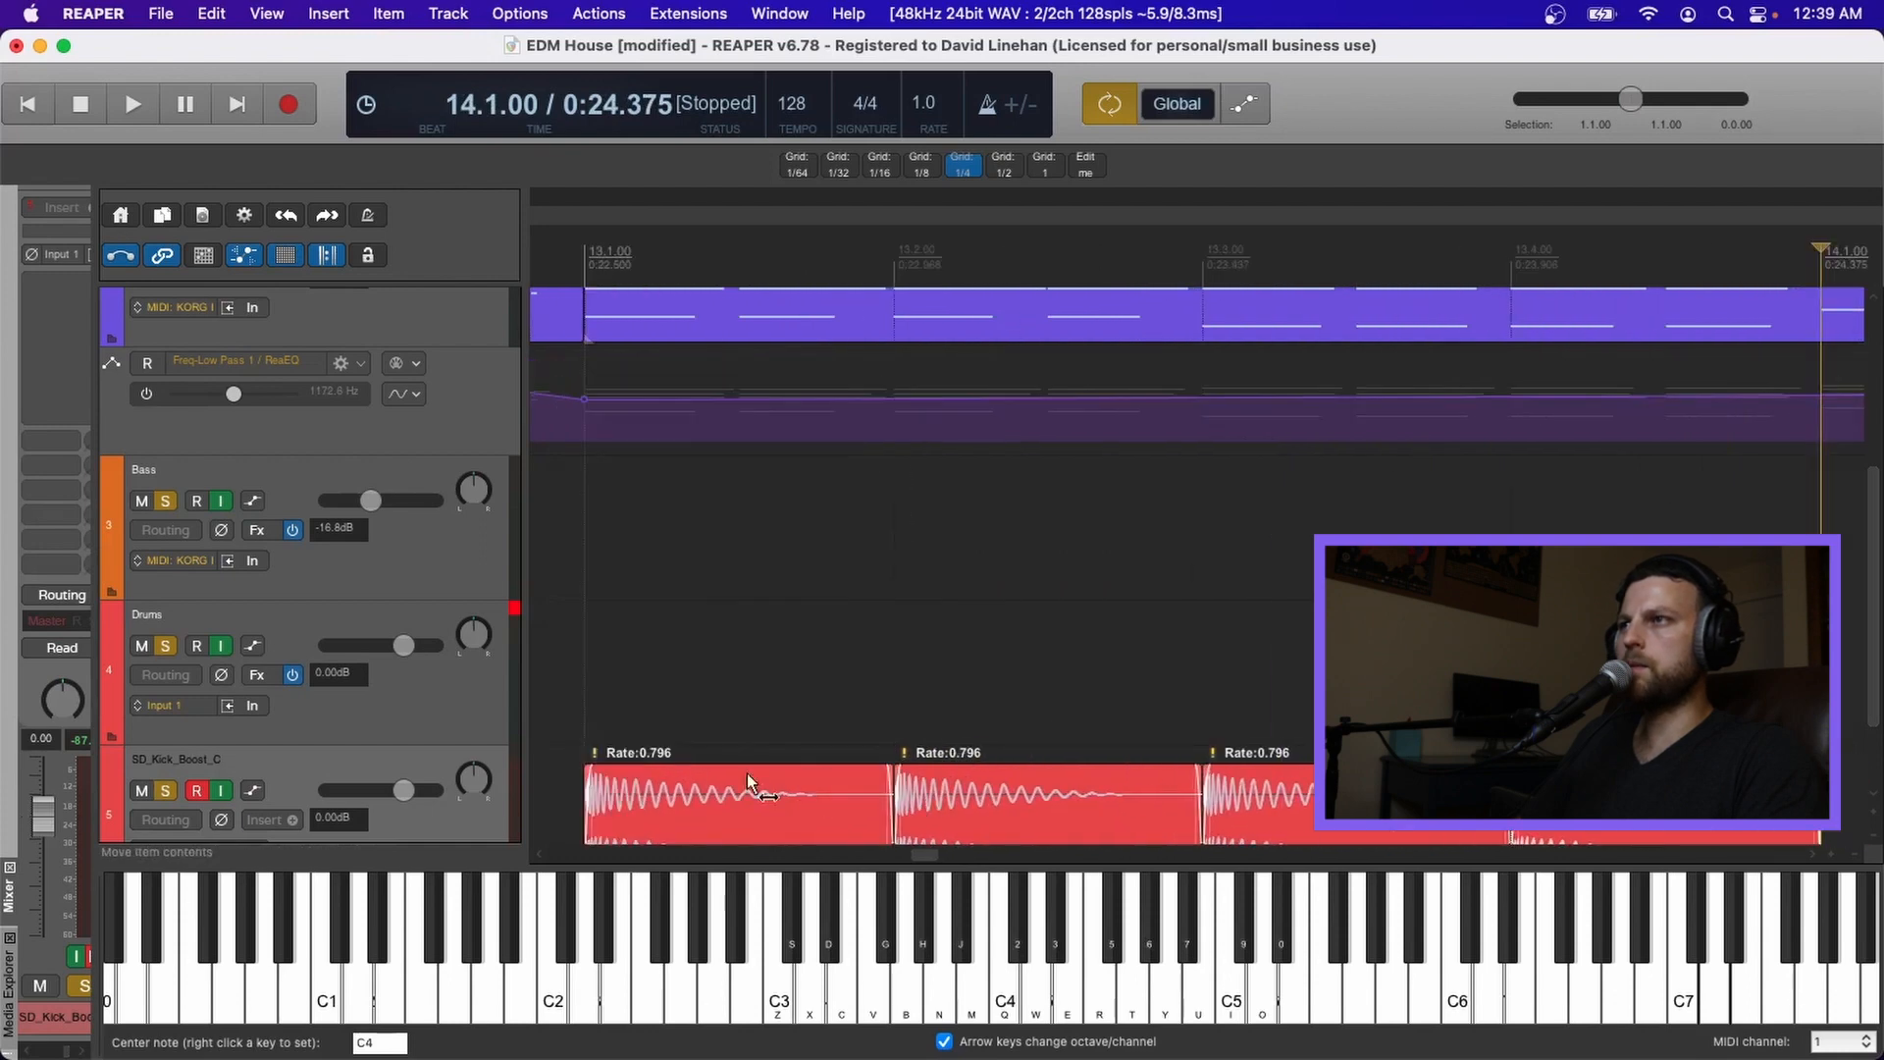
scroll(982, 800, right, 4)
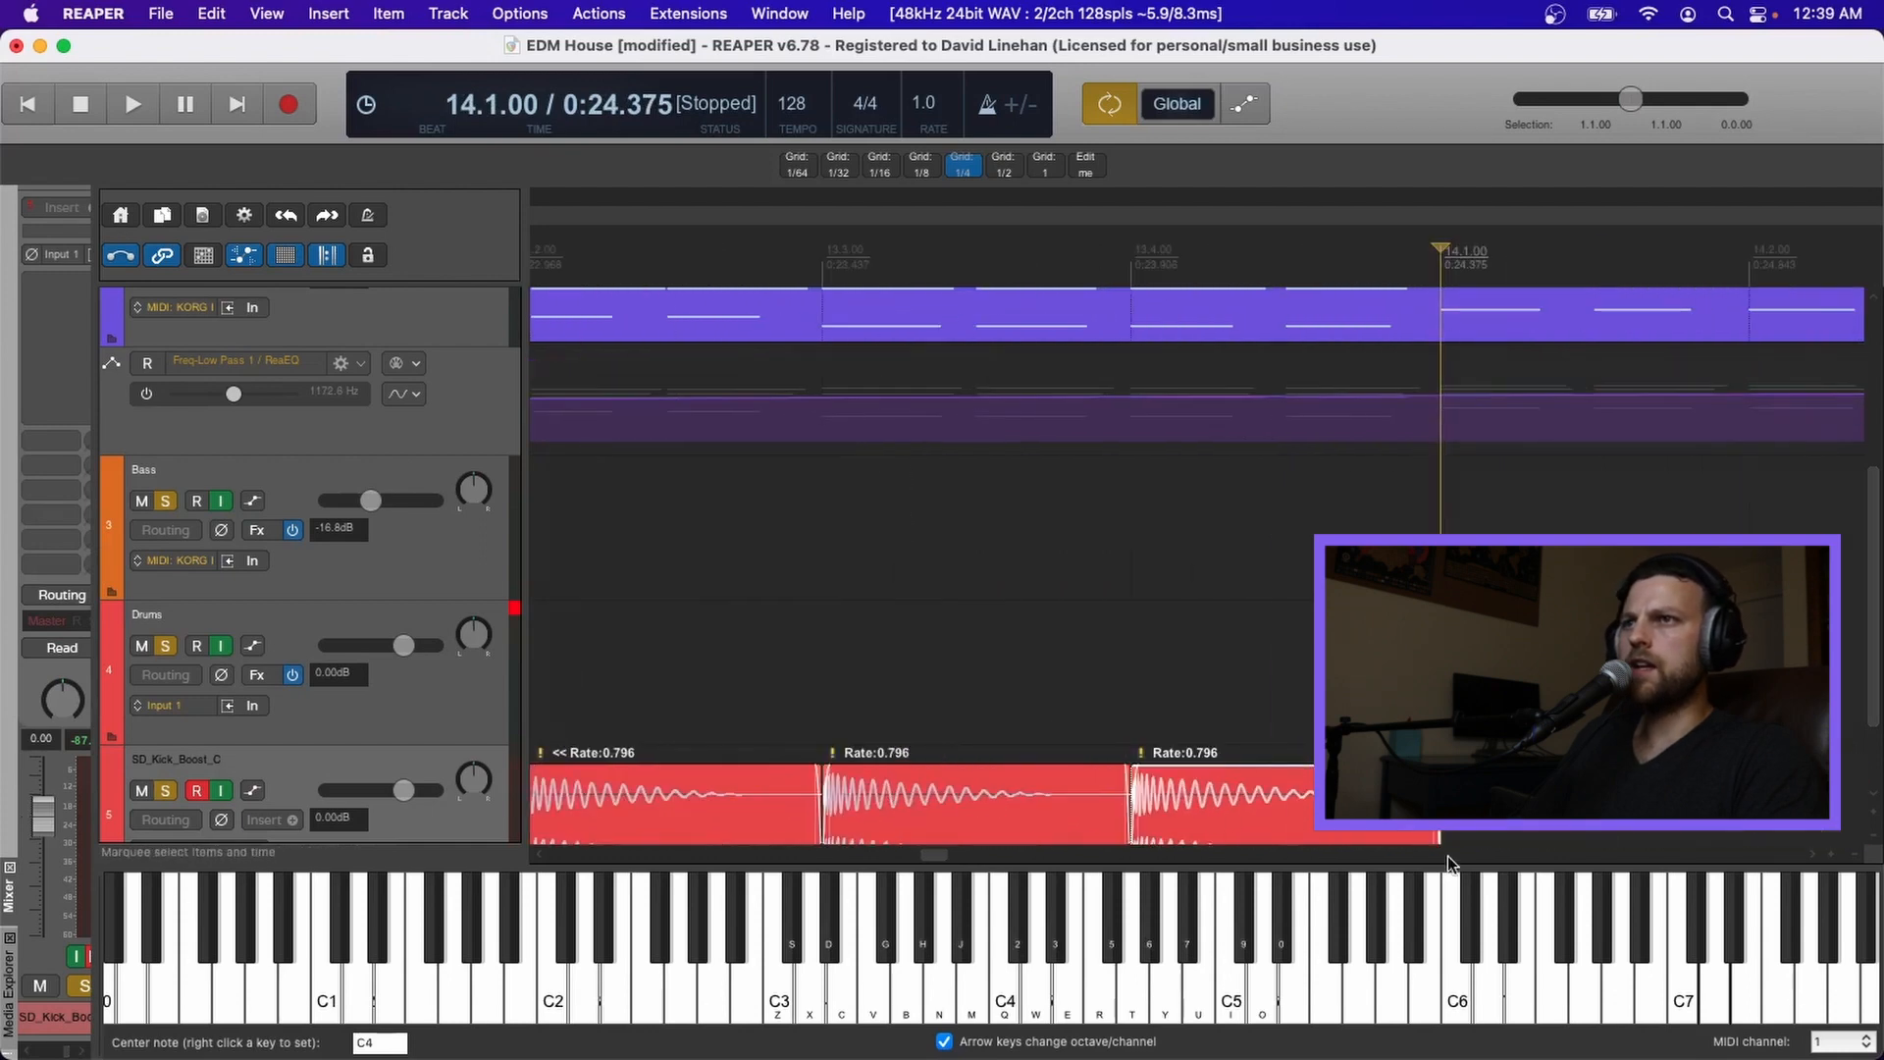
scroll(827, 760, down, 3)
click(815, 755)
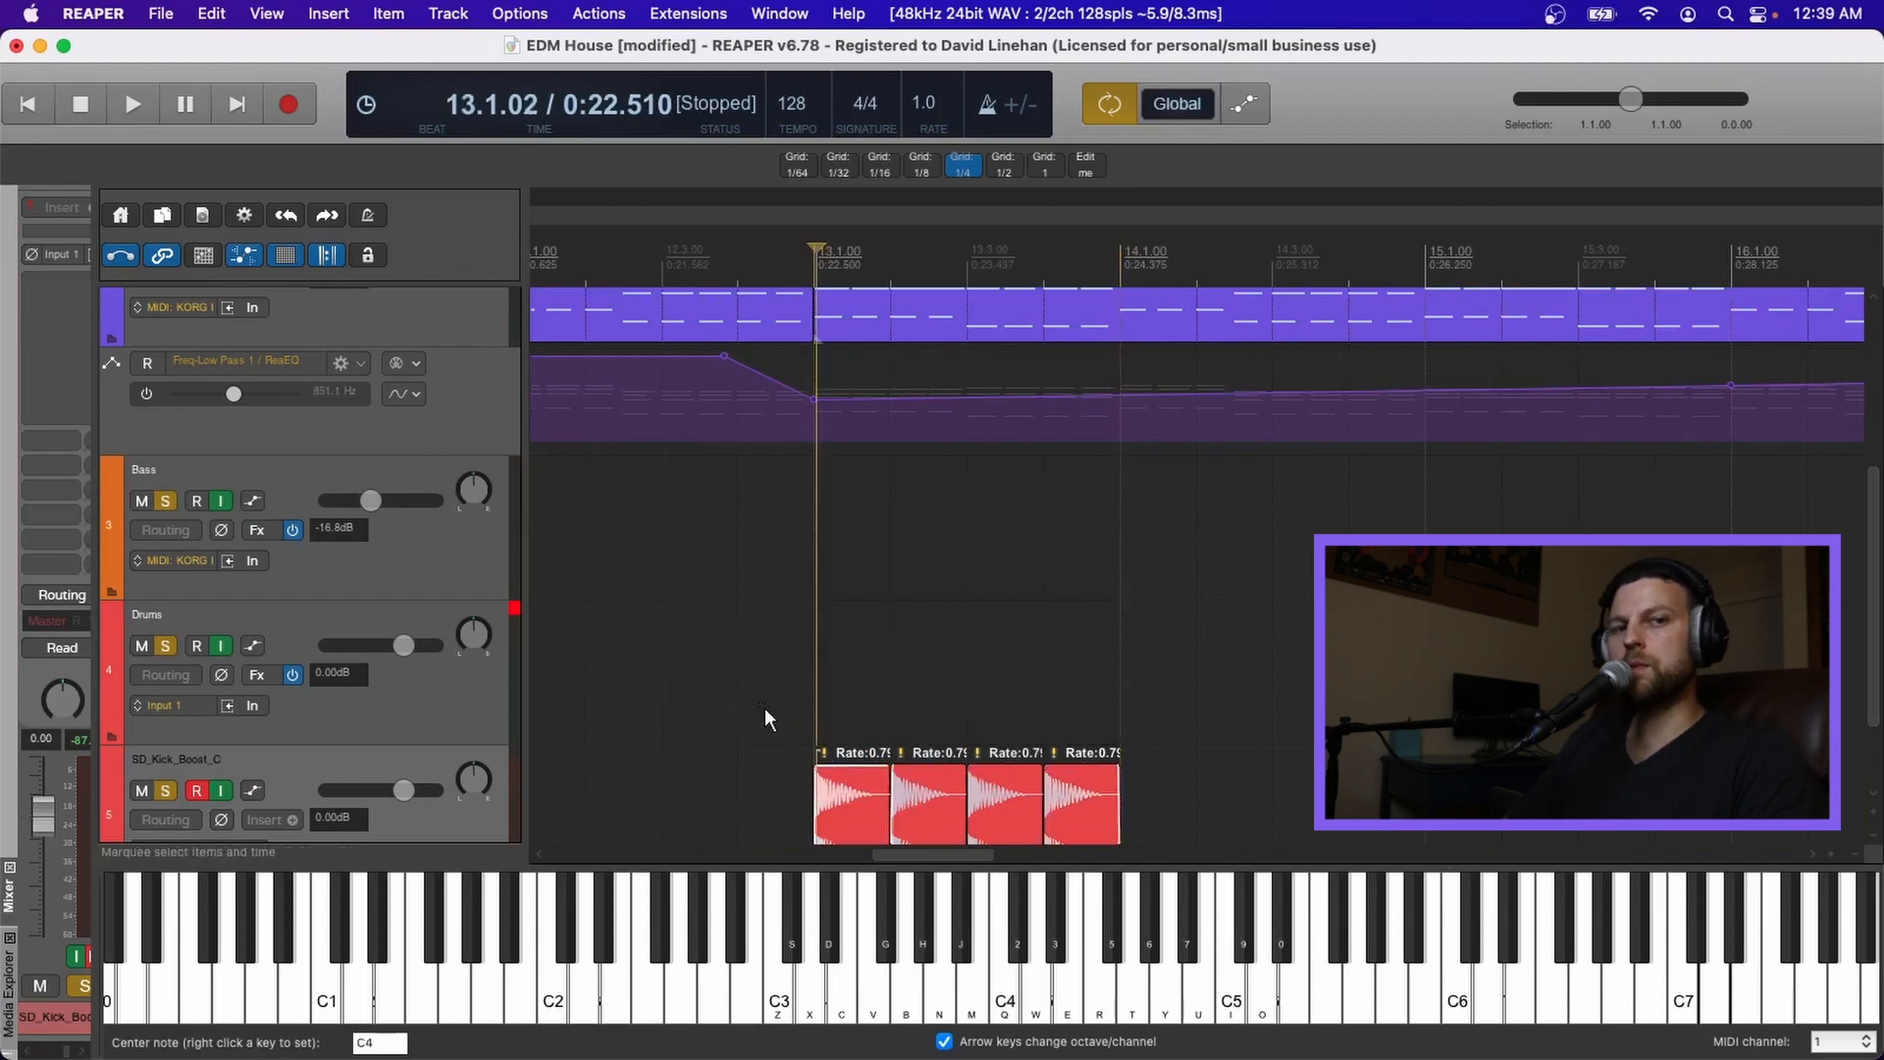
key(space)
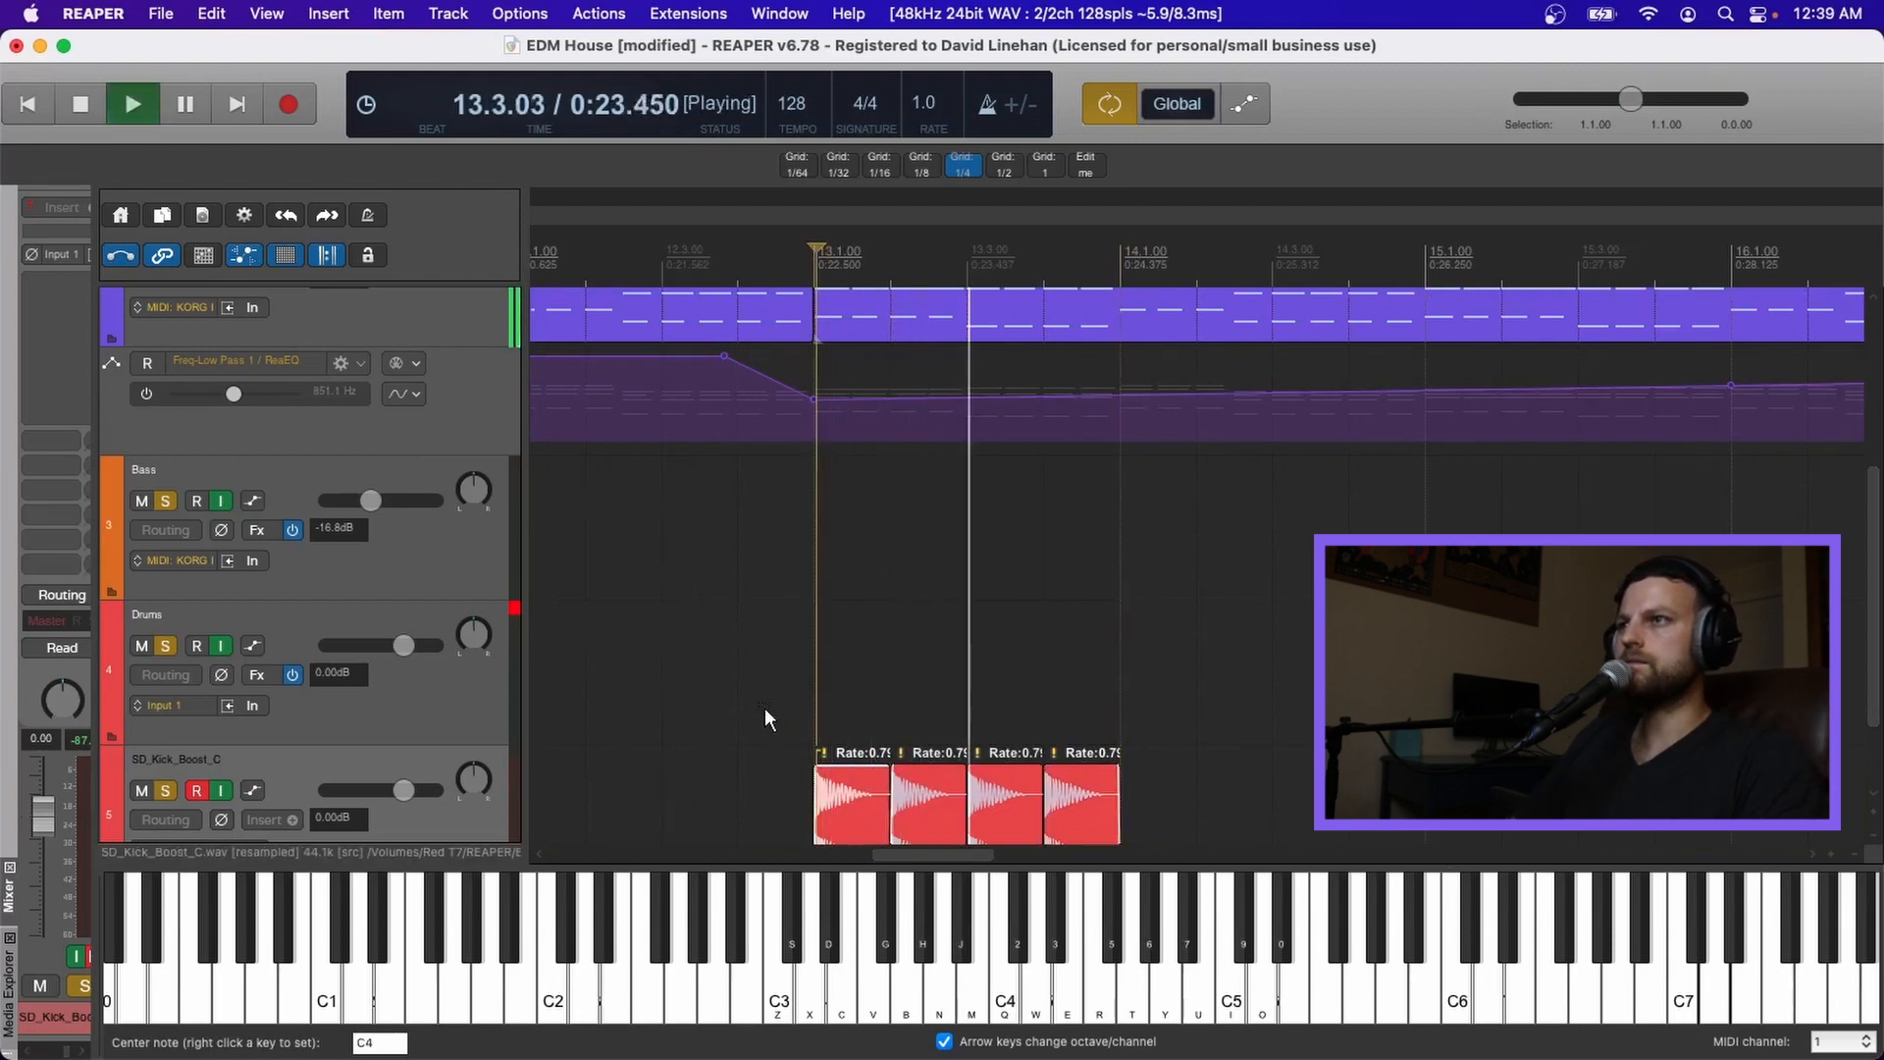
key(space)
key(space)
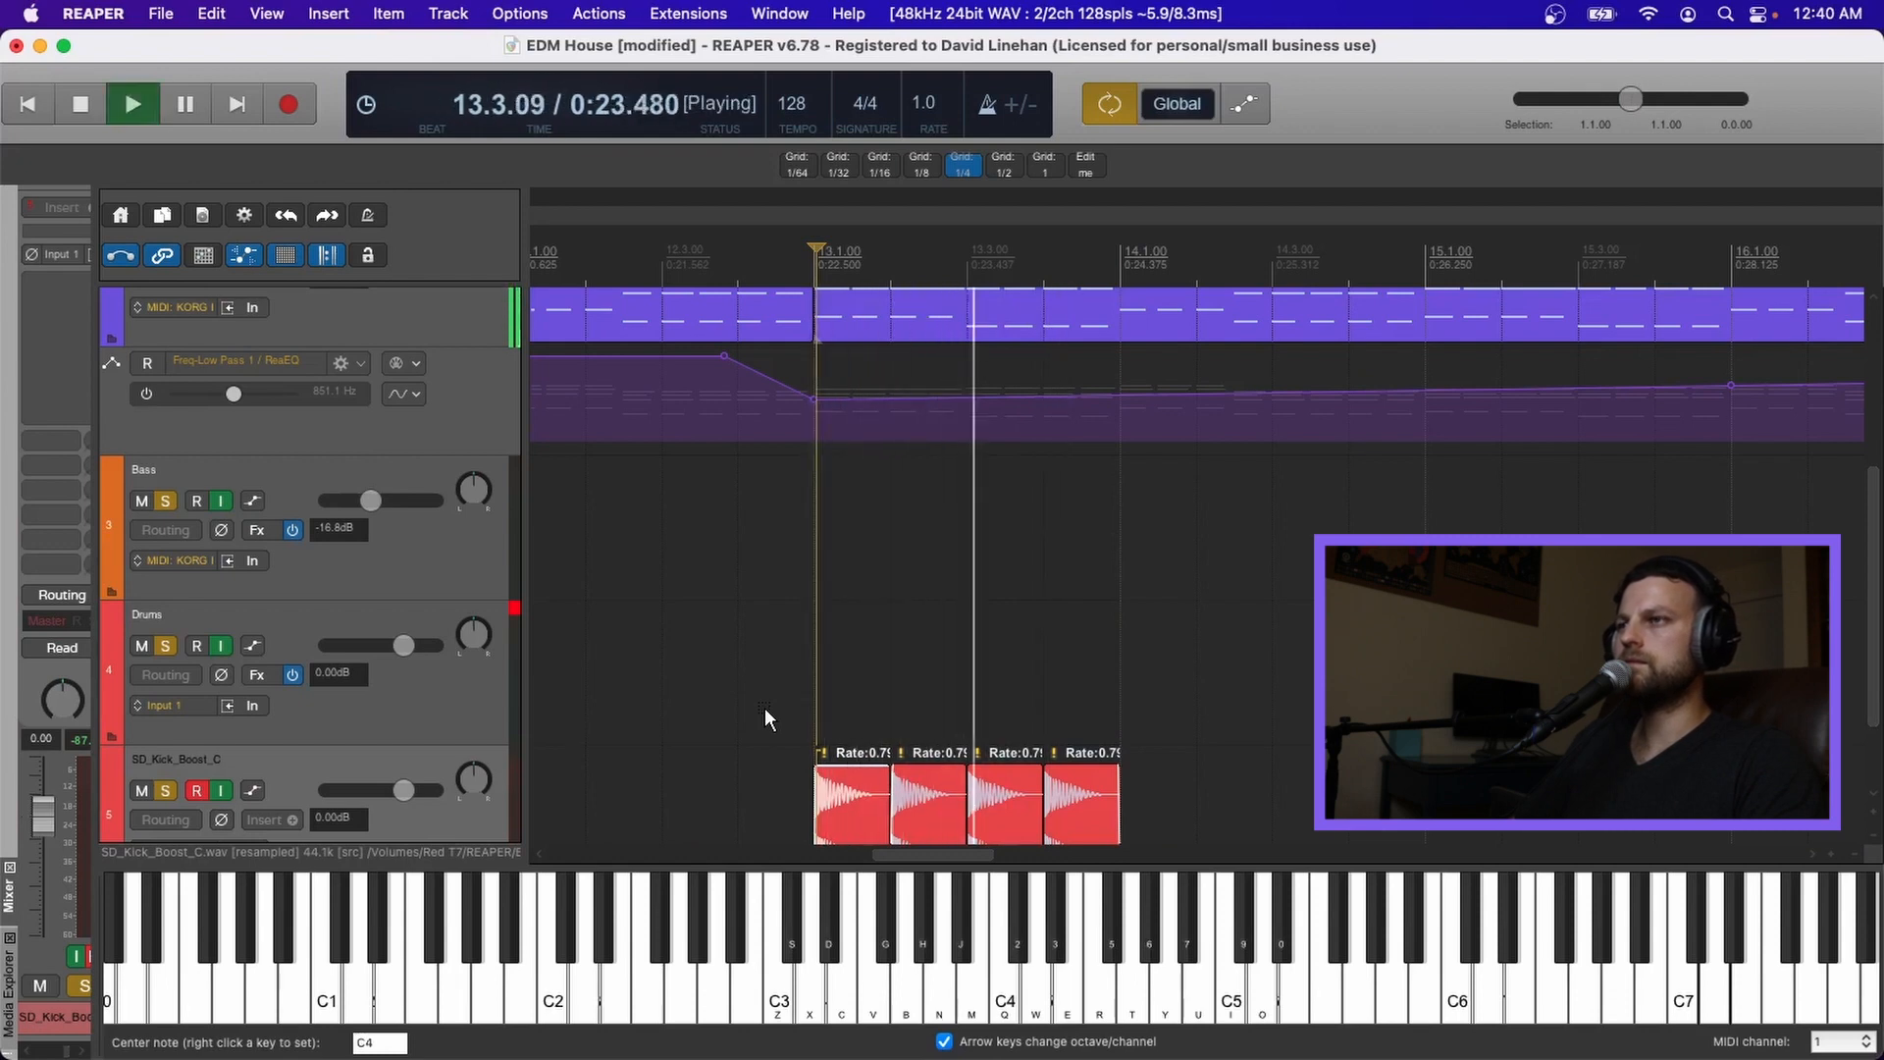
key(space)
scroll(905, 765, down, 4)
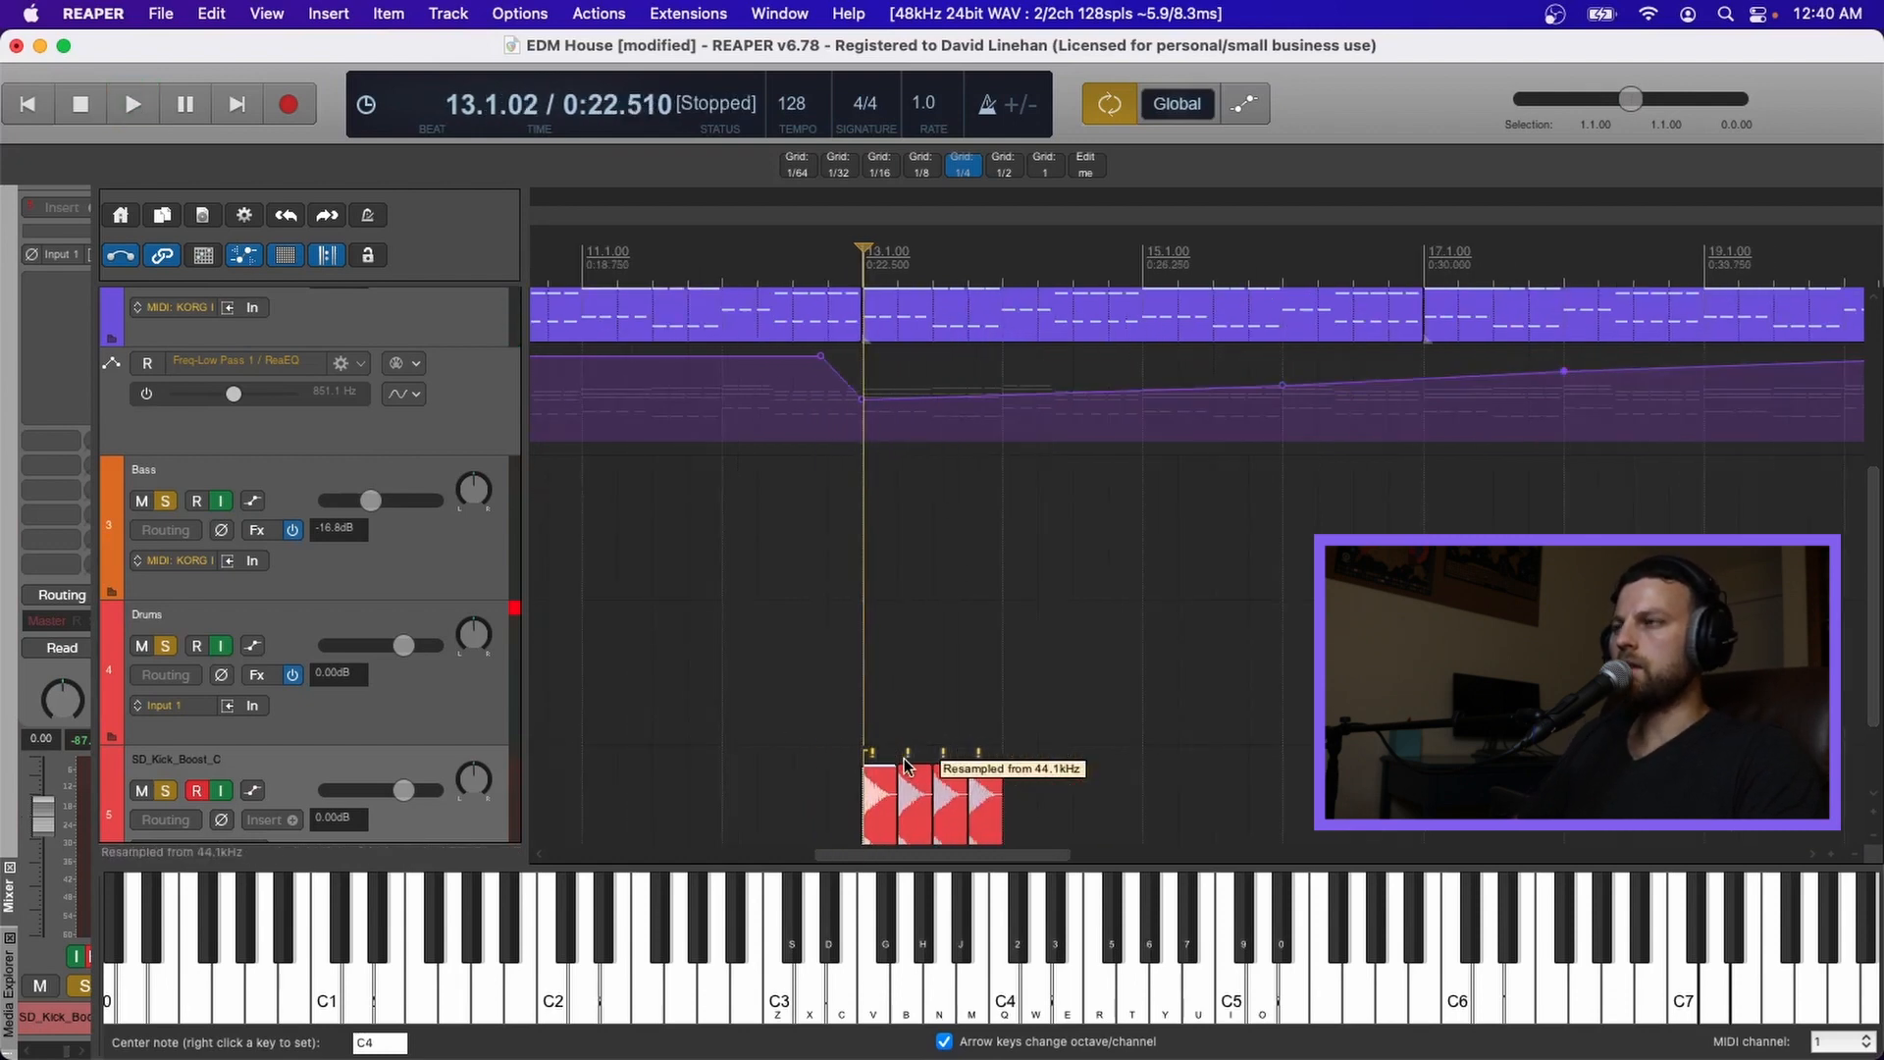
scroll(904, 765, down, 3)
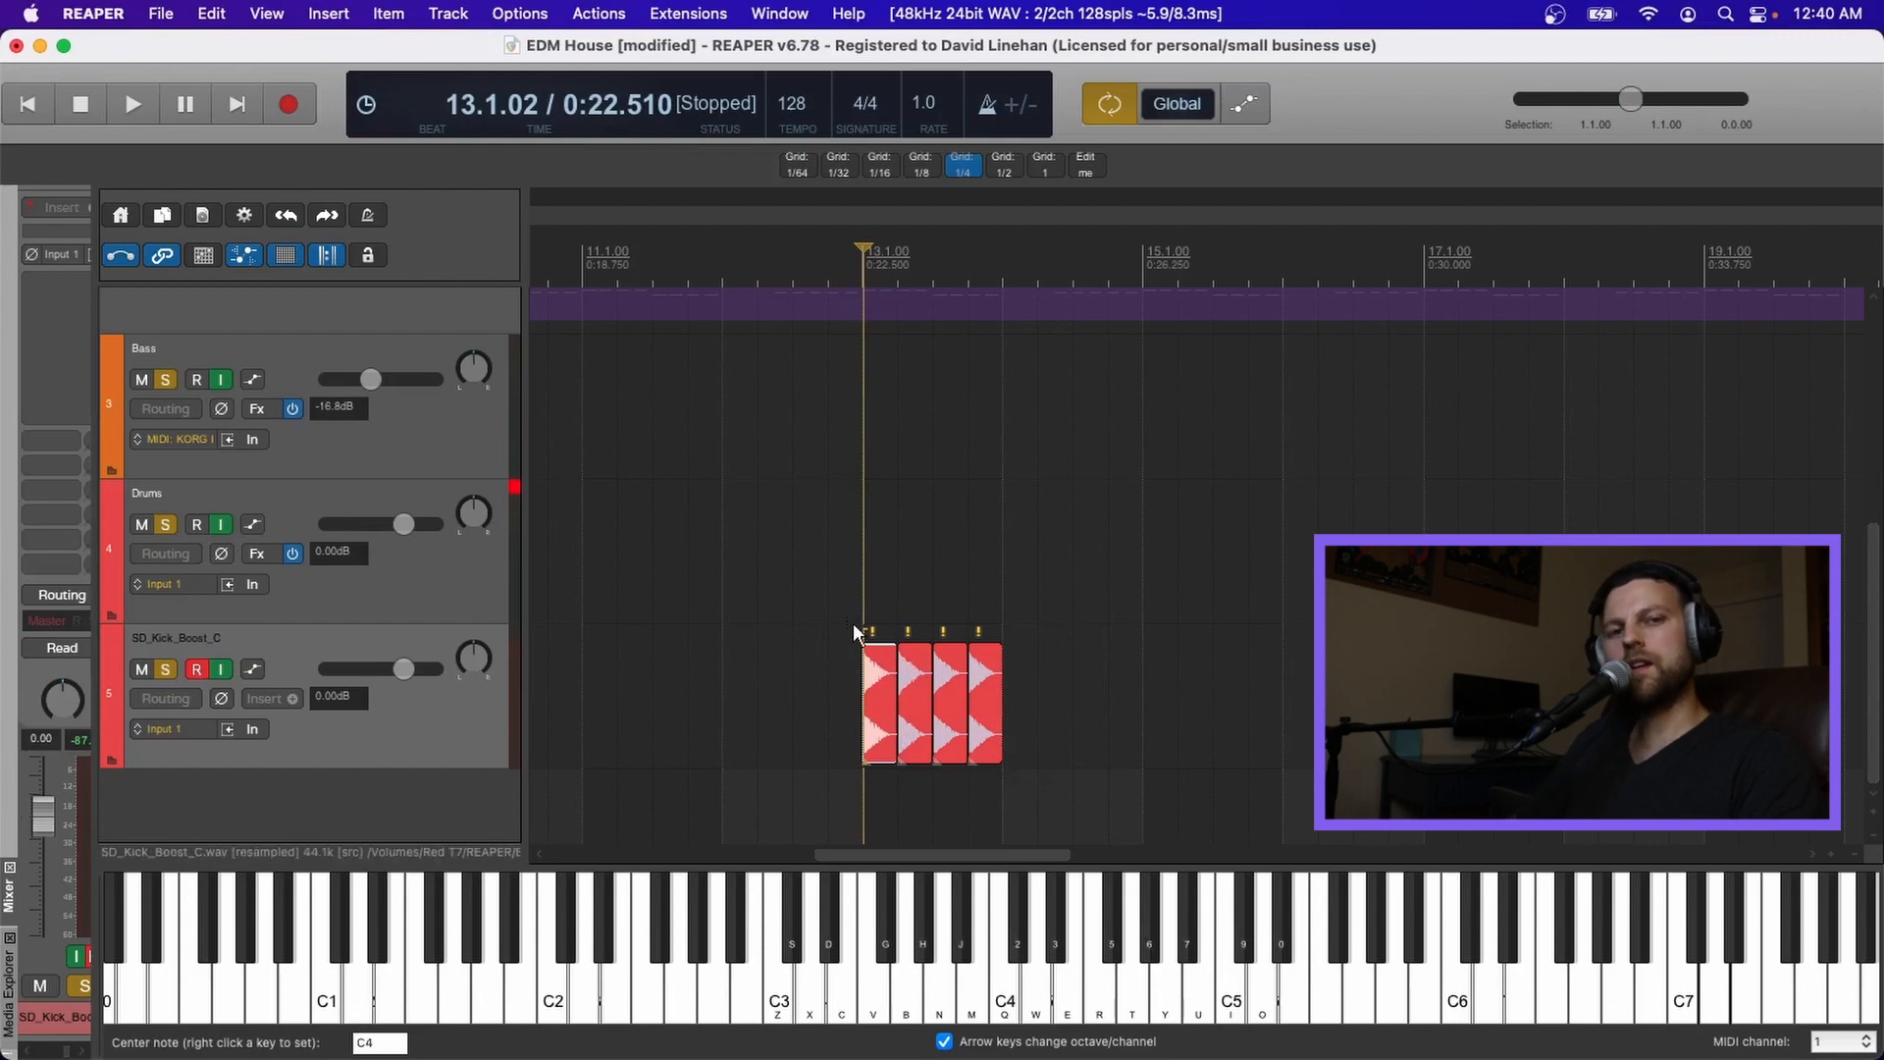
scroll(851, 622, up, 5)
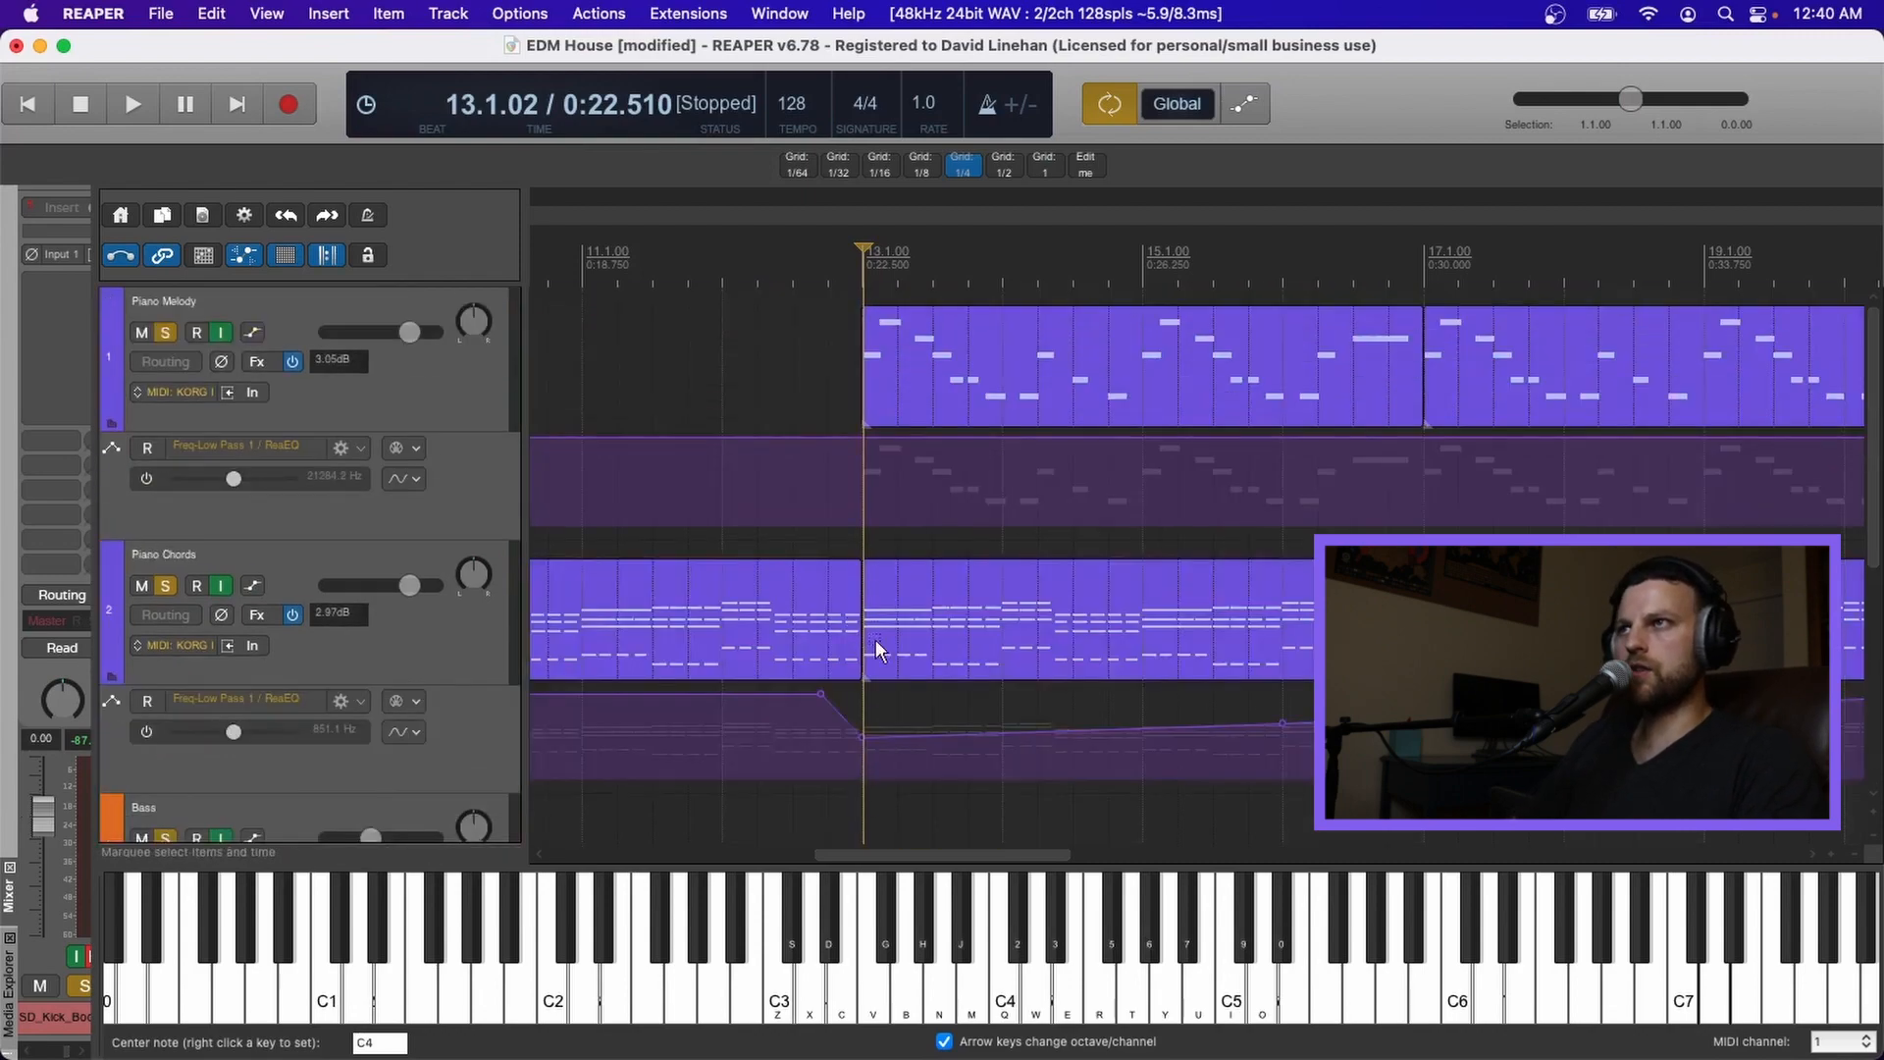
scroll(867, 646, down, 5)
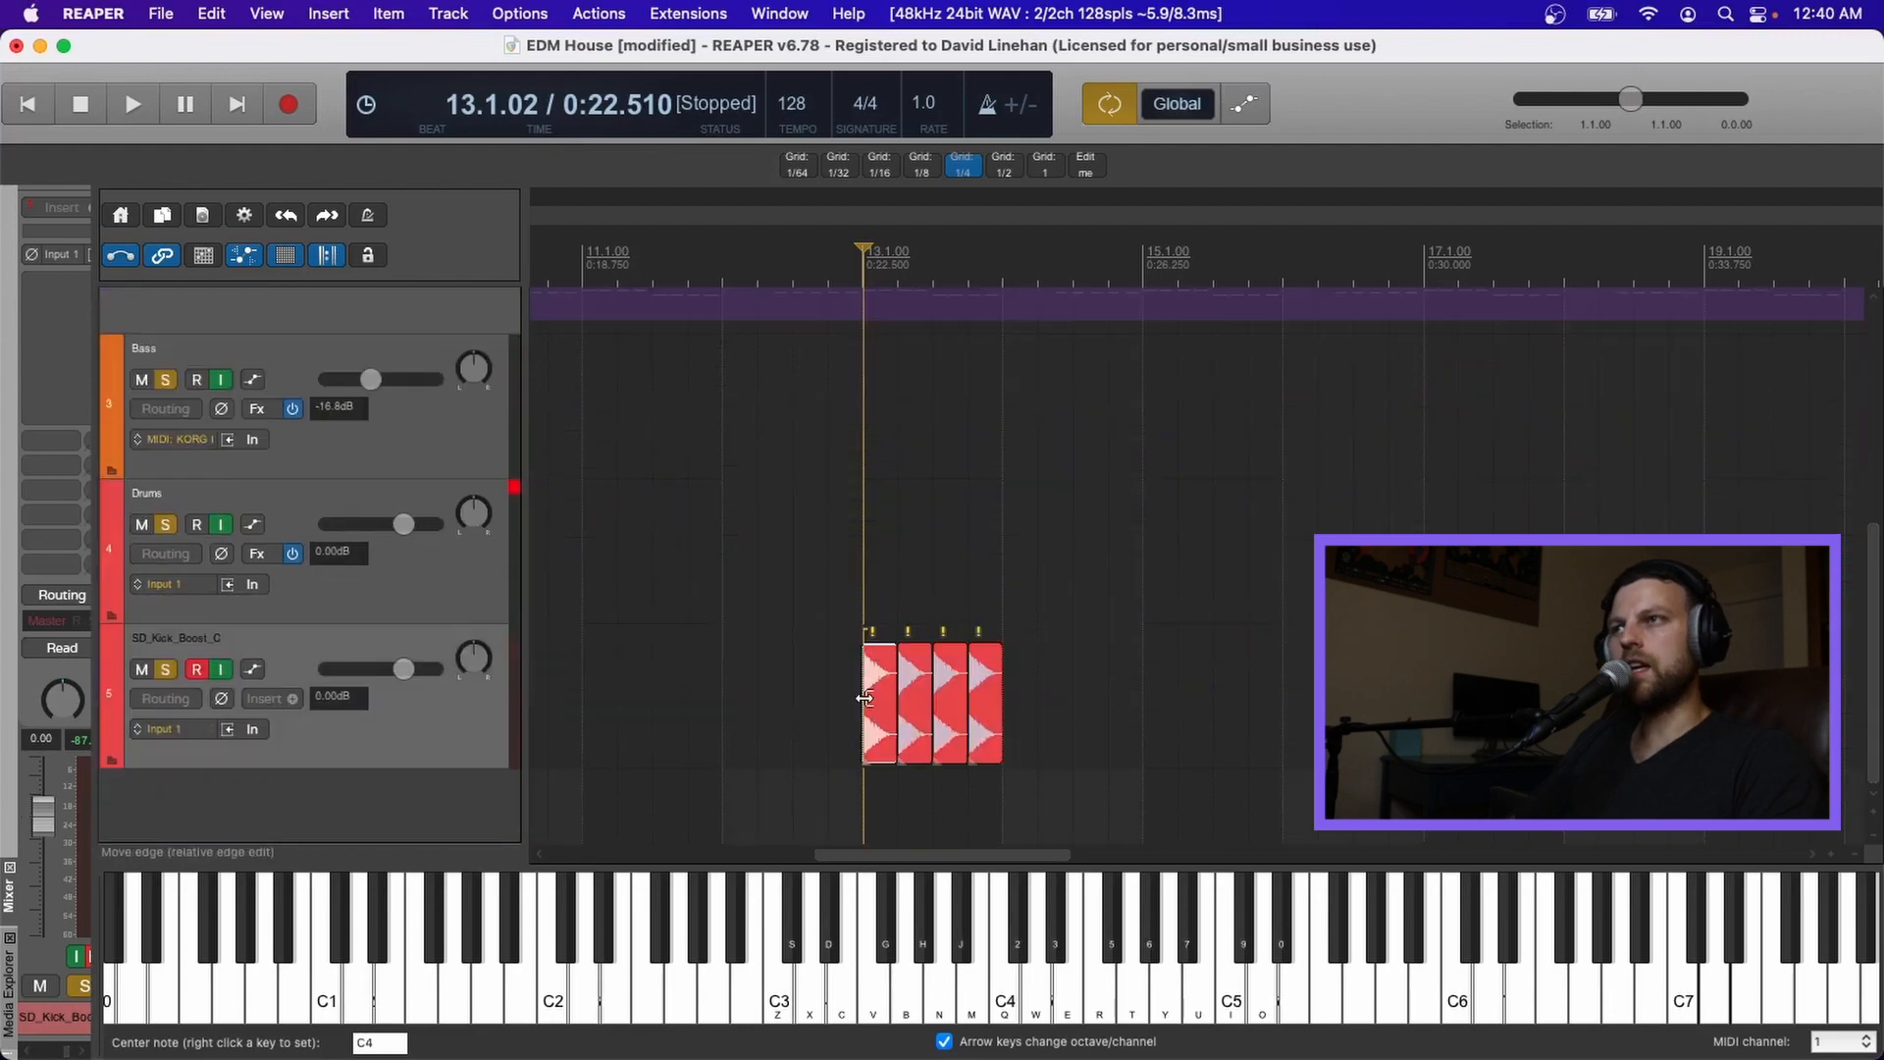
scroll(876, 706, up, 5)
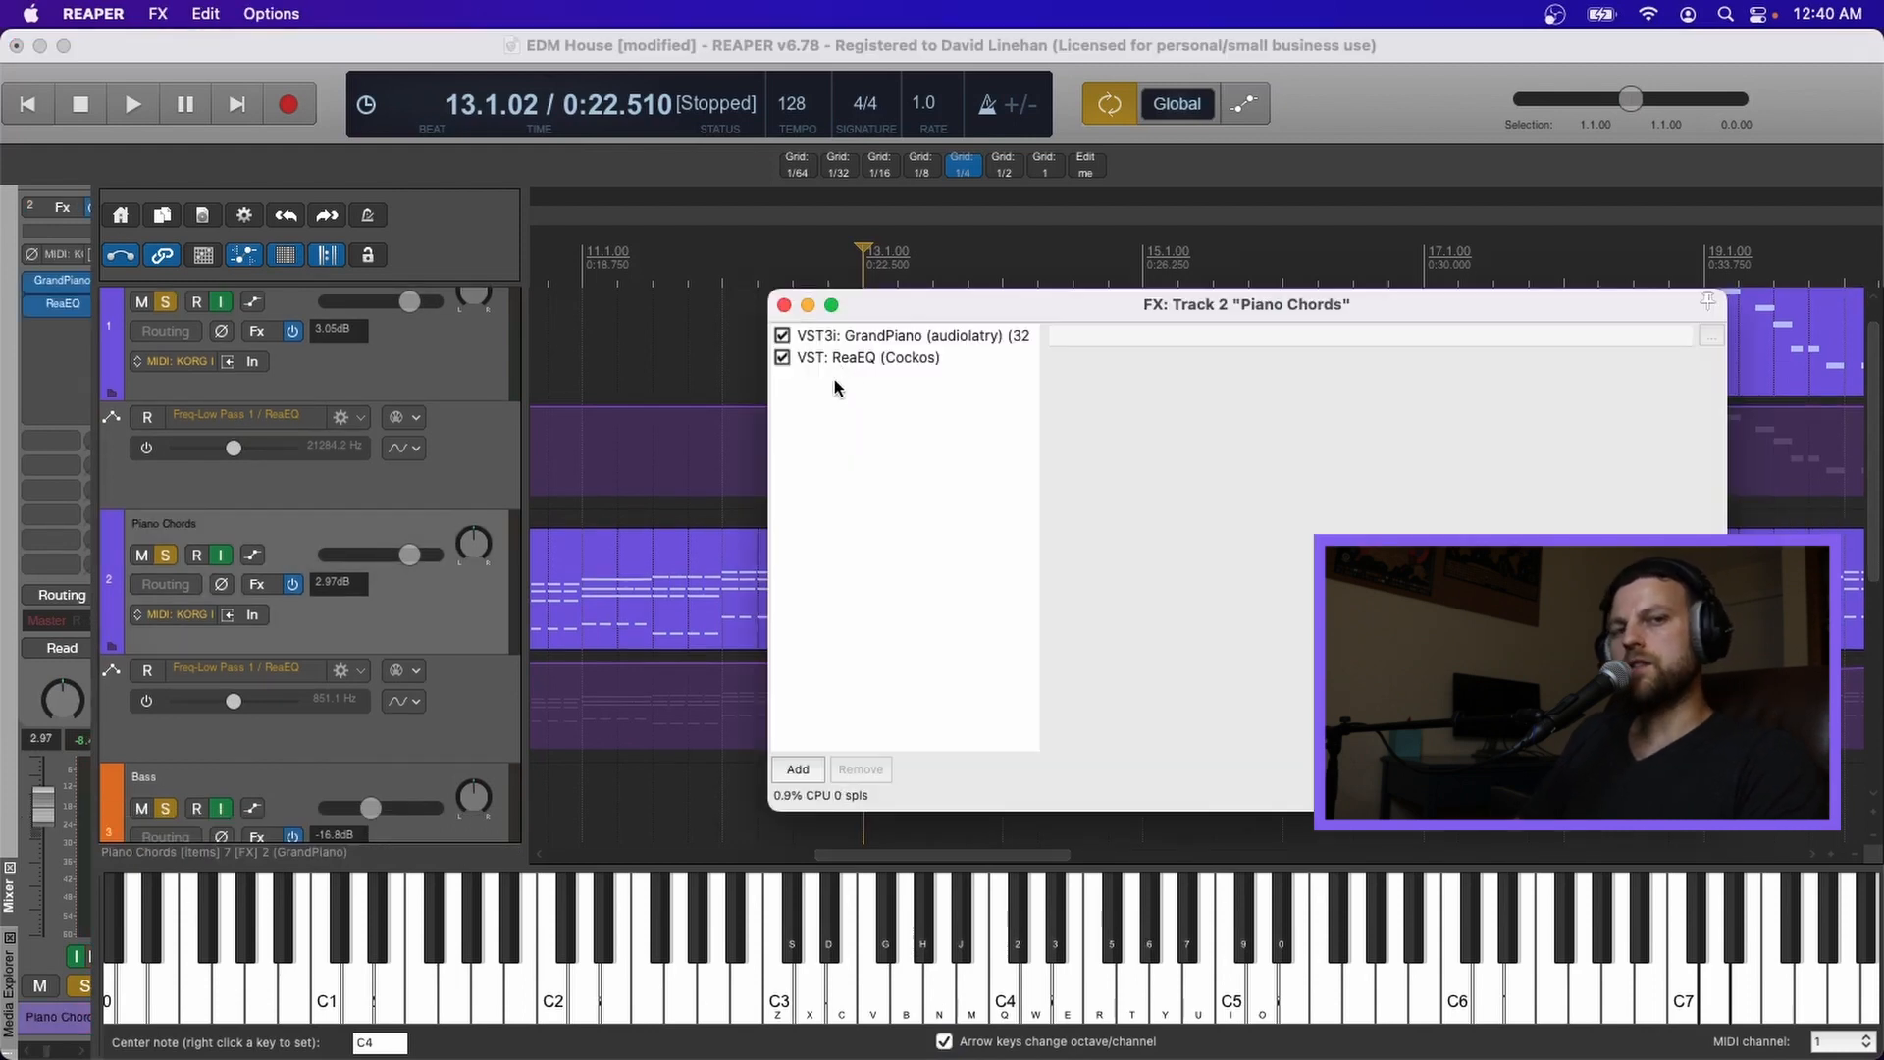
click(784, 306)
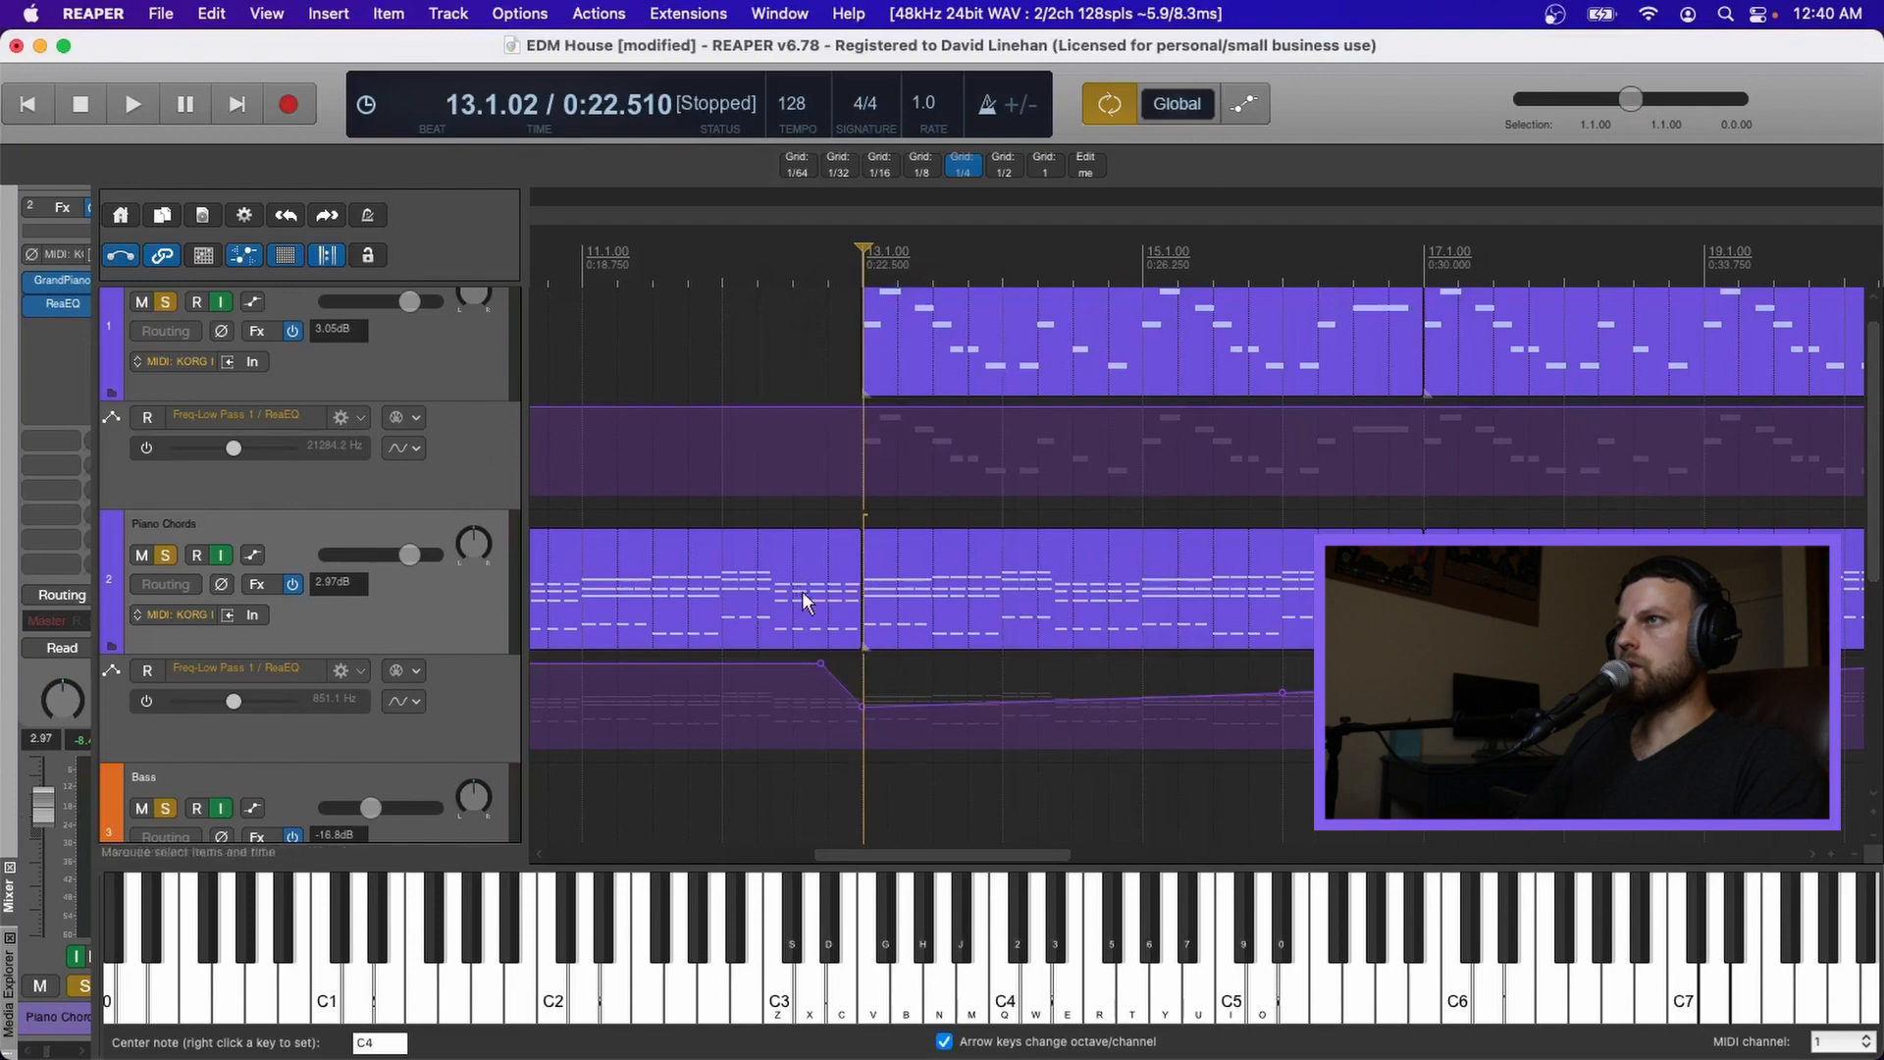
- Add the ReaComp (Cockos) compressor after ReaEQ in the Piano Chords effects chain
click(257, 583)
double_click(613, 301)
text(comp)
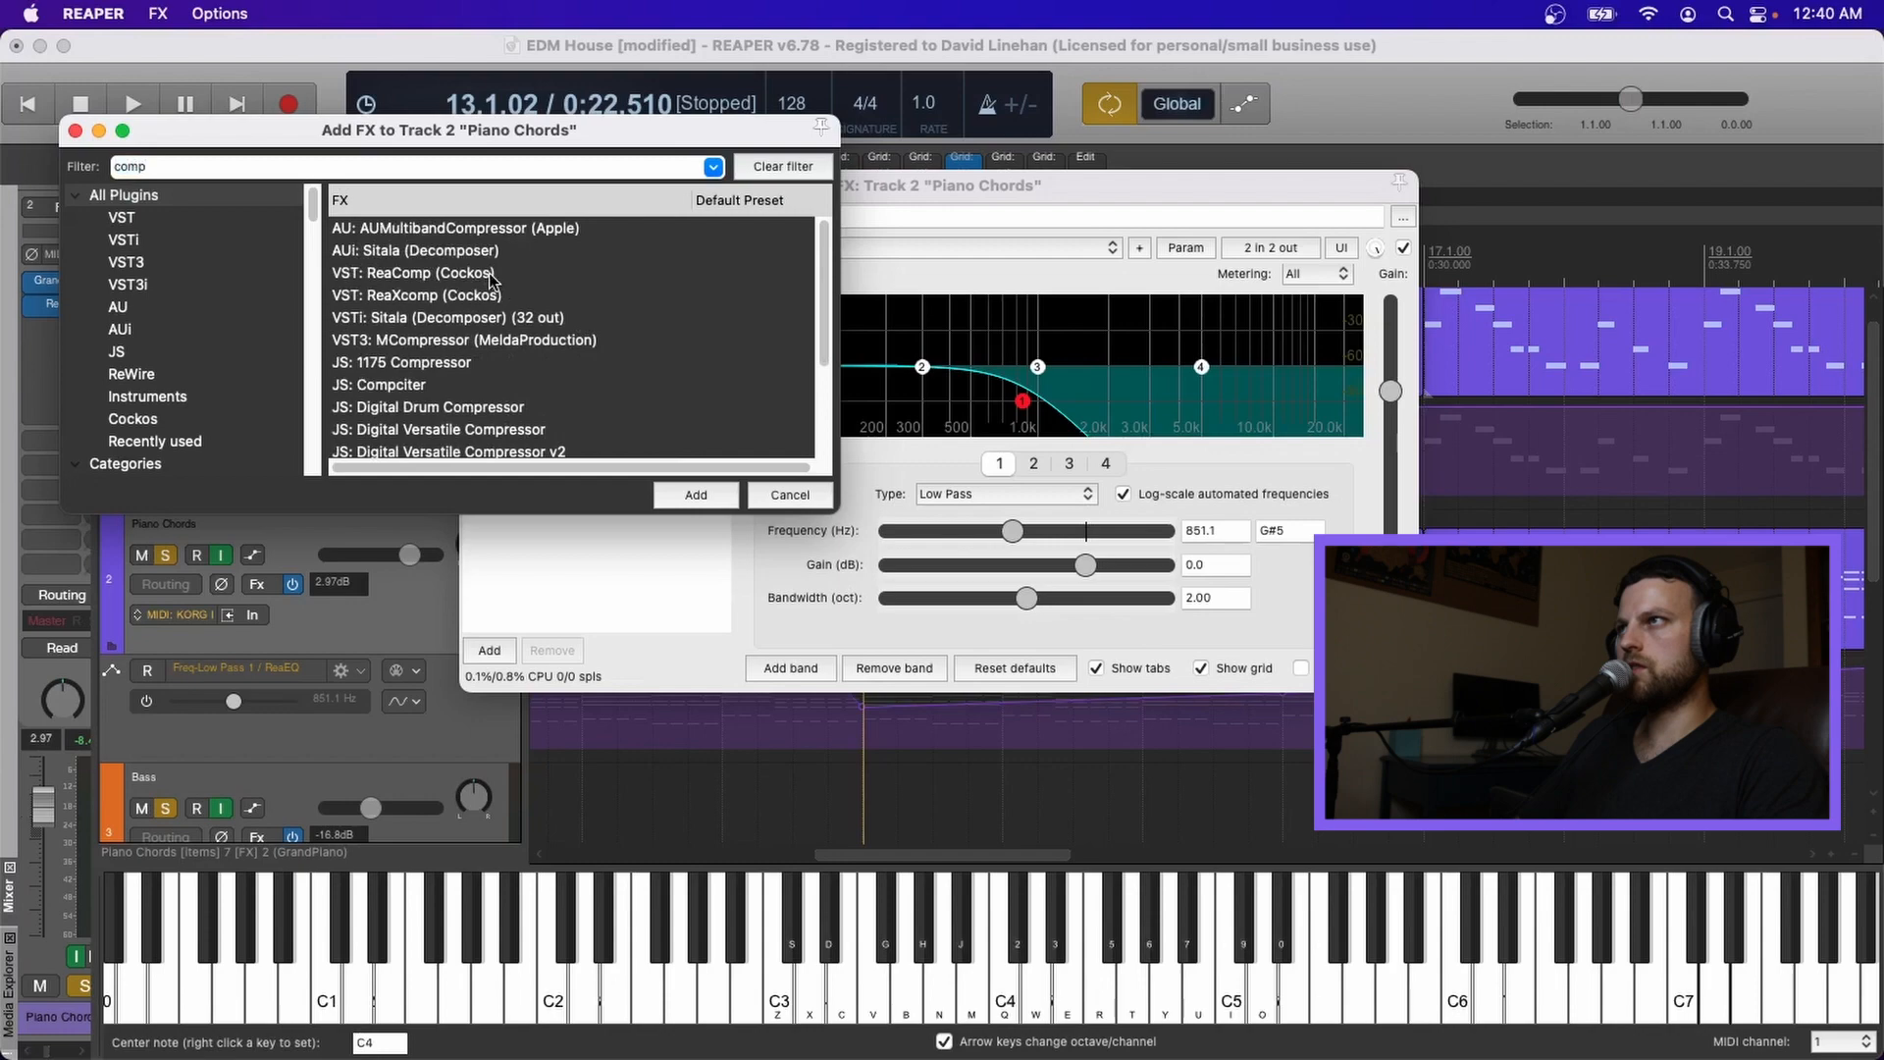
click(491, 274)
click(704, 495)
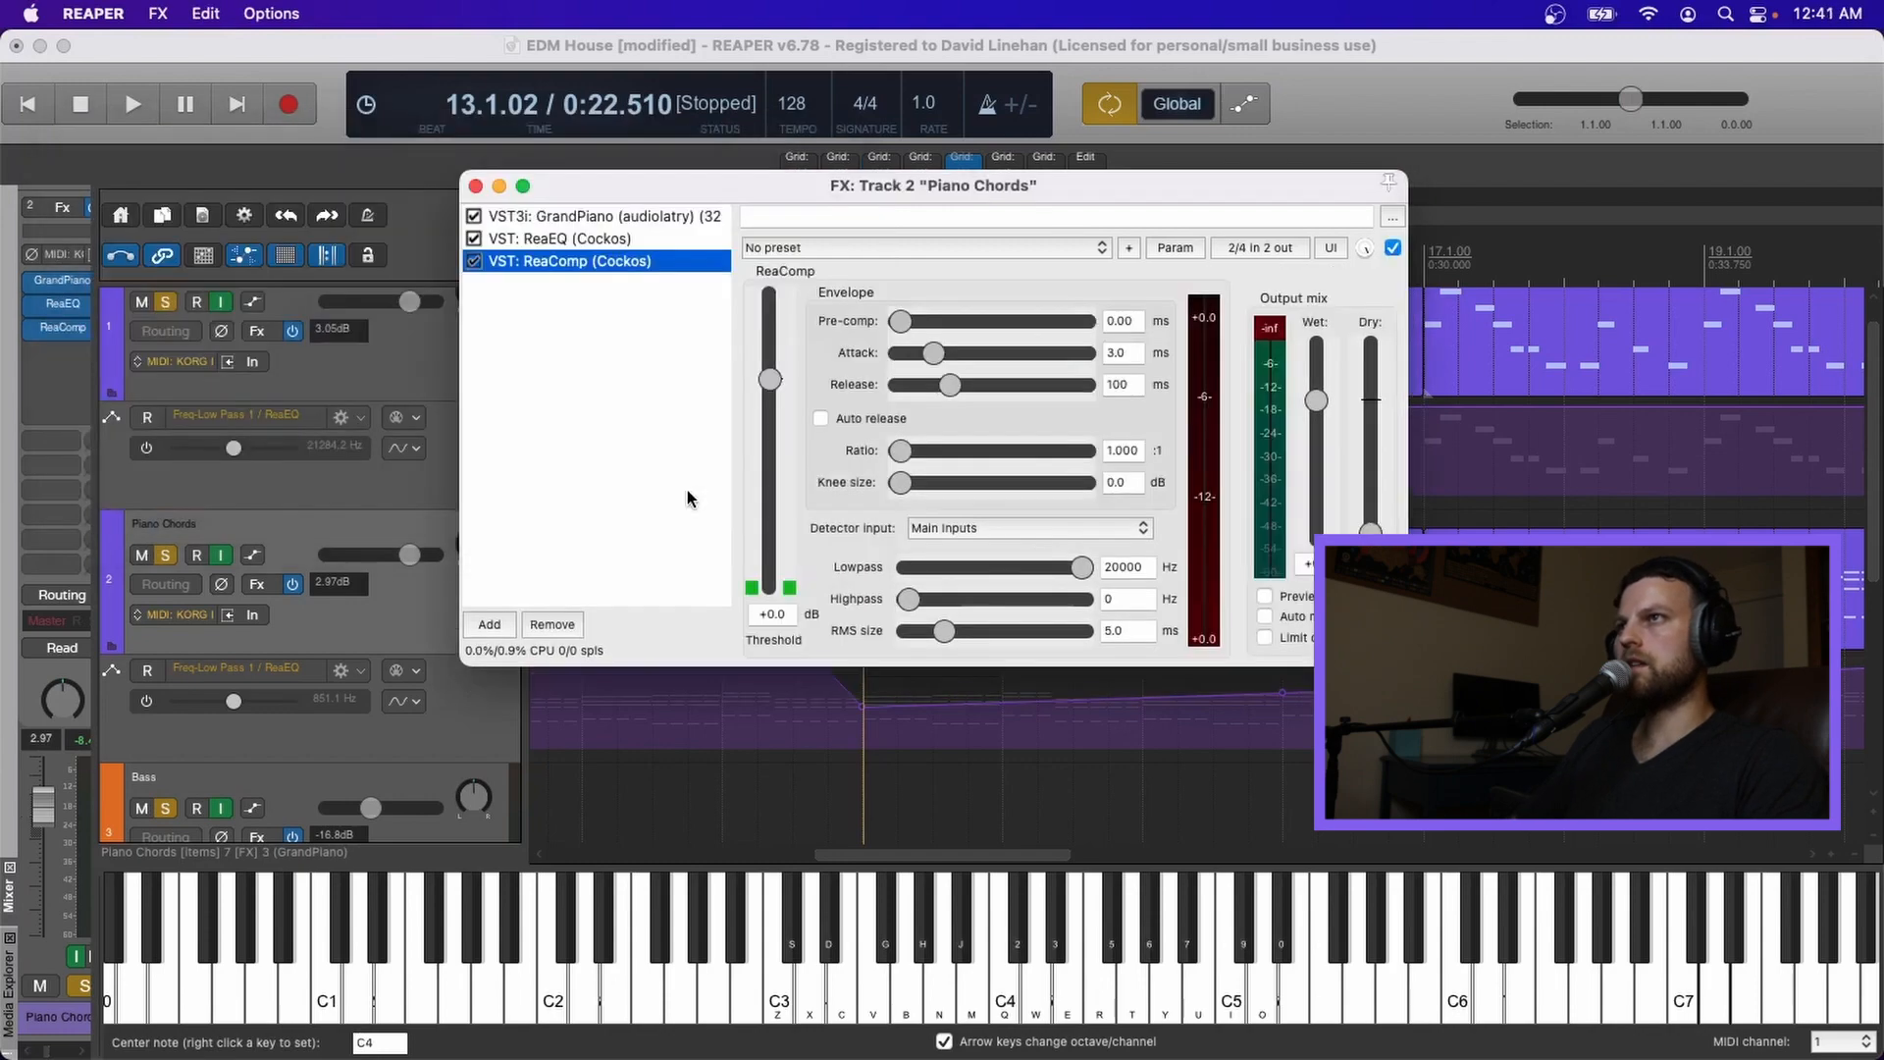
- Send the SD_Kick_Boost_C track to channels 3/4 of Piano Chords through its ReaComp, with the send level at +0.00 dB
drag(933, 186, 1230, 236)
scroll(686, 522, down, 3)
scroll(385, 530, down, 5)
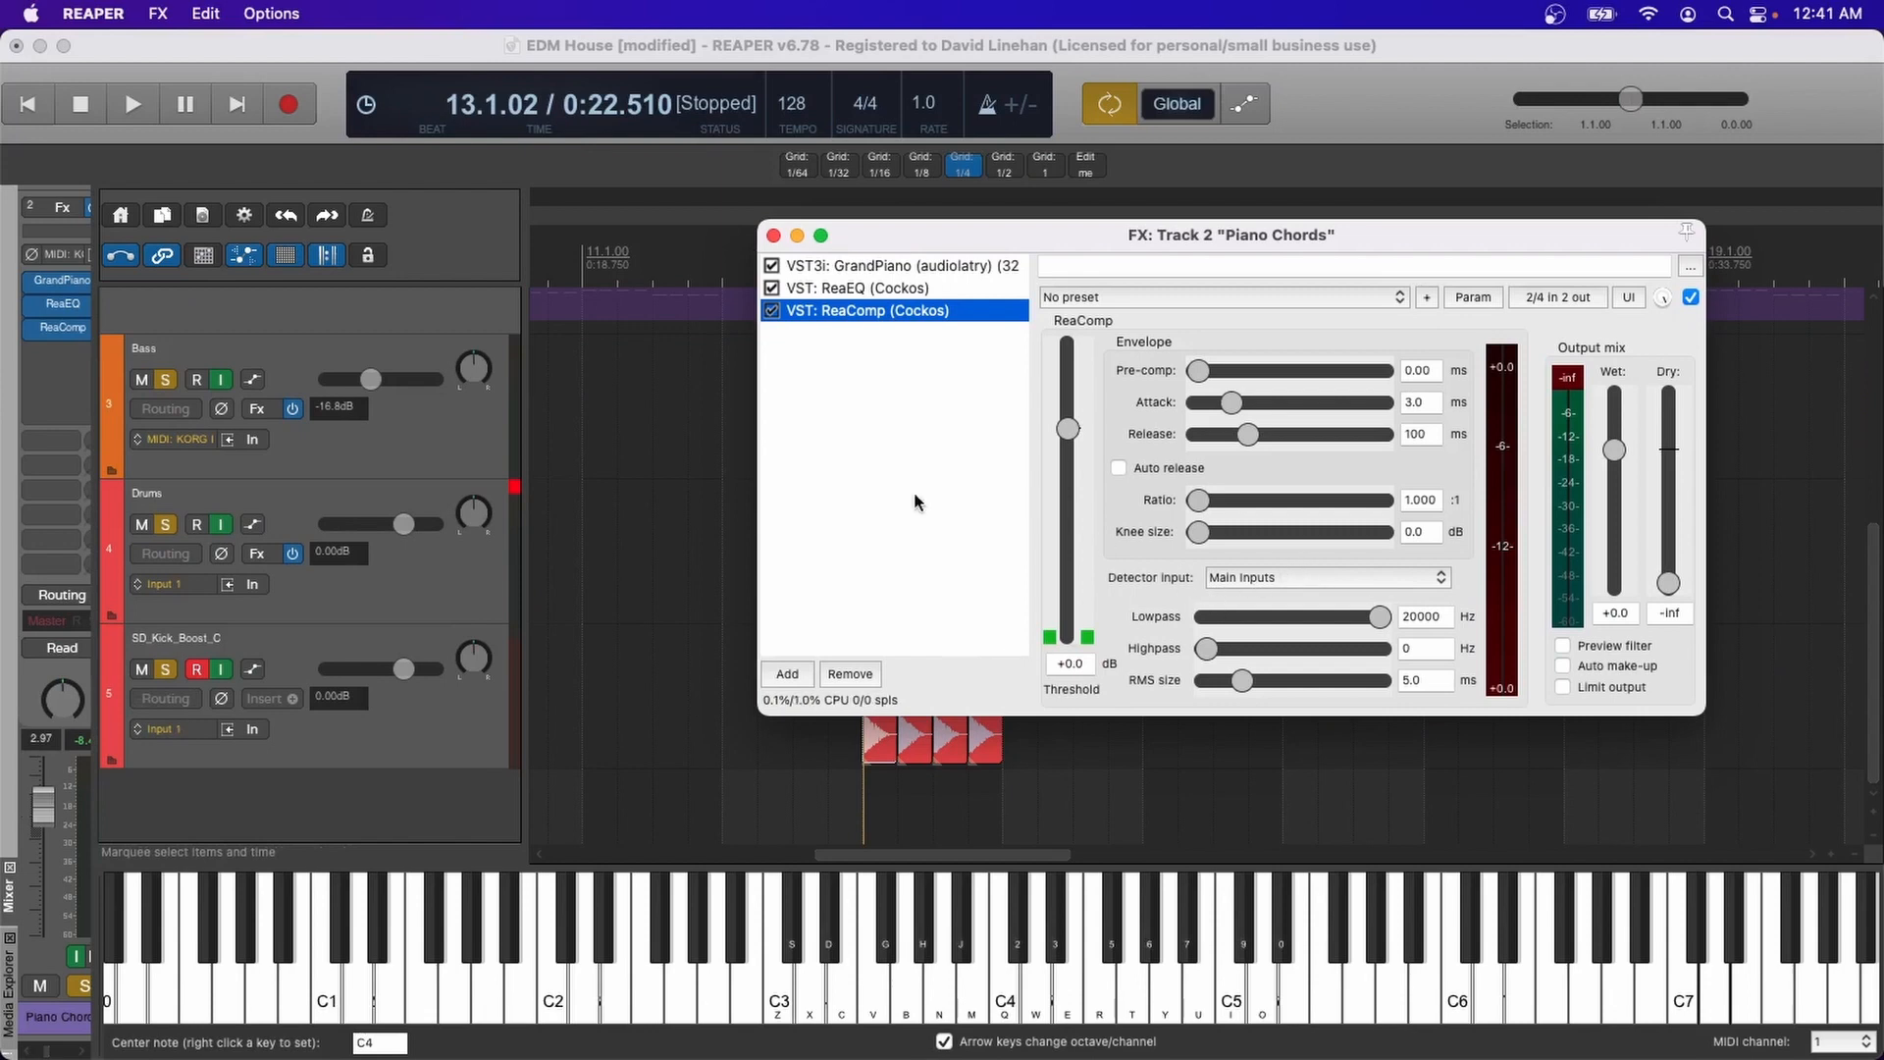
drag(164, 708, 1308, 475)
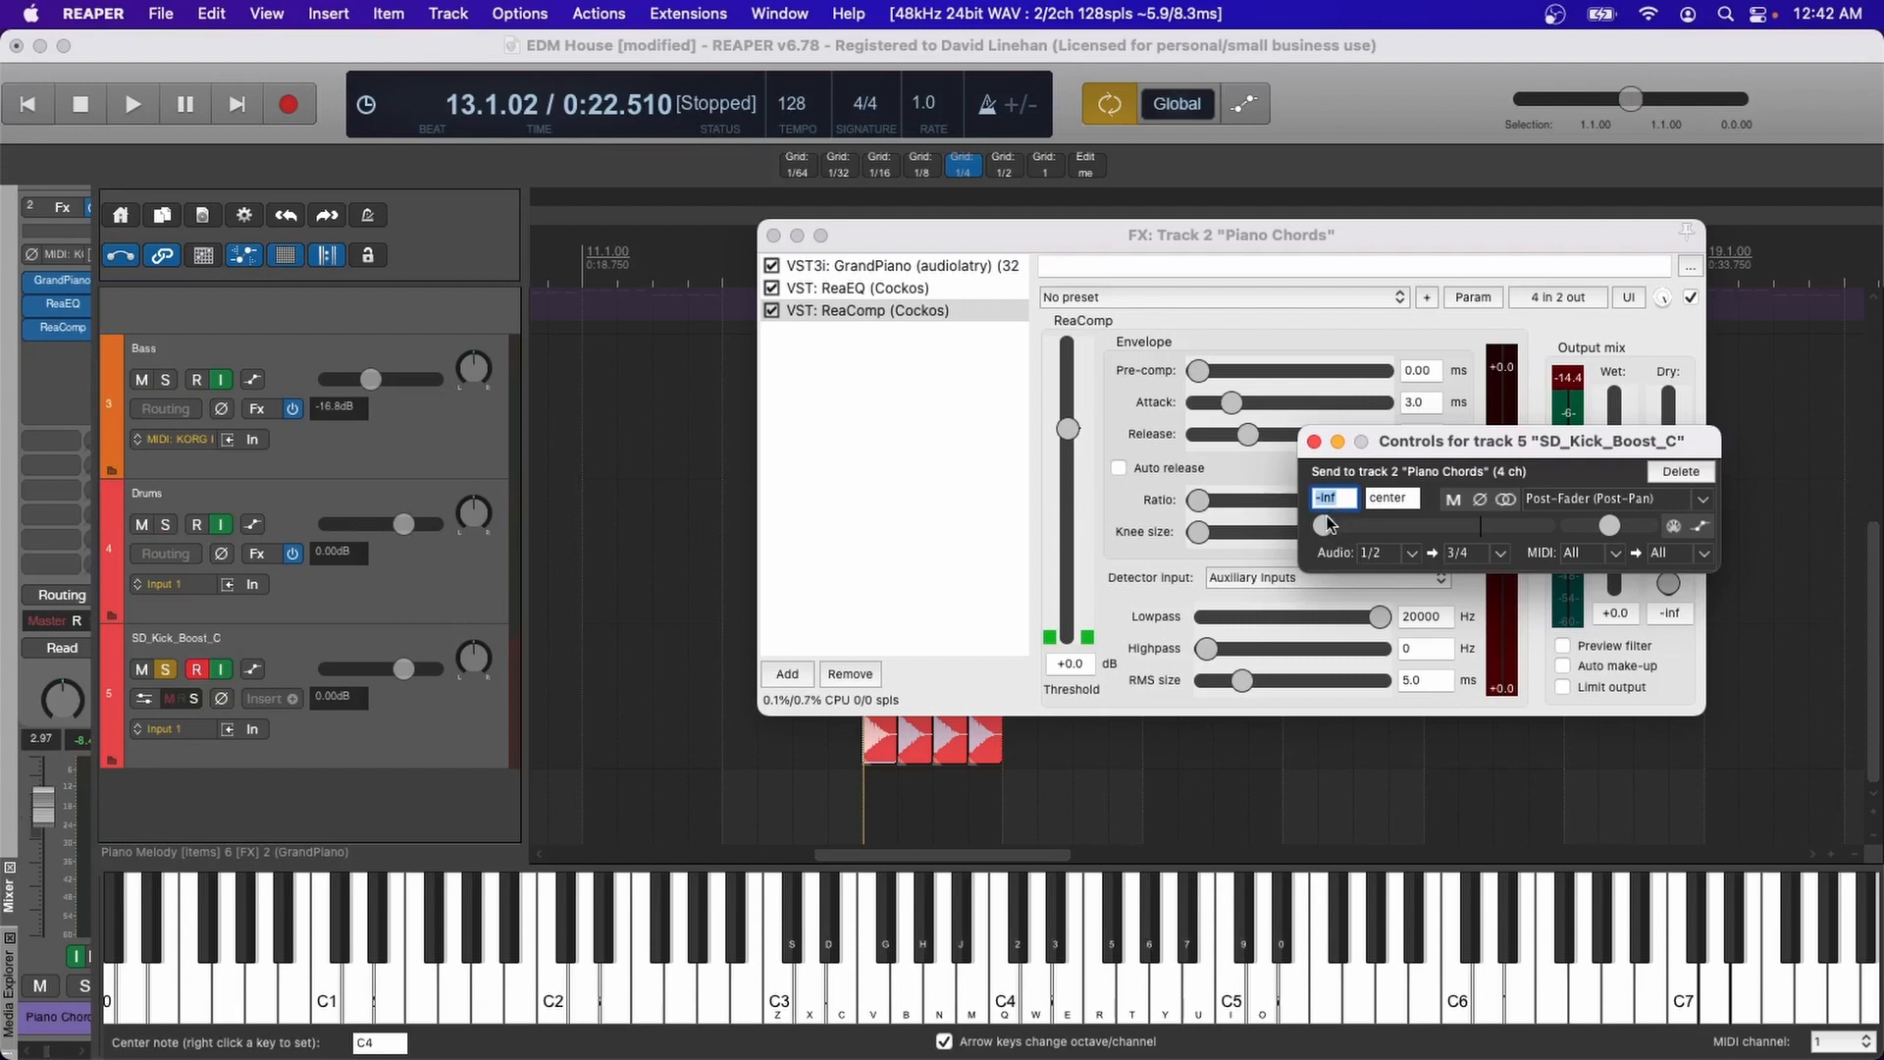
double_click(1371, 527)
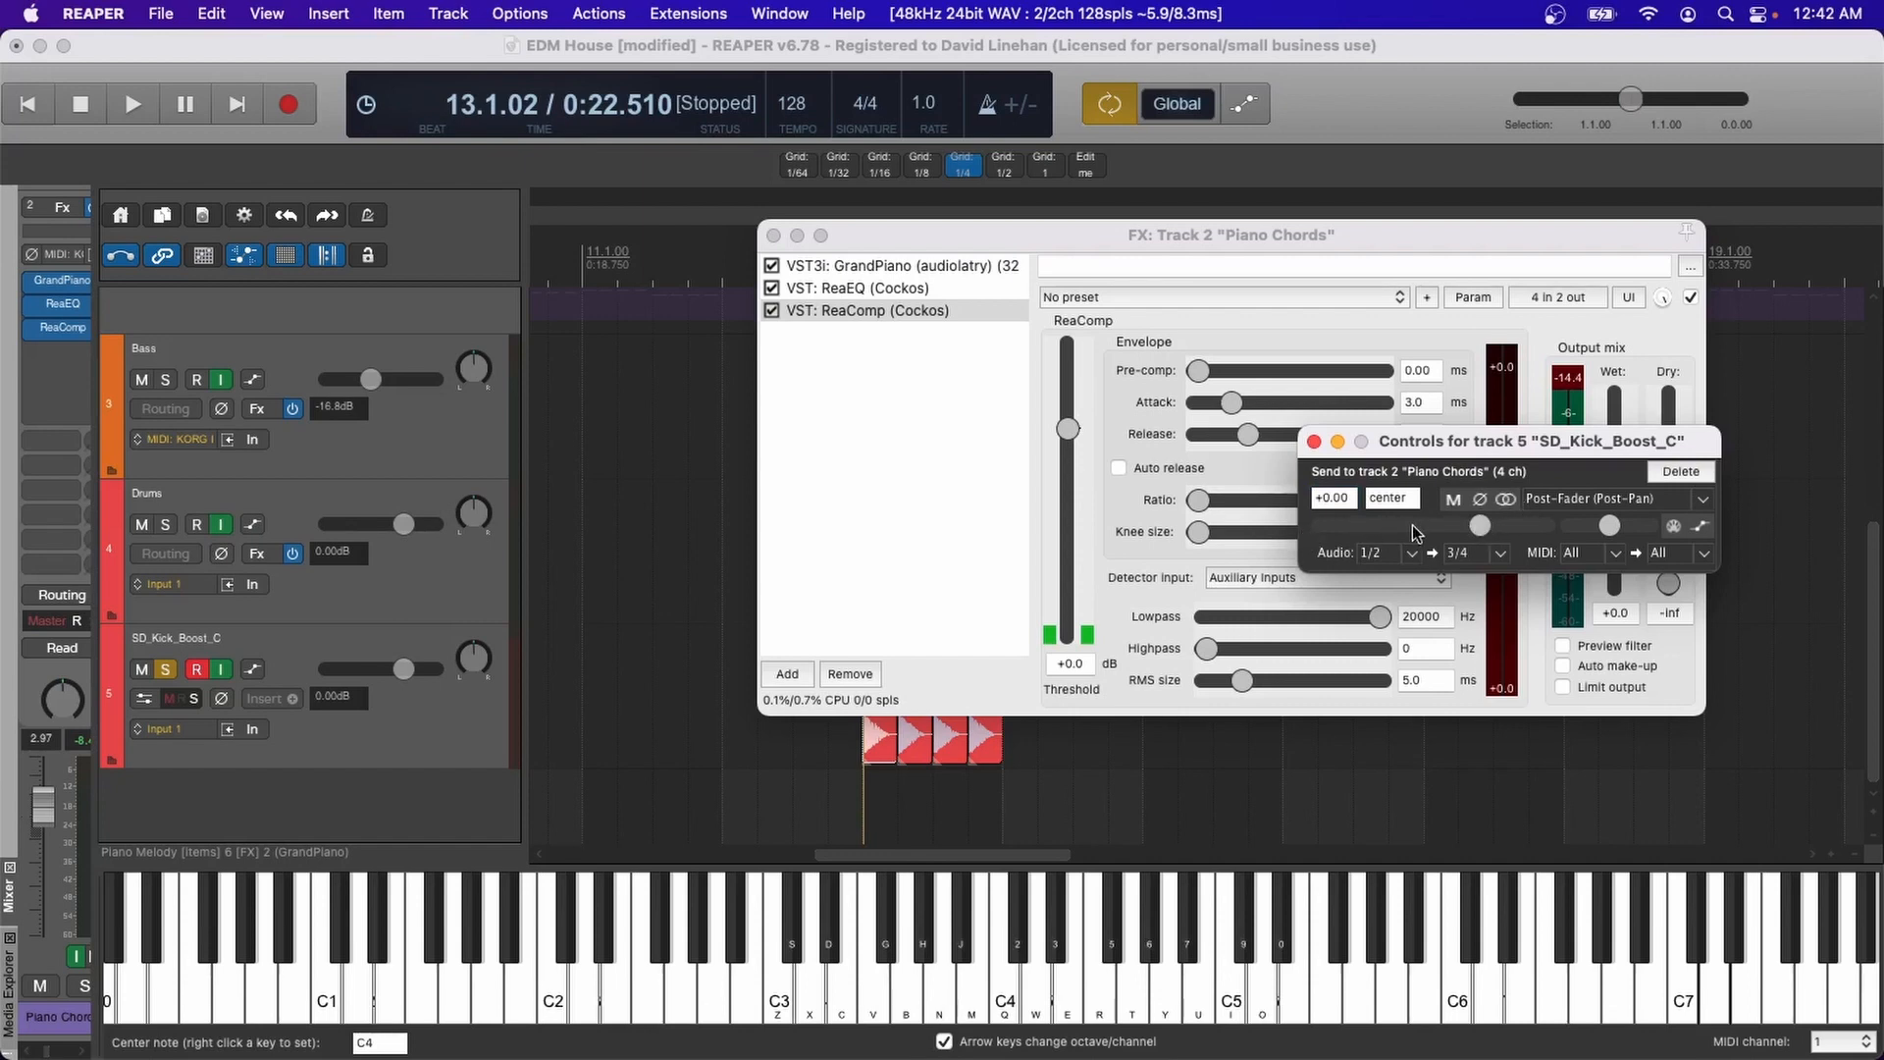
drag(1494, 528, 1471, 528)
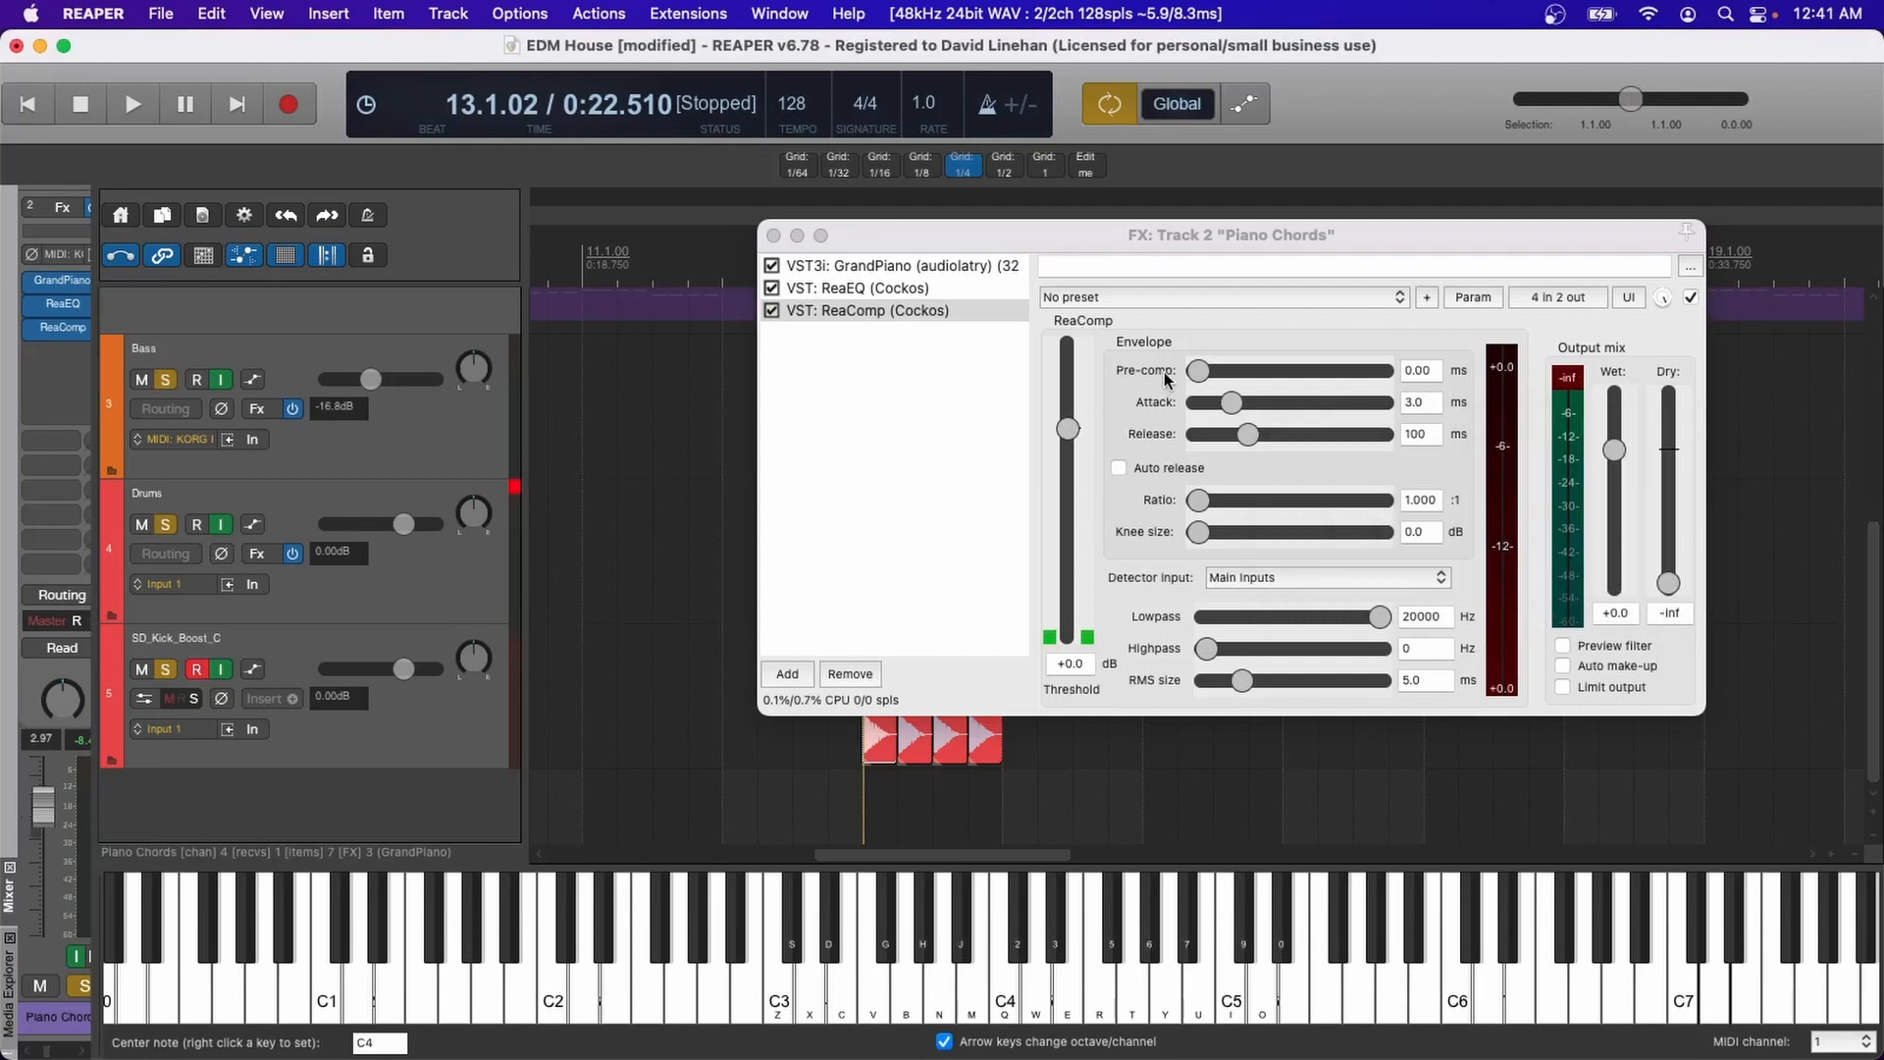
- Set ReaComp's detector input to Auxiliary Inputs and play bar 13 to check the kick signal on its threshold meter
click(1295, 579)
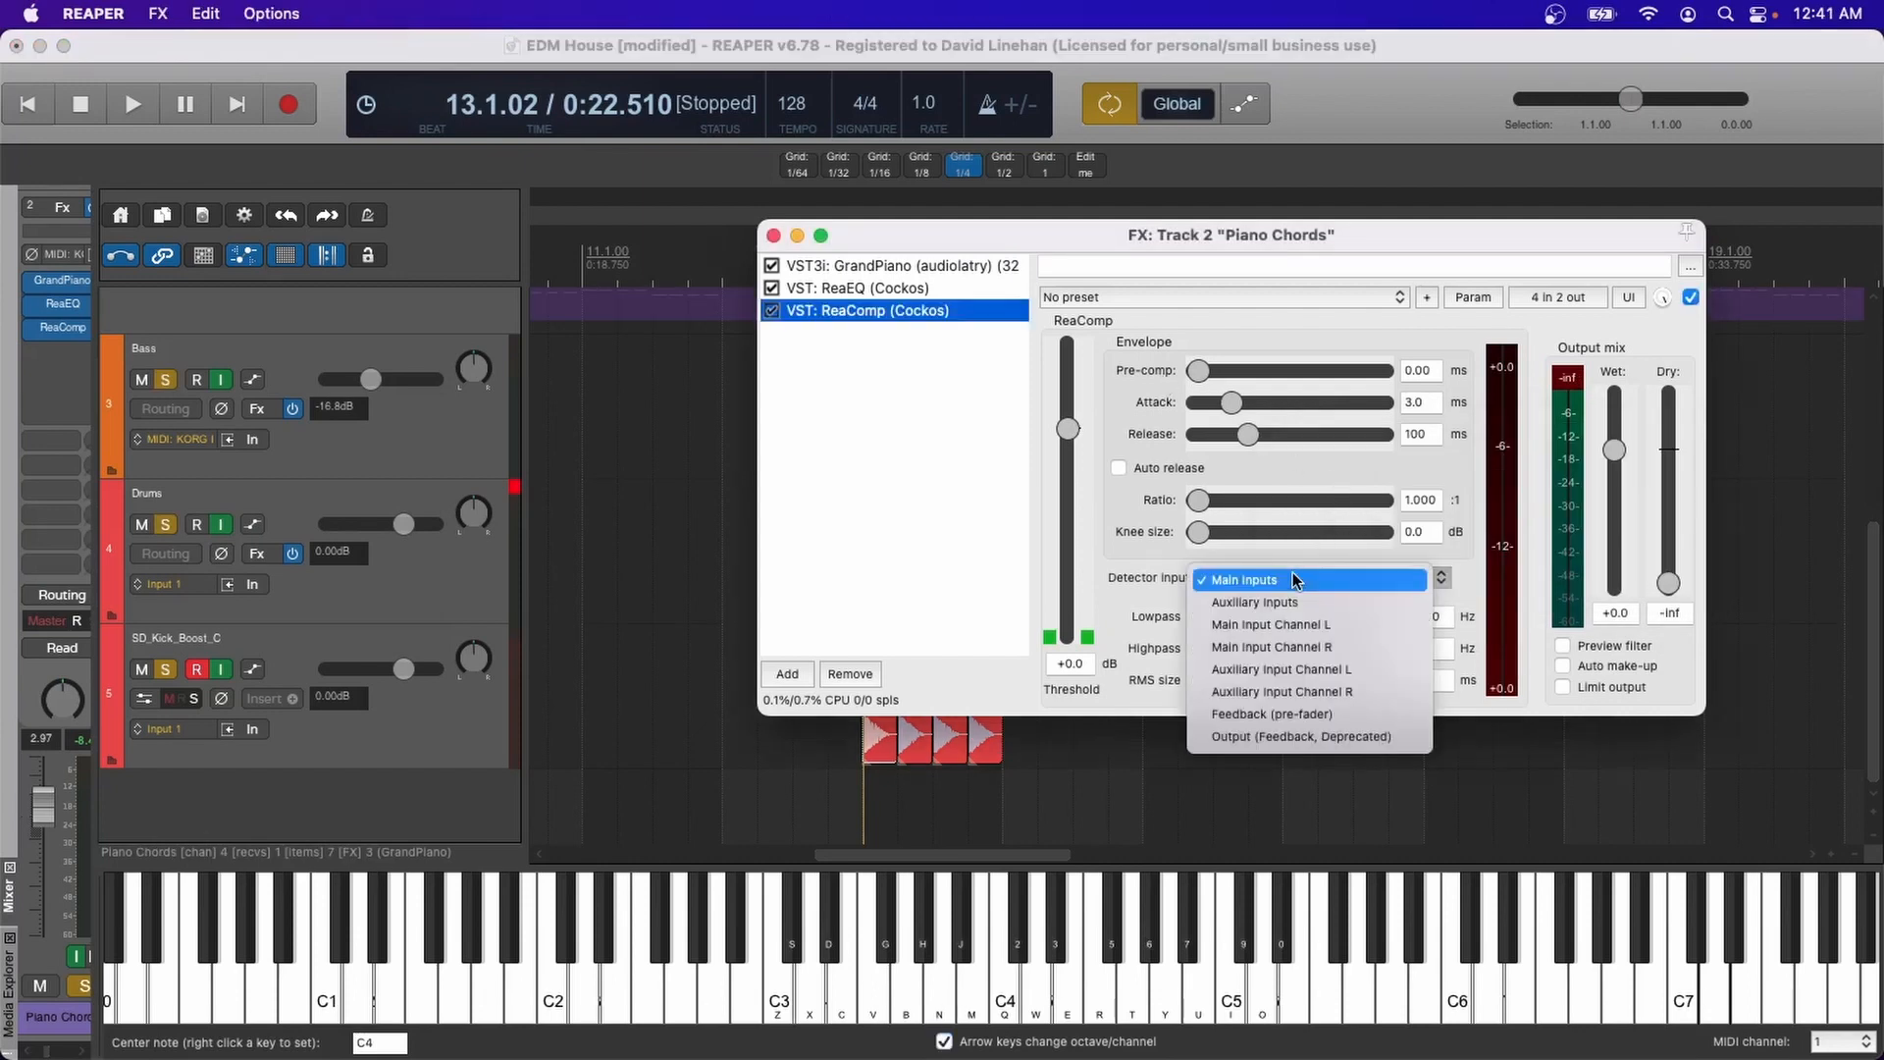
click(1241, 605)
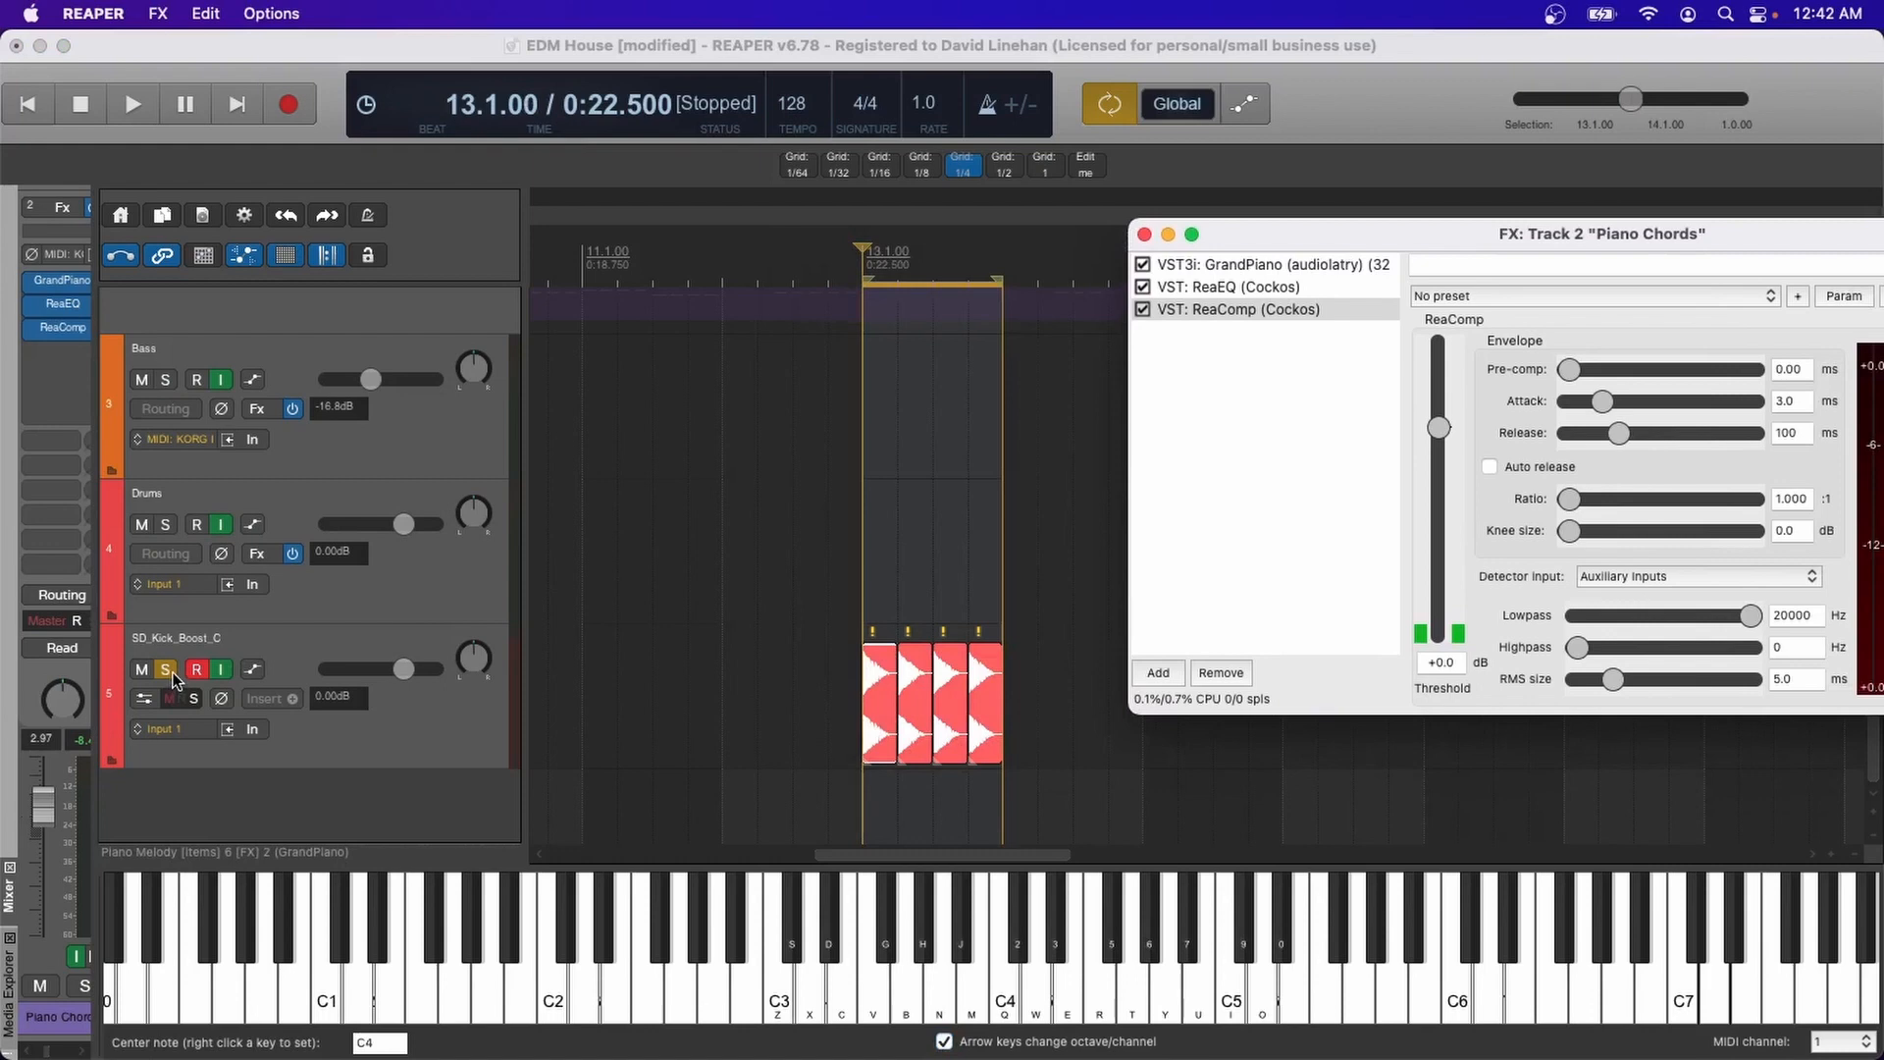
drag(1415, 243, 1362, 228)
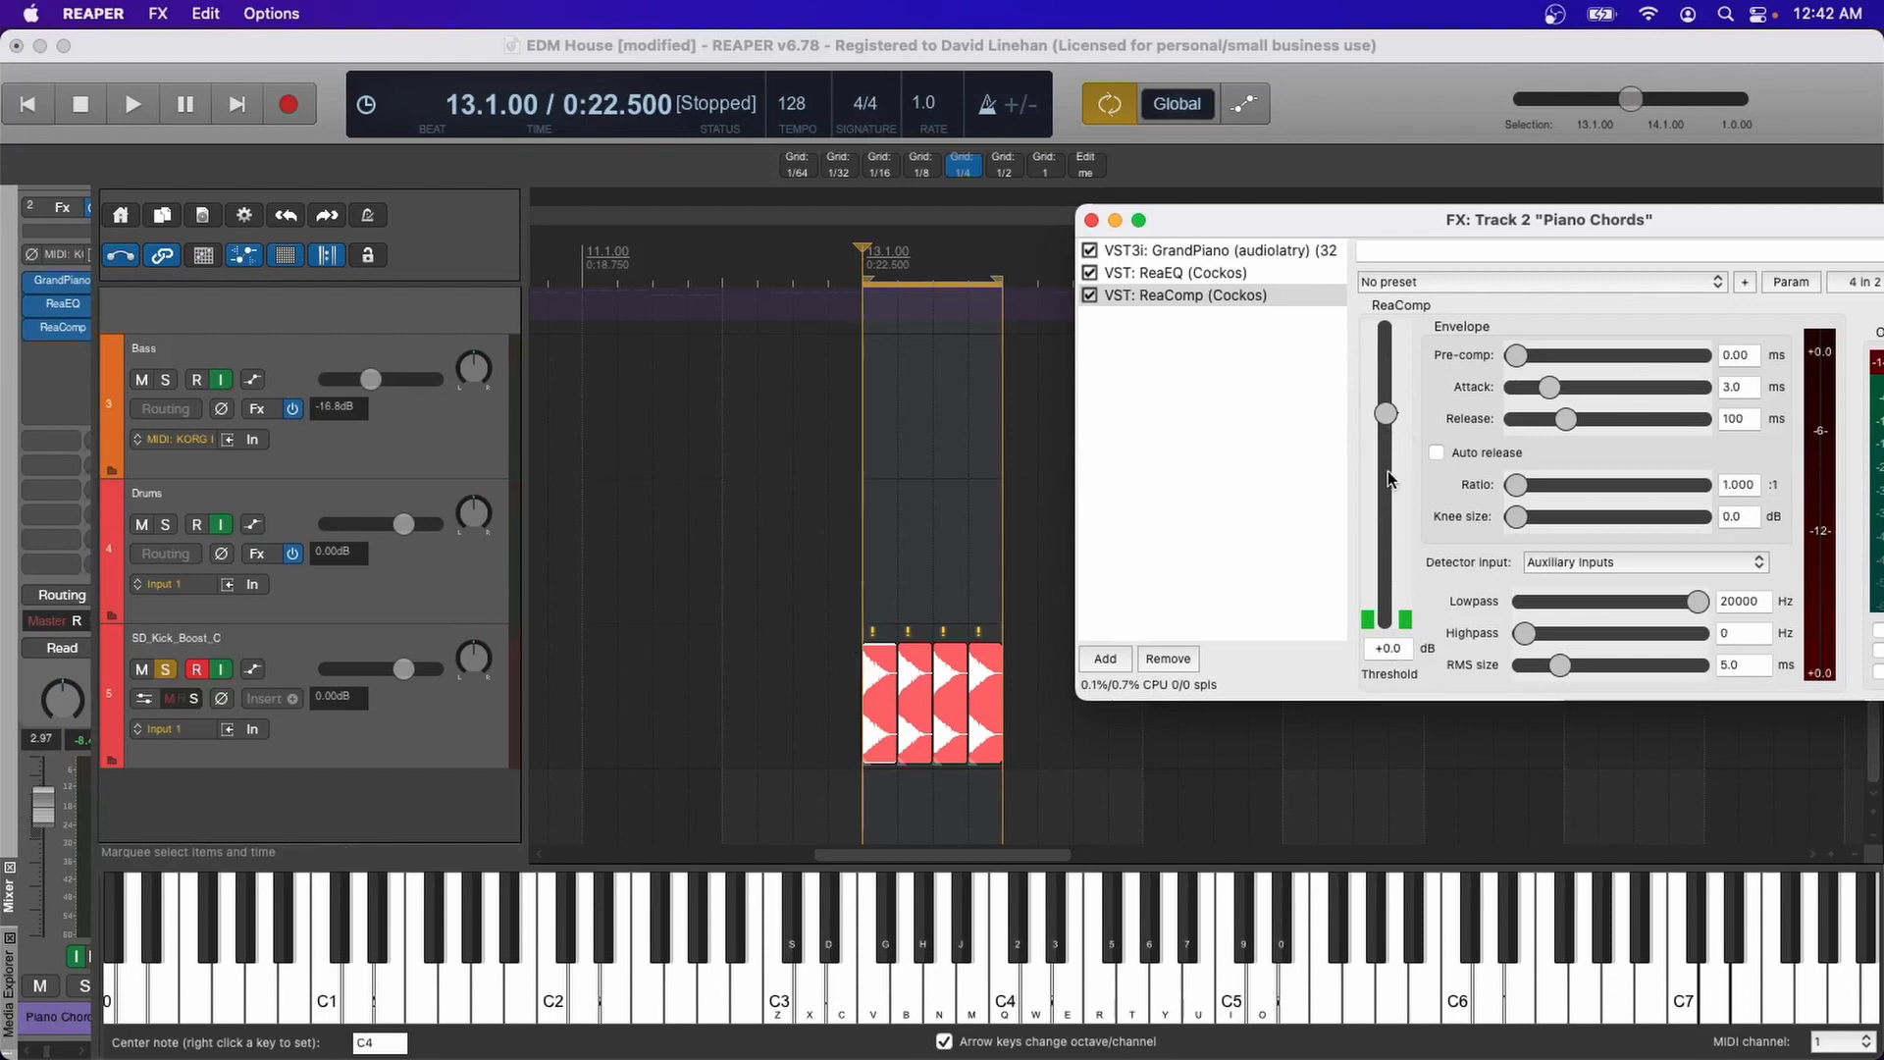
key(space)
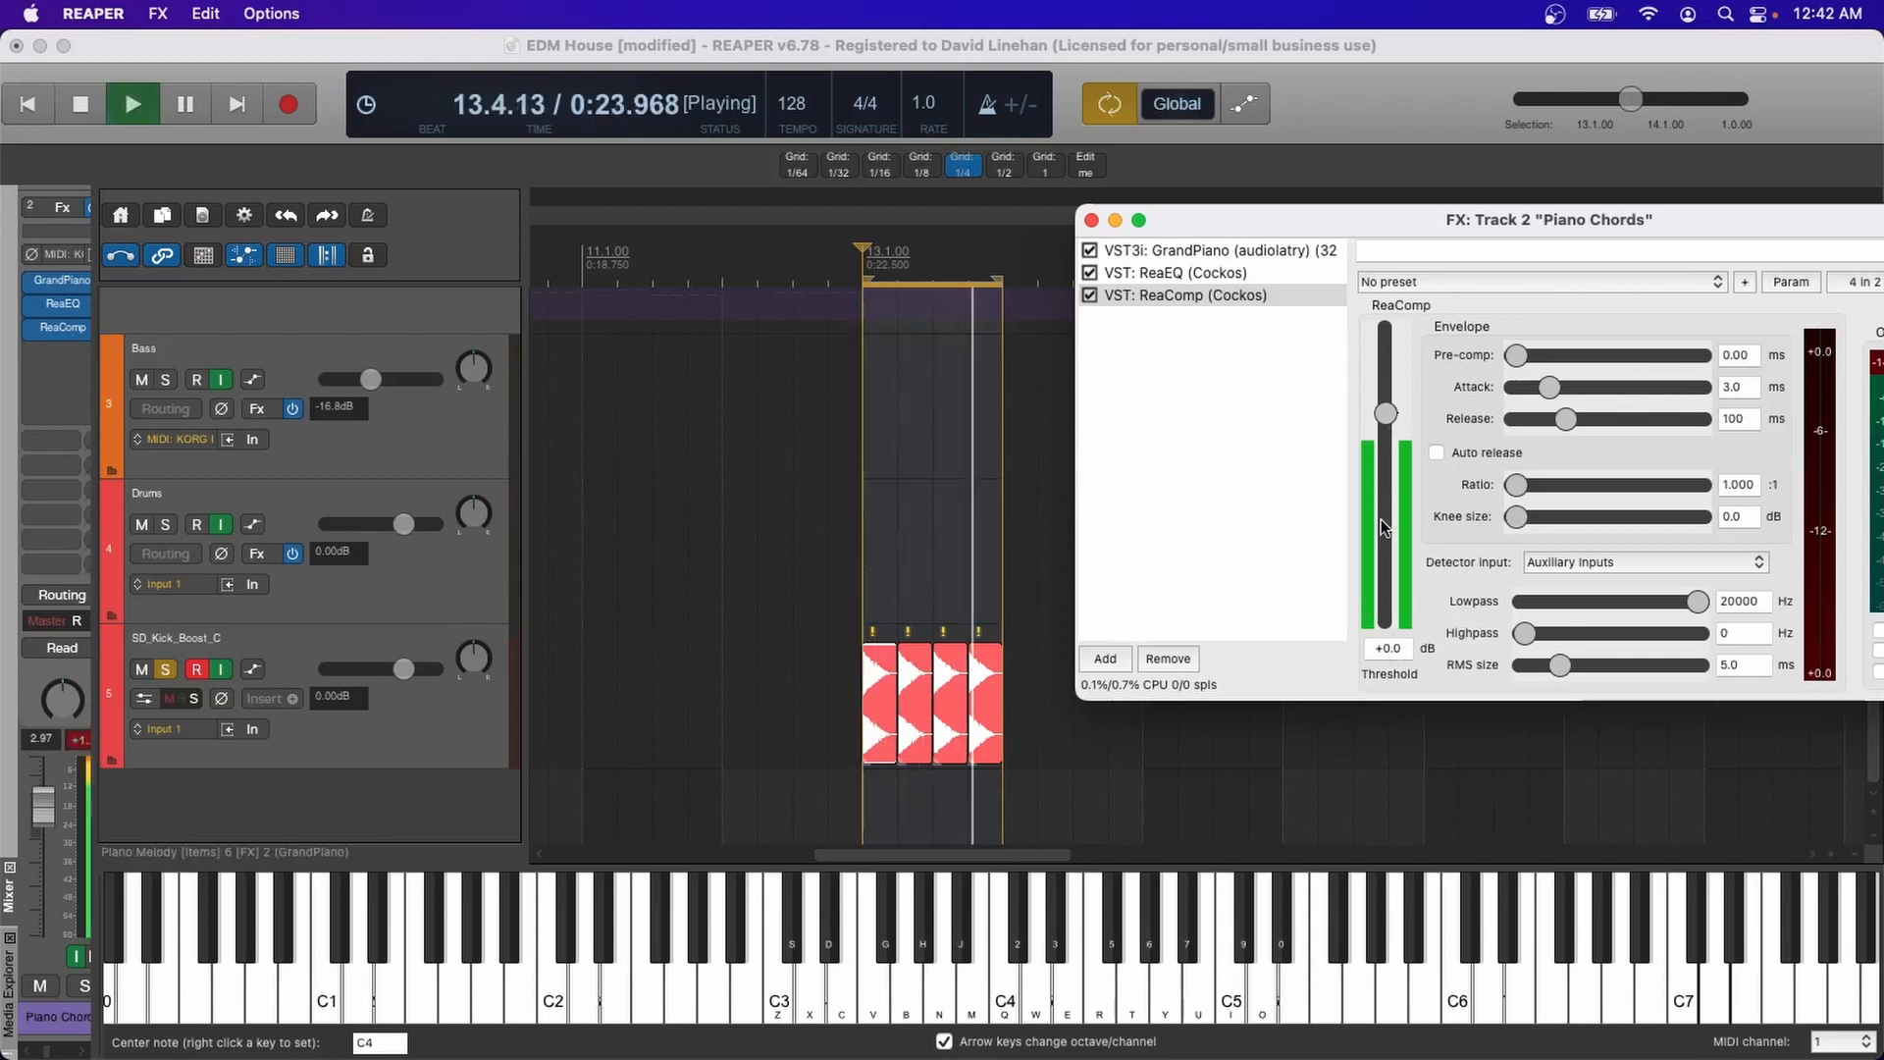
key(space)
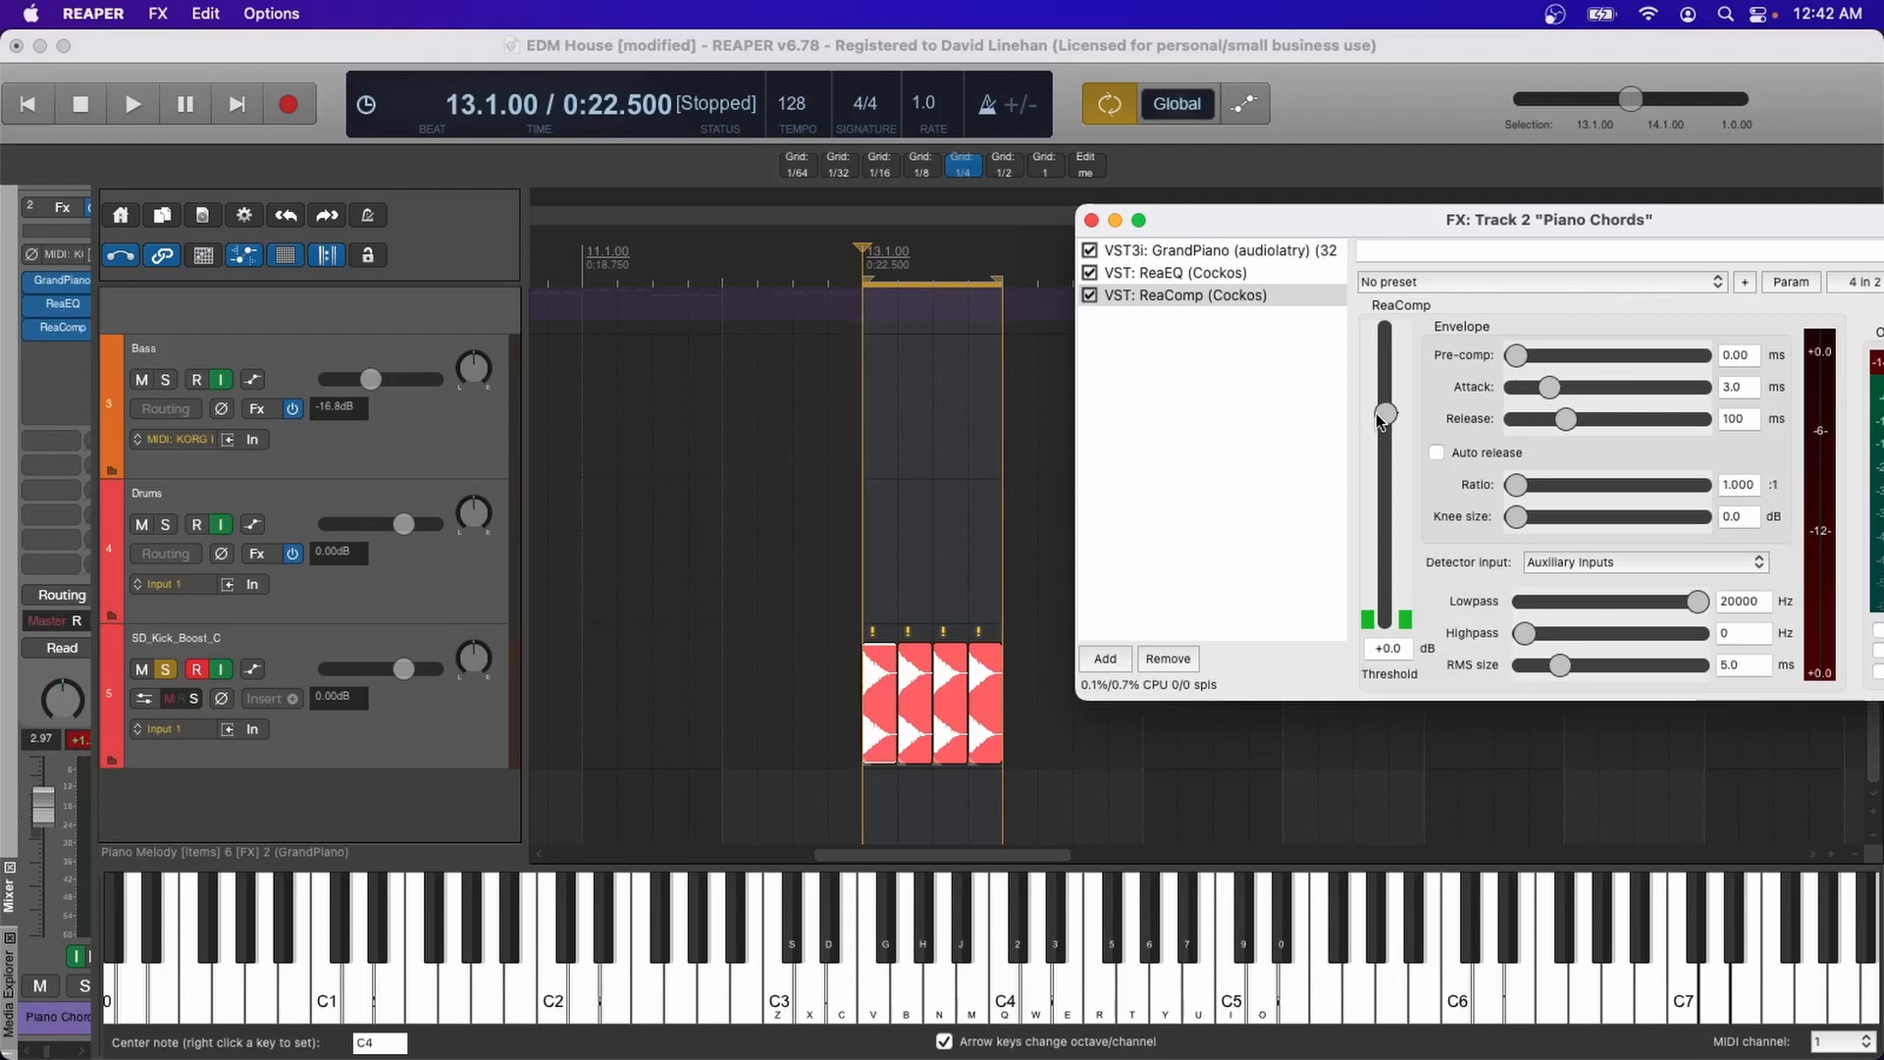
- Solo Piano Chords and review the kick track's sends in its routing settings
scroll(699, 476, up, 5)
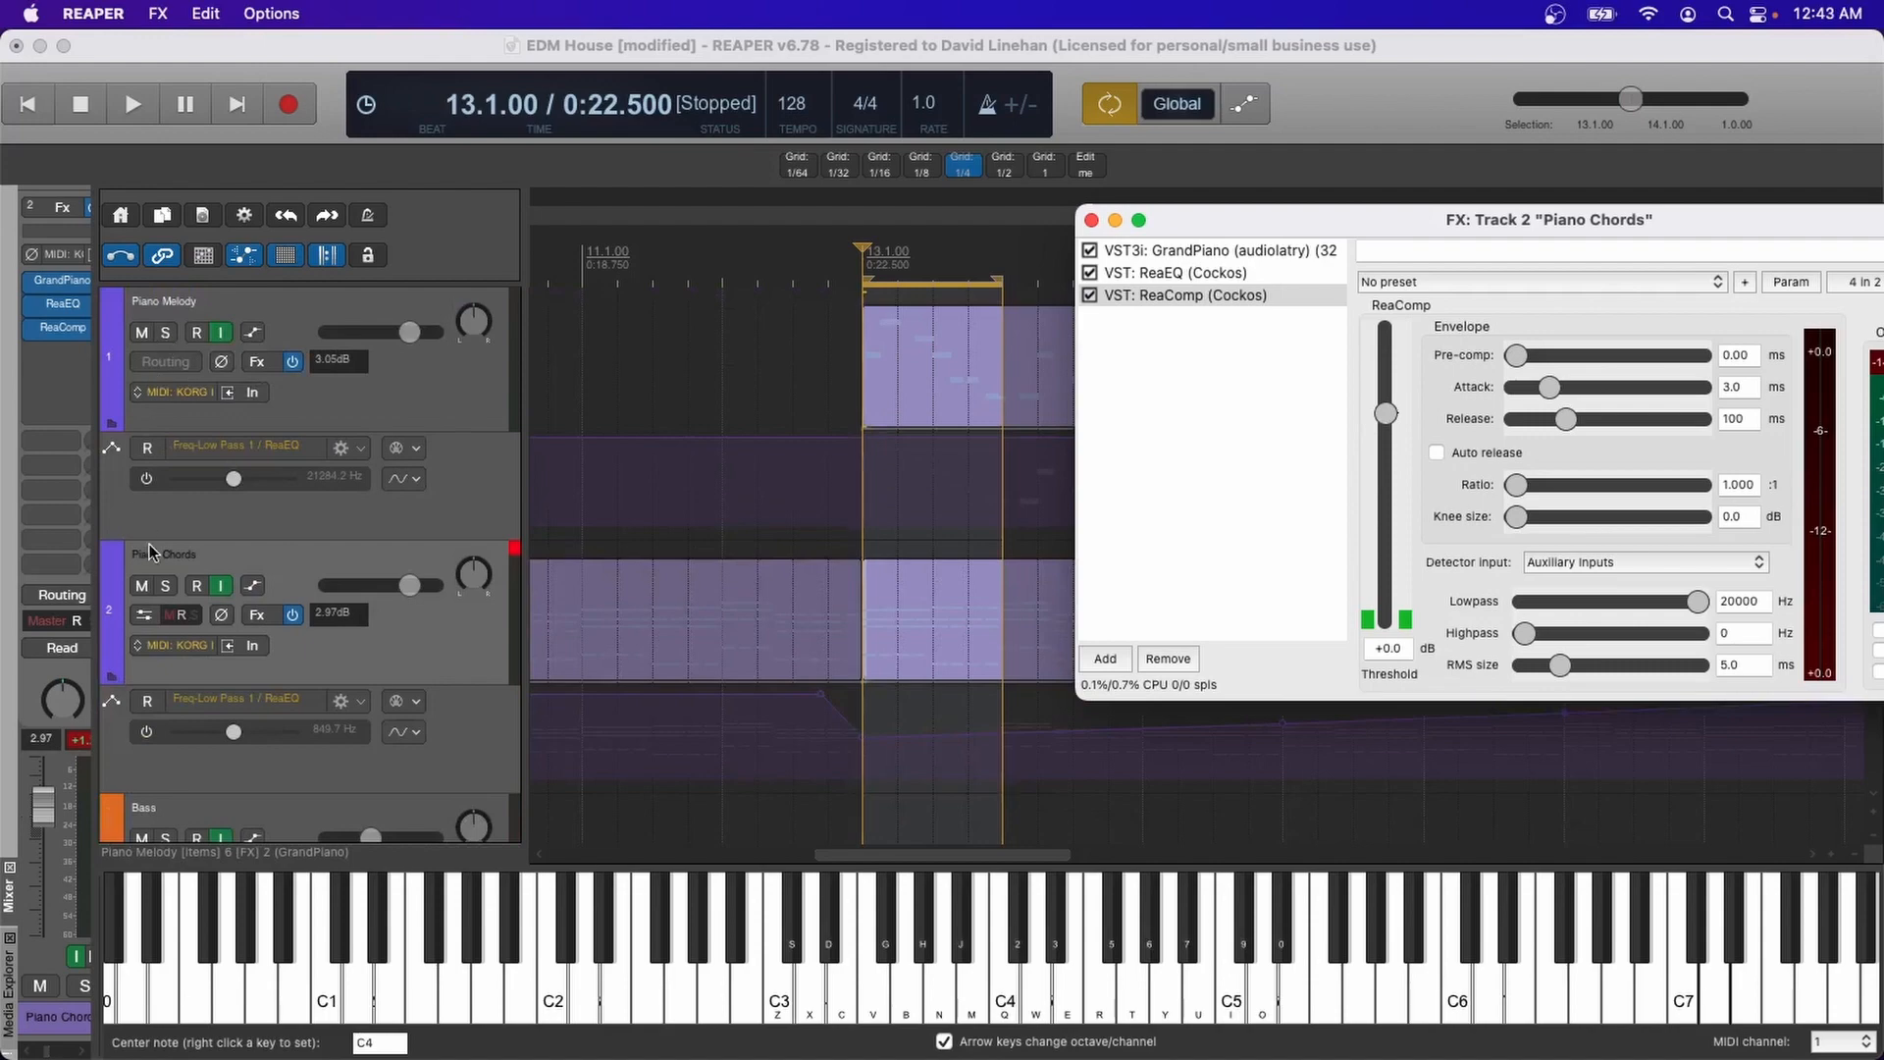
click(164, 586)
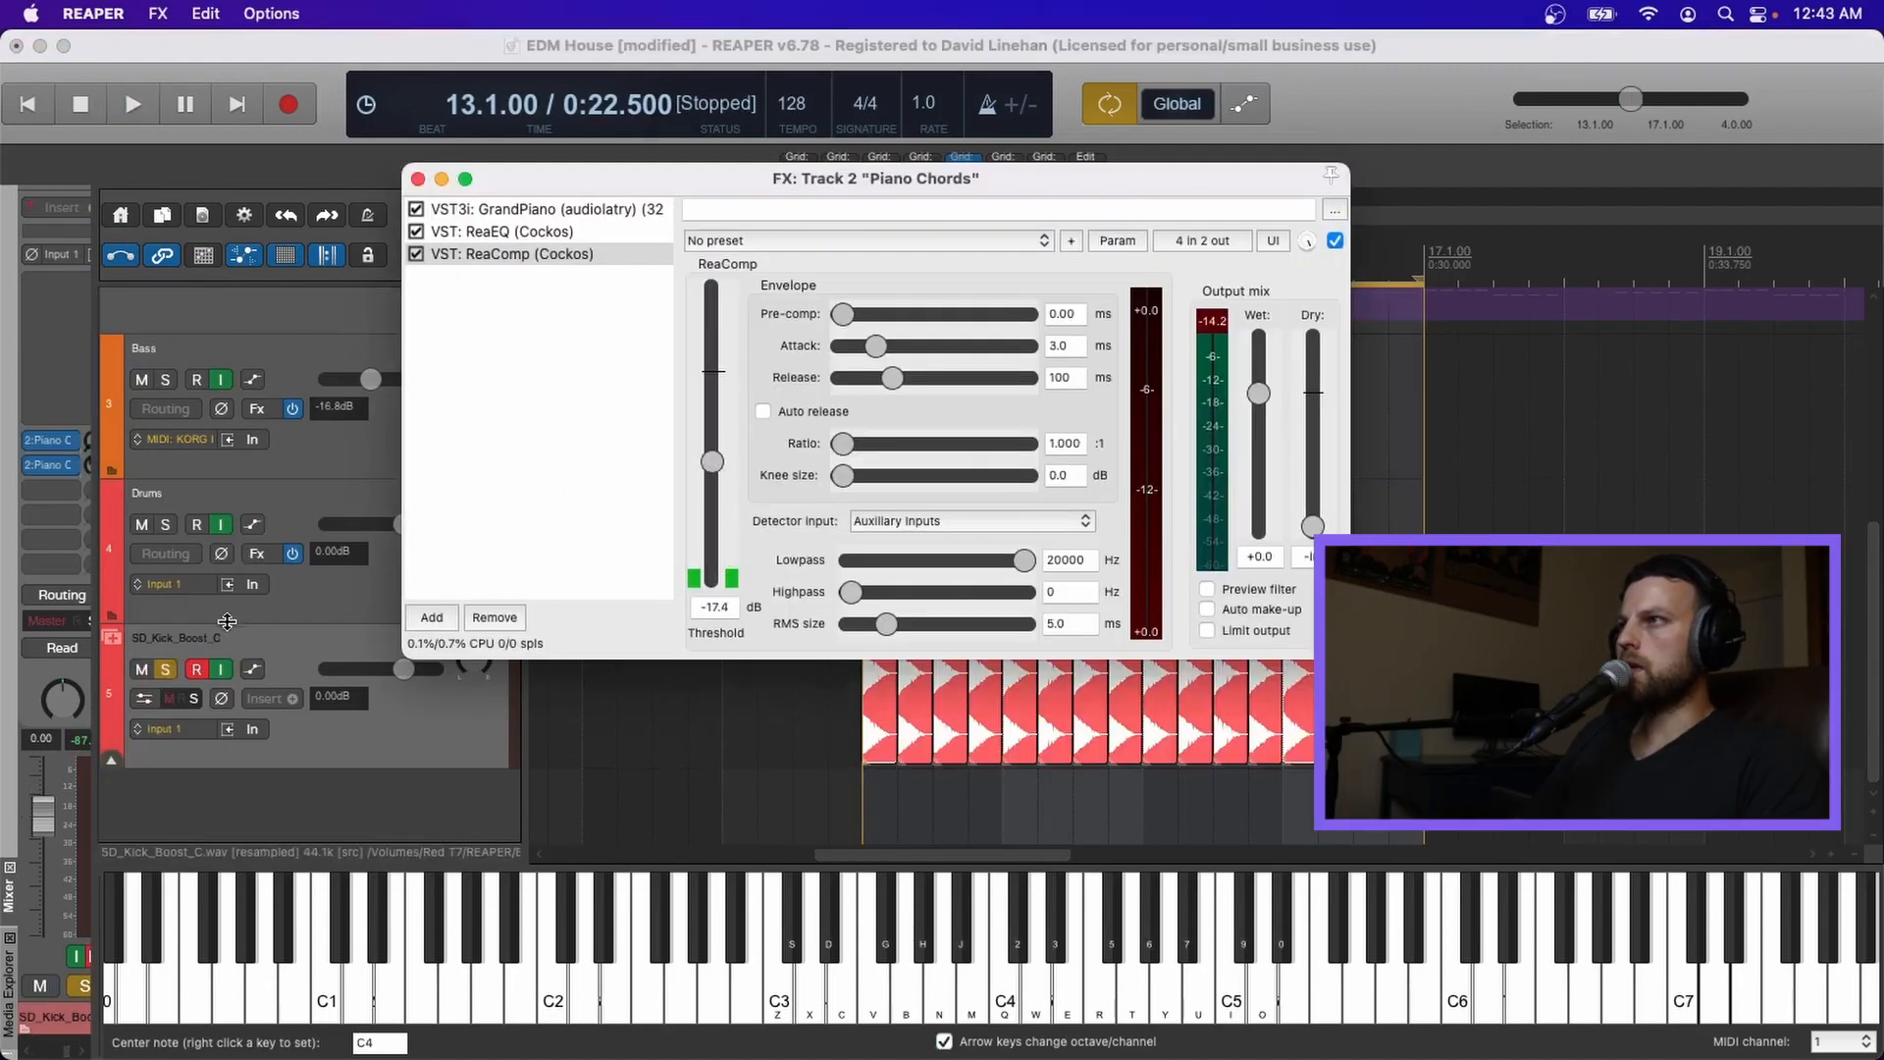
click(168, 704)
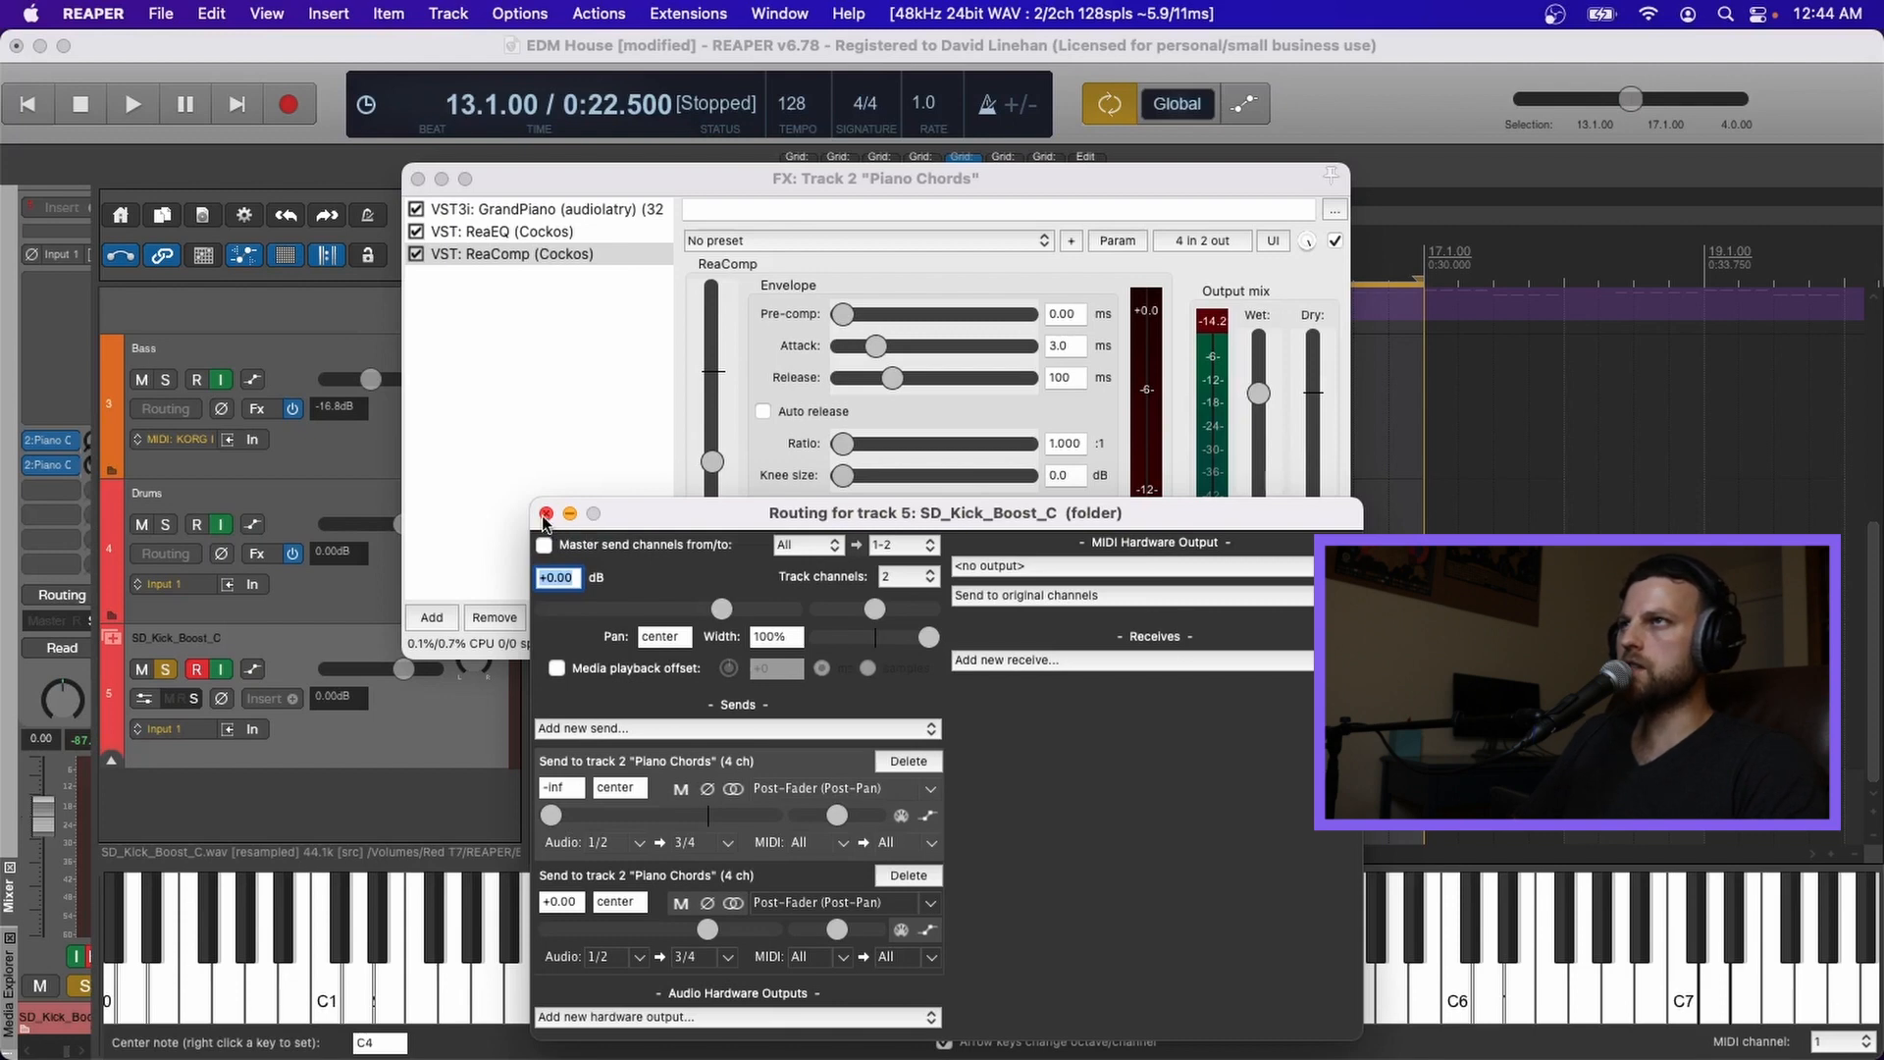
click(546, 514)
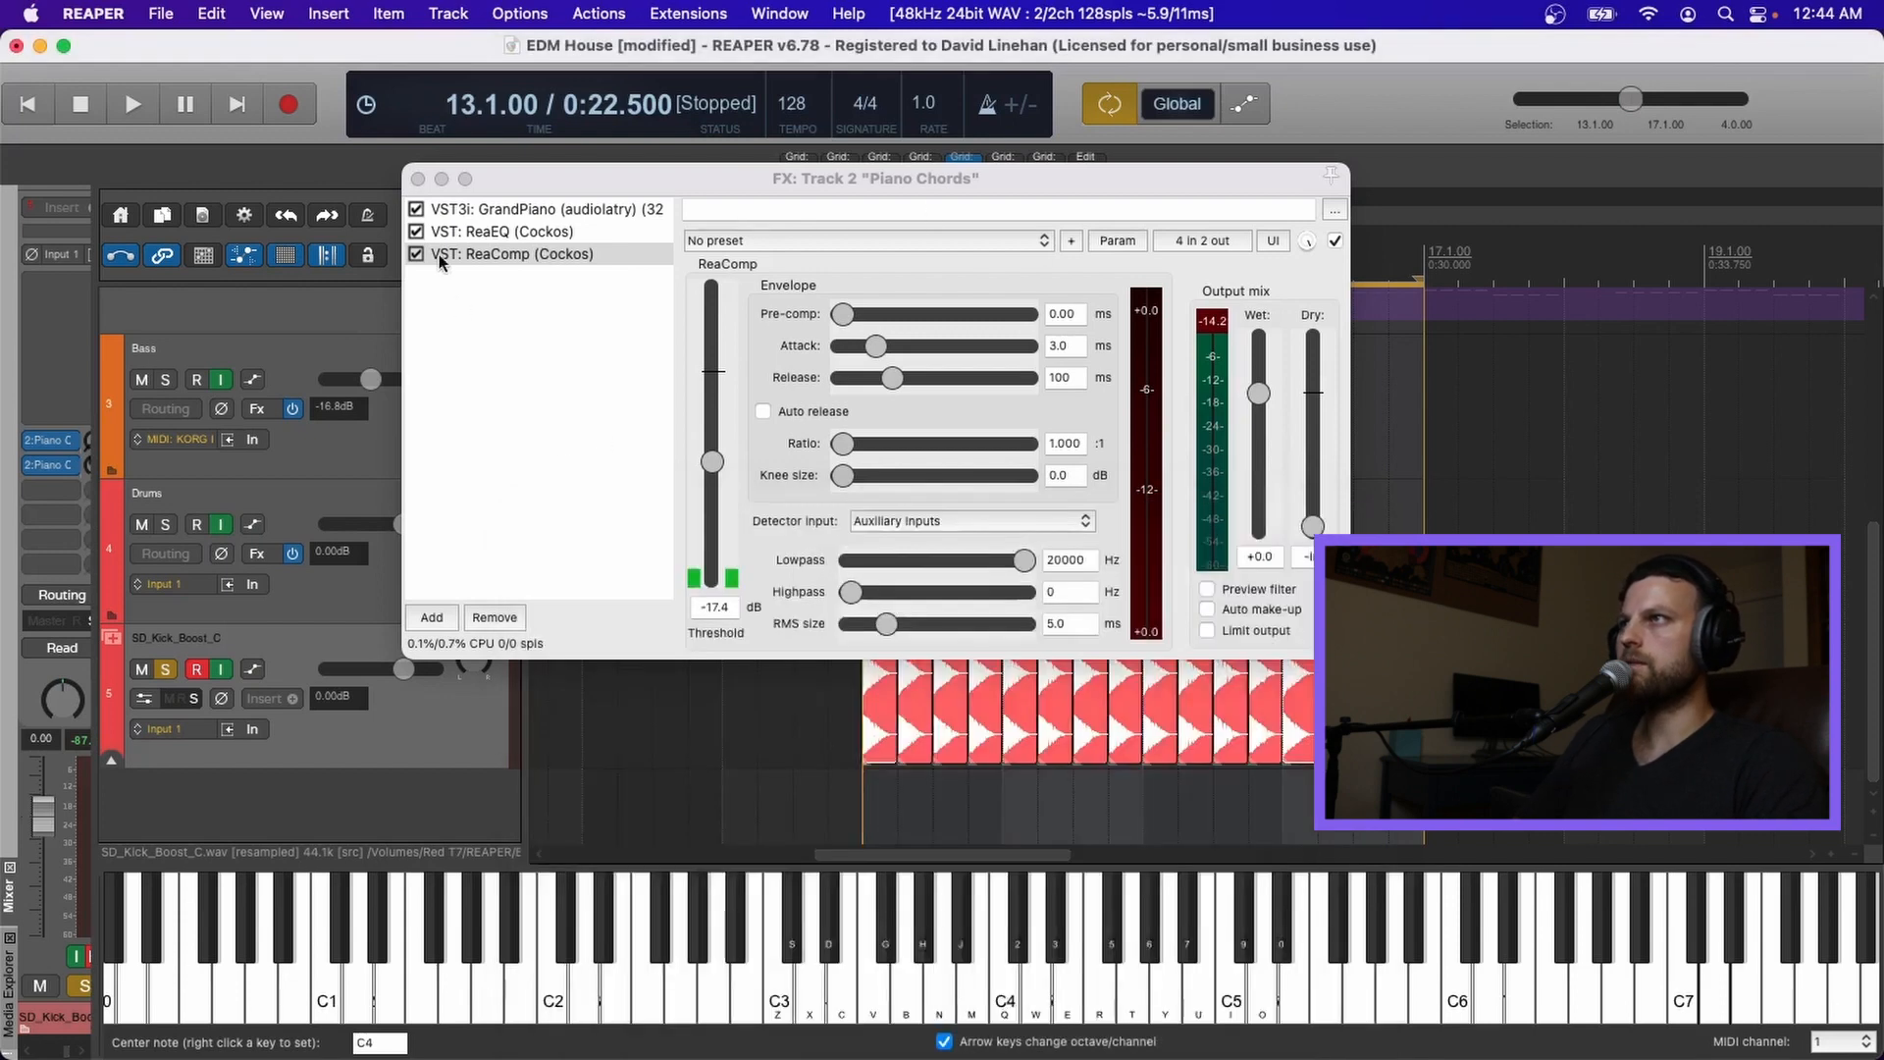
- Set the Piano Chords ReaComp ratio to 3.96:1 and its threshold to -13.9 dB while auditioning bars 13 to 17
key(space)
mouse_move(716, 438)
mouse_down()
mouse_move(718, 490)
mouse_move(712, 475)
mouse_up()
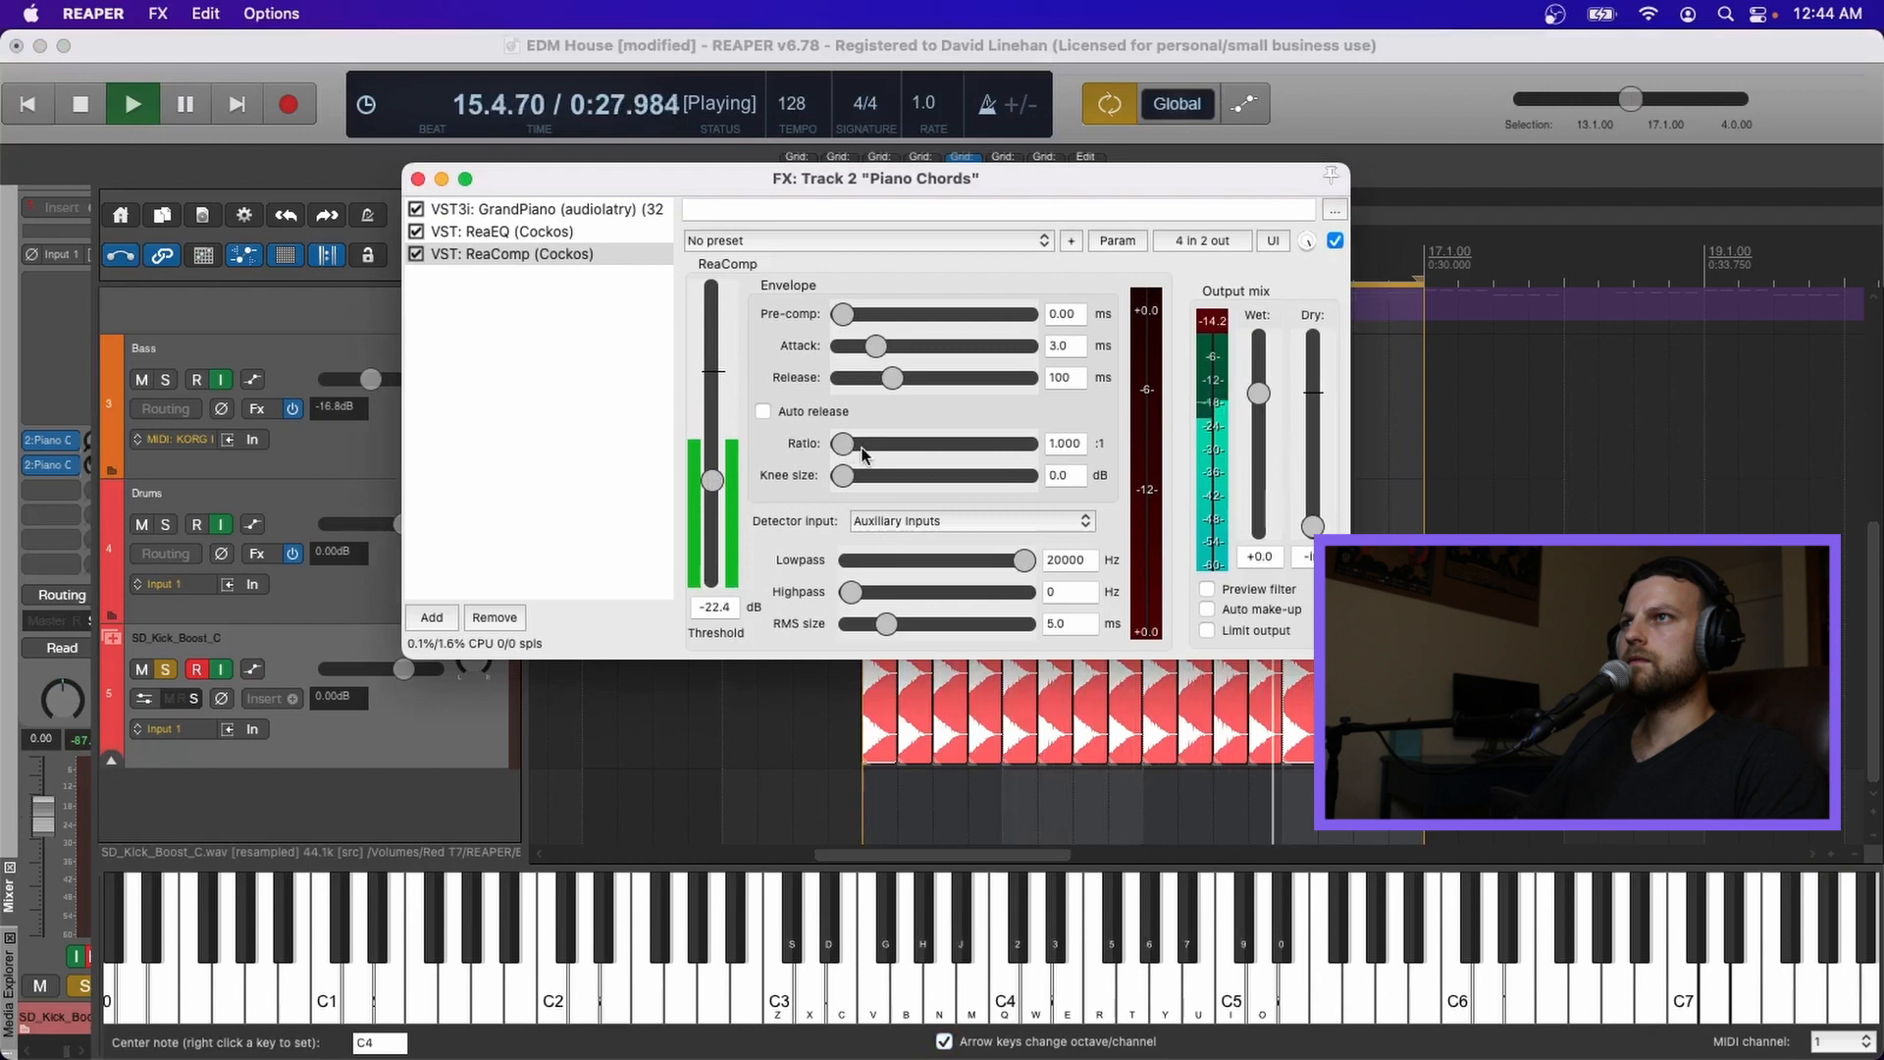
key(space)
drag(841, 444, 909, 447)
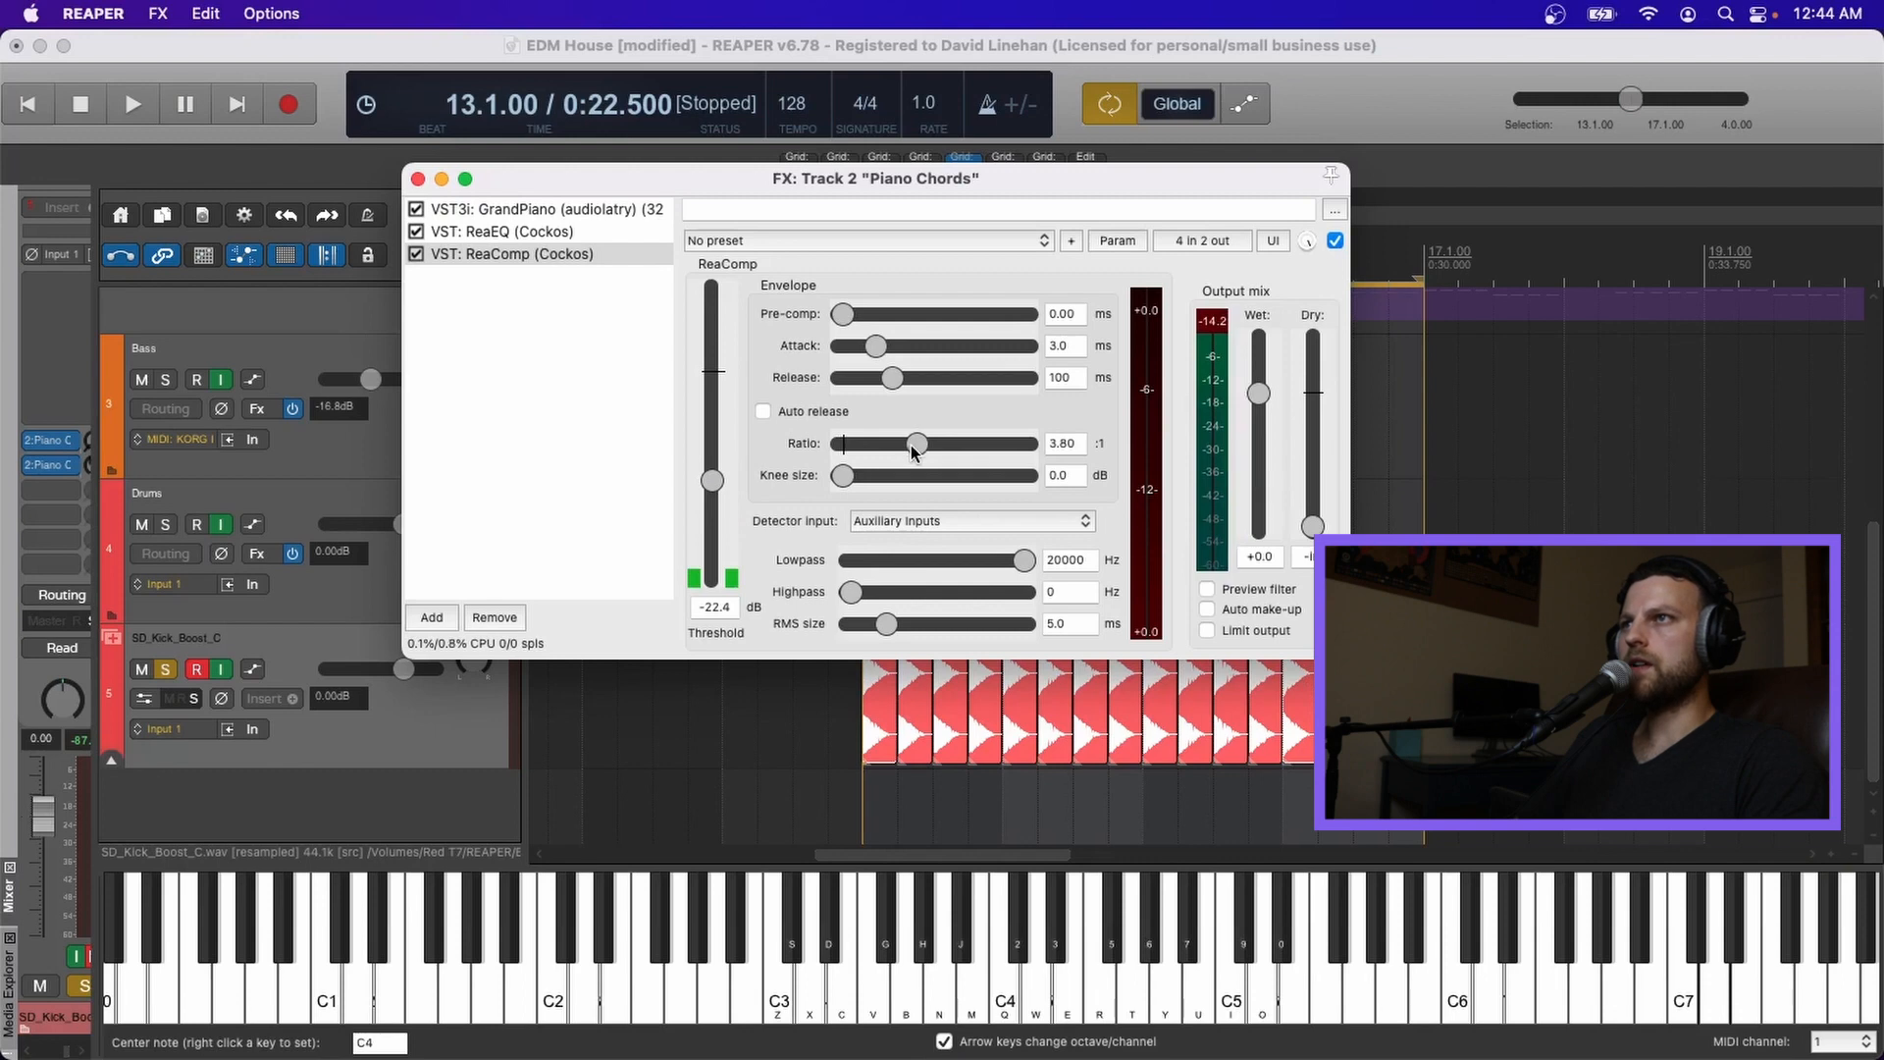
key(space)
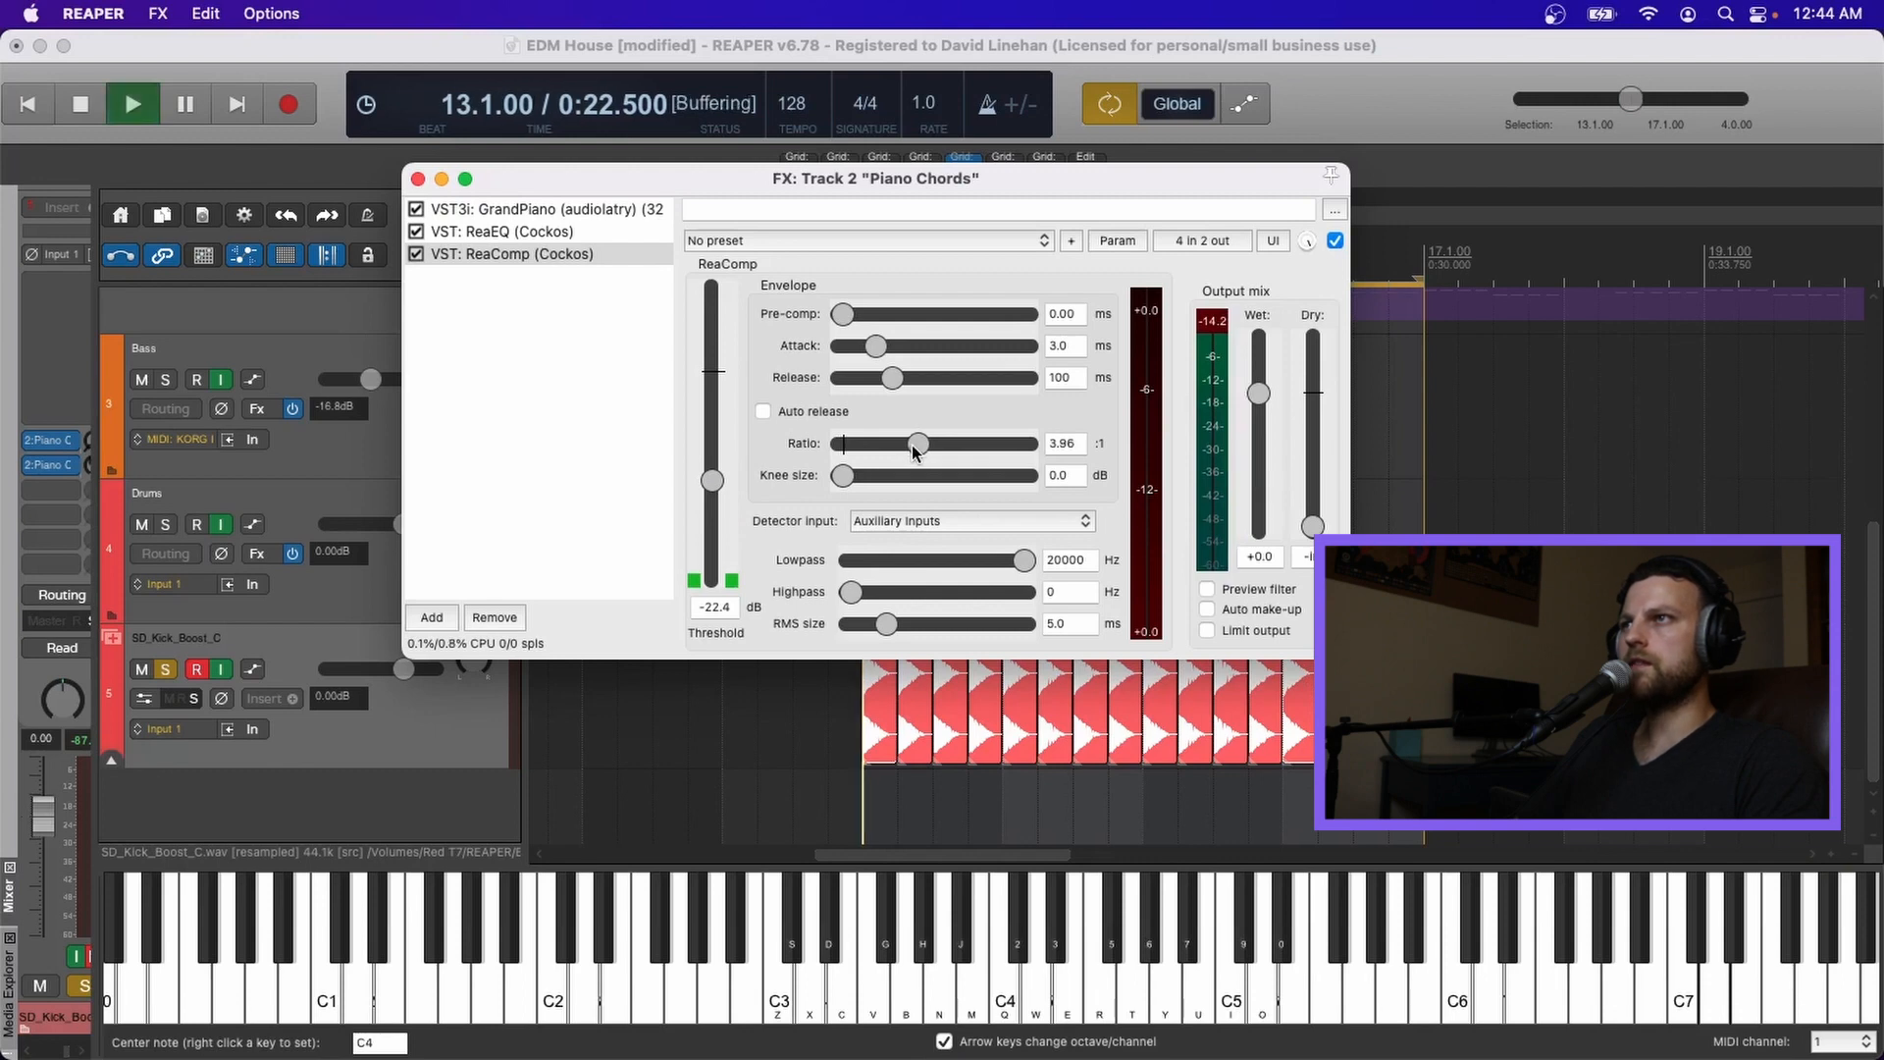
drag(711, 480, 710, 446)
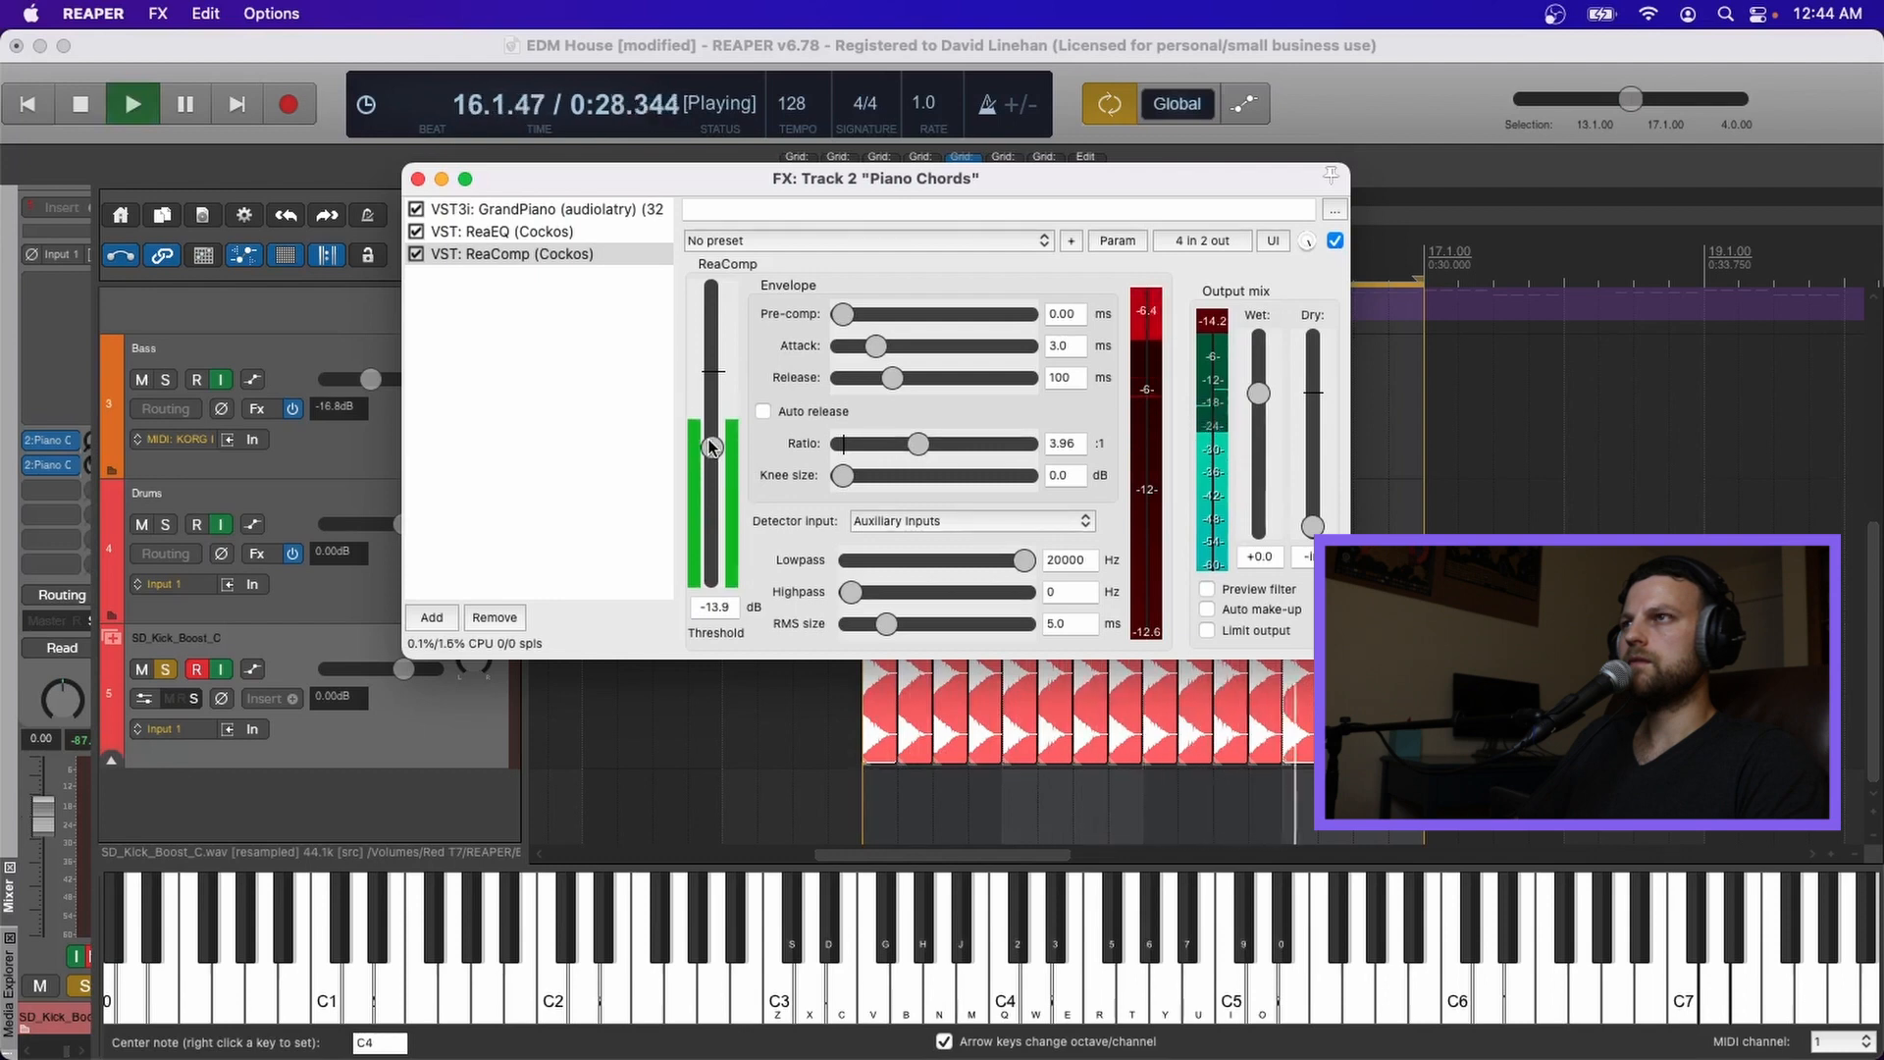
key(space)
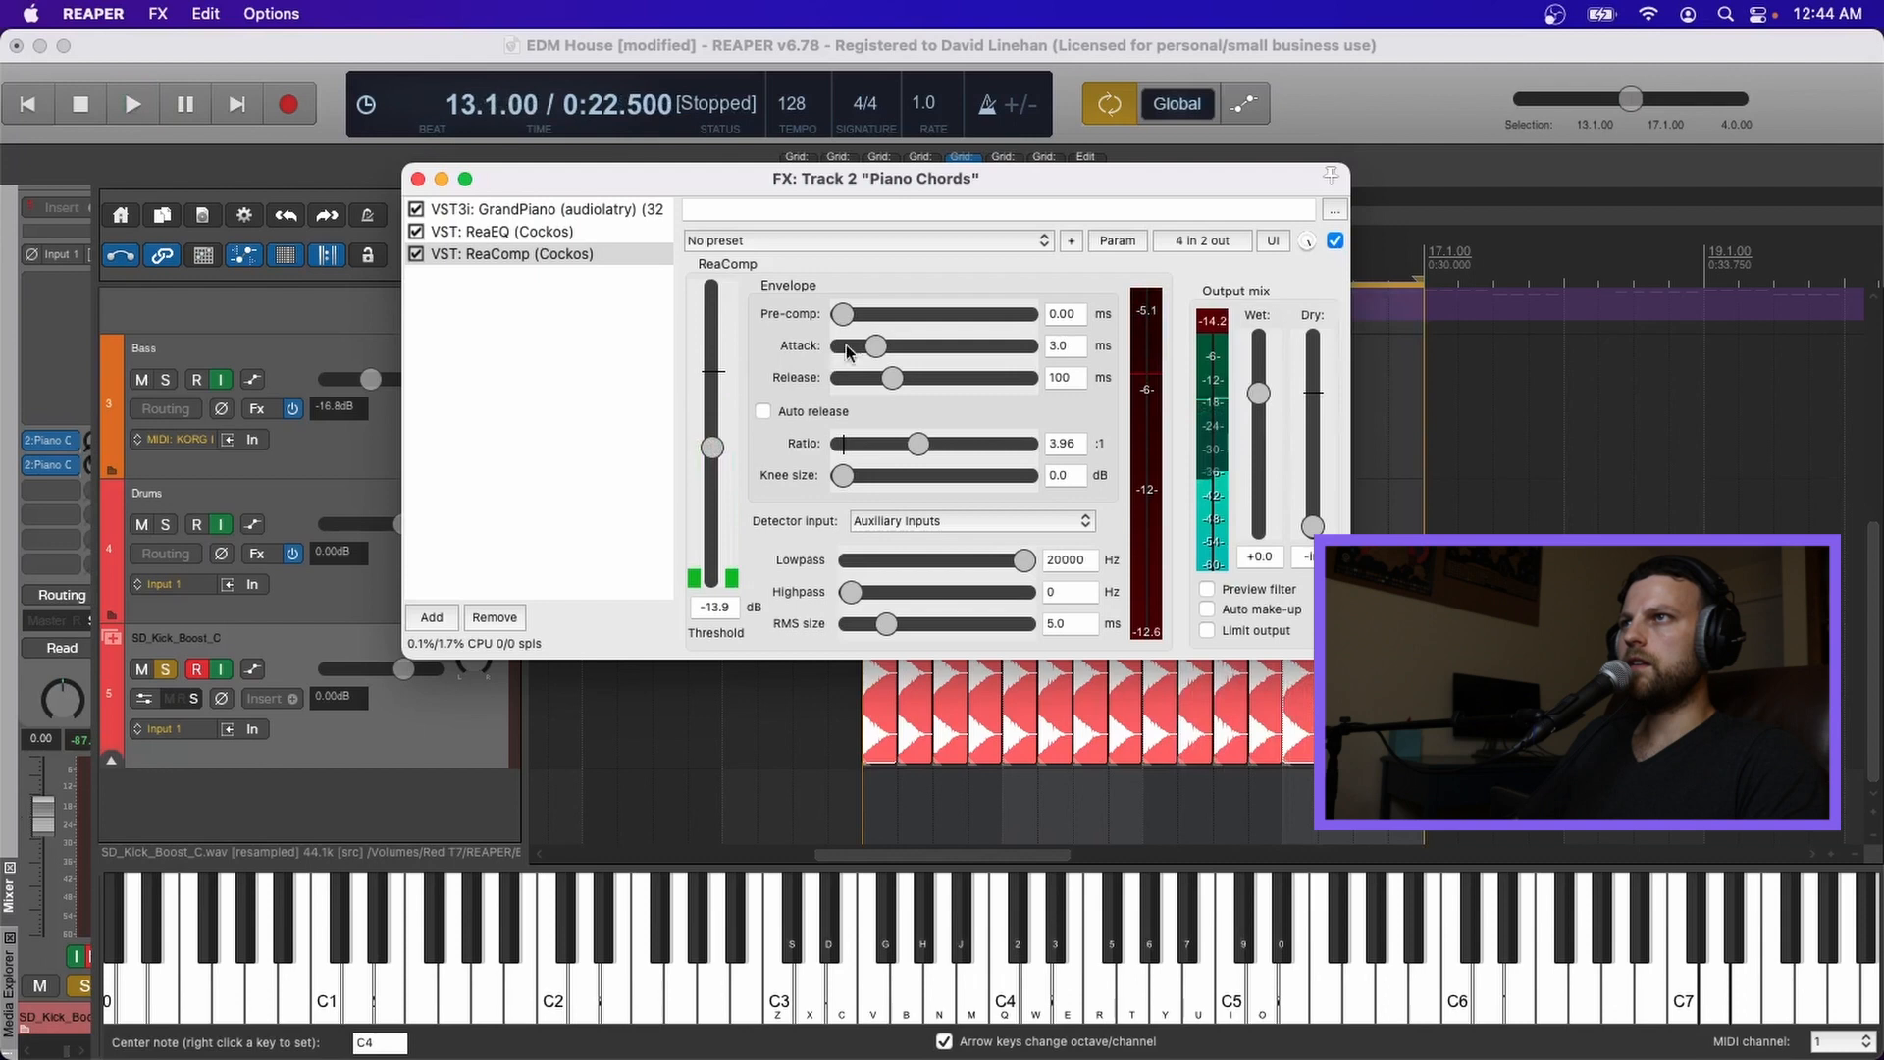
- Shorten the compressor's release to 53 ms and set its threshold to -14.8 dB during playback
drag(894, 382, 882, 382)
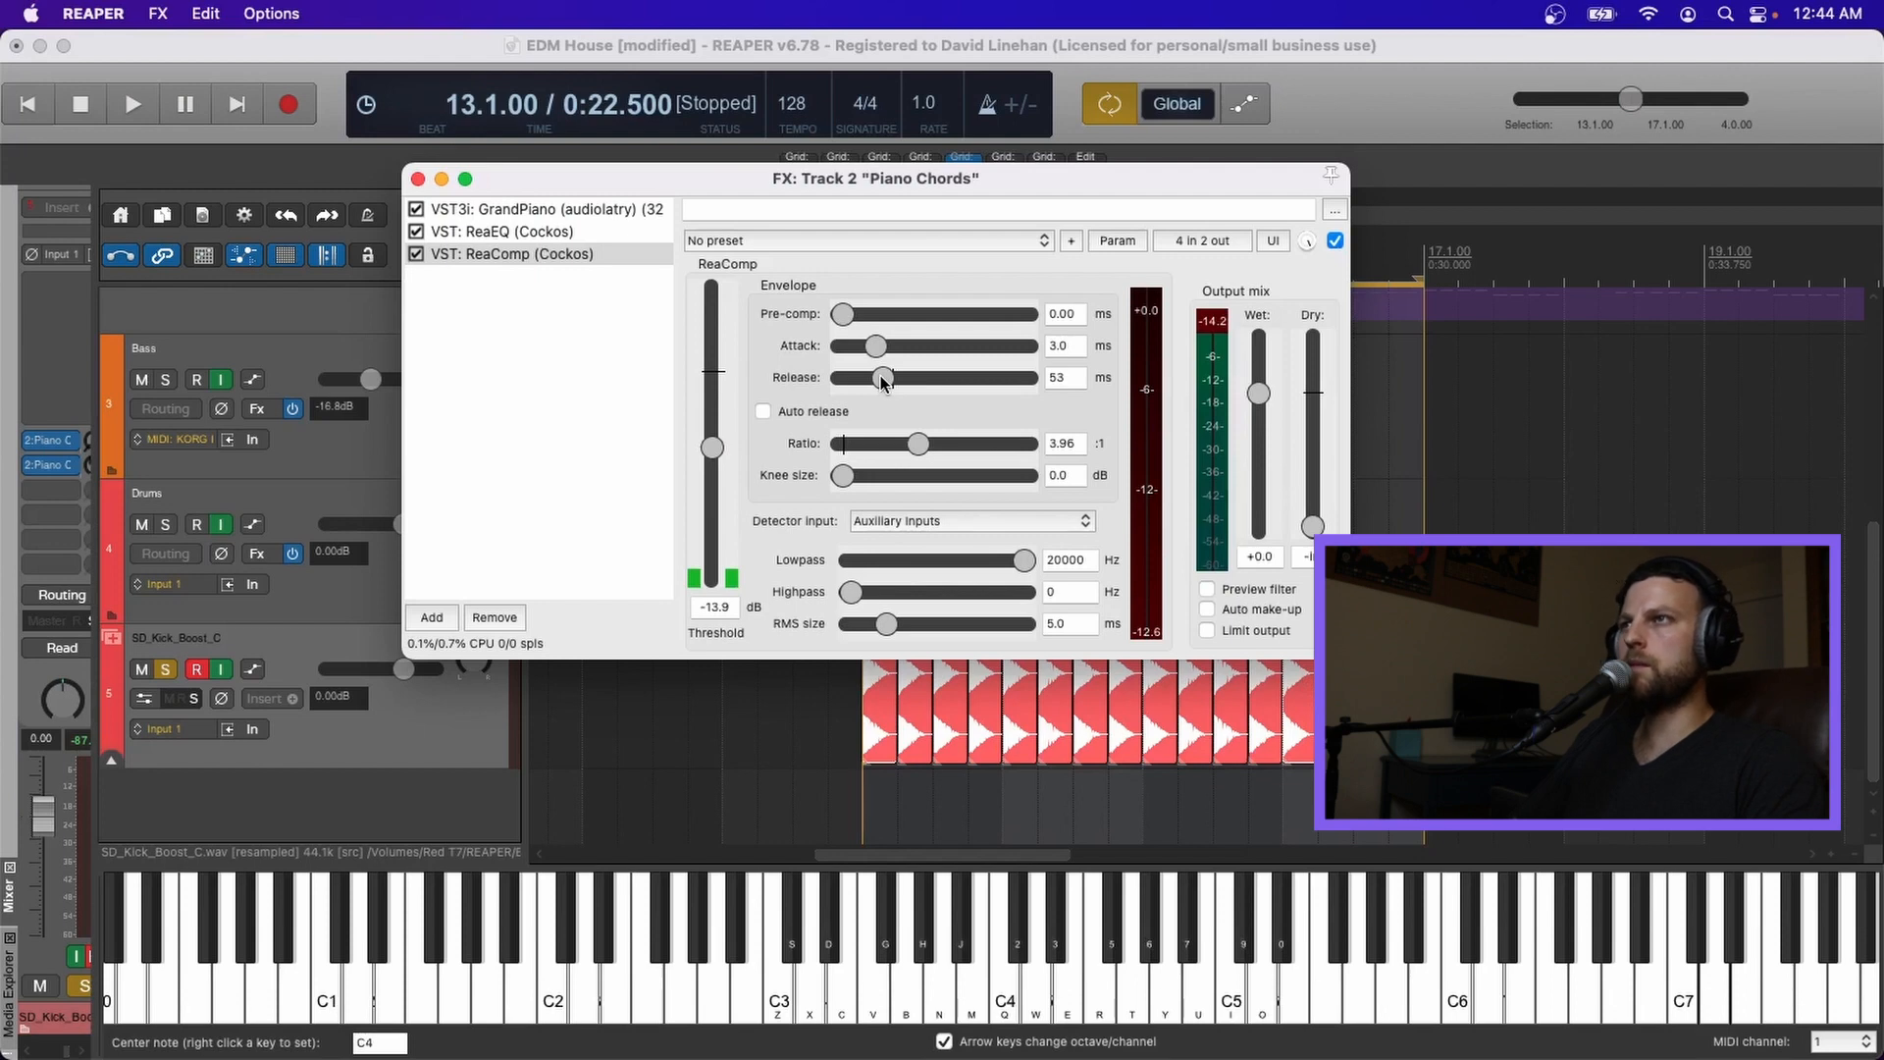
key(space)
drag(863, 352, 868, 356)
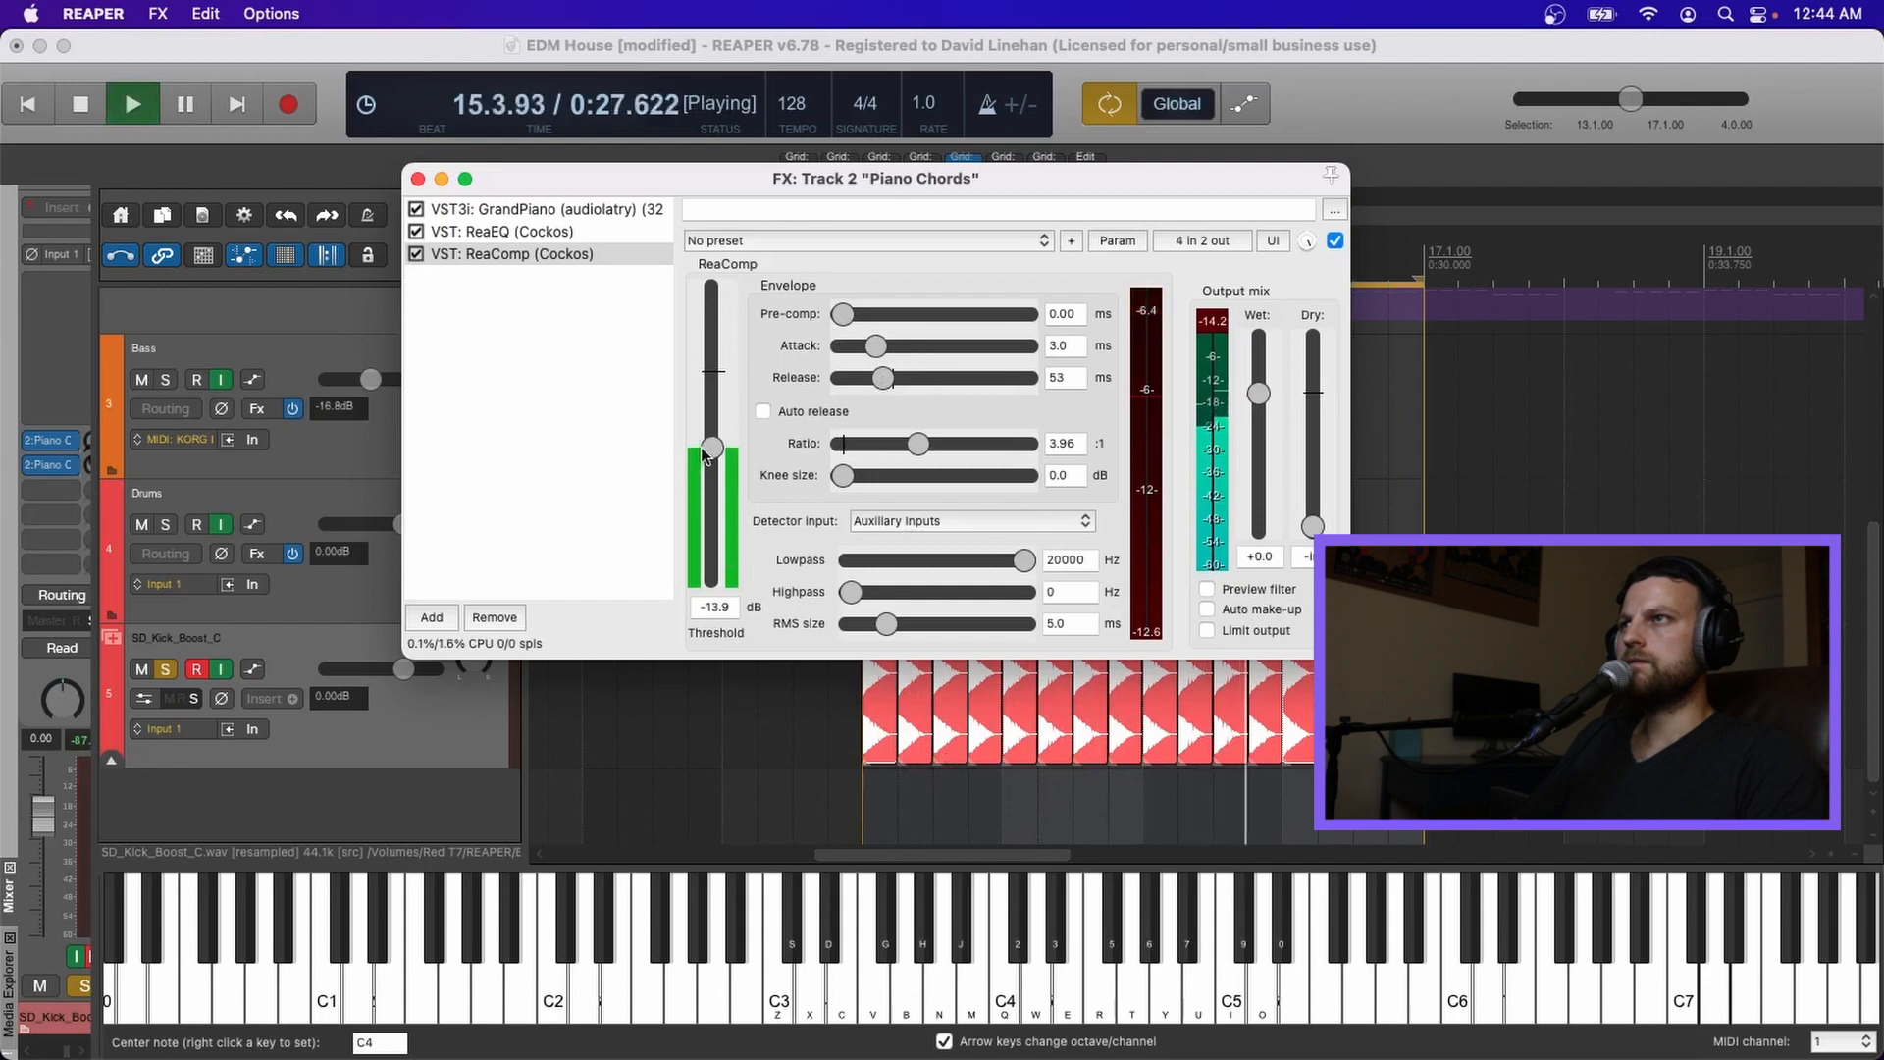
drag(710, 448, 707, 453)
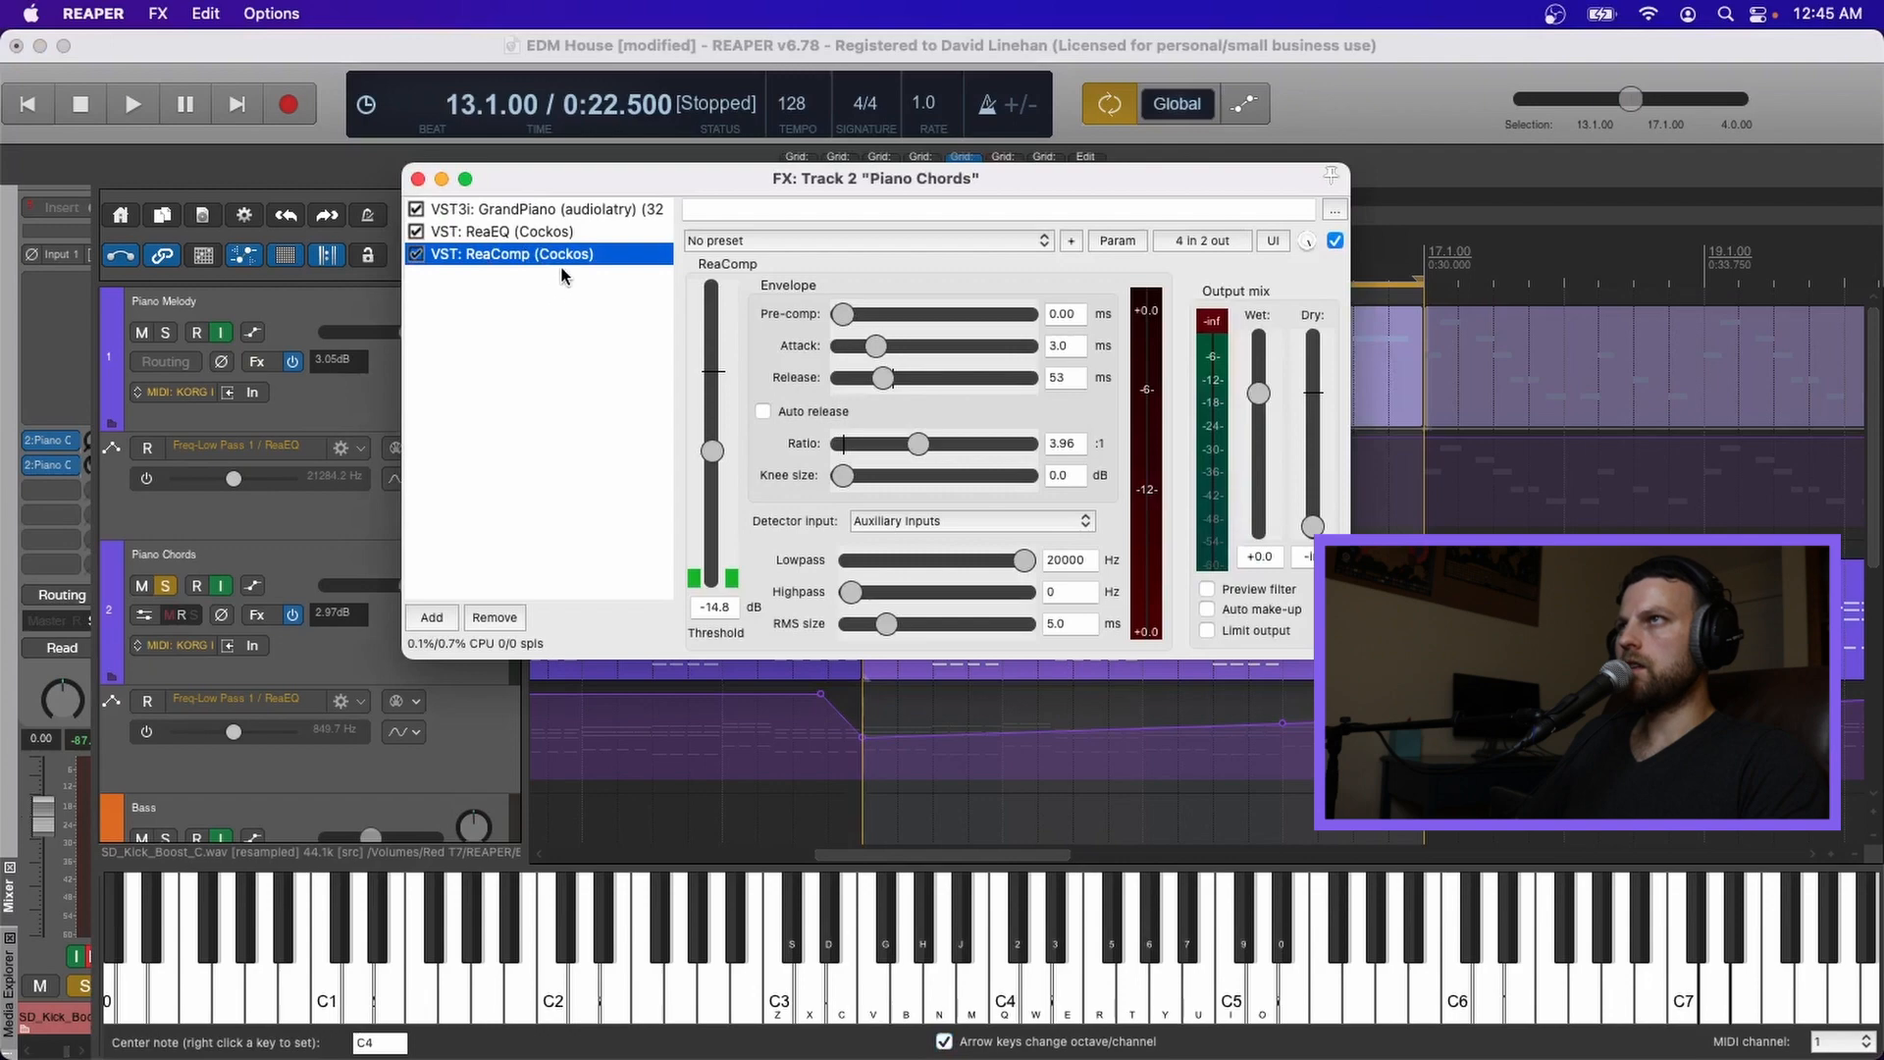
- Review the kick track's routing, the Piano Chords ReaComp settings and the arrangement through to the Bass and Drums items
click(417, 177)
scroll(424, 398, down, 5)
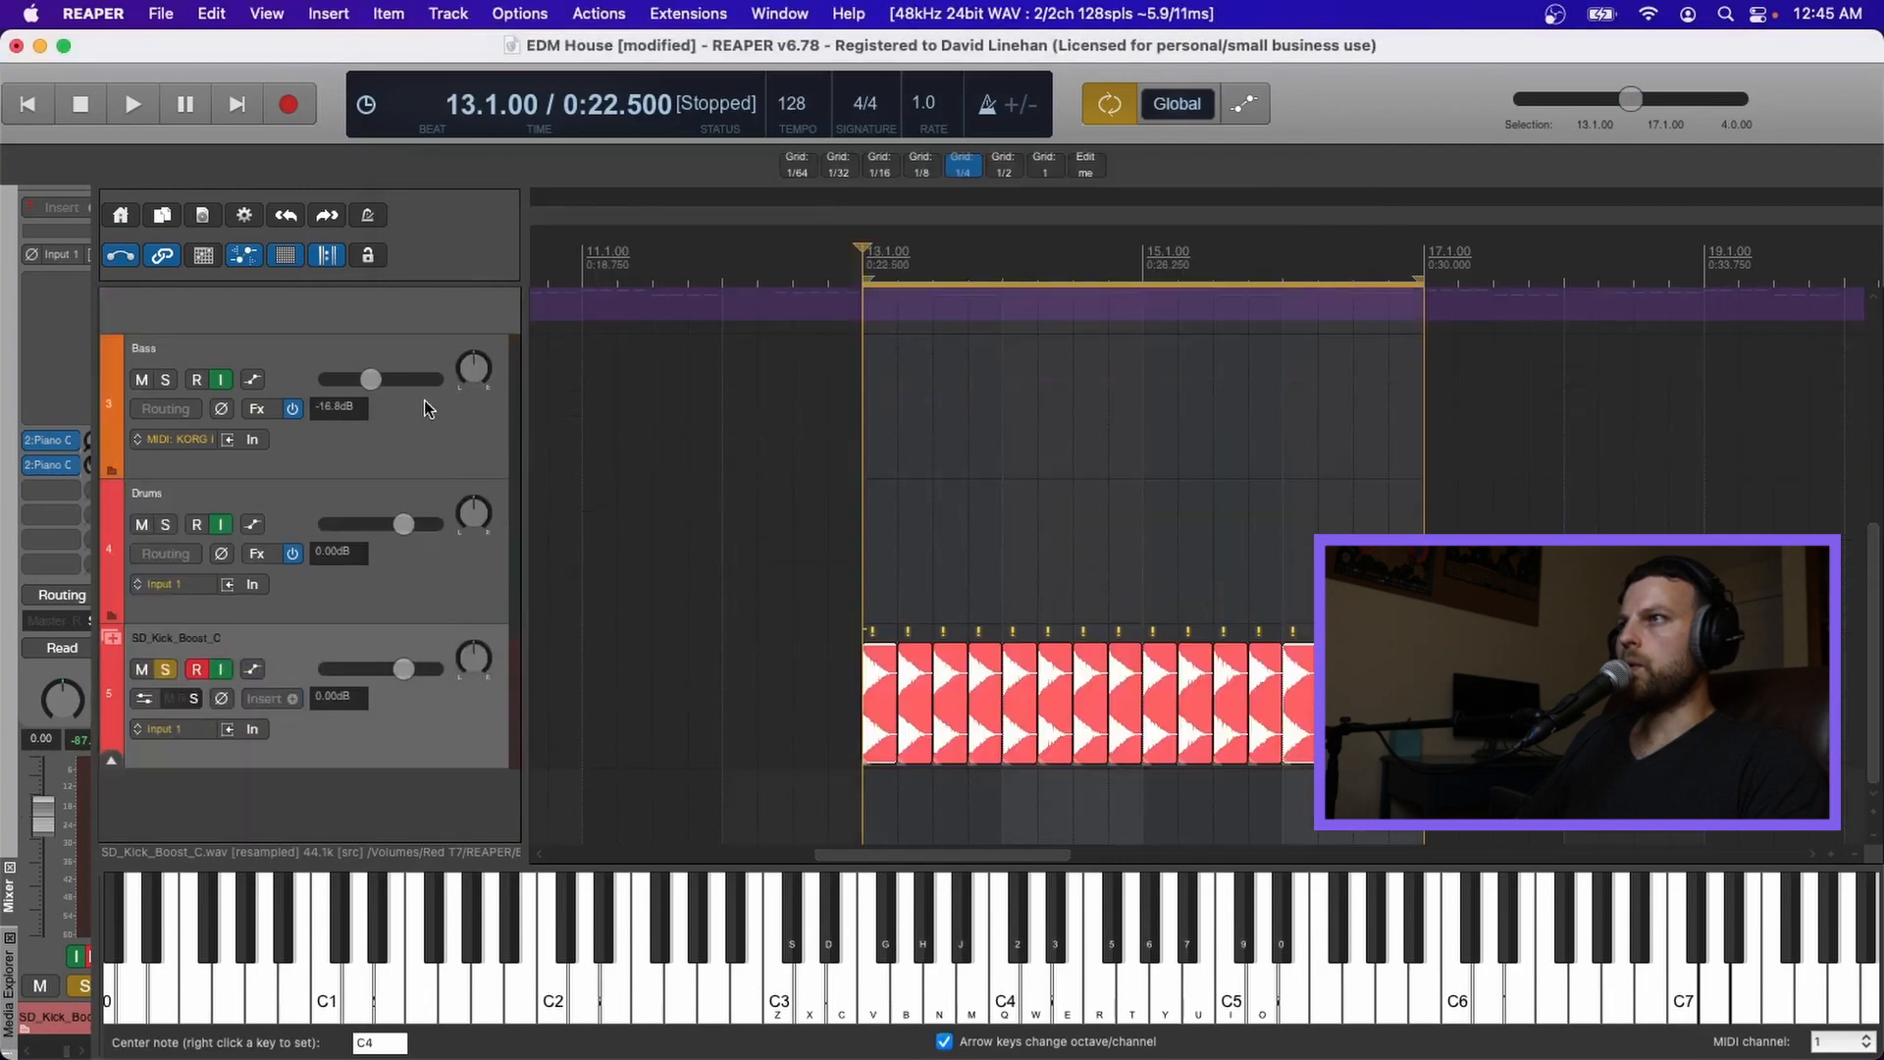
click(178, 698)
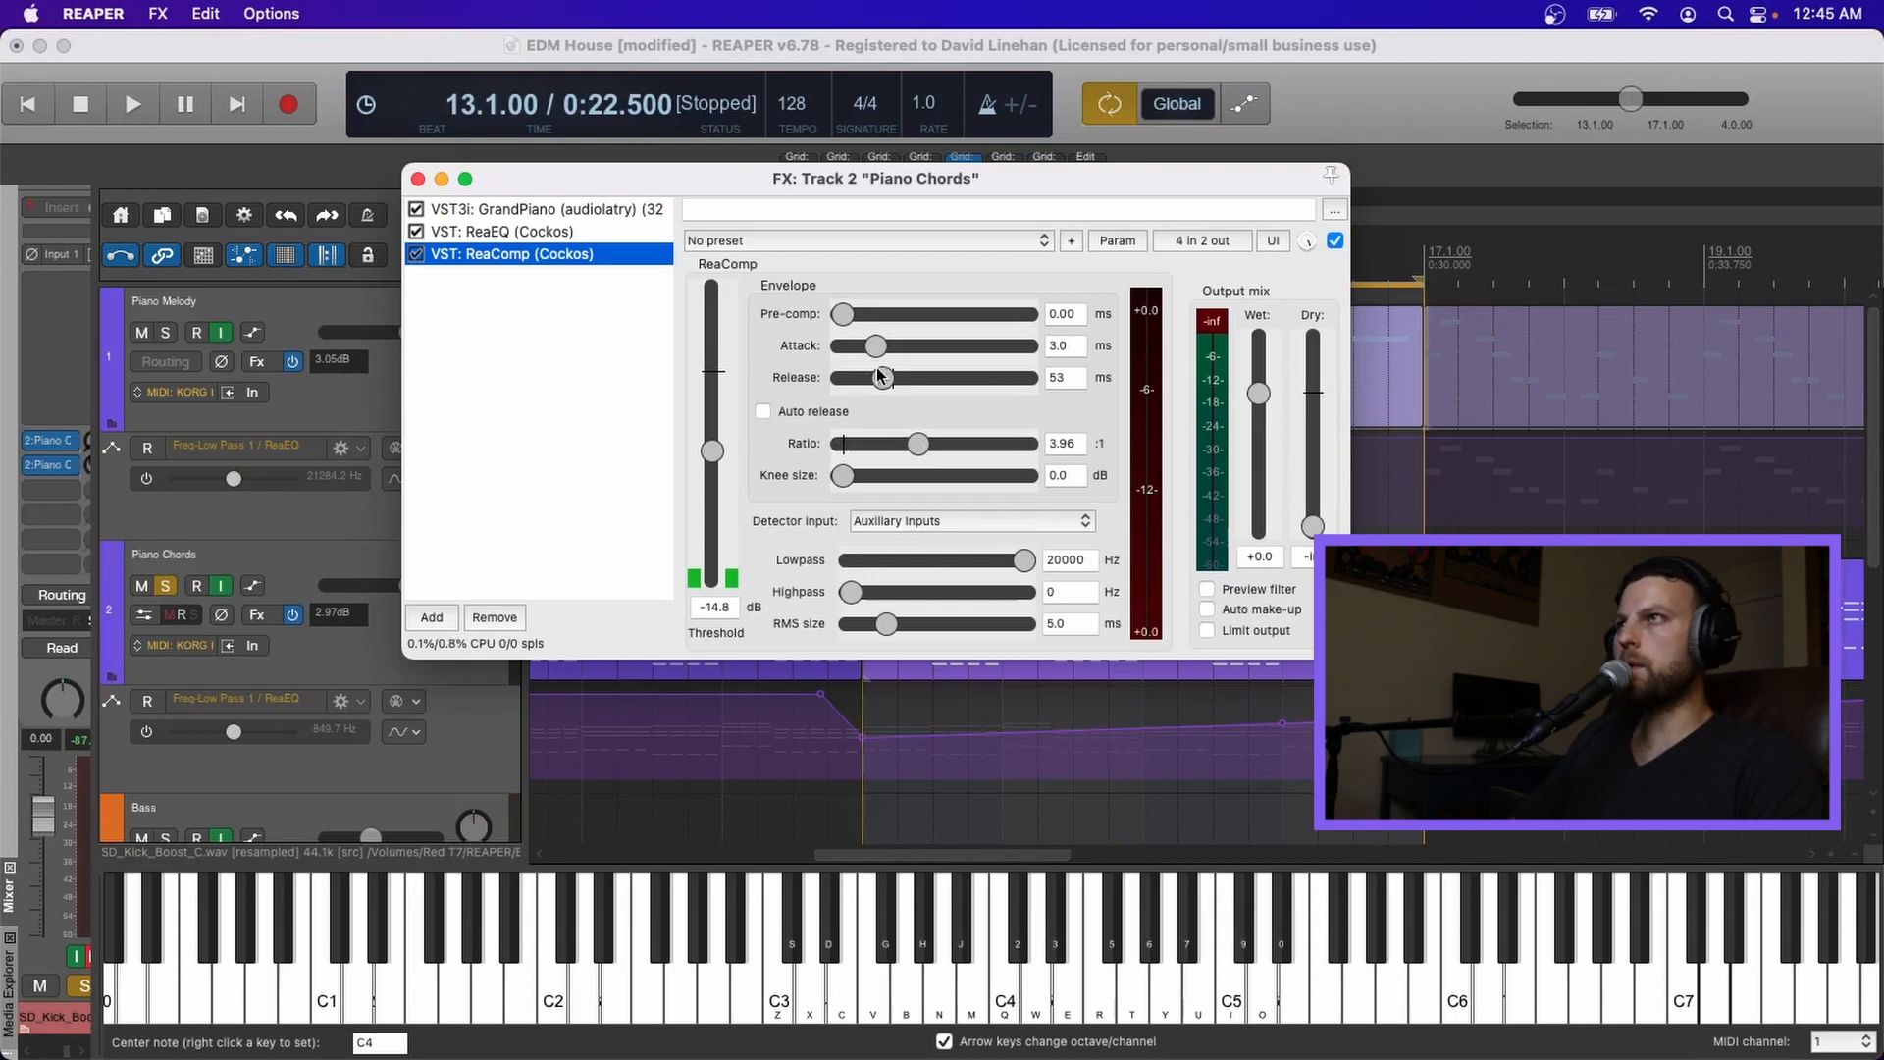
click(417, 179)
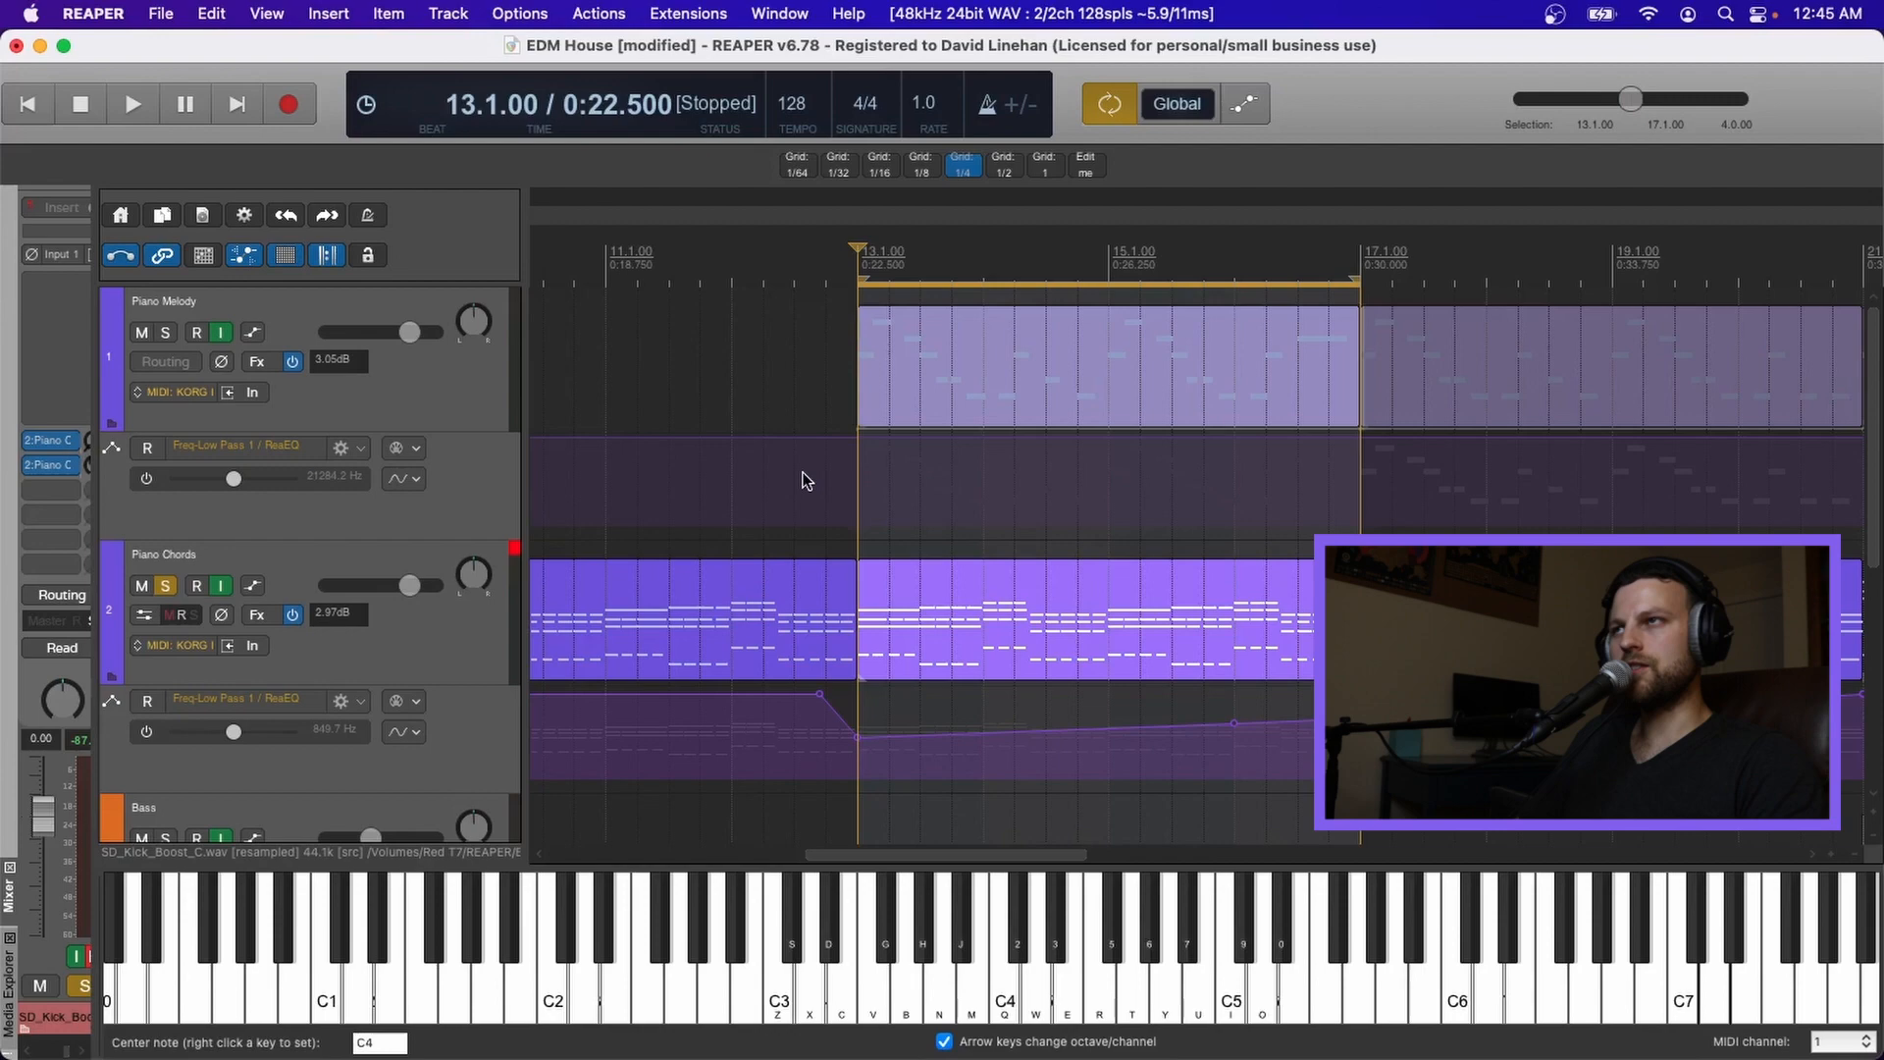
scroll(948, 368, down, 5)
scroll(948, 368, up, 5)
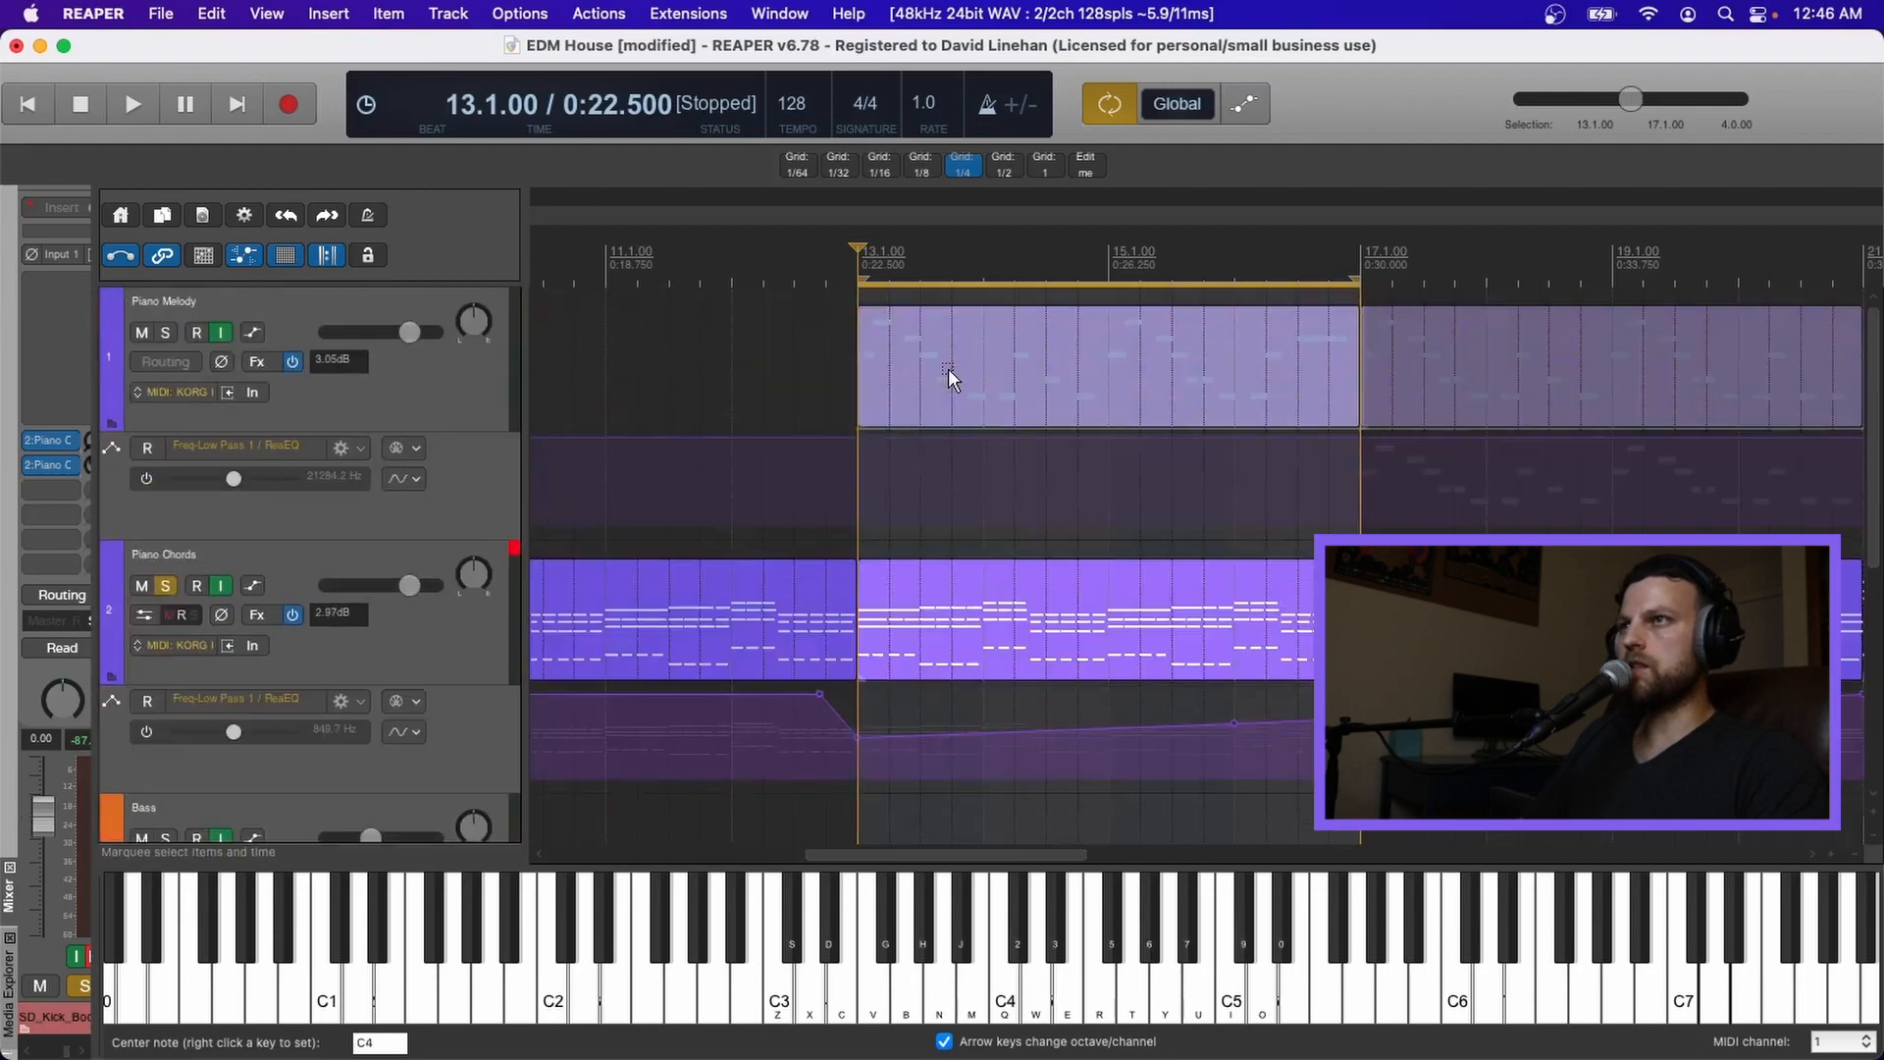
scroll(947, 368, down, 5)
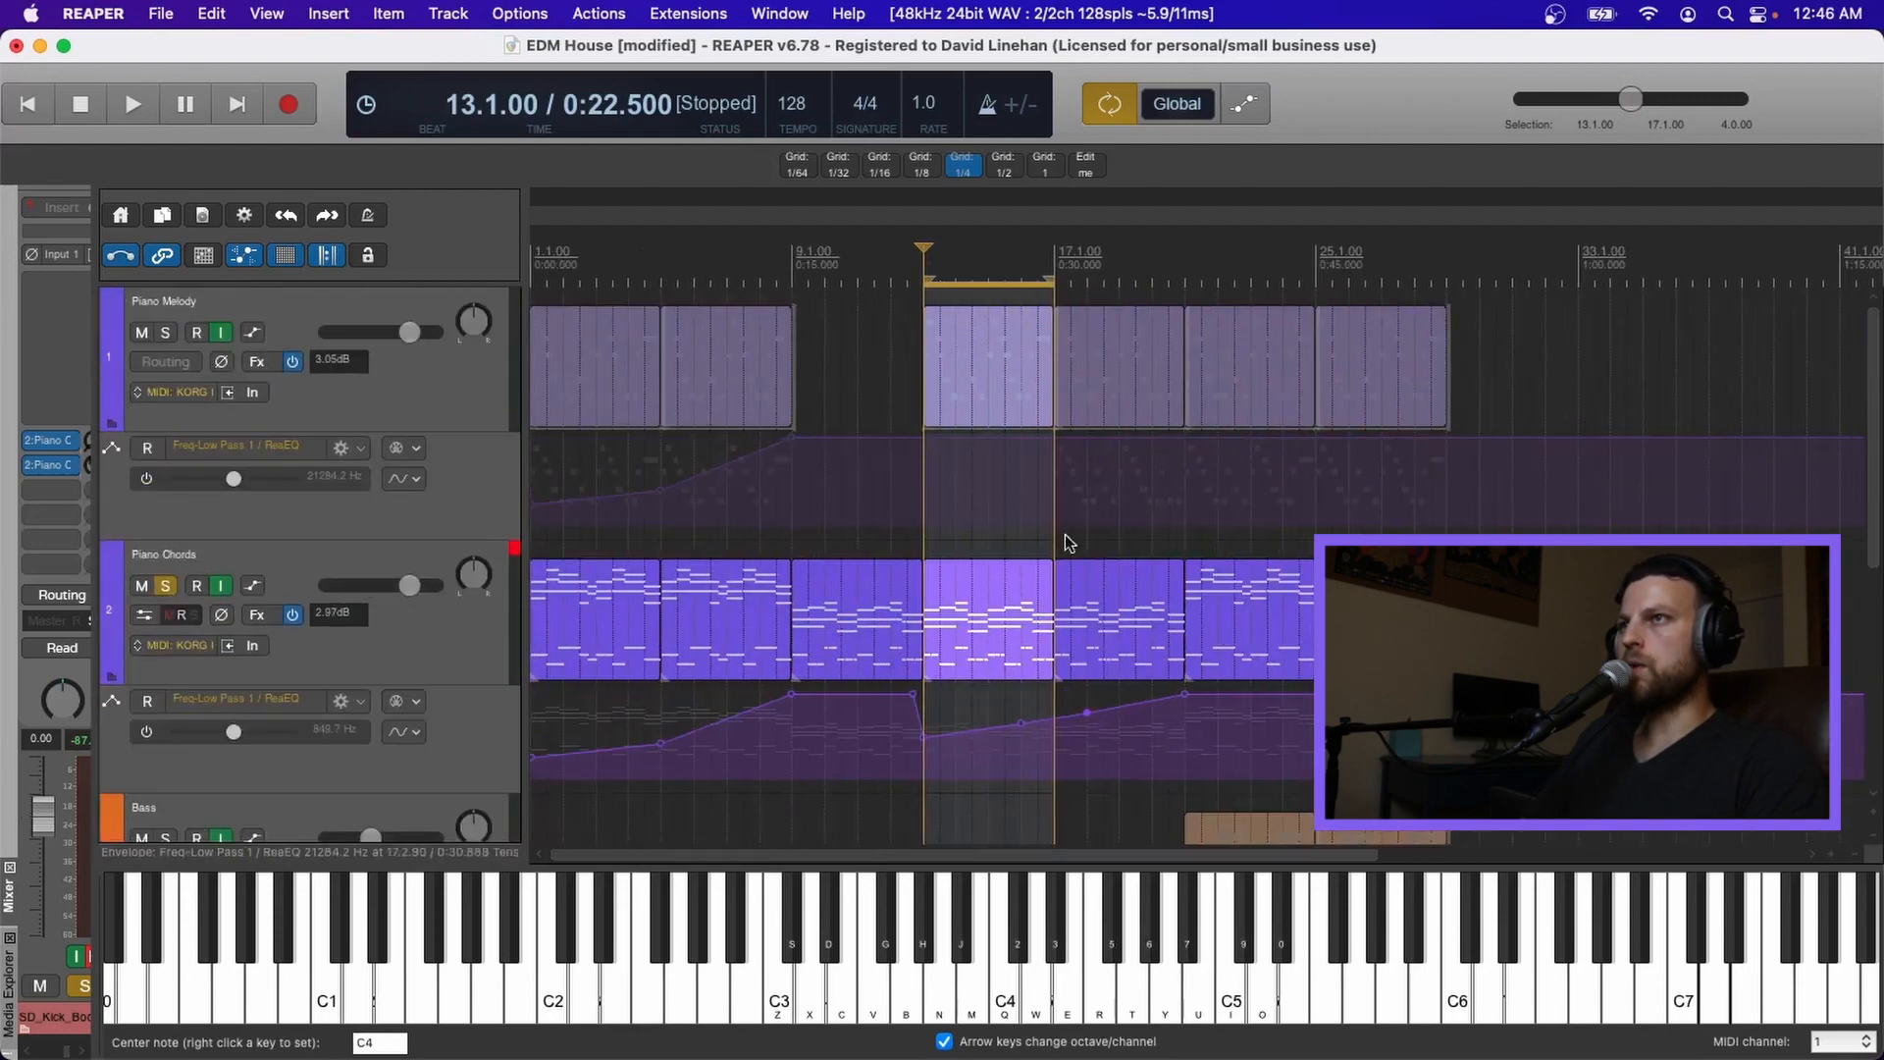
scroll(1246, 480, down, 6)
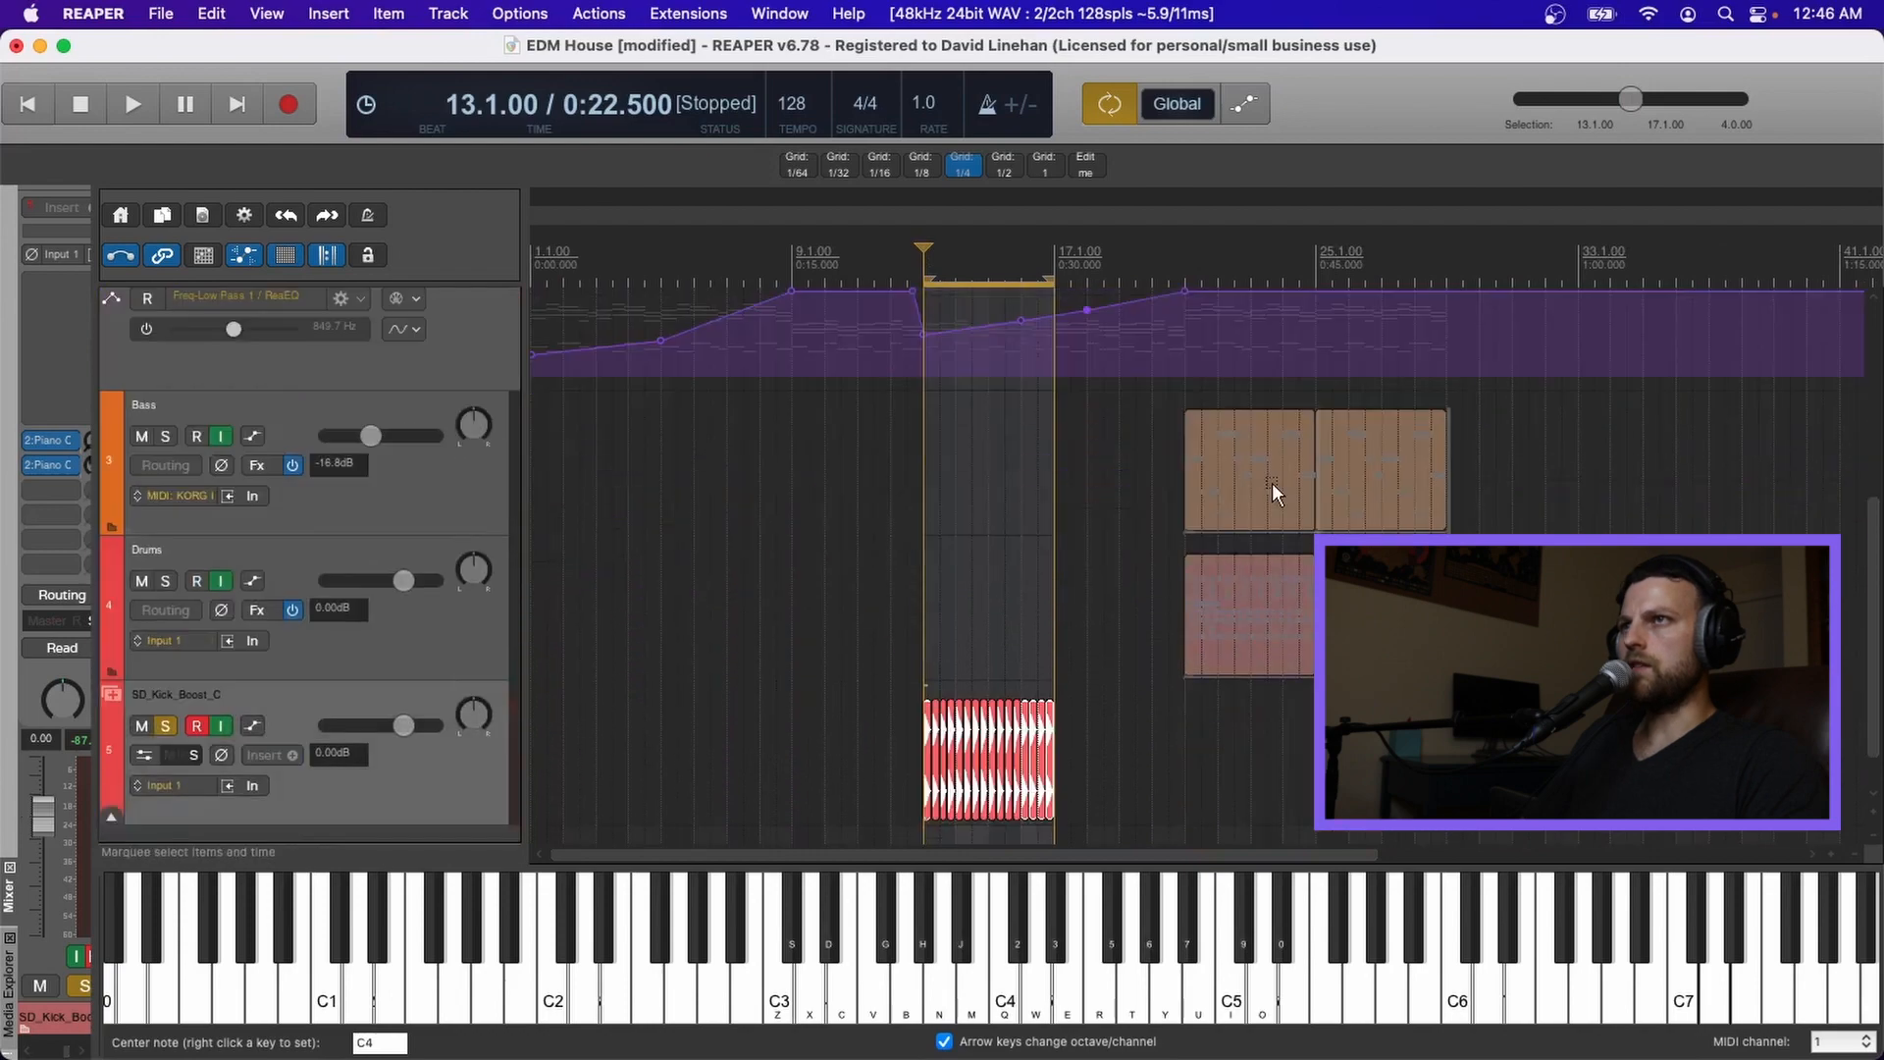
- Place the edit cursor at bar 21, where the Bass items start, and solo the Bass track
click(1271, 485)
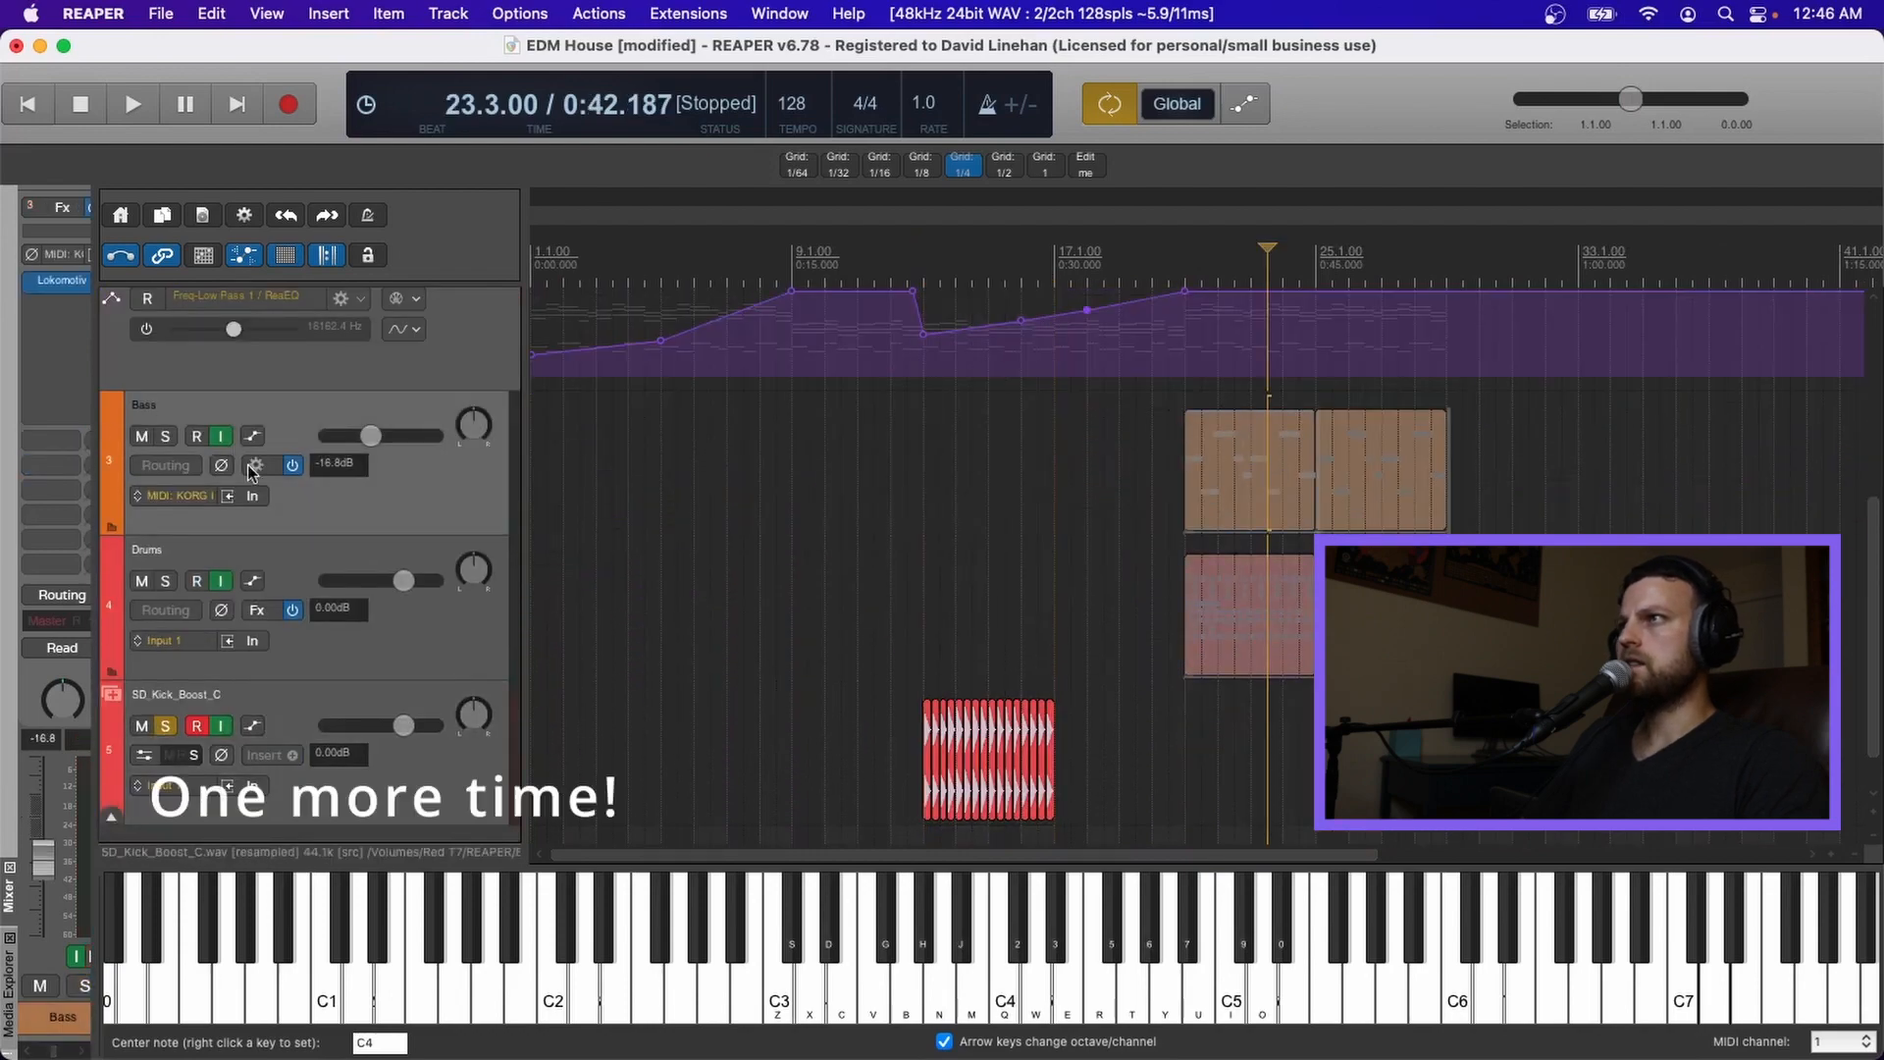
click(1180, 426)
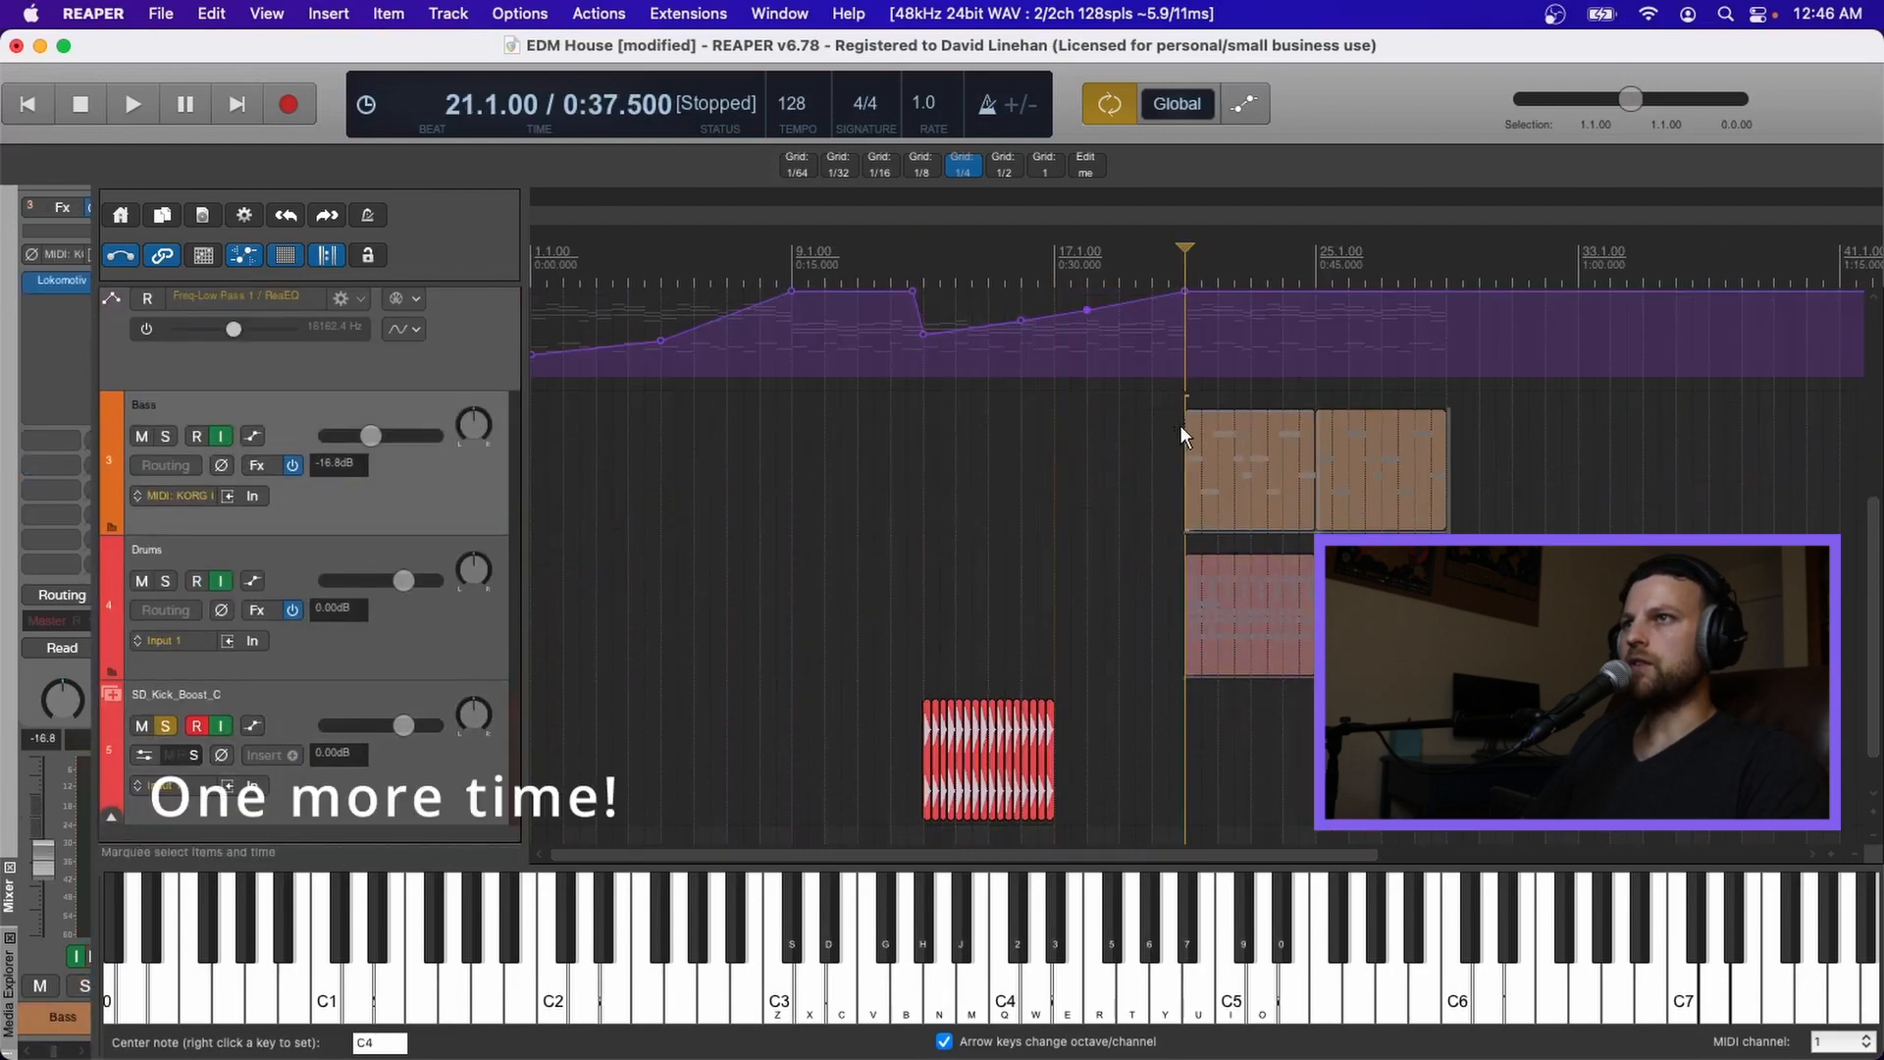
click(165, 435)
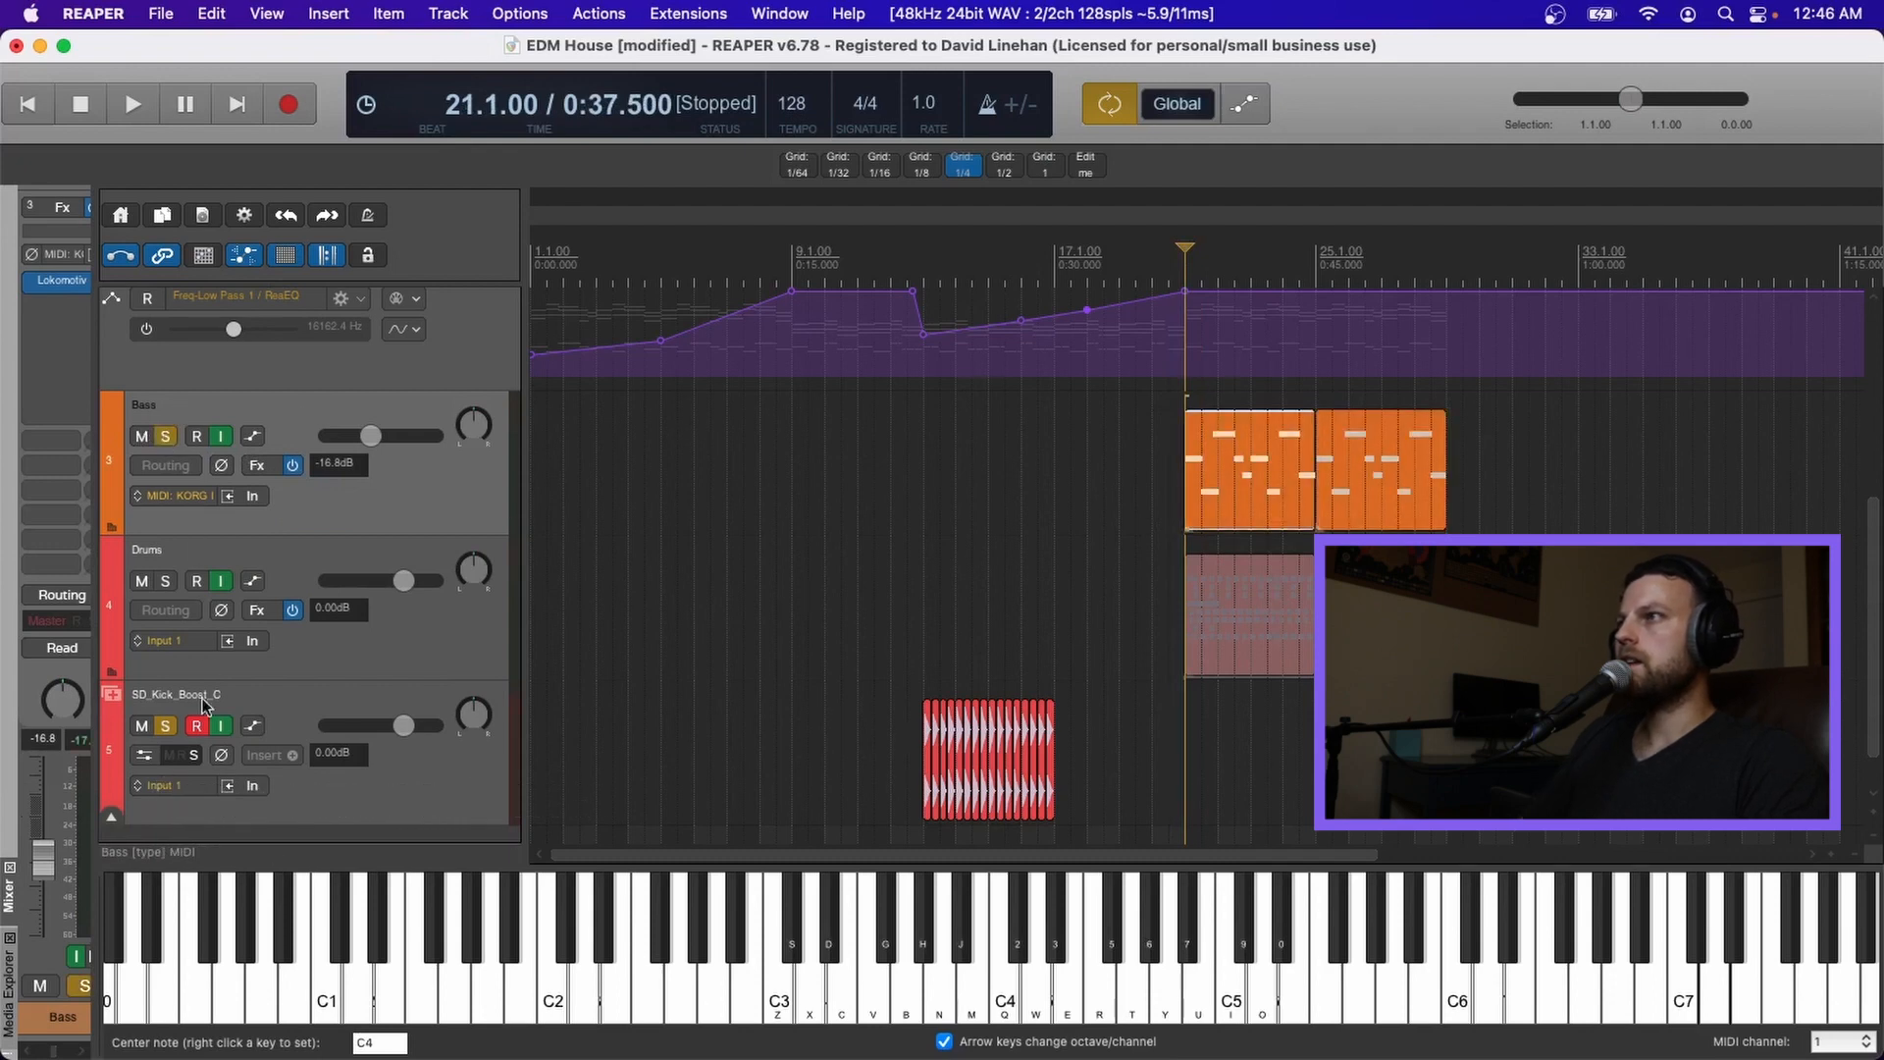
- Add the ReaComp (Cockos) compressor after Lokomotiv in the Bass track's effects chain
click(257, 465)
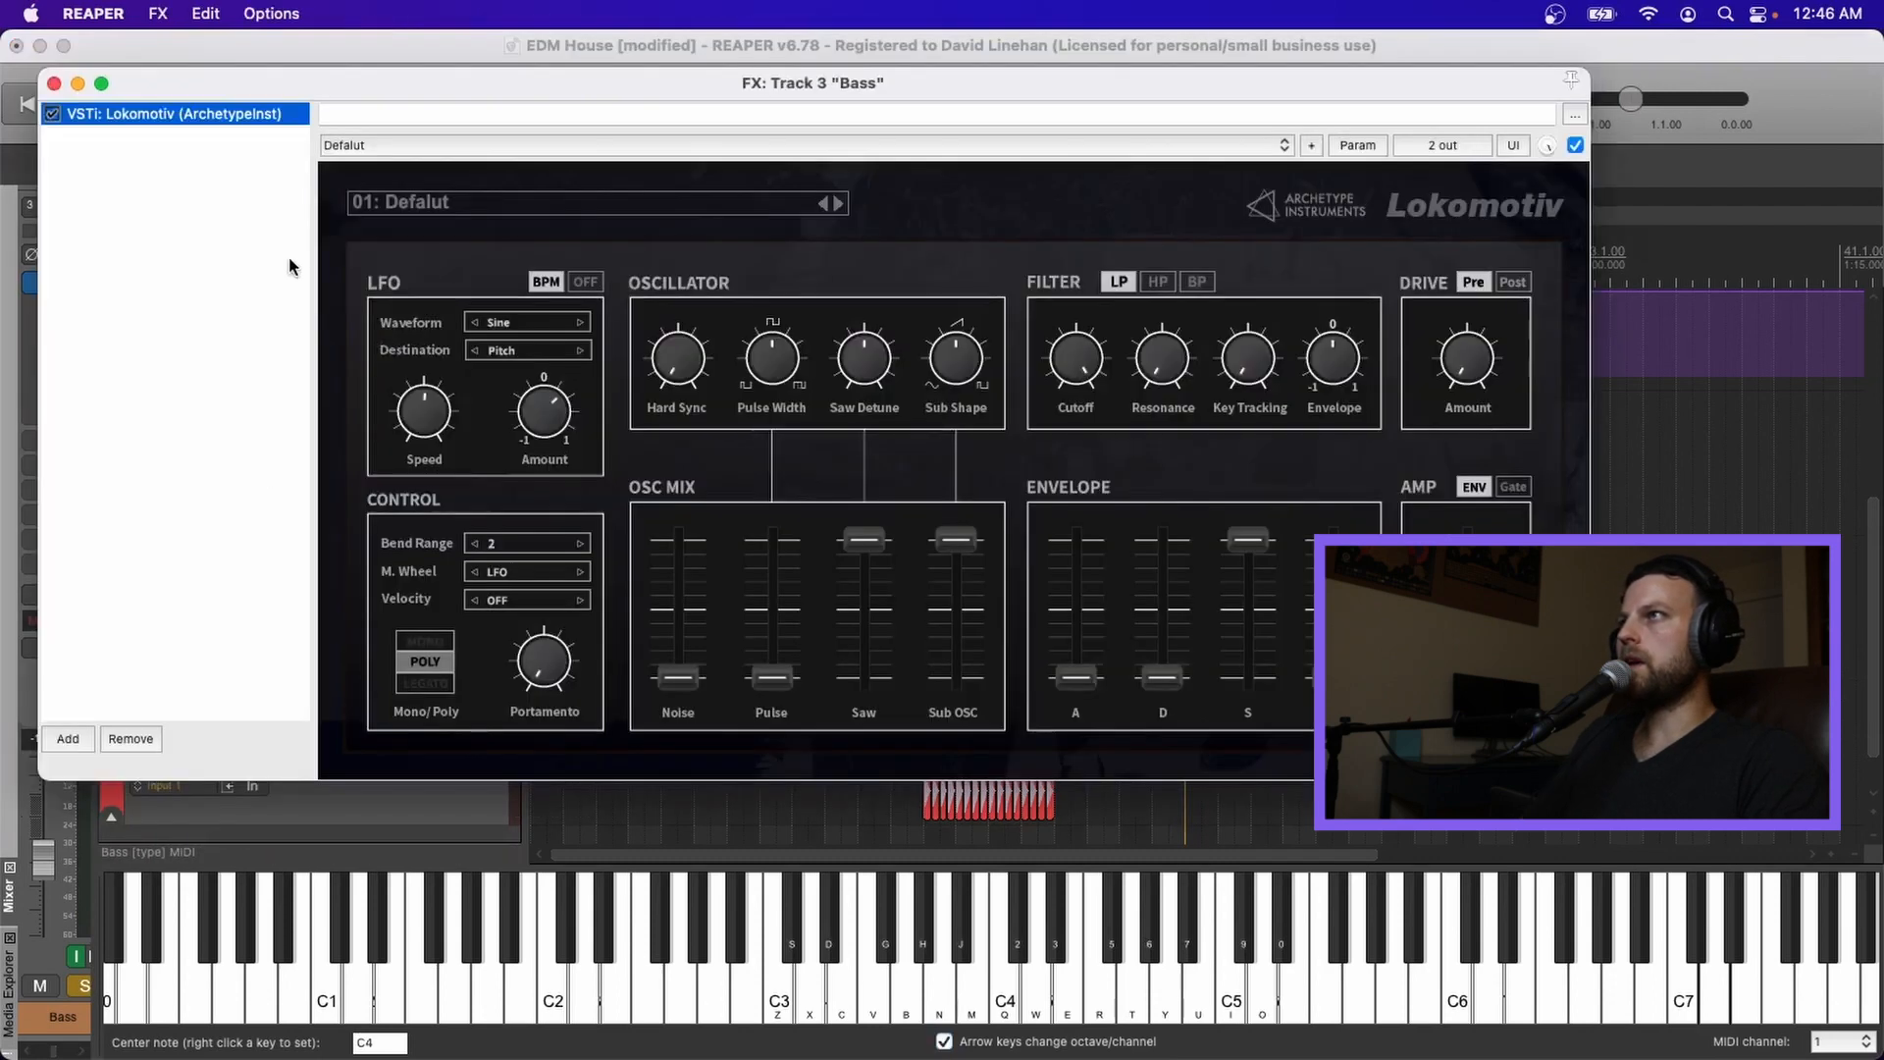
double_click(201, 204)
text(comp)
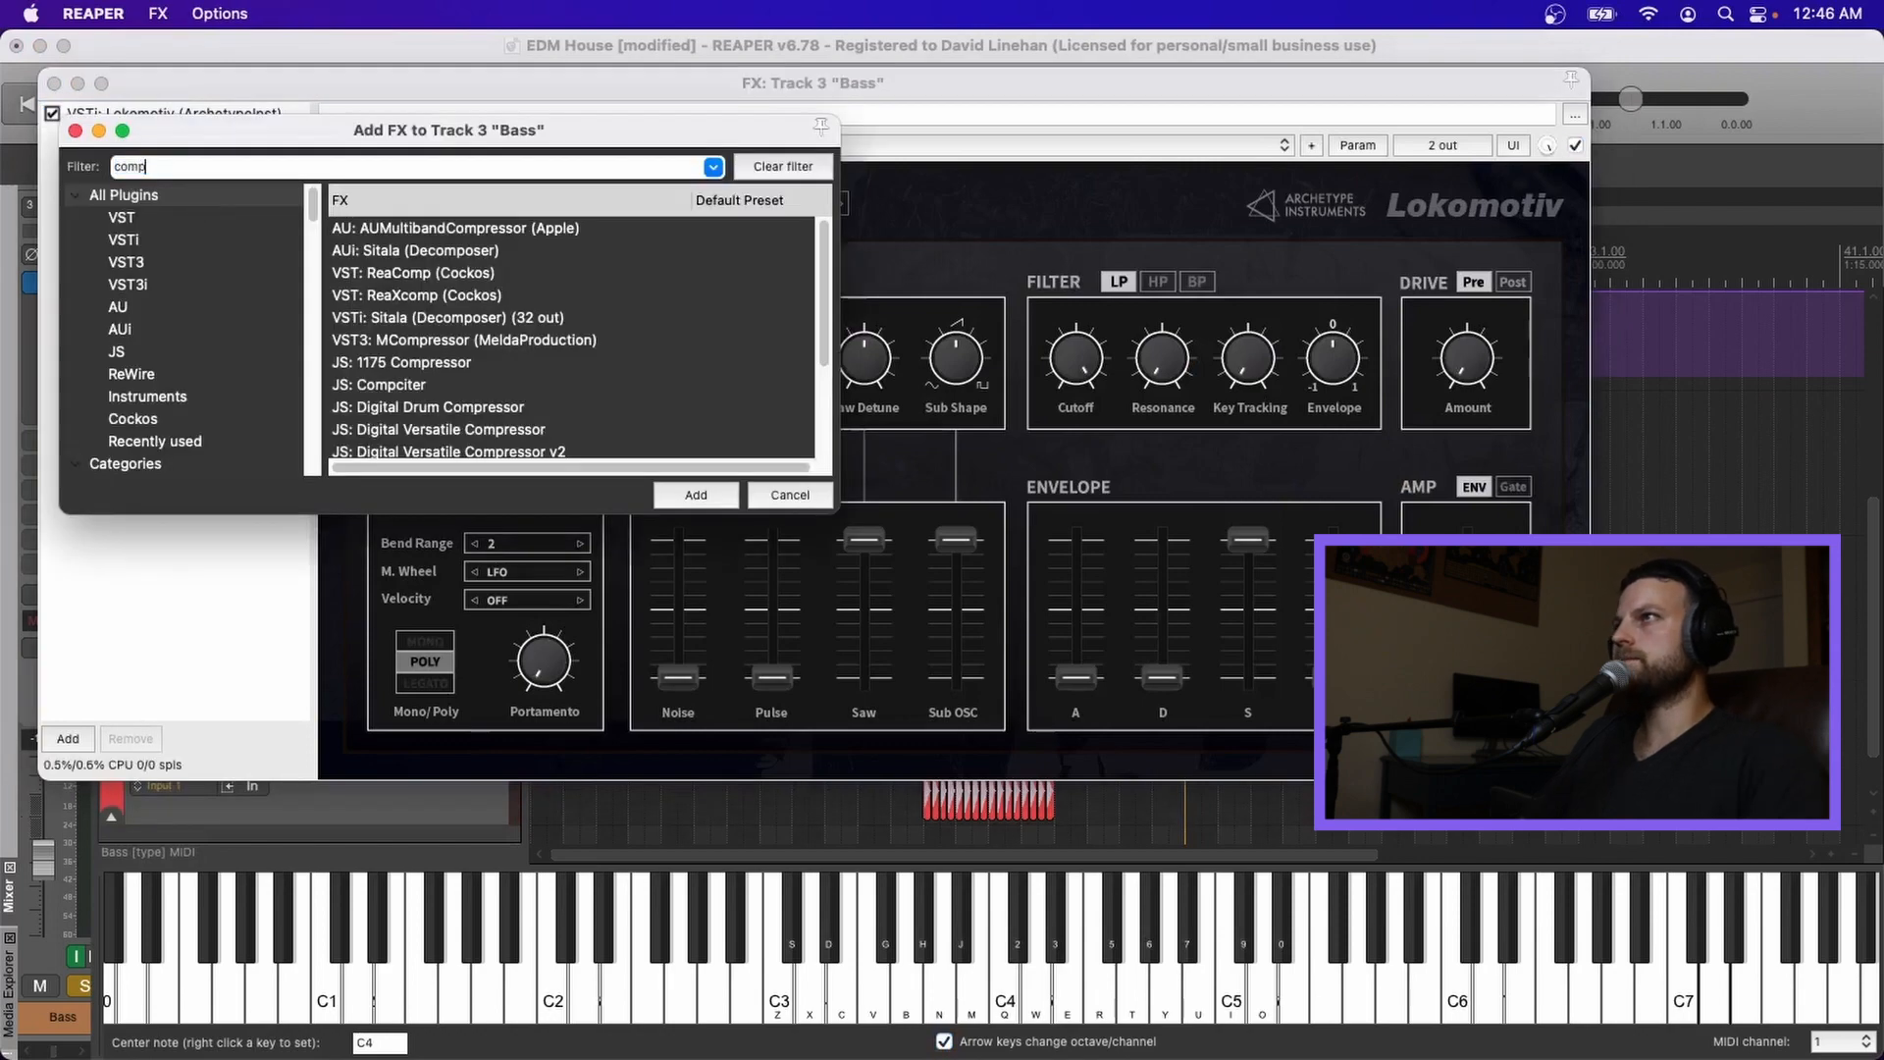
click(338, 281)
click(689, 497)
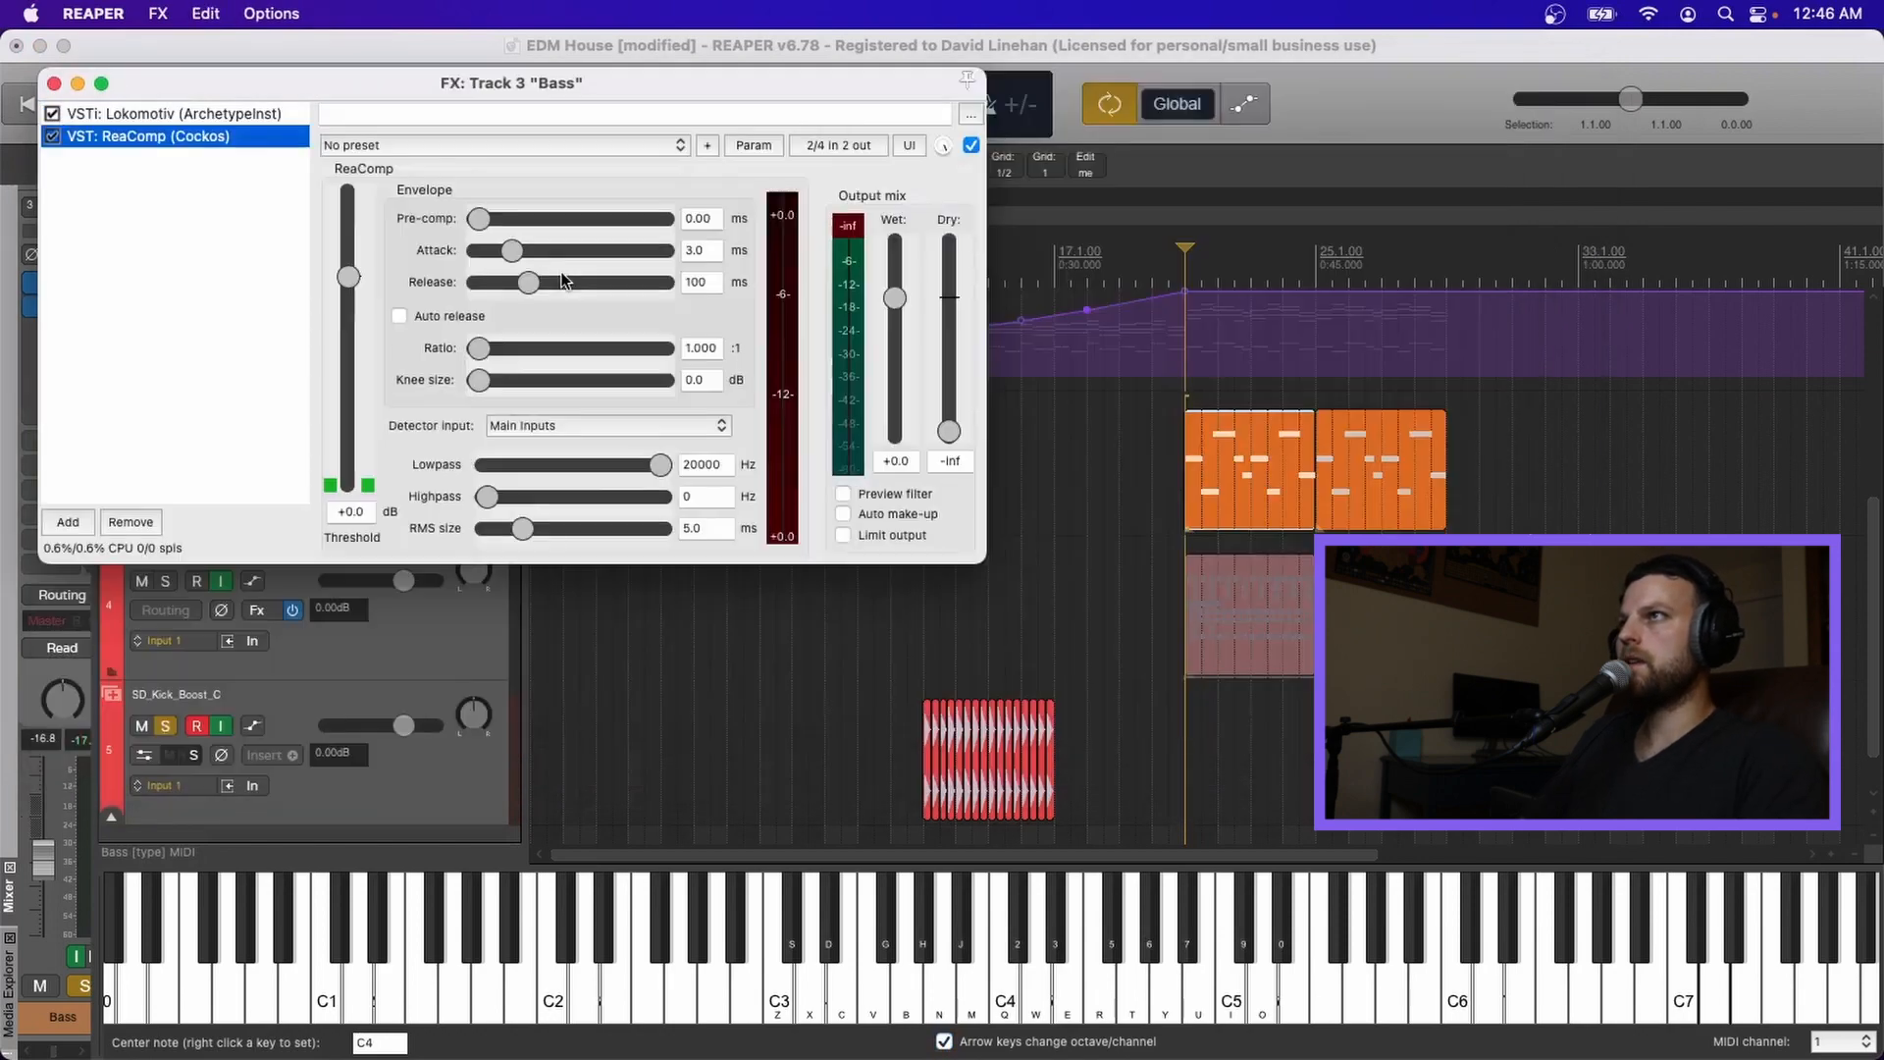
- Send the SD_Kick_Boost_C track into the Bass track's effects as a sidechain and set ReaComp's ratio to 3.96:1 and release to 53 ms
drag(167, 756, 1536, 586)
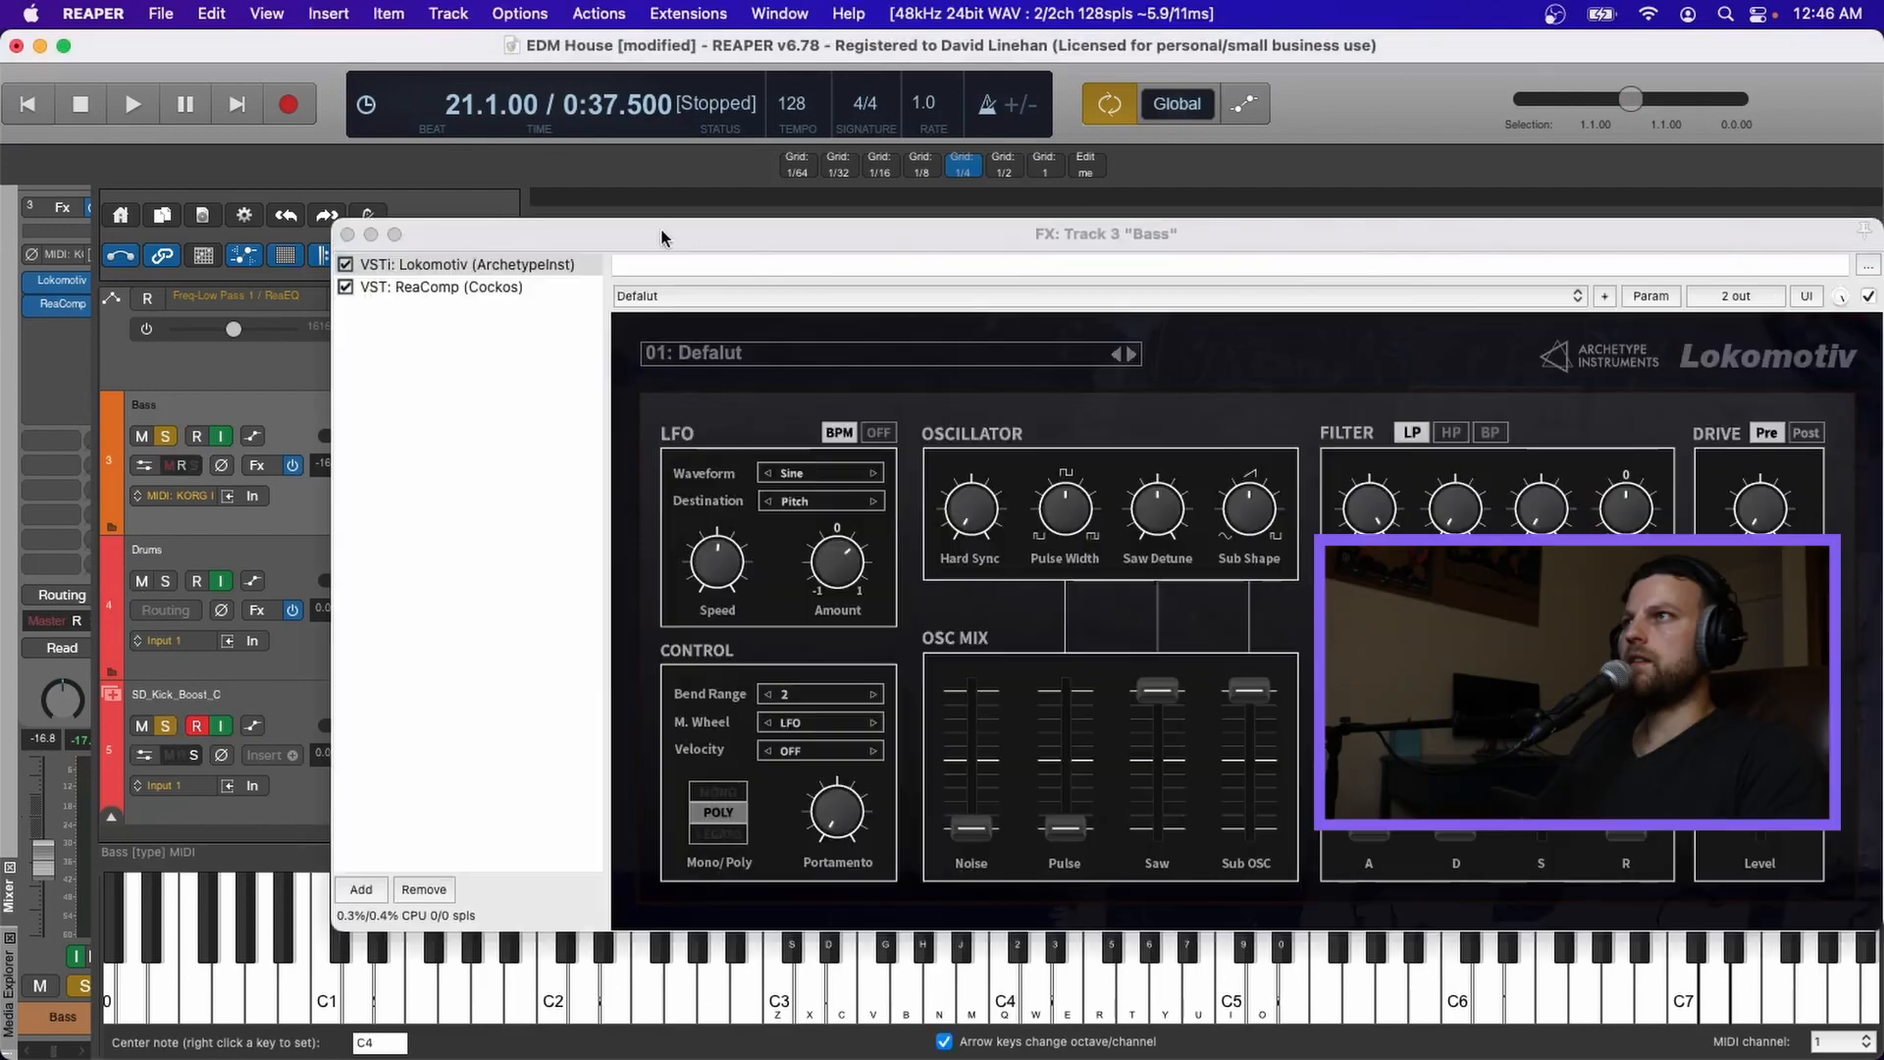
click(475, 286)
drag(772, 499, 850, 496)
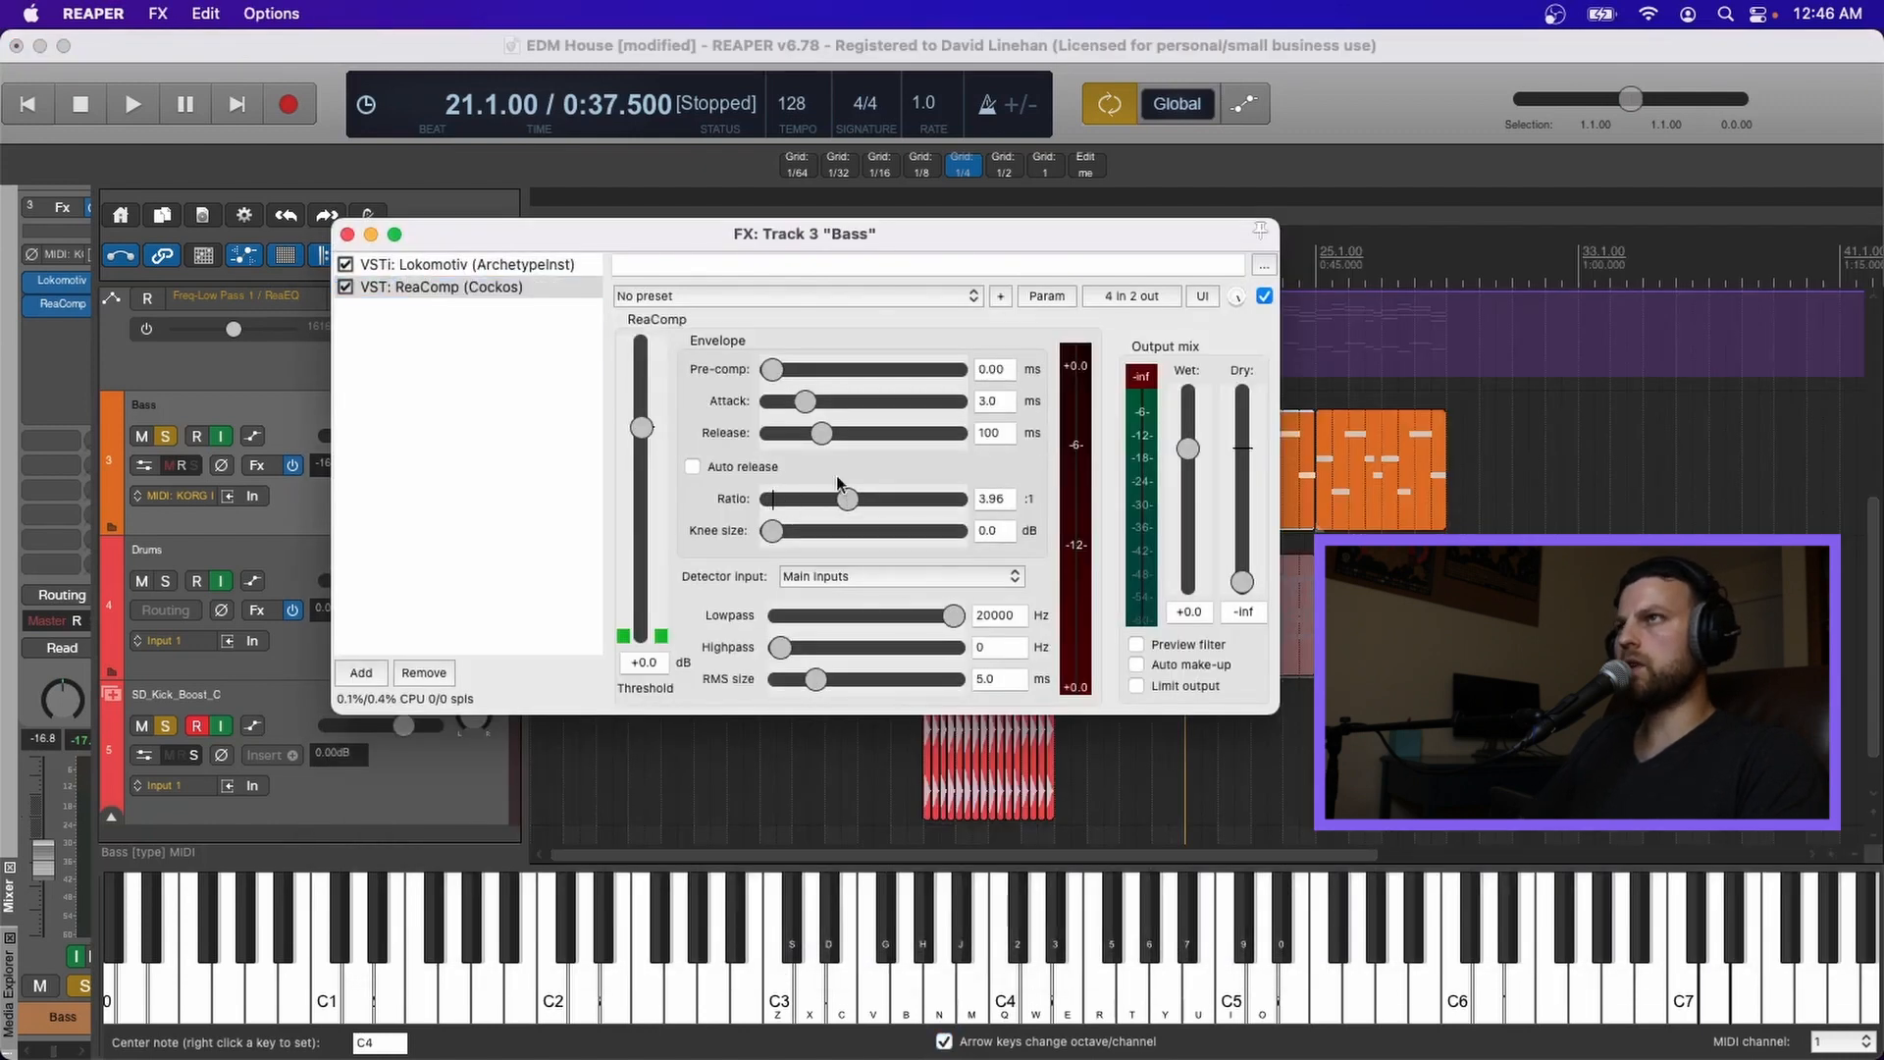
drag(722, 247, 862, 278)
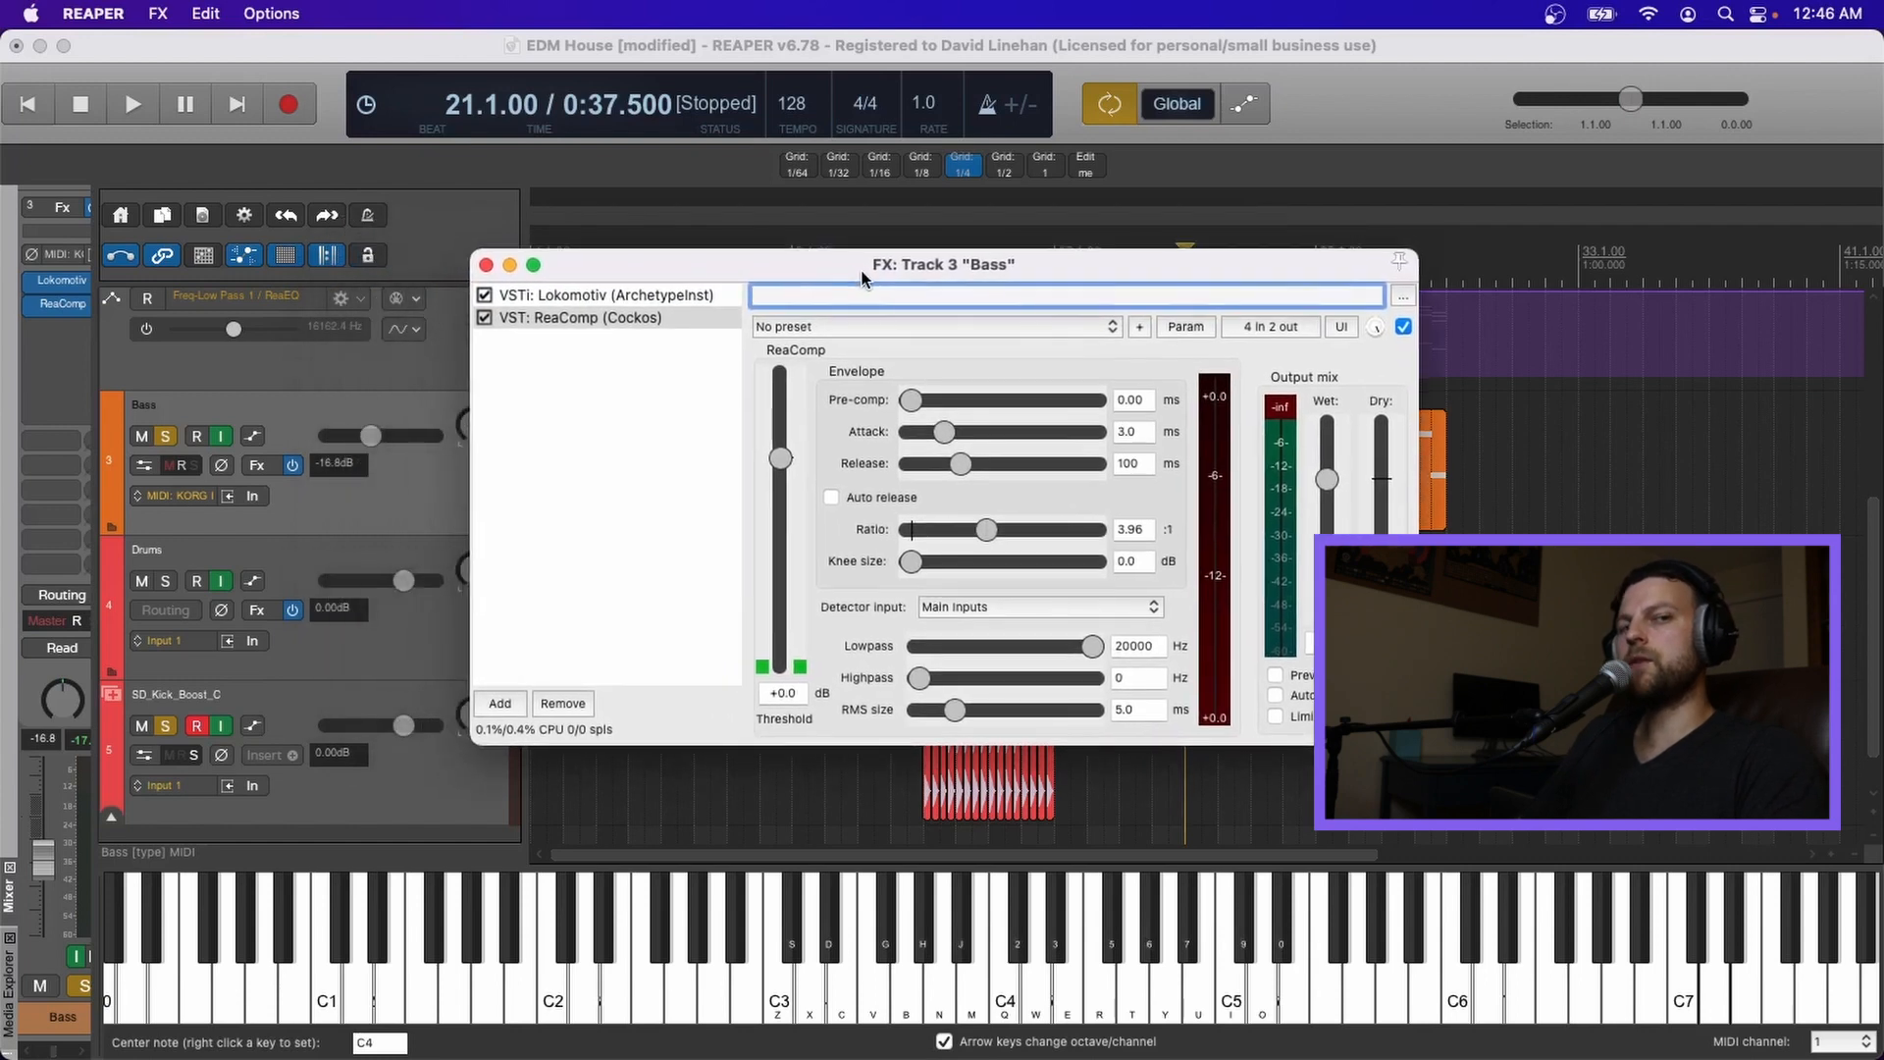
drag(959, 463, 947, 464)
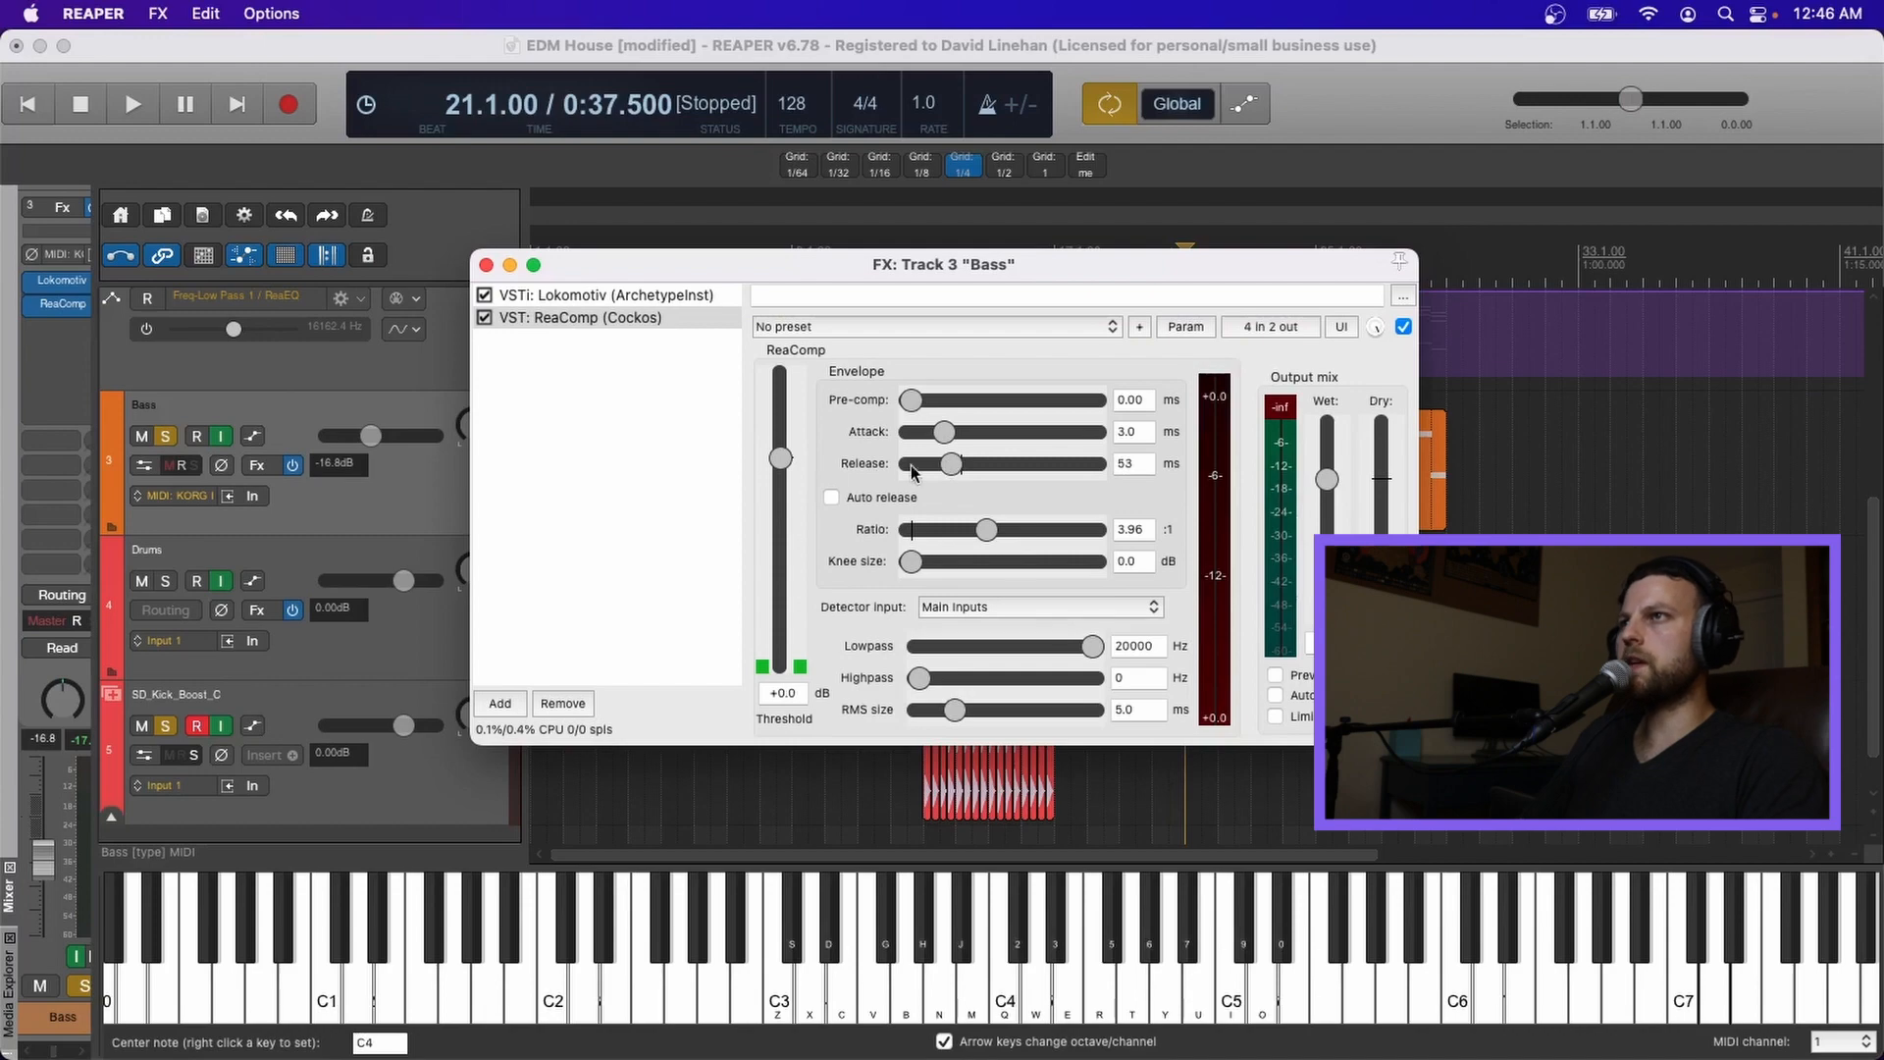
- Copy the kick items starting at bar 13 and paste them at bar 21 on the SD_Kick_Boost_C track
drag(767, 279, 287, 247)
click(921, 763)
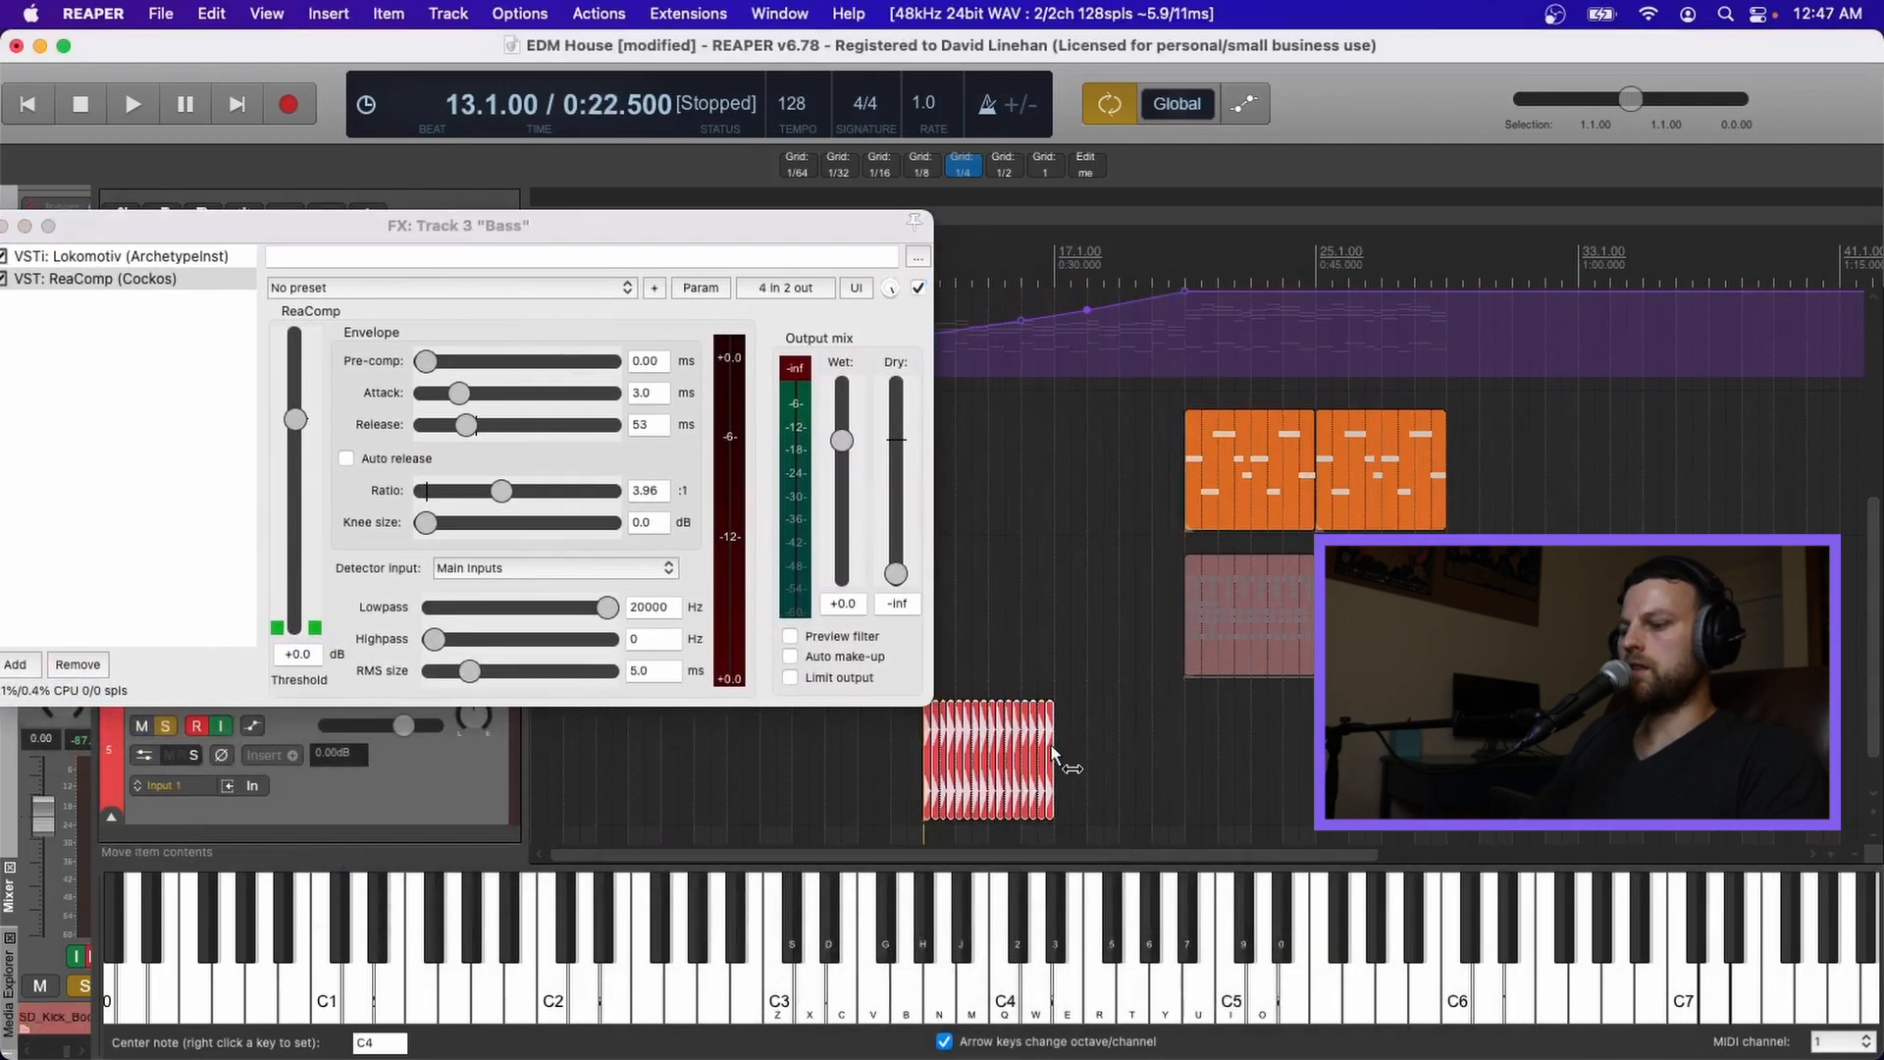
click(1186, 697)
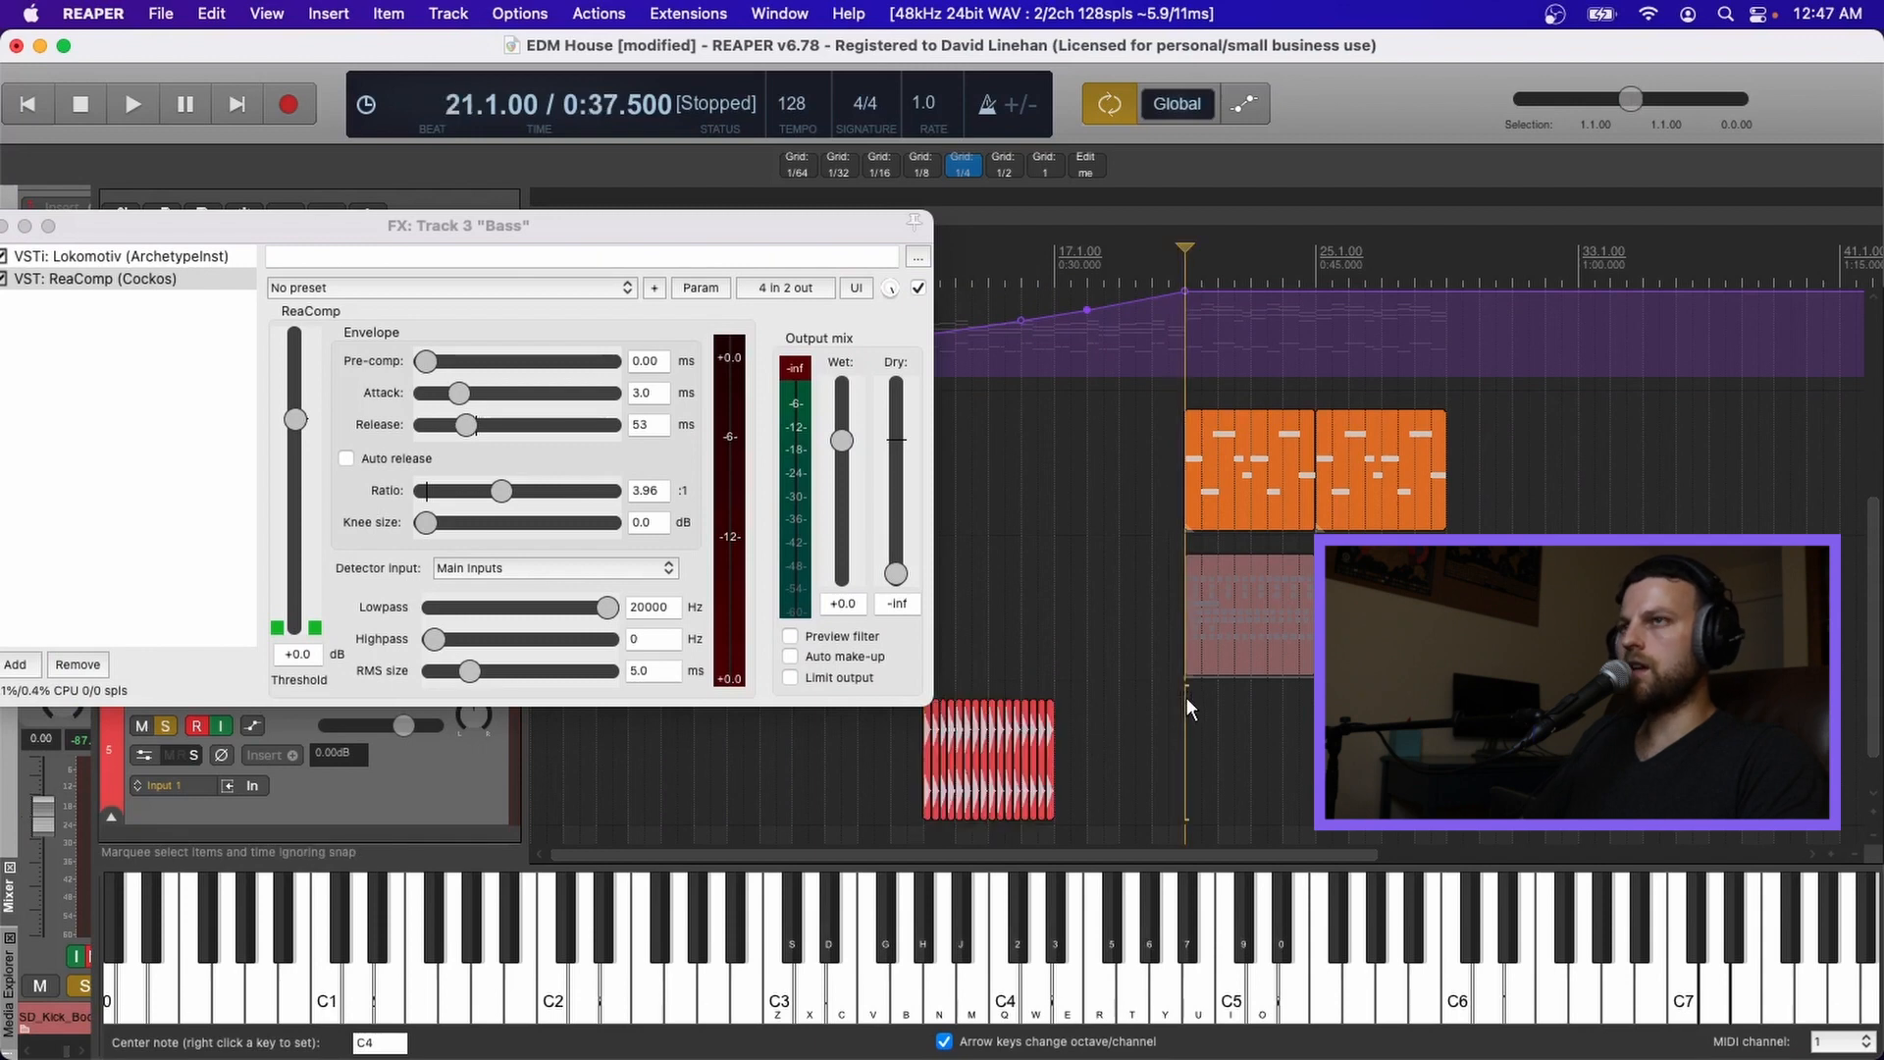
key(super+v)
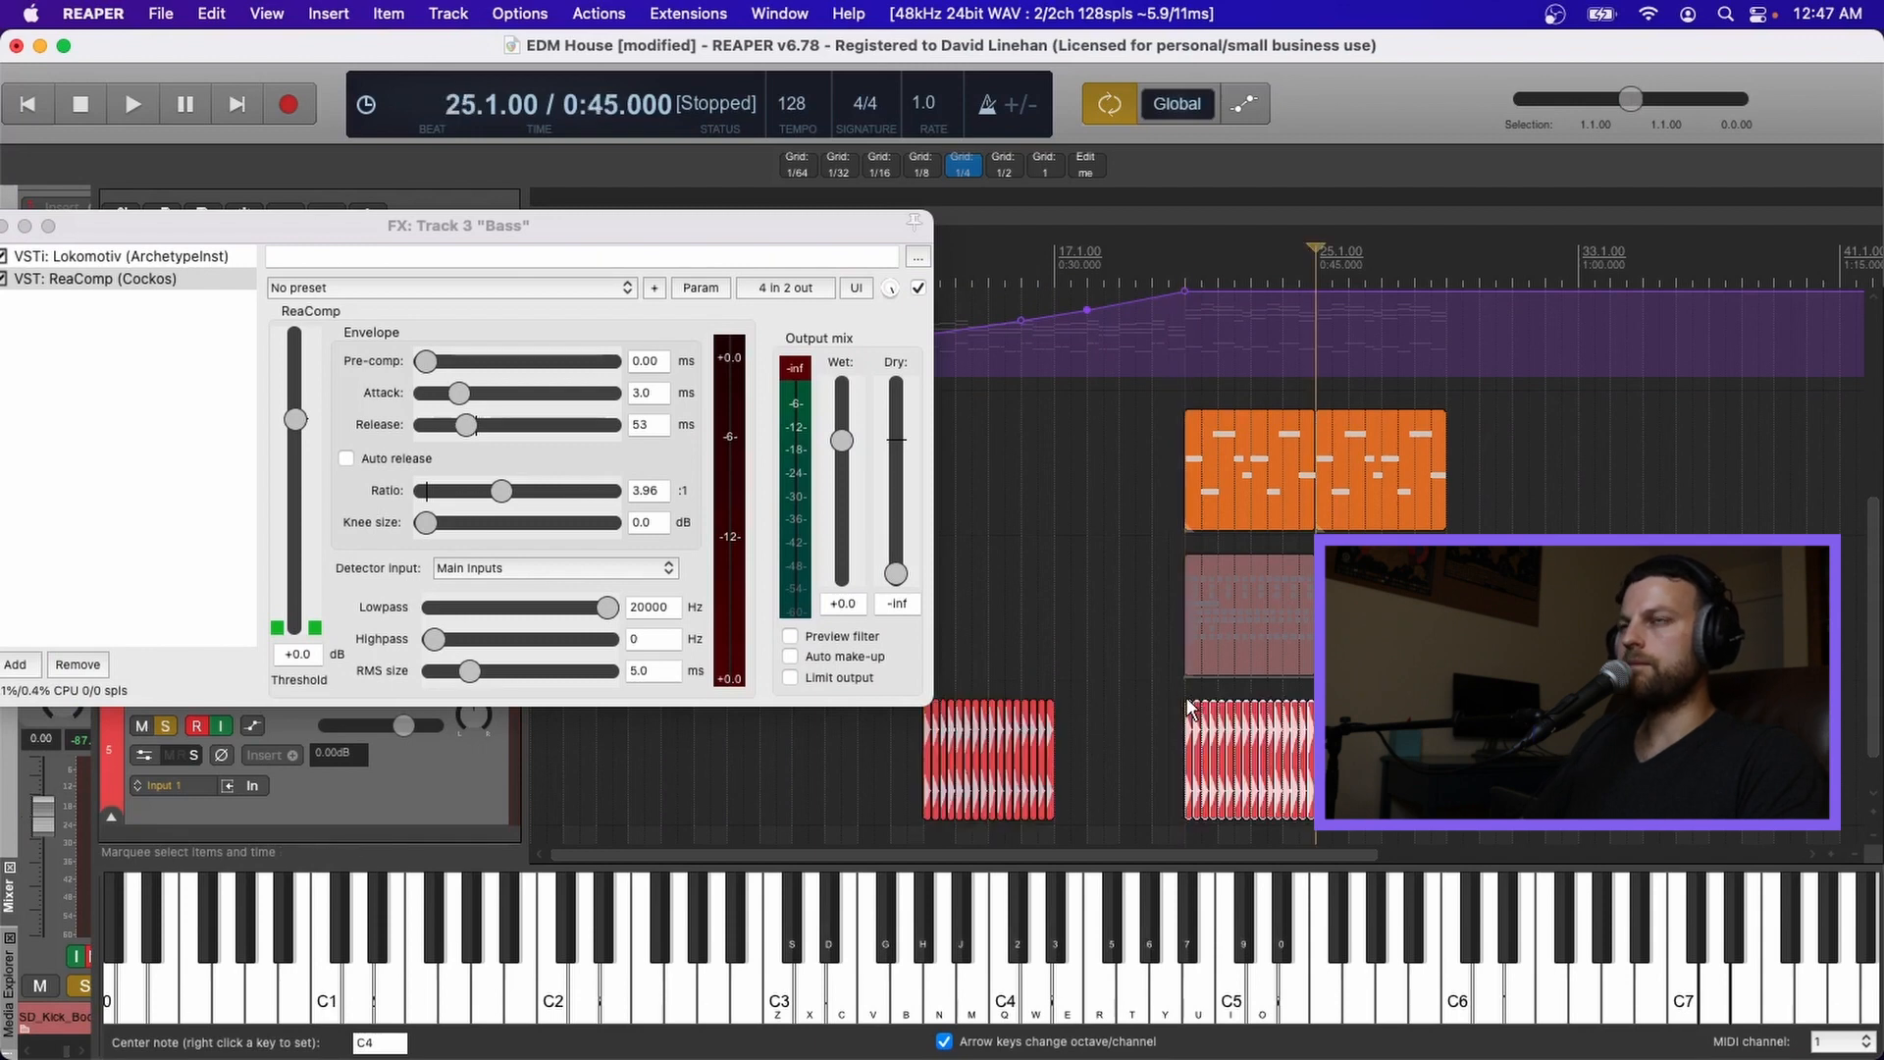
- Play from bar 21 and lower the threshold of the Bass track's ReaComp
click(1183, 406)
drag(359, 230, 618, 206)
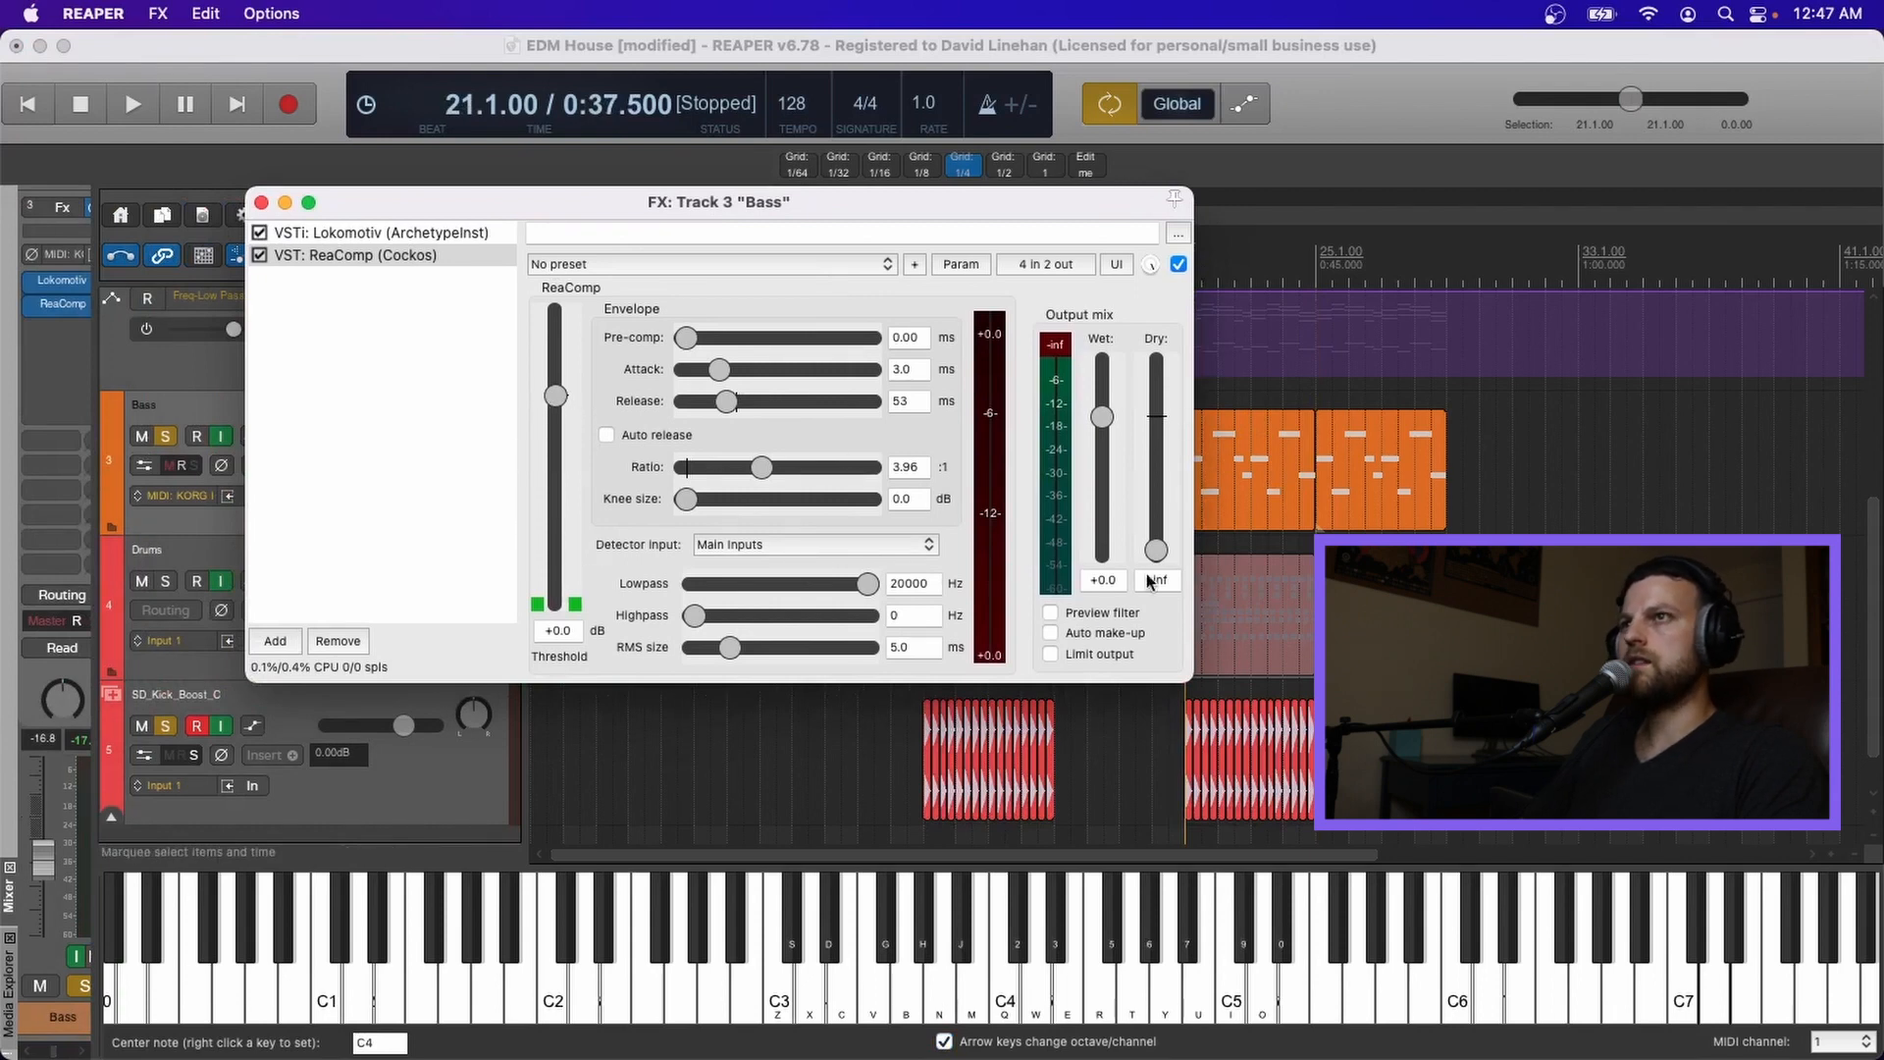
key(space)
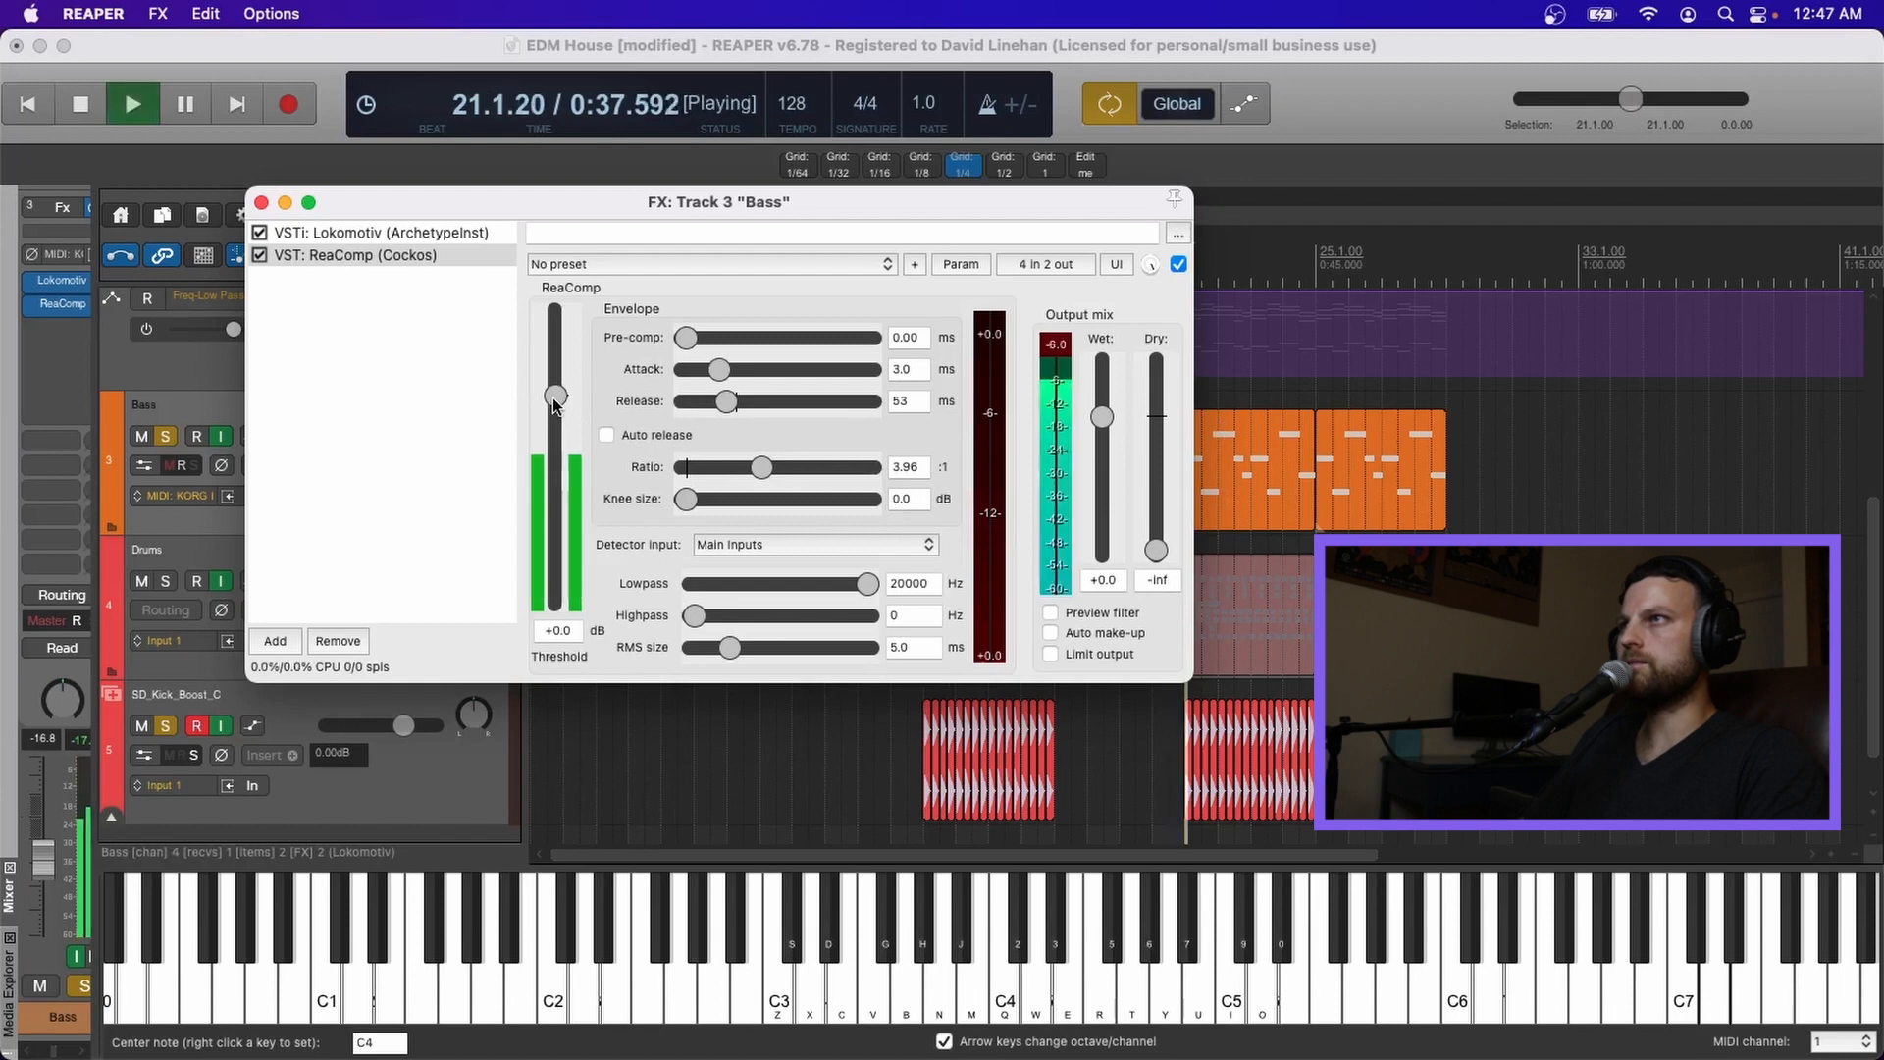
drag(554, 403, 556, 491)
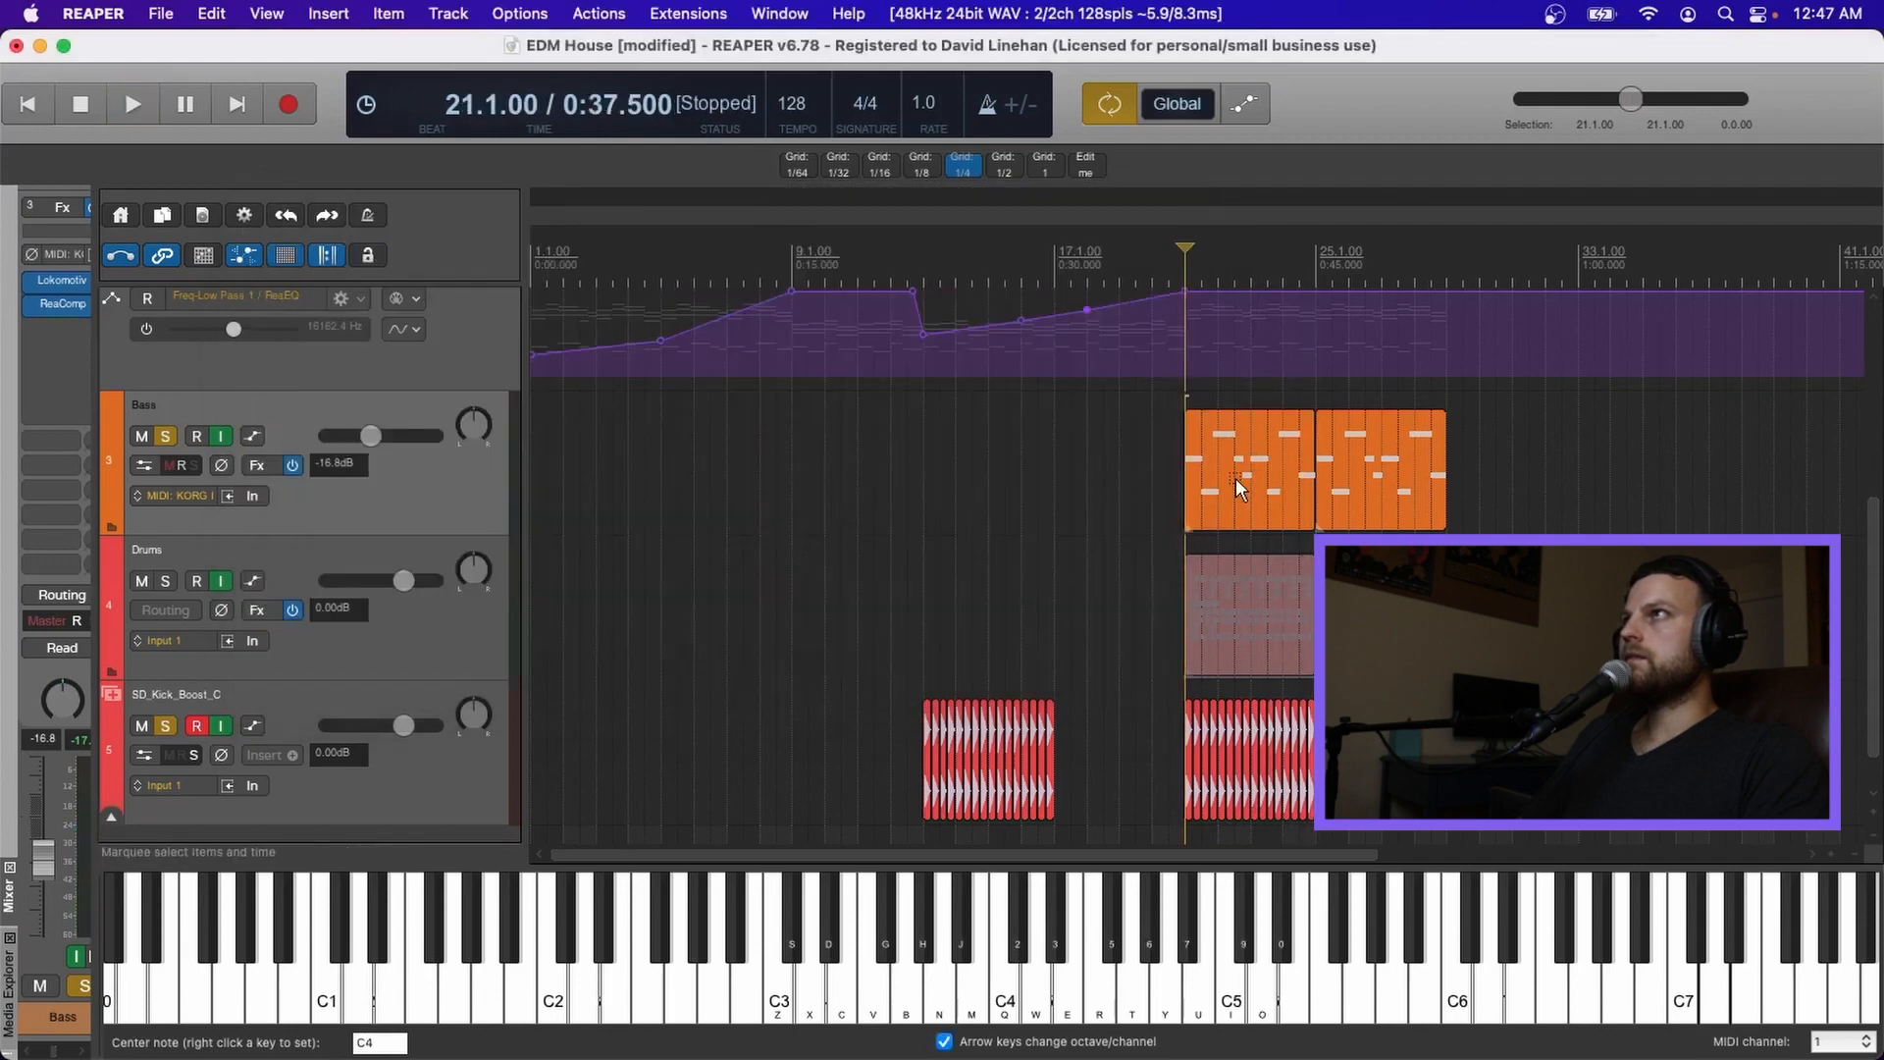